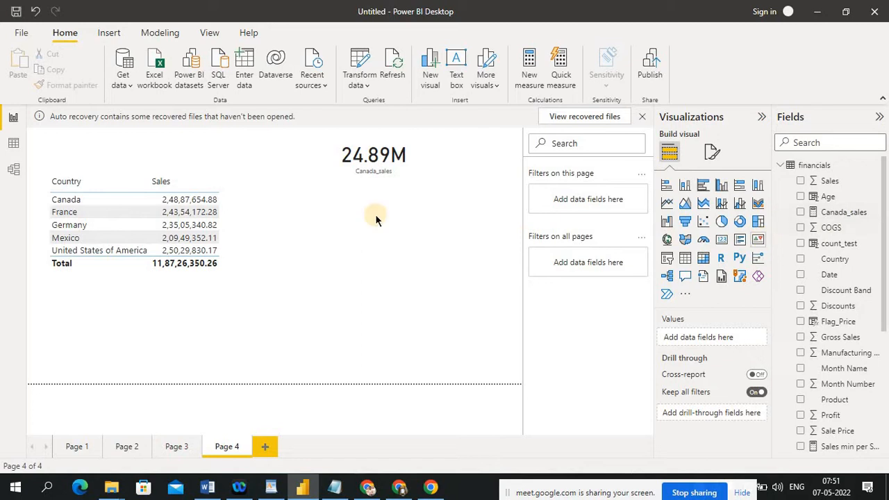
- Look through the columns of the financials table's data and return to the report
left_click(12, 146)
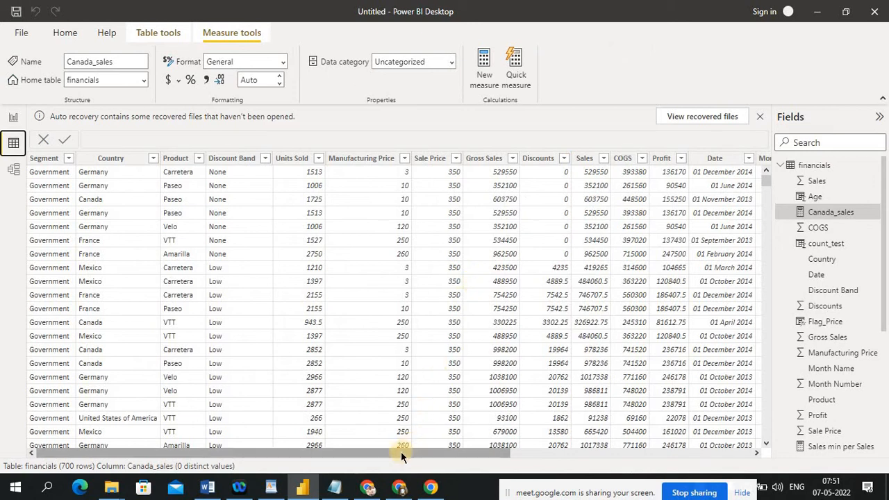
left_click_drag(401, 451, 570, 461)
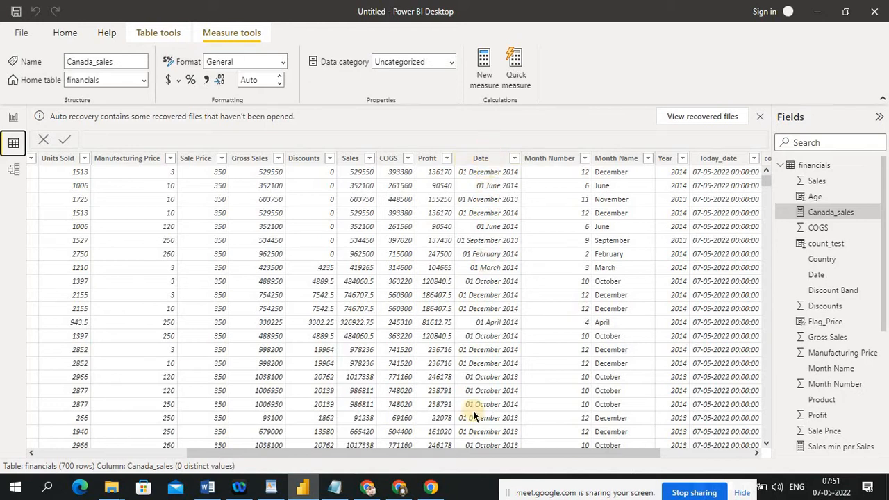
left_click_drag(466, 452, 302, 455)
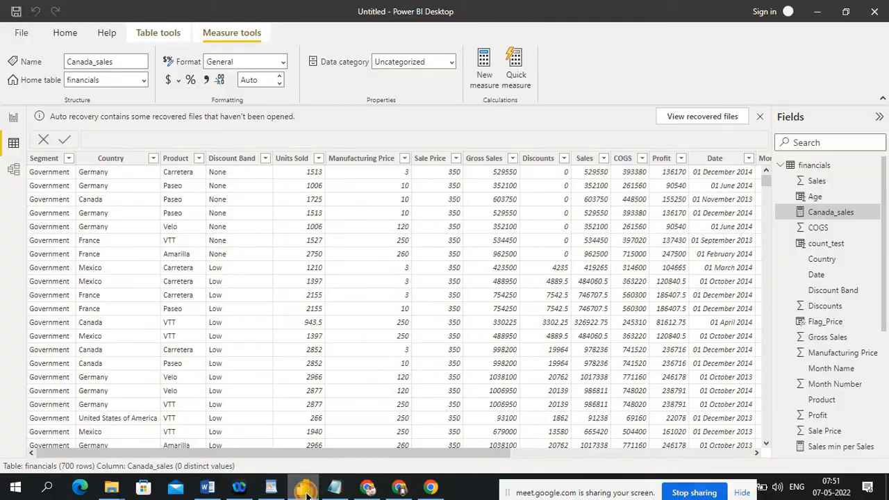
left_click(303, 488)
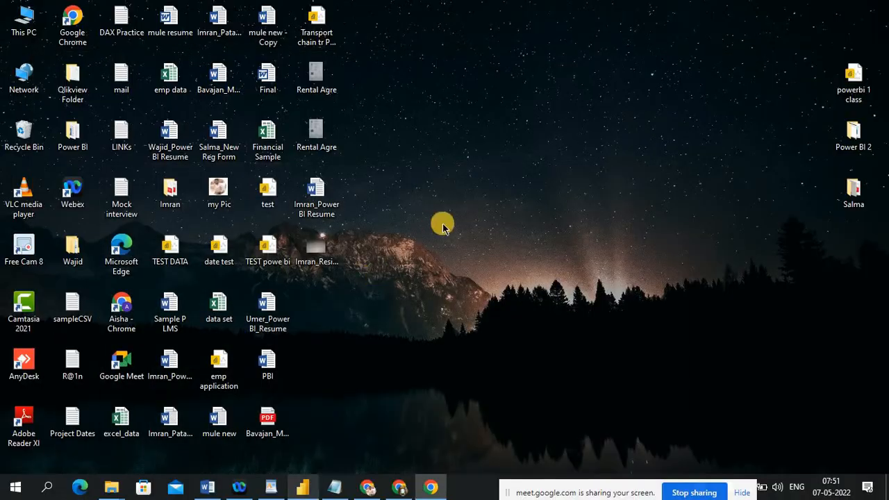
left_click(302, 488)
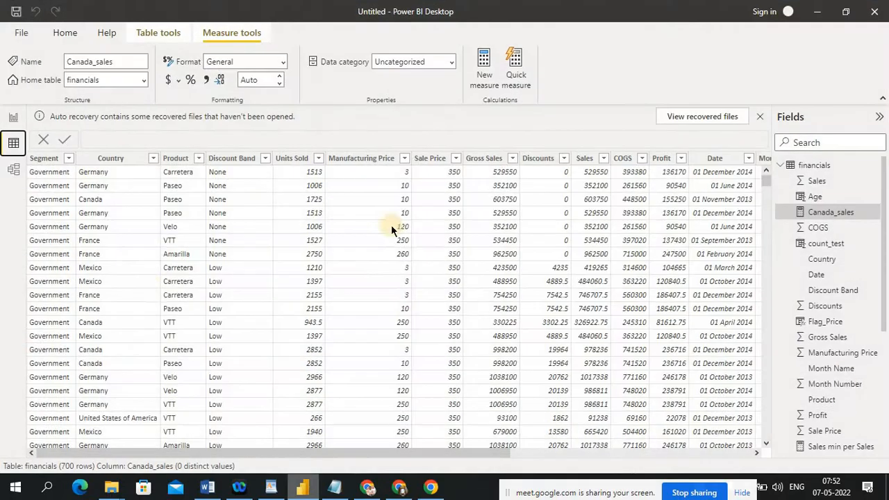
left_click(7, 124)
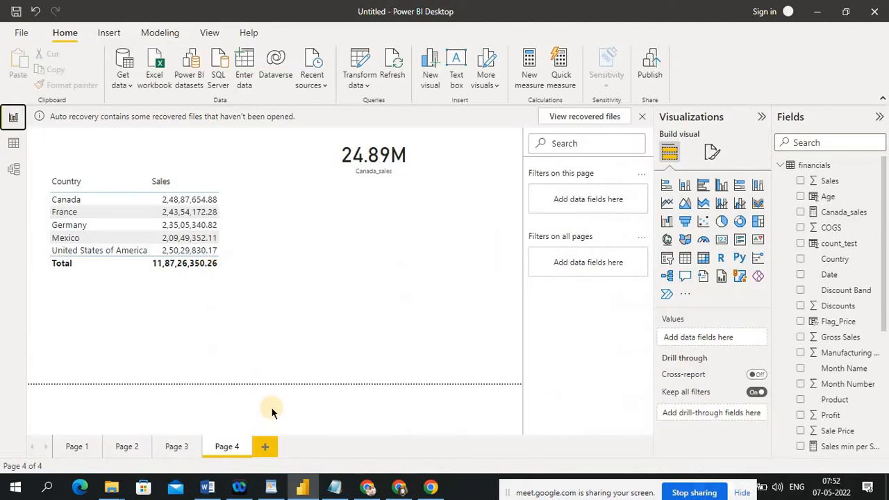
- Add a new report page and name it Summary Report
left_click(264, 446)
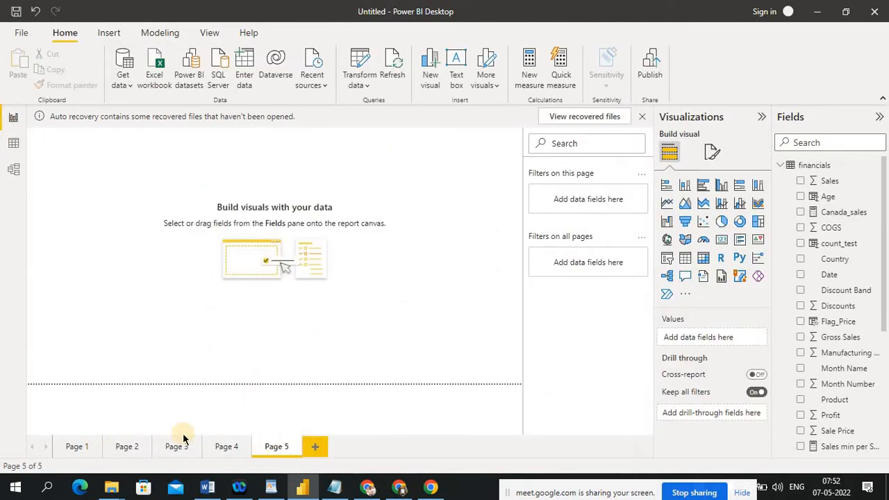
double_click(276, 447)
key("BackSpace")
type("Summart")
key("BackSpace")
type("y")
type(" Re")
type("port")
left_click(448, 291)
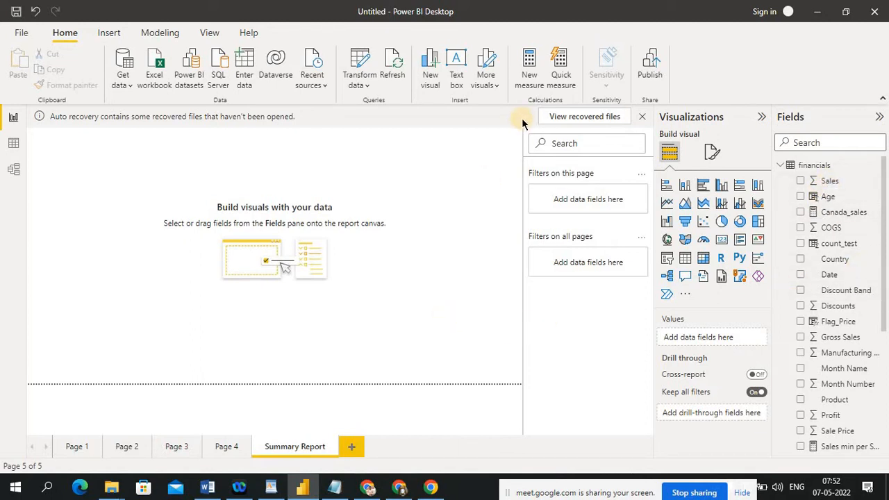
- Create the measure Total_sales_value = sum(financials[ Sales]) in the financials table
left_click(529, 78)
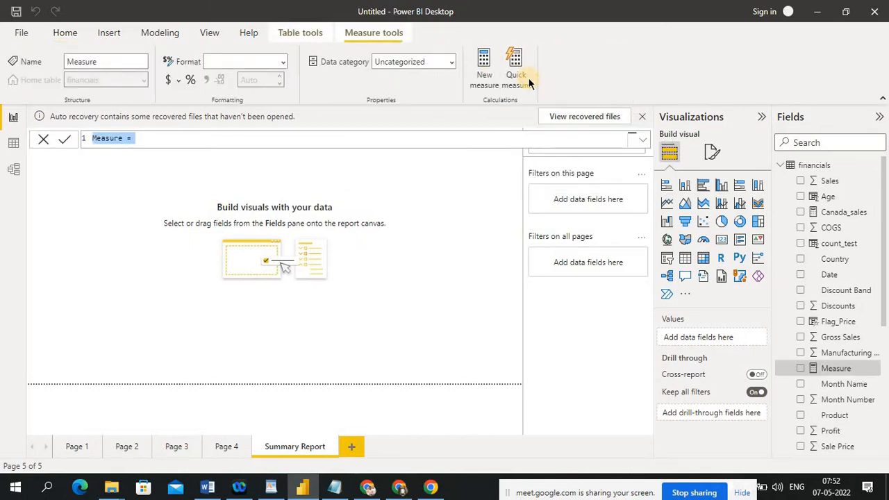
type("Tot")
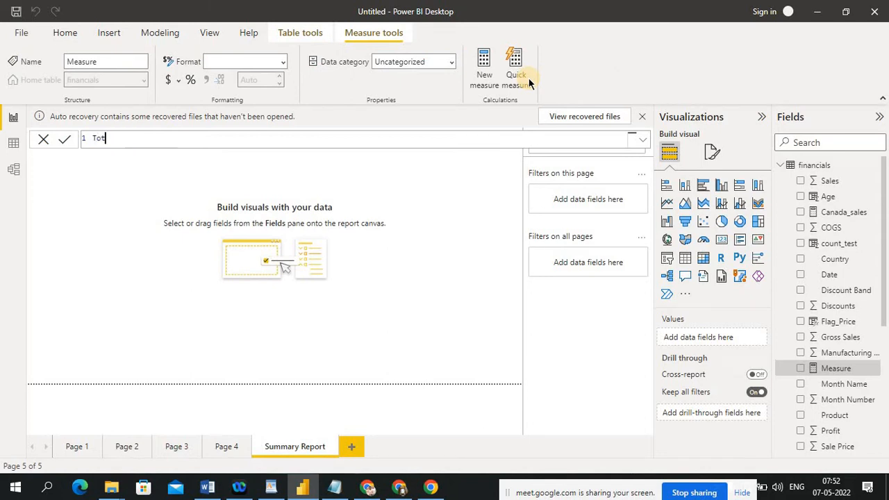
type("al_sales")
type("_value = sum")
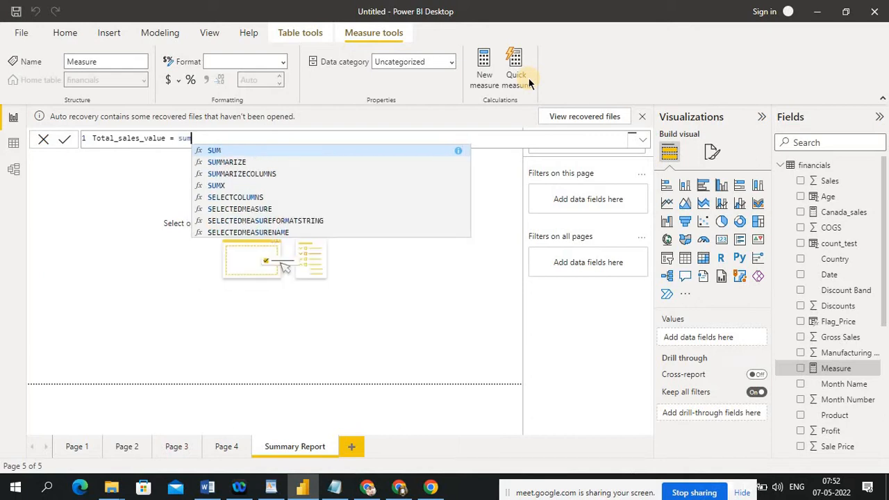
type("(")
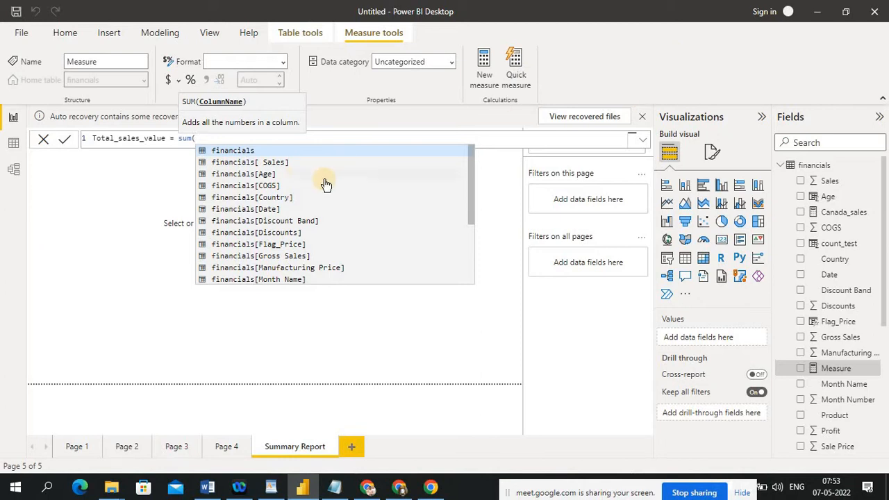
left_click(299, 169)
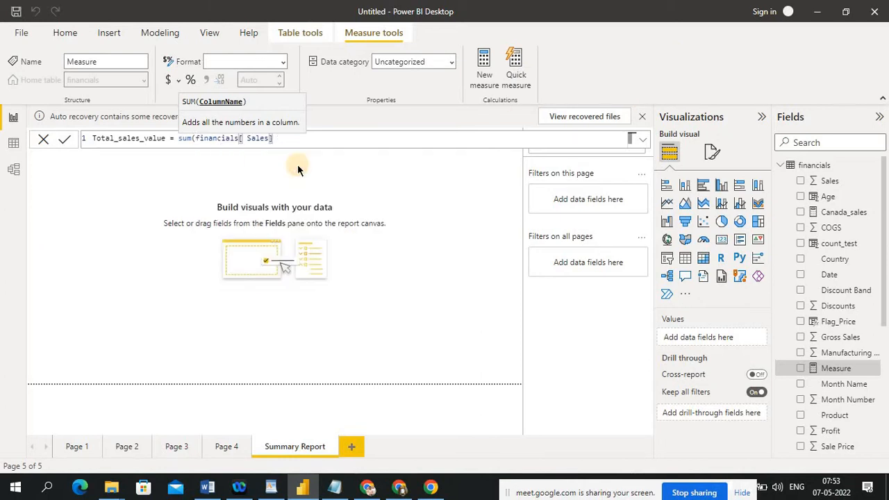
type(")")
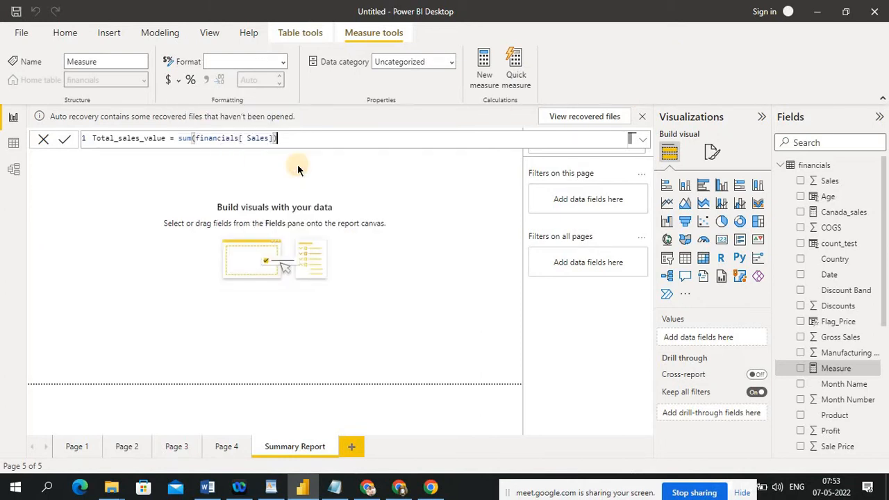
left_click(65, 142)
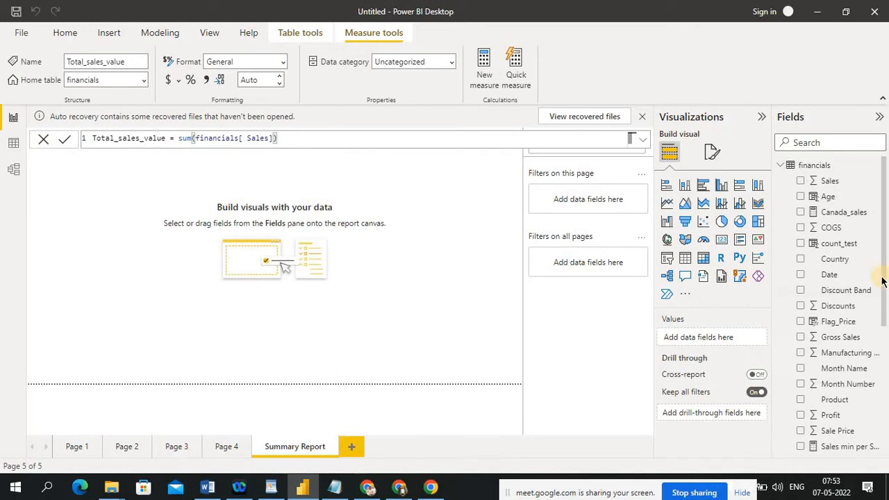
- Add a card visual showing the Total_sales_value measure near the Summary Report page's upper-left corner
left_click_drag(882, 281, 884, 407)
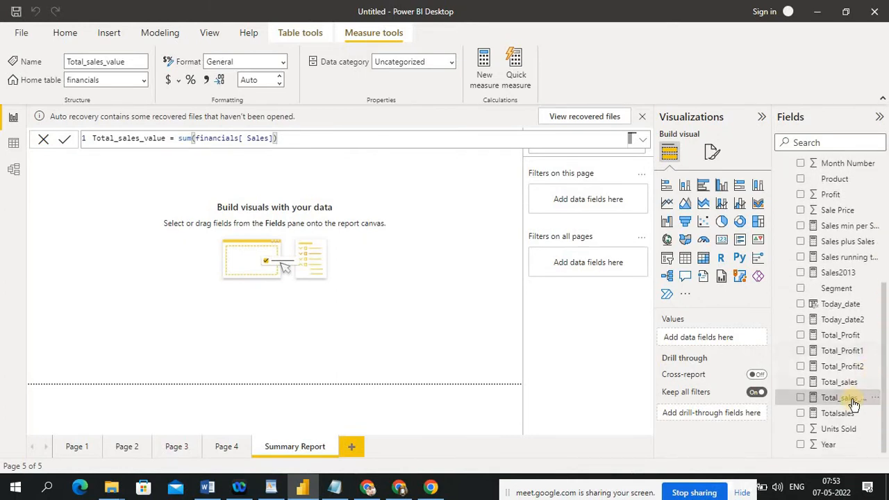
left_click(724, 244)
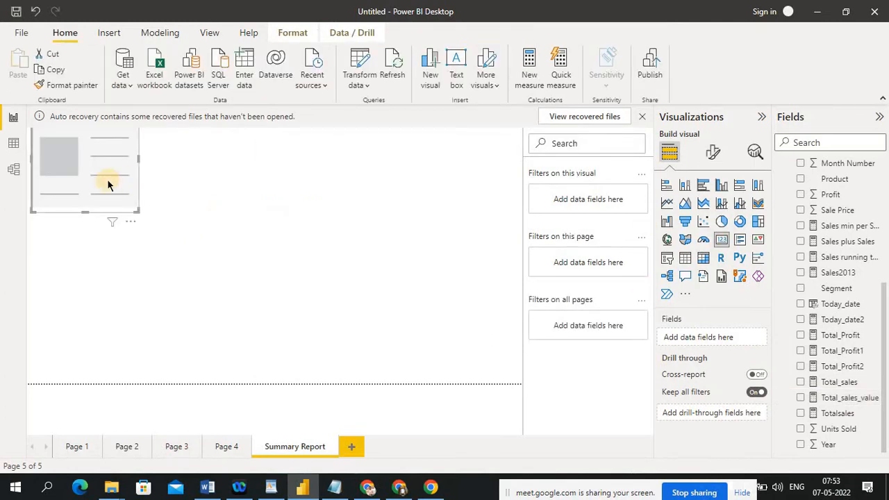
left_click_drag(108, 184, 81, 219)
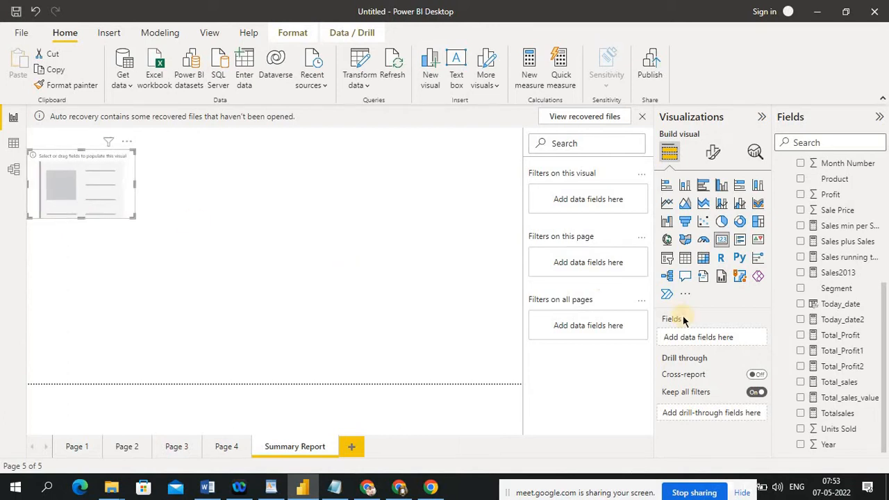
left_click_drag(861, 397, 135, 196)
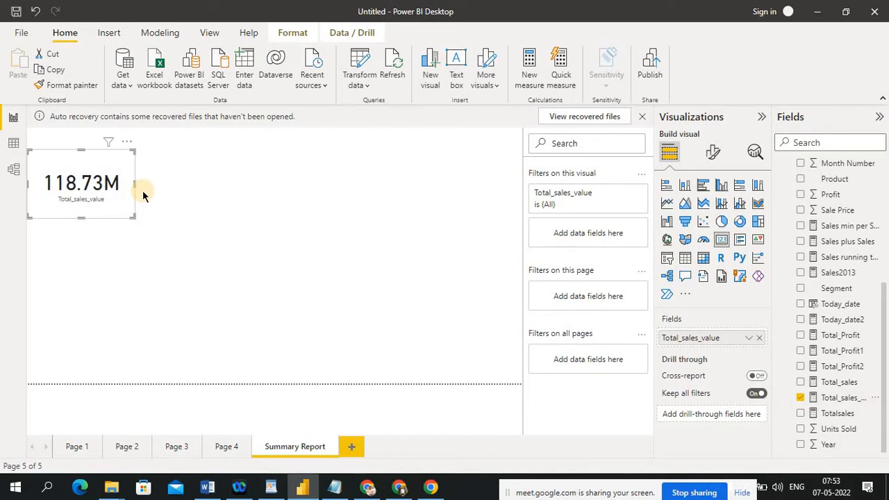
left_click(172, 206)
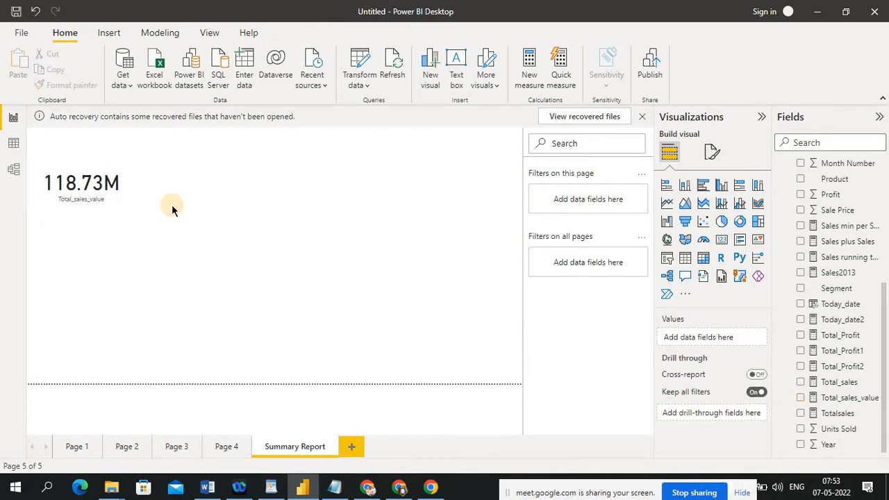
left_click(131, 197)
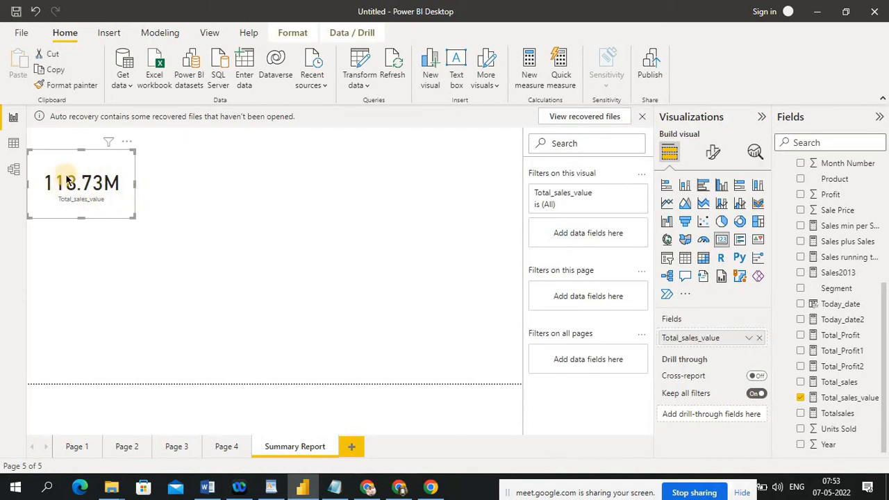
- Examine the Sales and Discounts columns in the financials table's data, then return to the Summary Report page
left_click(13, 142)
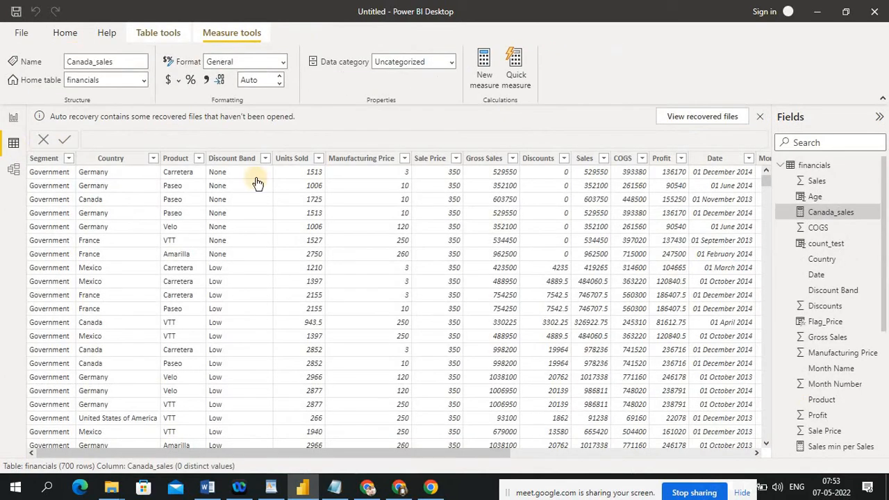
left_click(587, 160)
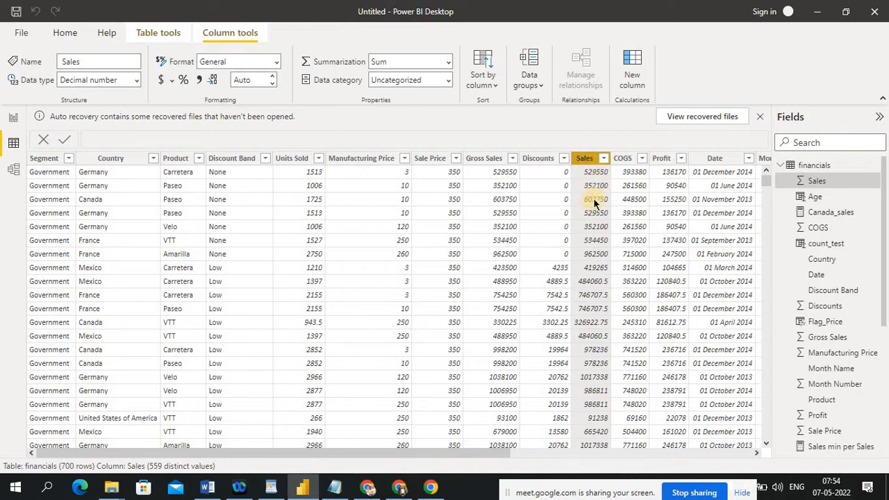
left_click(14, 116)
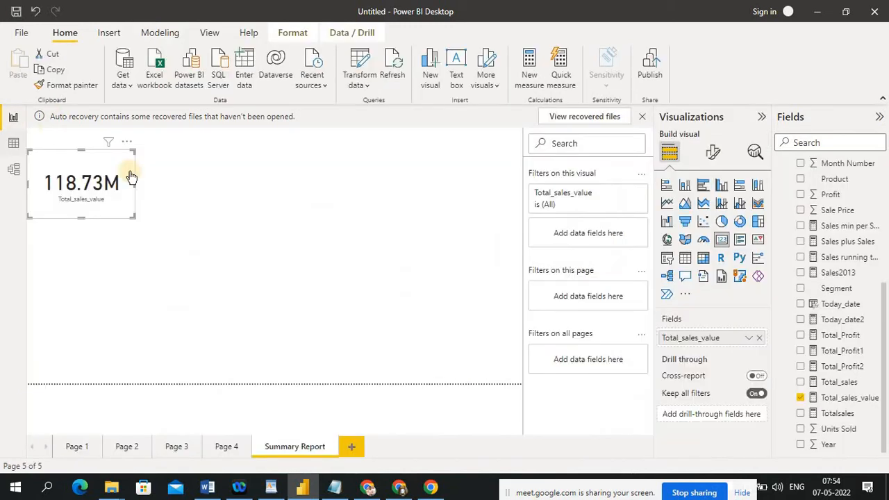
left_click(11, 141)
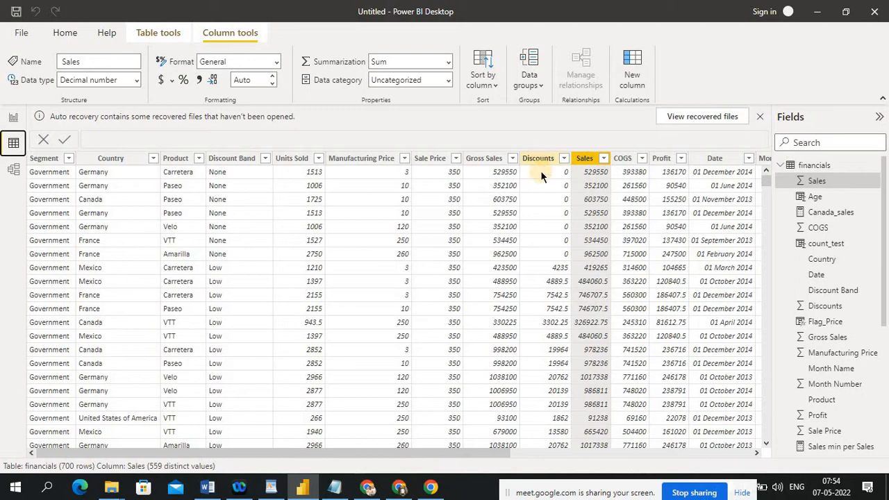
left_click(13, 117)
left_click(408, 244)
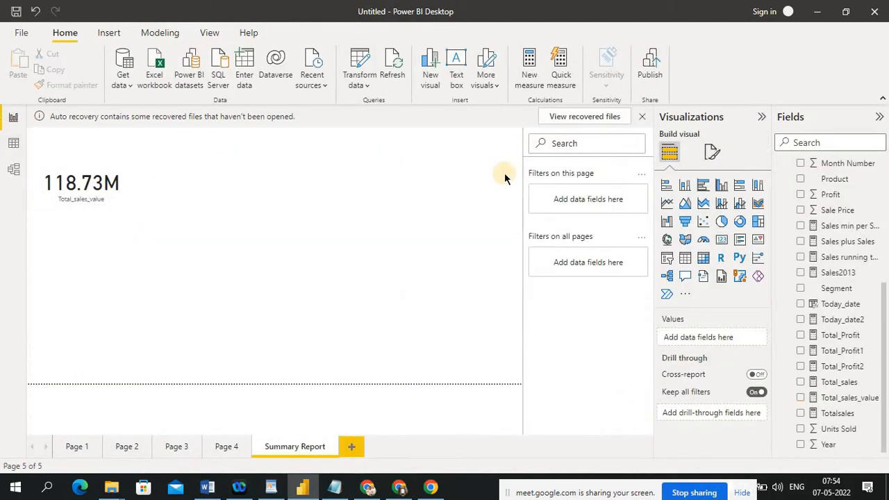
- Create the measure Total_discount = sum(financials[Discounts]) in the financials table
left_click(527, 87)
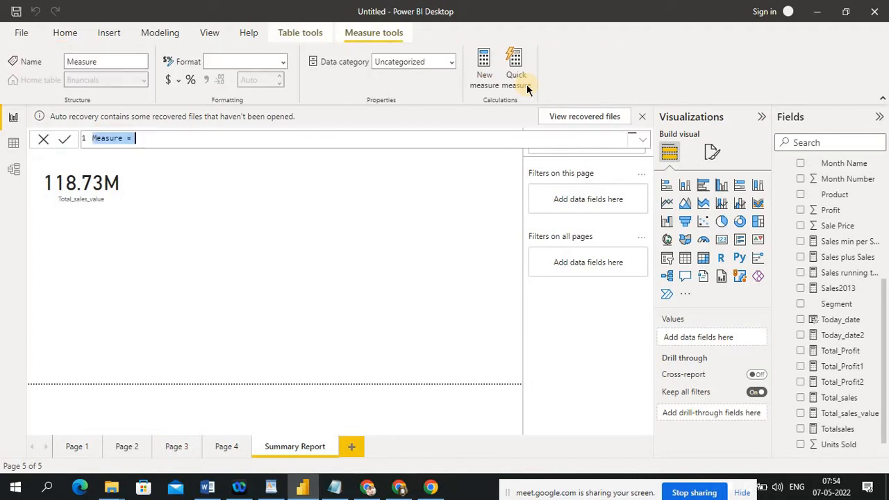
type("Total")
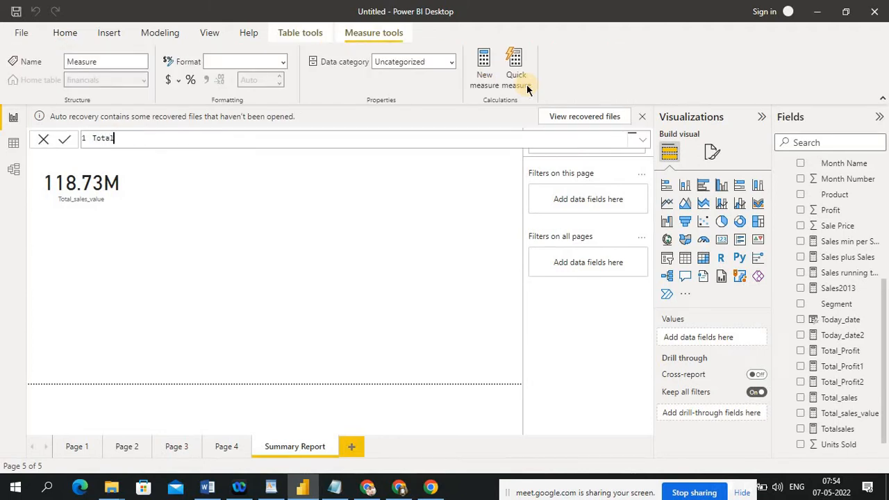
type("_discount = s")
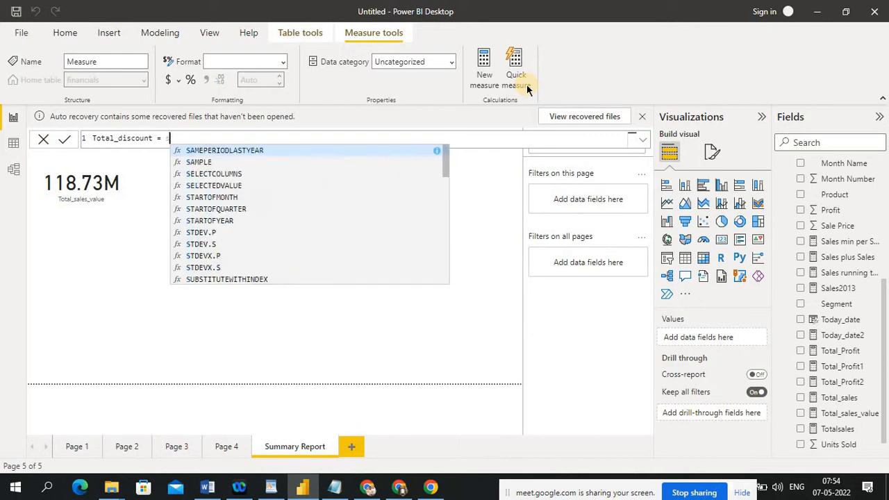
type("um(")
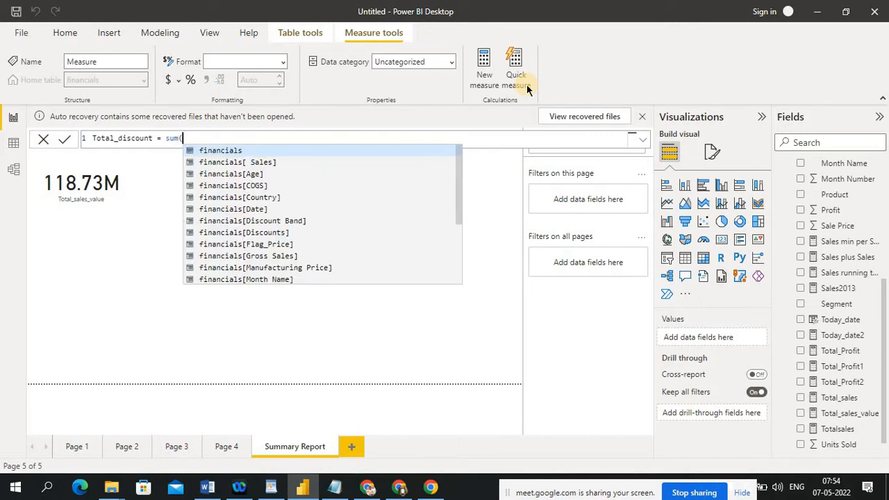
type("dis")
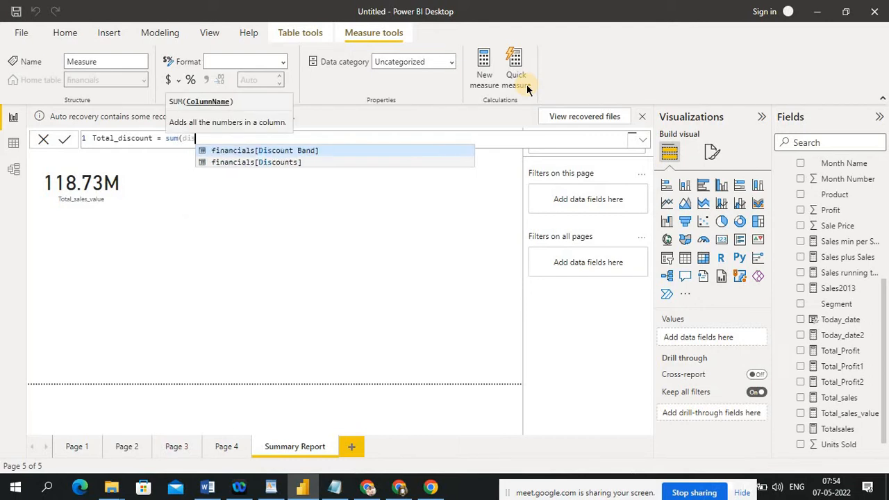
left_click(281, 163)
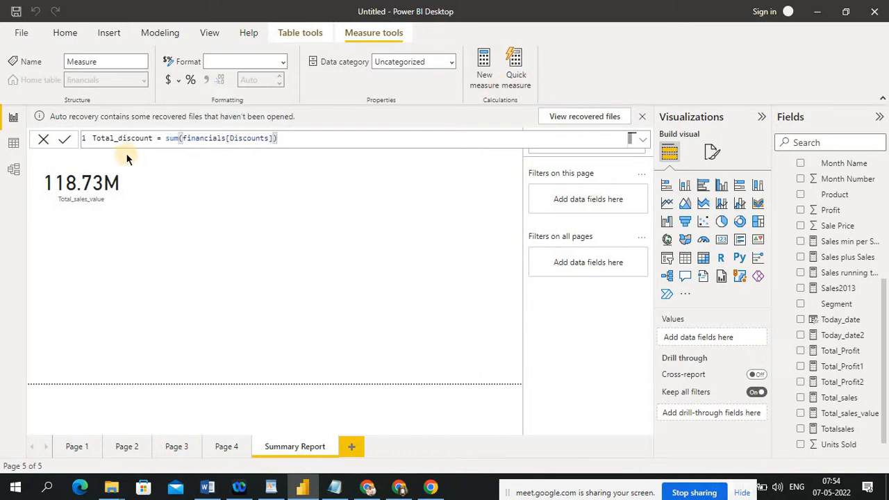
type(")")
left_click(66, 141)
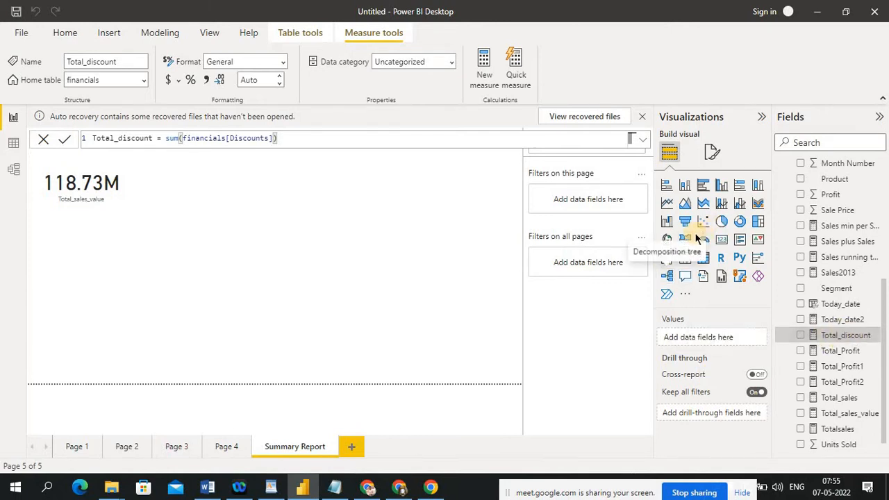
- Add a card visual showing the Total_discount measure, placed directly right of the Total_sales_value card
left_click(722, 241)
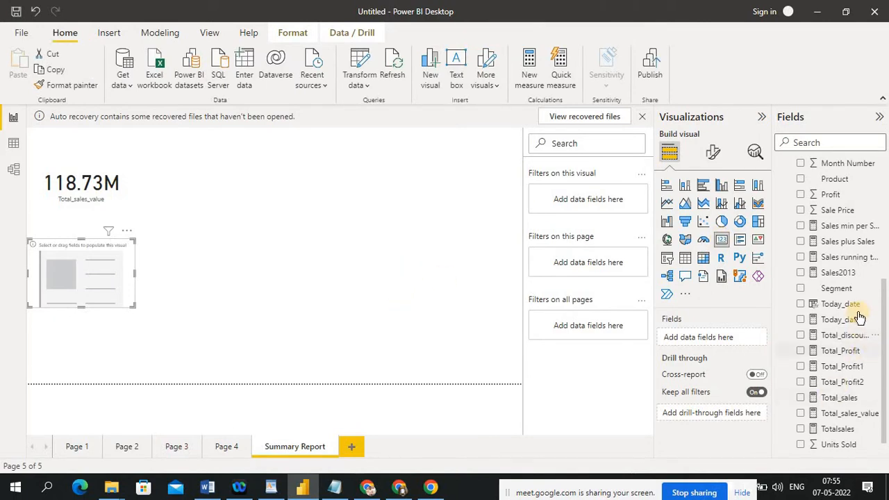
left_click_drag(846, 342, 182, 210)
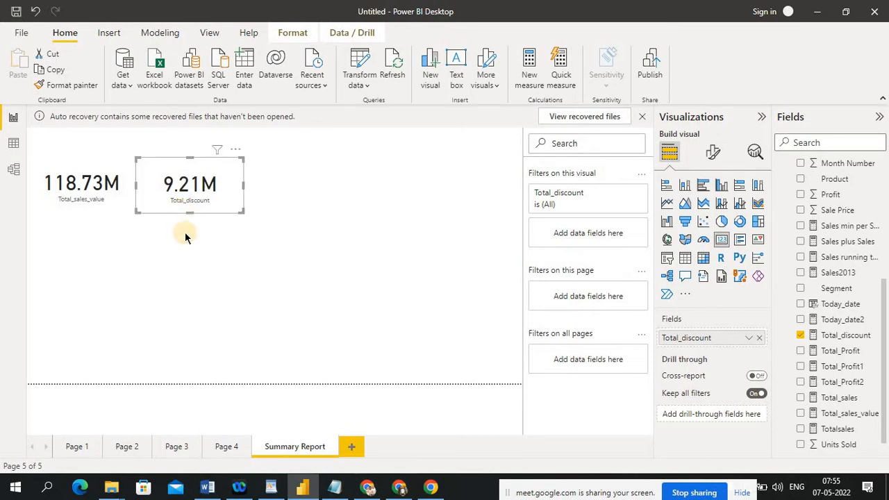
- Examine the financials table's columns, including Manufacturing Price, in the data view and return to the Summary Report page
left_click(186, 237)
left_click(14, 145)
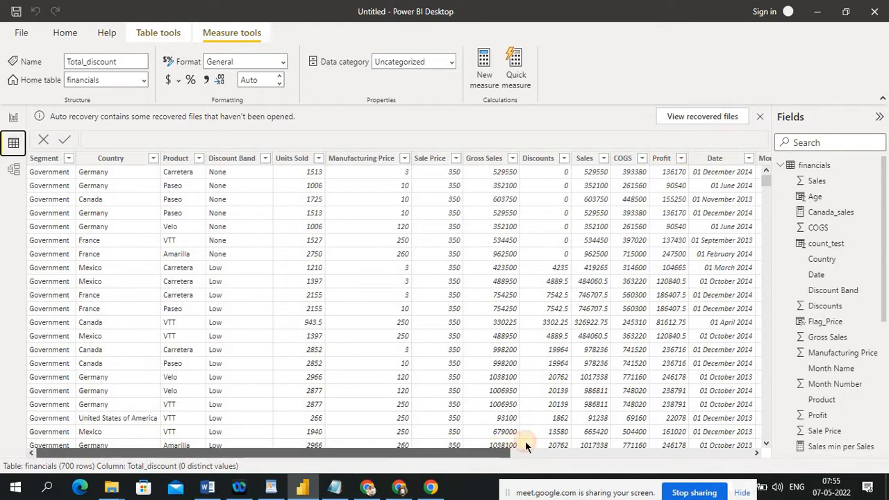
left_click_drag(525, 443, 755, 448)
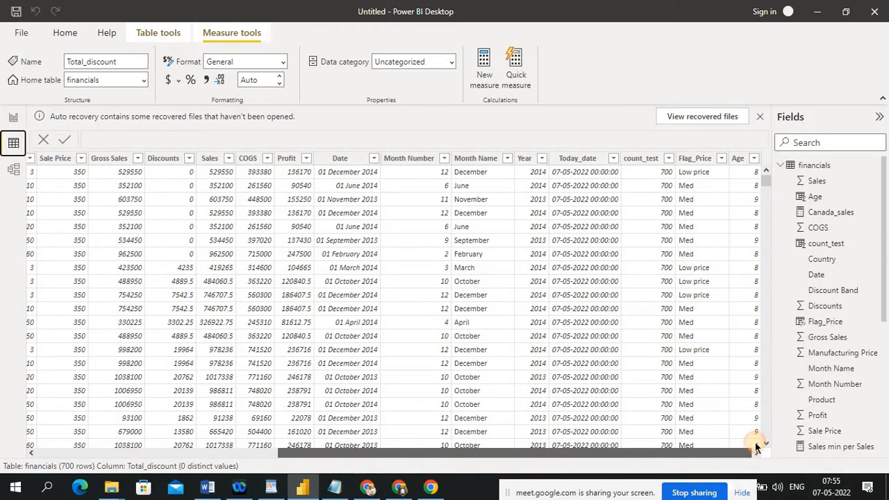
left_click_drag(755, 448, 470, 442)
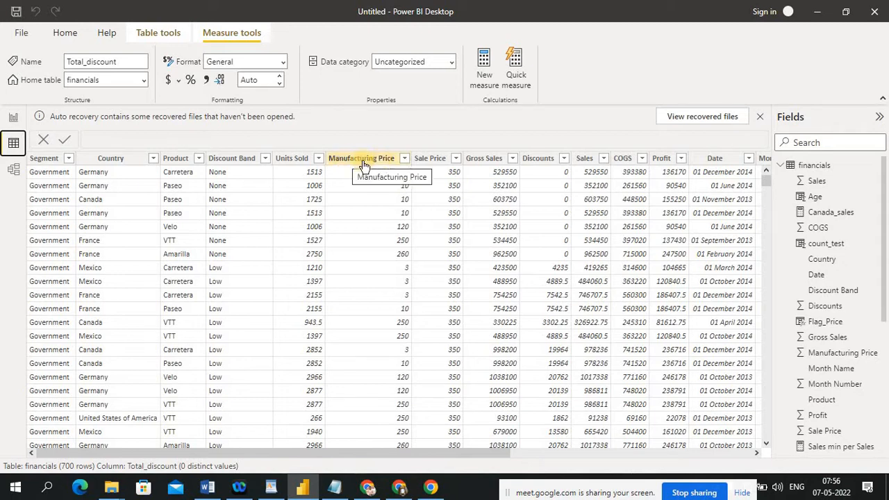
left_click(14, 117)
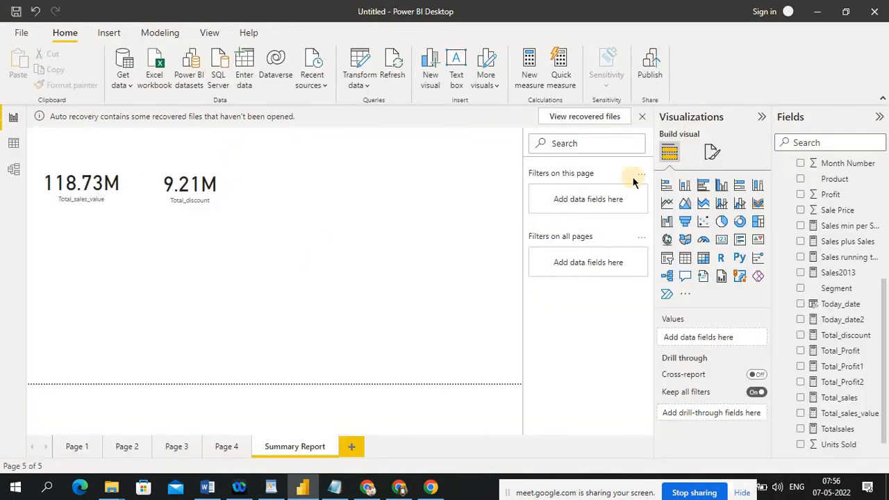
- Create the measure Manu_Total_Price = sum(financials[Manufacturing Price]) in the financials table
left_click(529, 69)
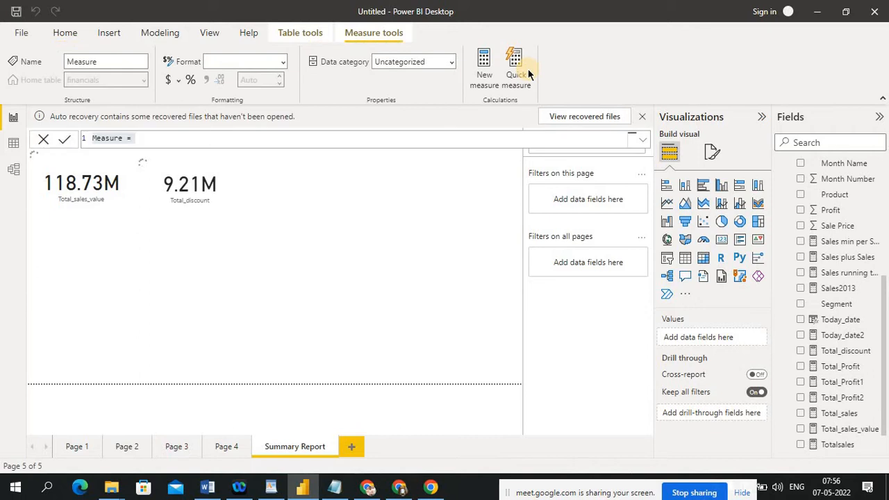
type("M")
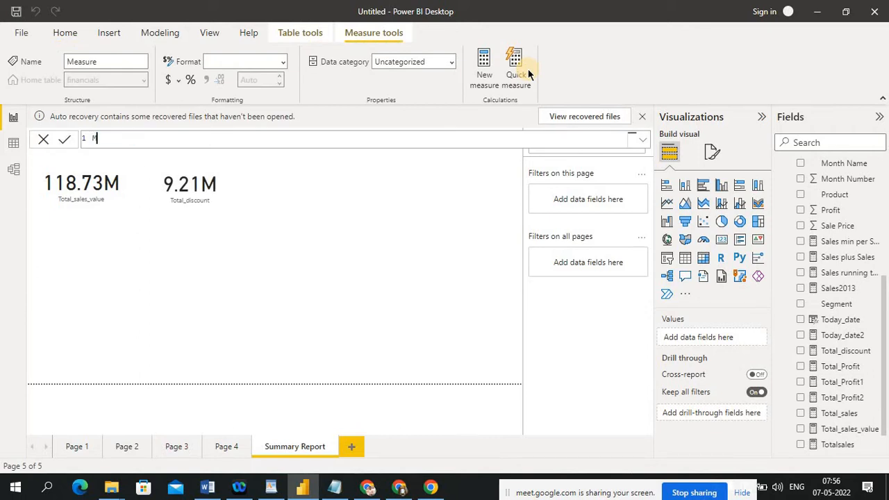
type("anu_Pri")
key("BackSpace")
key("BackSpace")
key("BackSpace")
type("Total")
key("BackSpace")
key("BackSpace")
key("BackSpace")
type("tal_Price = S")
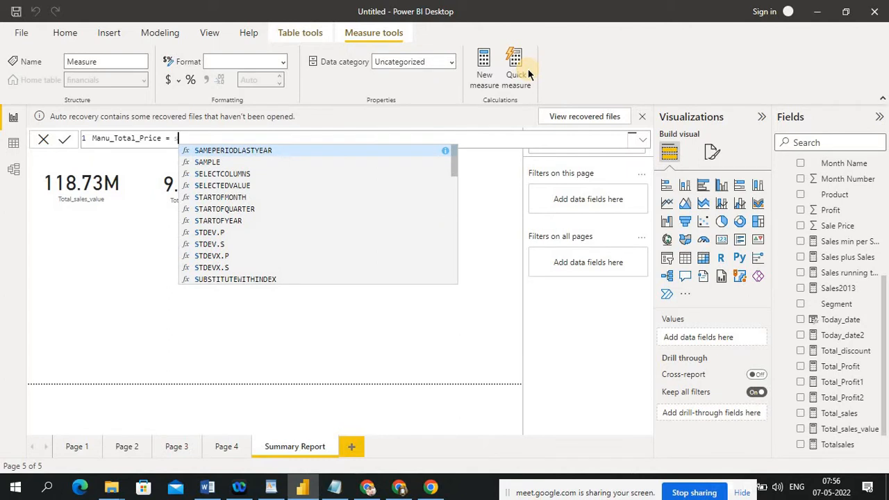
type("um(")
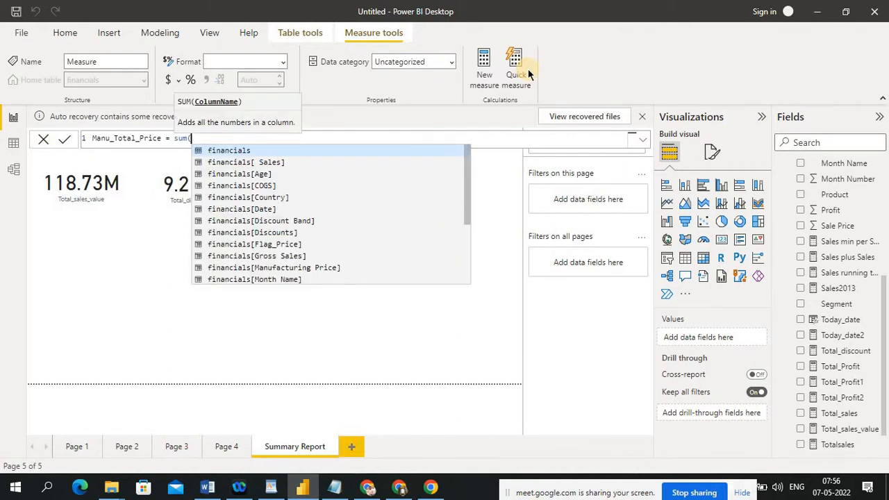
left_click(331, 268)
type(")")
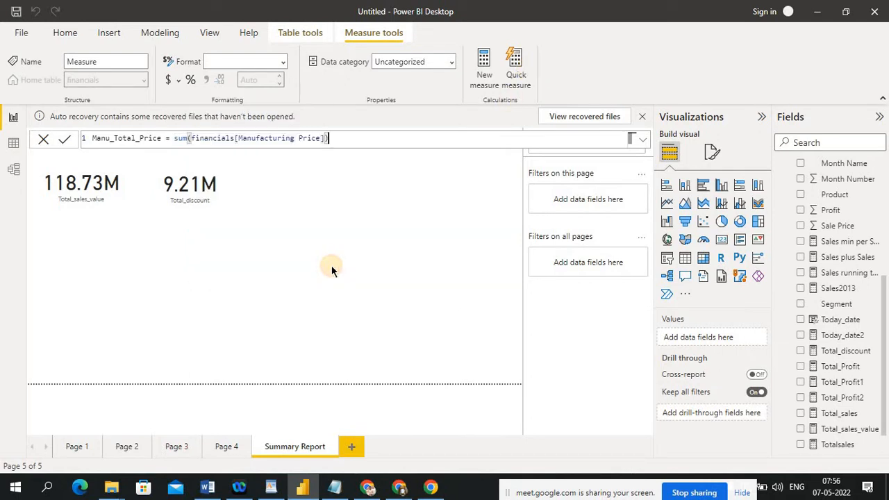
left_click(65, 140)
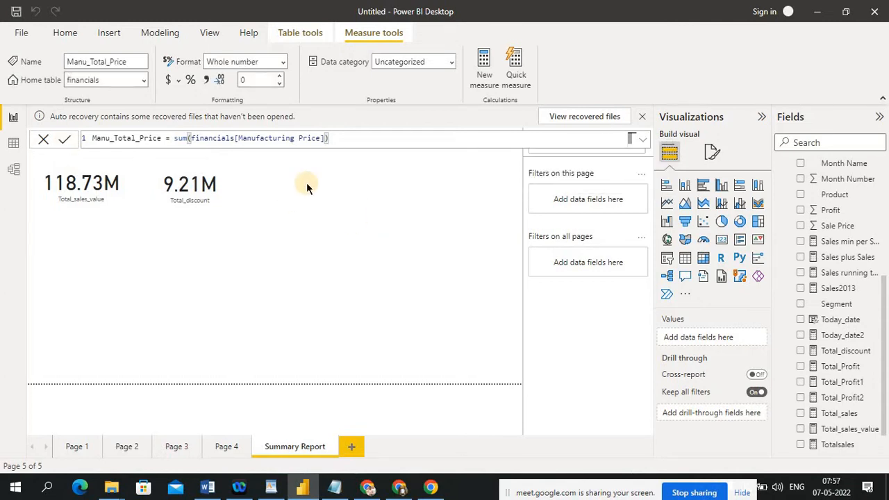
- Add a card visual showing the Manu_Total_Price measure, placed to the right of the Total_discount card and aligned with it
left_click(722, 241)
left_click_drag(102, 278, 326, 194)
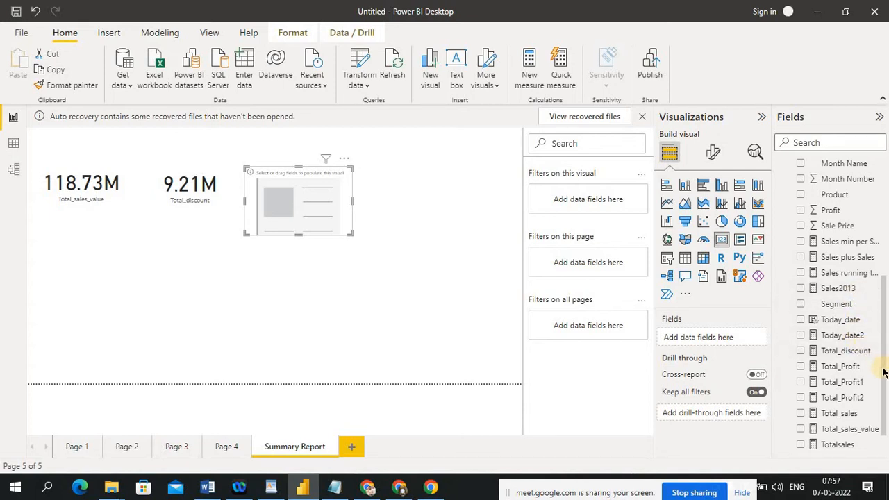
left_click_drag(883, 373, 873, 319)
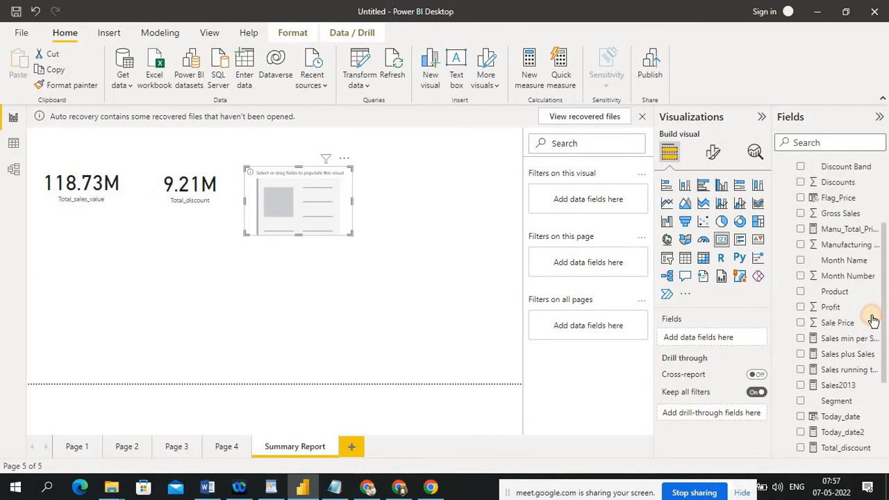
left_click_drag(841, 230, 324, 200)
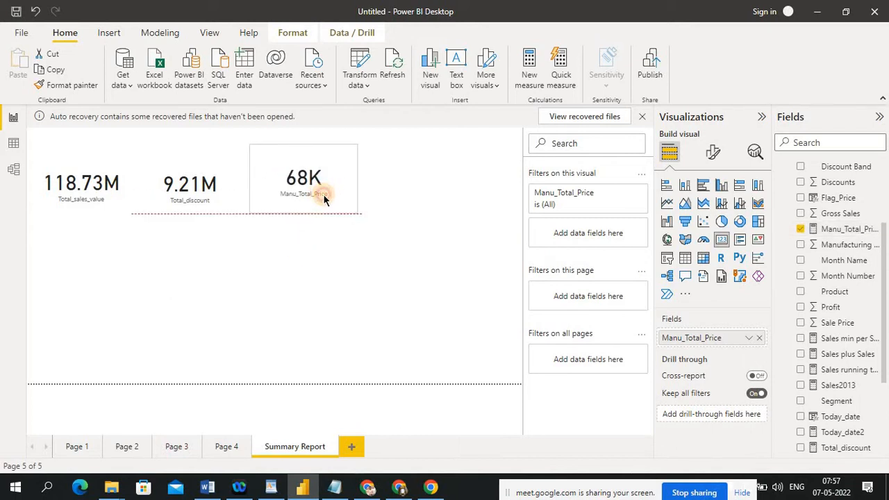
left_click(324, 249)
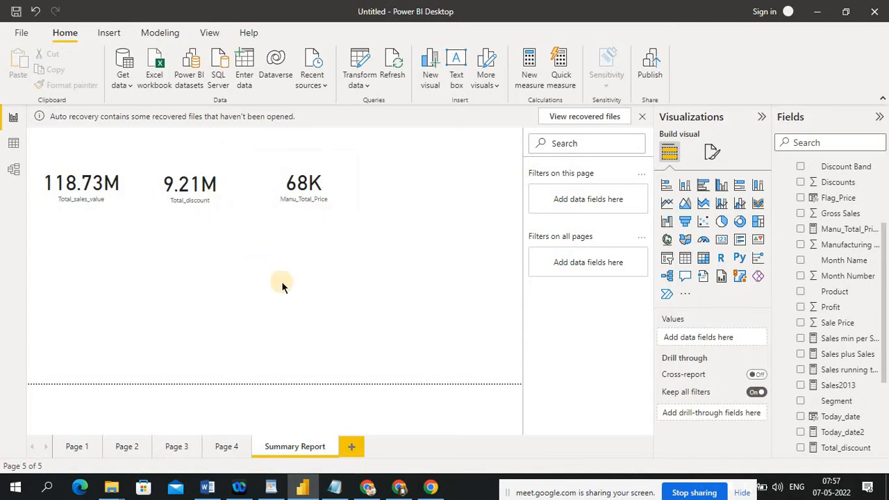
- Rename the Date column of the financials table to Due_date in the data view
left_click(12, 147)
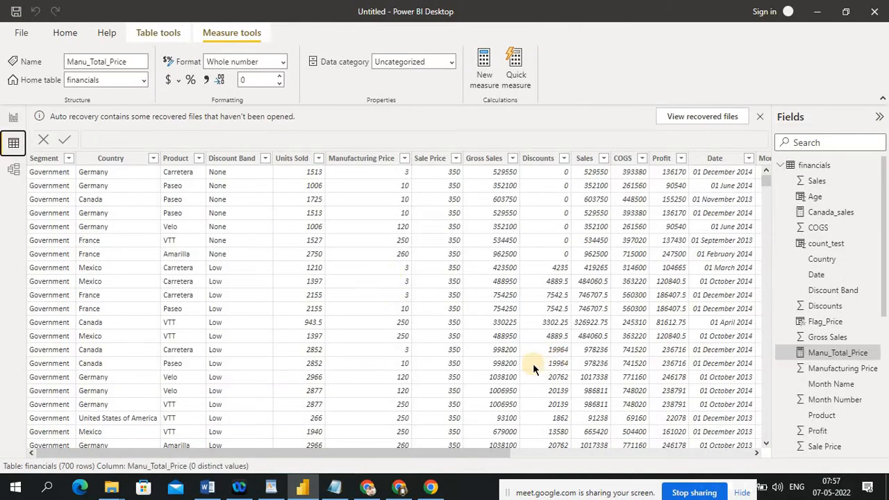
left_click_drag(476, 454, 740, 452)
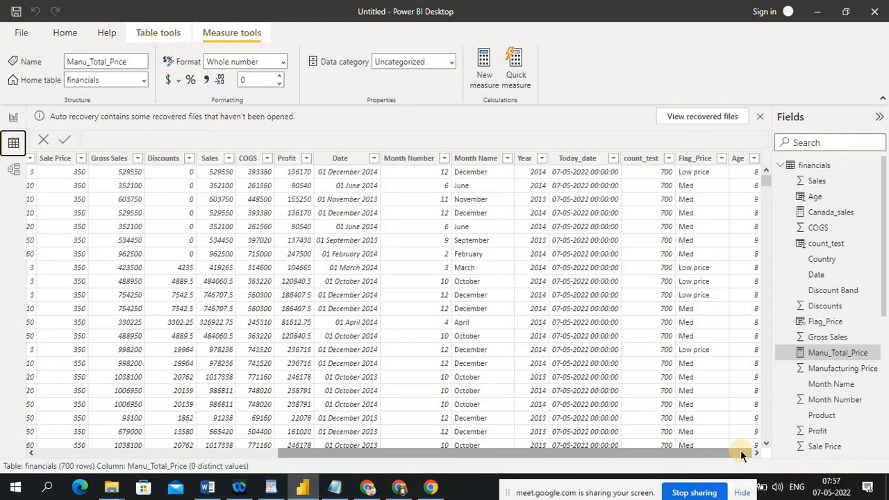
left_click(339, 159)
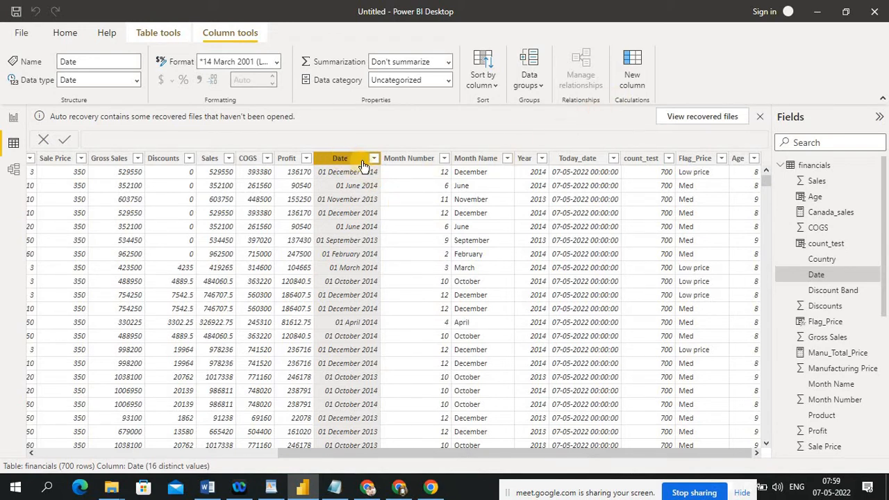
double_click(338, 159)
type("Du")
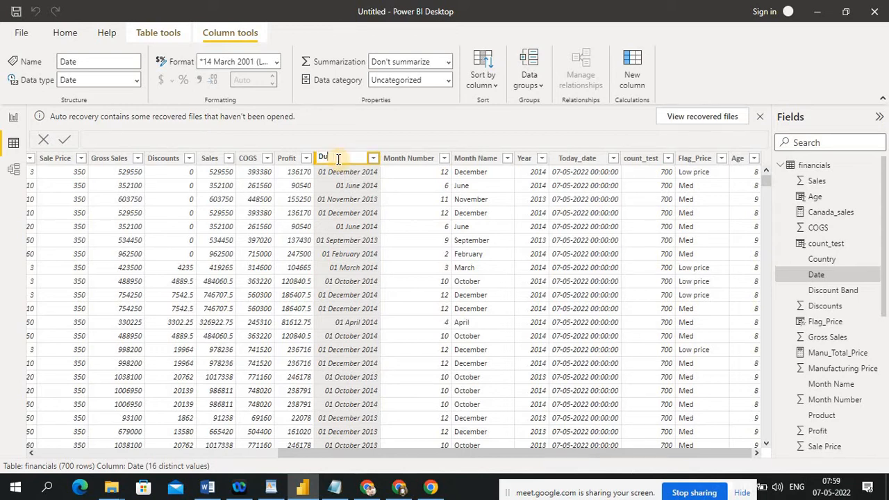
type("e_date")
left_click(389, 143)
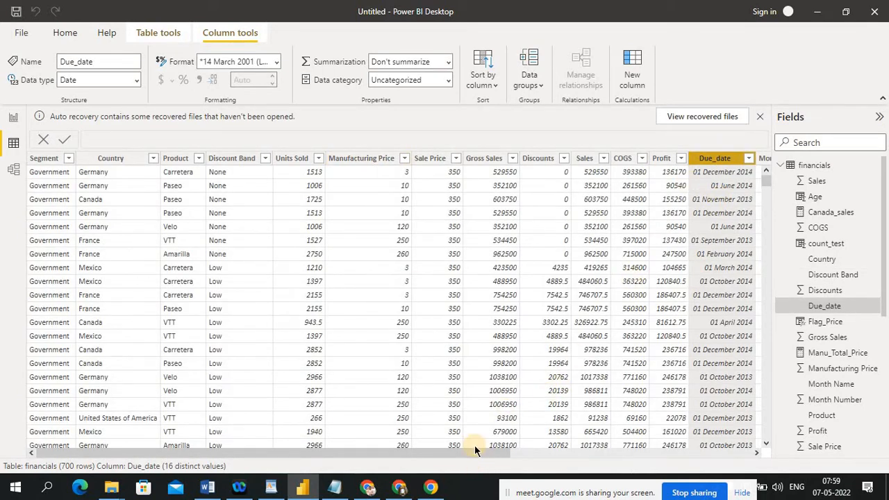
left_click_drag(479, 452, 645, 451)
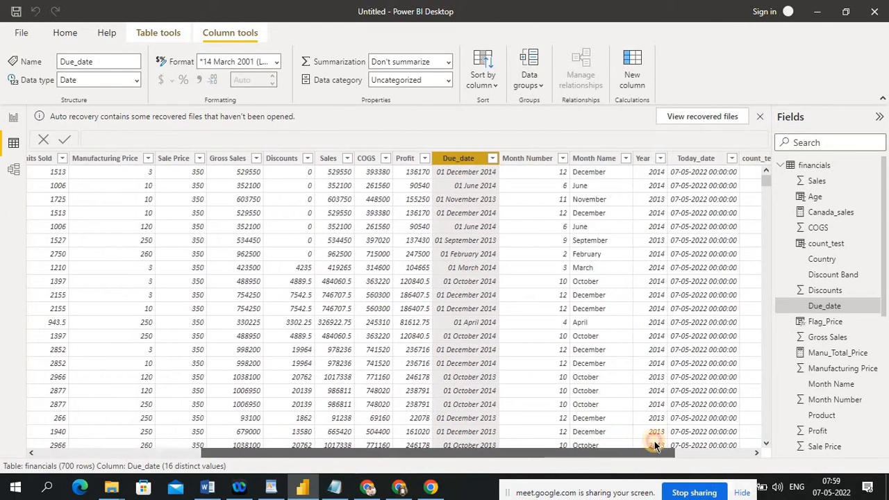
double_click(463, 161)
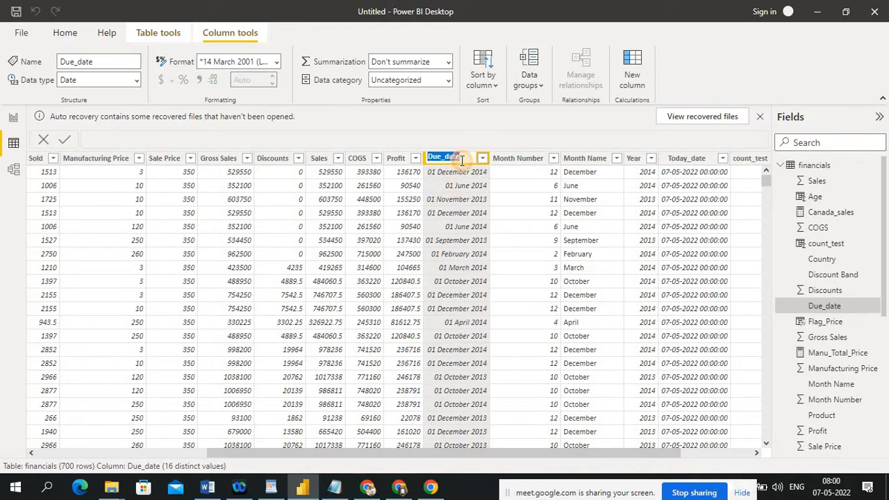
left_click(489, 139)
- Create the calculated column Pendingdays_due = DATEDIFF(financials[Due_date],TODAY(),DAY) in the financials table
left_click(635, 80)
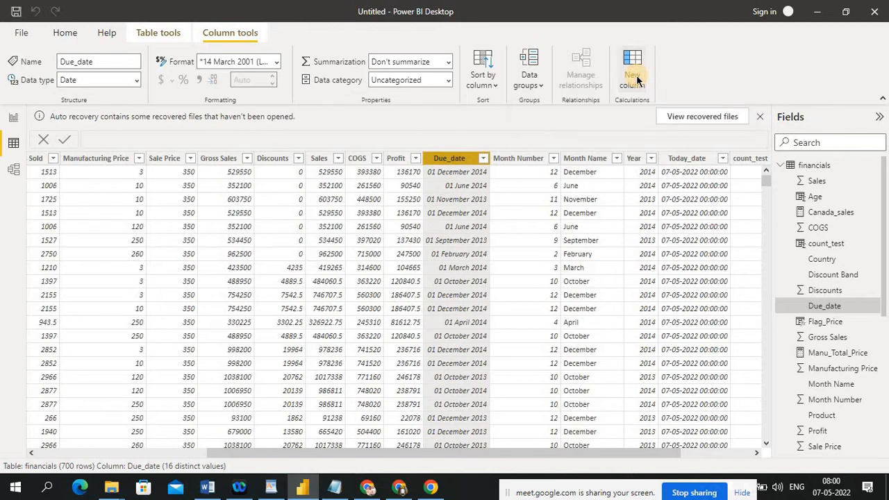
left_click(635, 80)
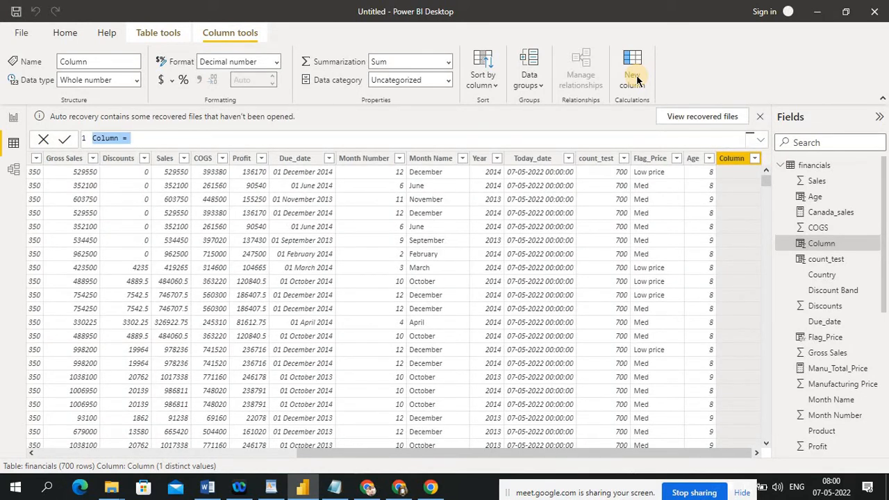
type("Pendi")
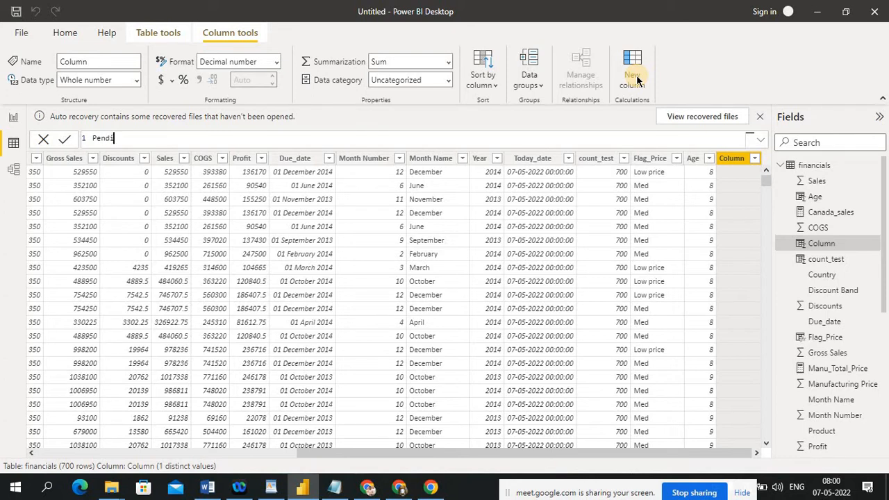
type("ngdays_due = date")
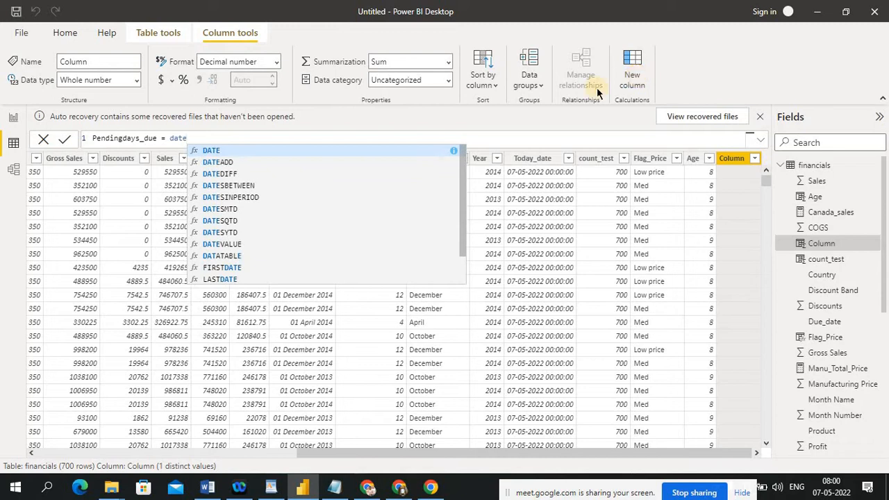
double_click(232, 174)
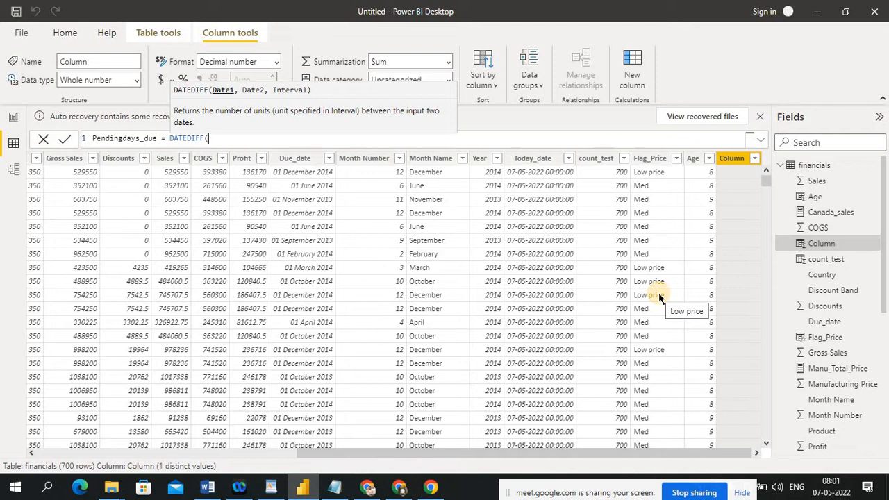
type("due")
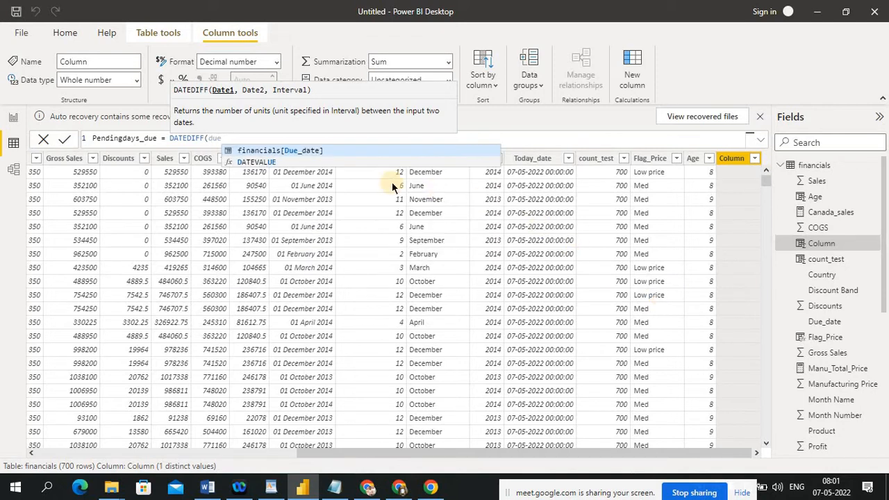
left_click(341, 151)
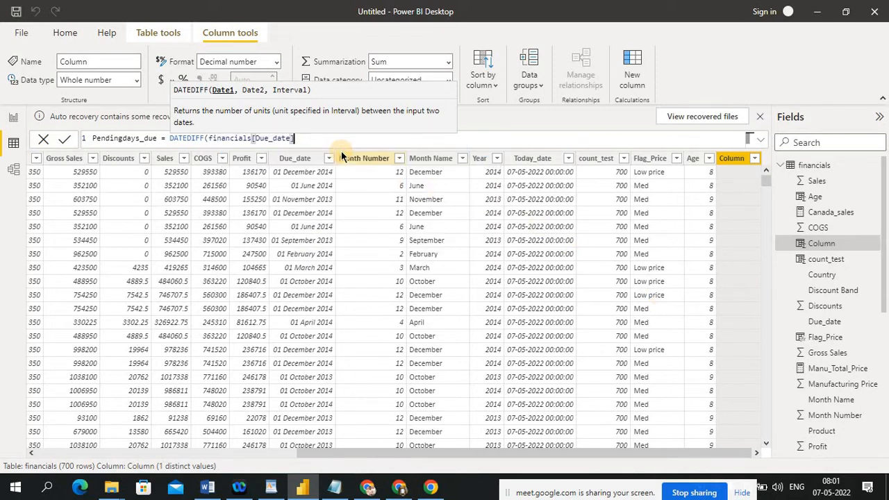
type(",")
type("to")
left_click(340, 151)
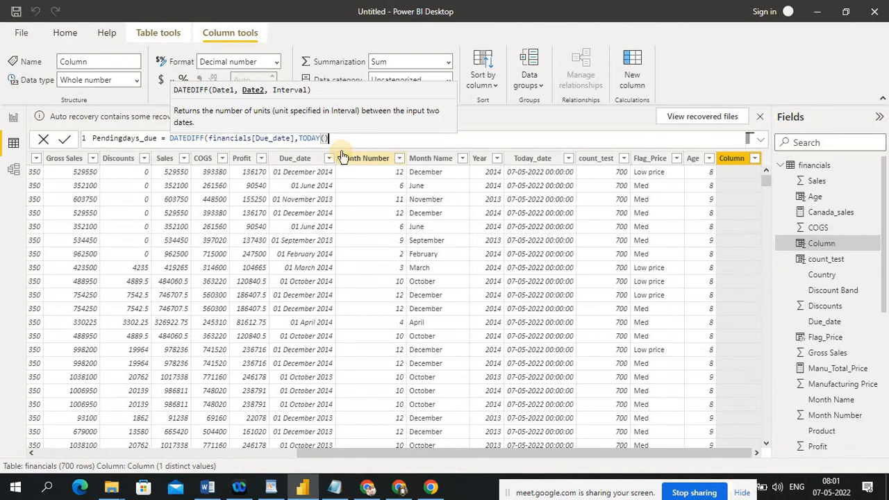
type(",")
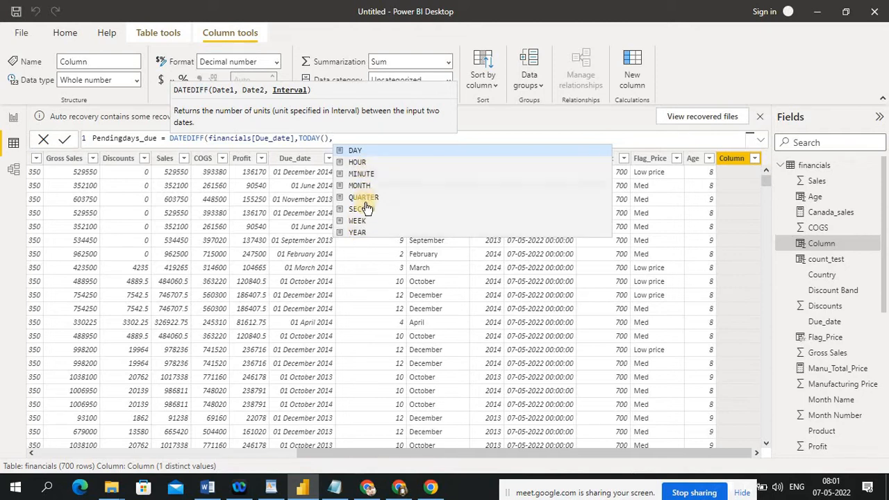
left_click(356, 152)
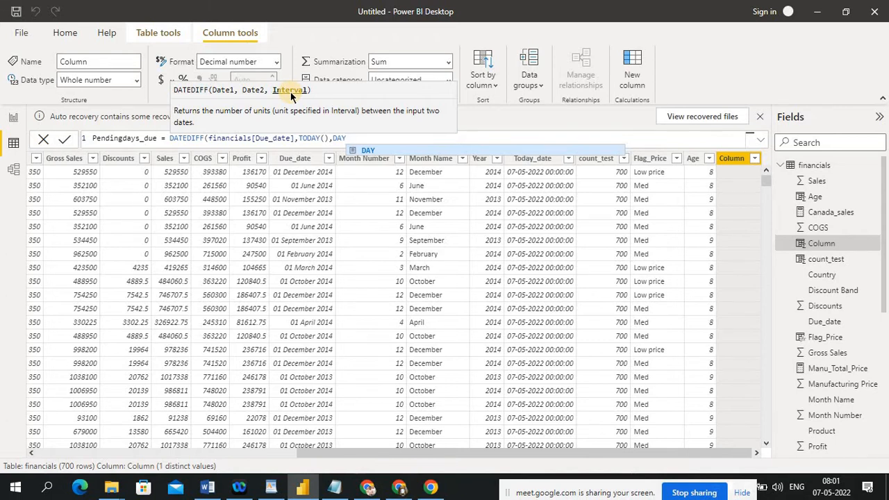
type(")")
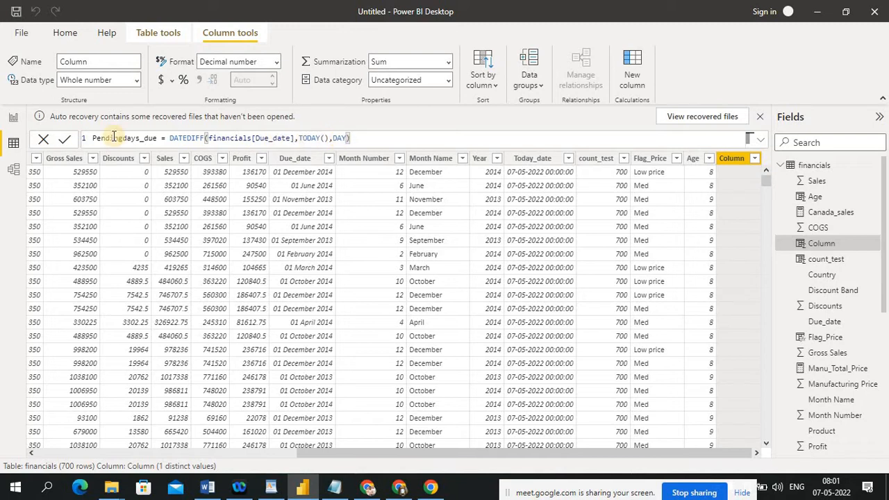
left_click(65, 141)
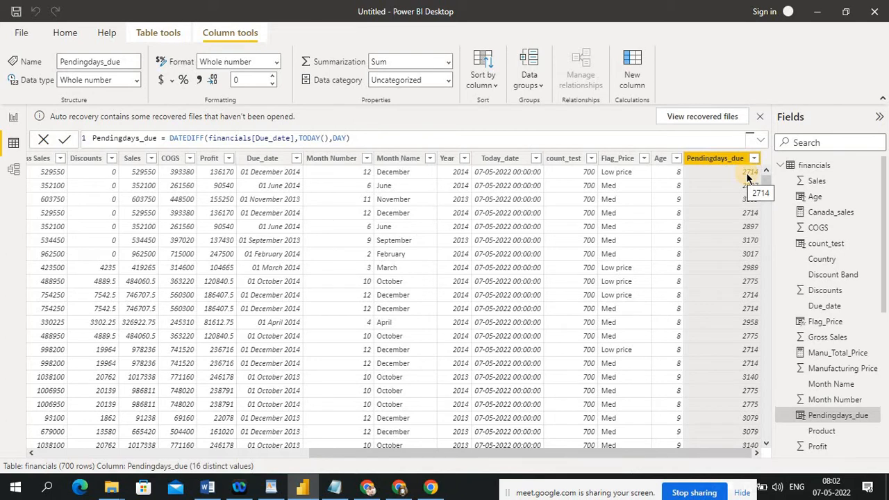
- Change the DATEDIFF interval in the Pendingdays_due formula to MONTH and apply it
left_click(346, 138)
key("BackSpace")
key("BackSpace")
key("BackSpace")
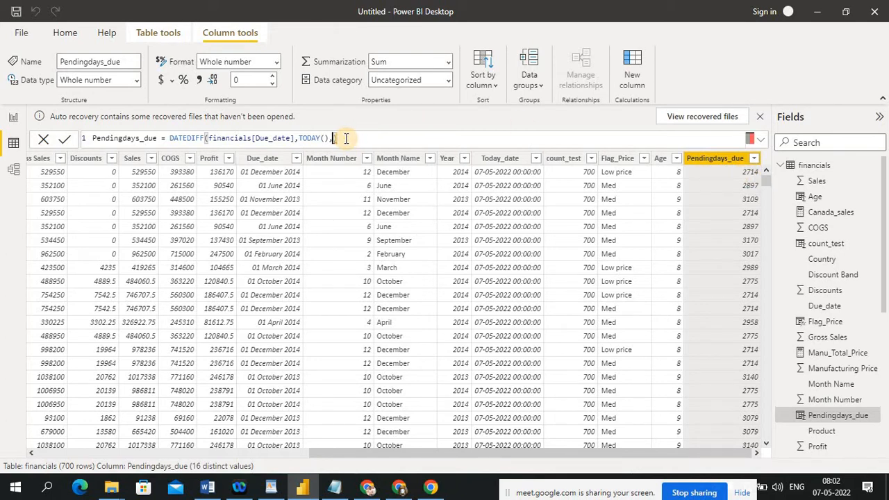
type("mon")
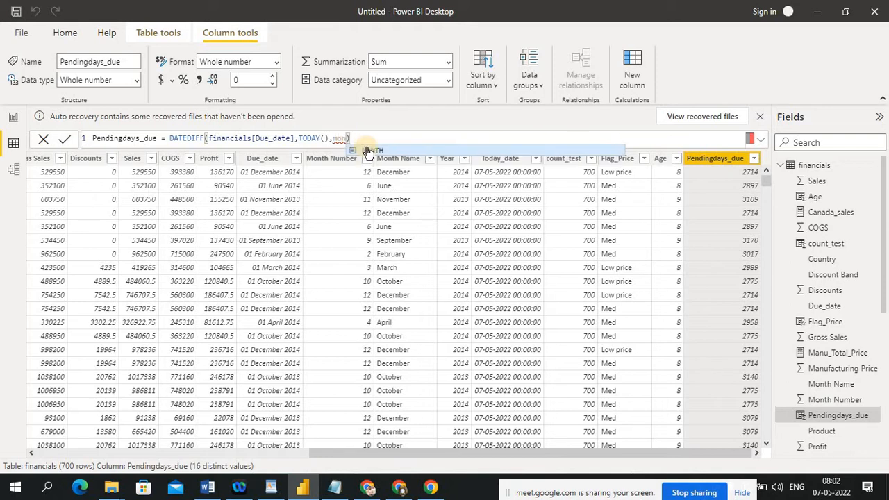
left_click(370, 150)
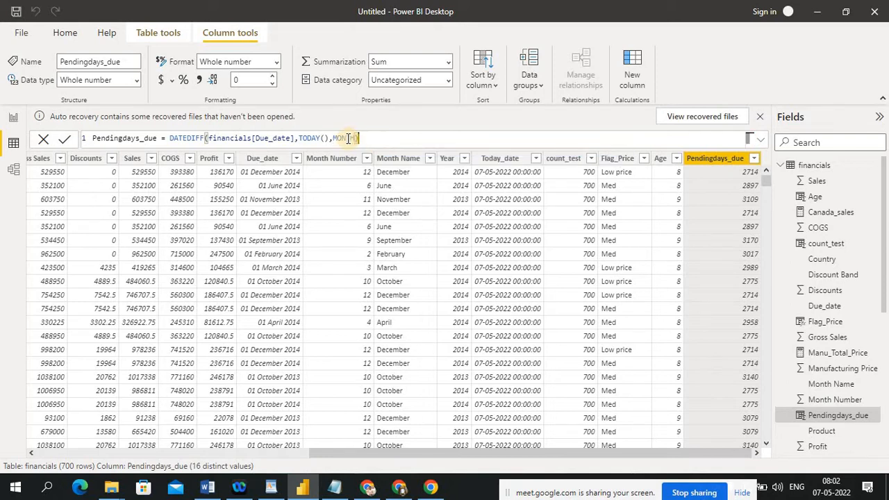
left_click(66, 142)
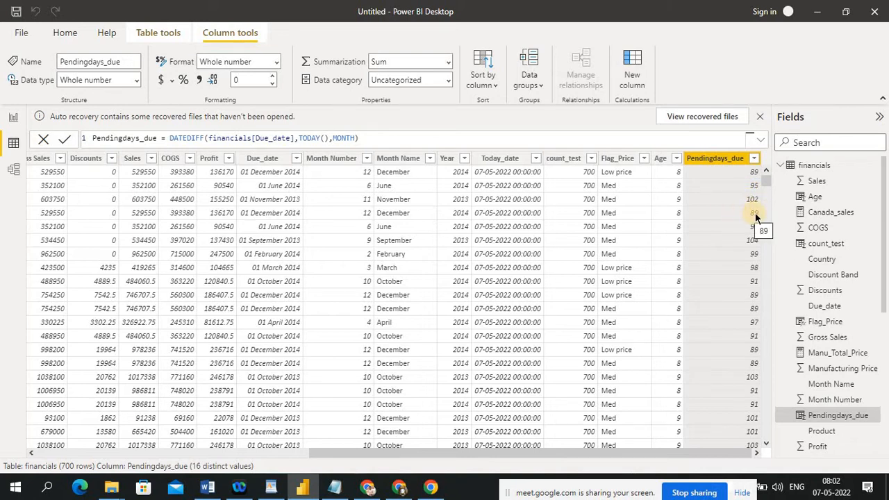
- Set the DATEDIFF interval in the Pendingdays_due formula to YEAR and apply it
left_click(356, 137)
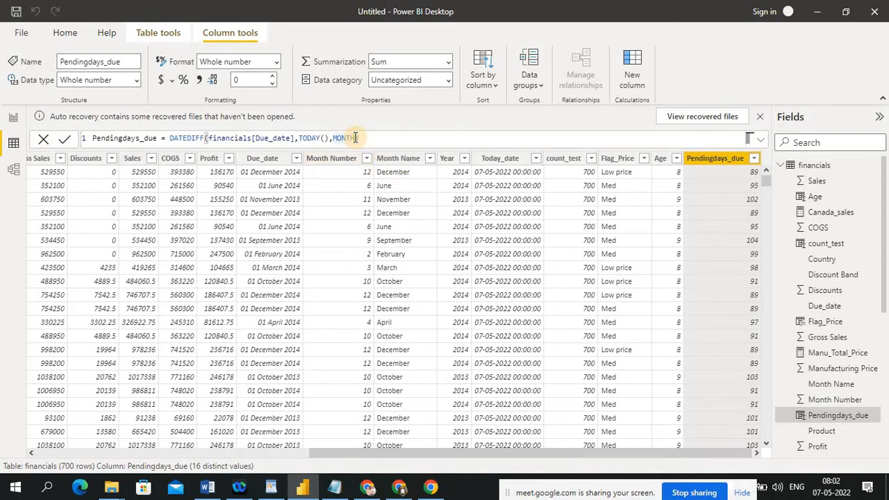
key("BackSpace")
key("BackSpace")
key("BackSpace")
key("BackSpace")
key("BackSpace")
type("ye")
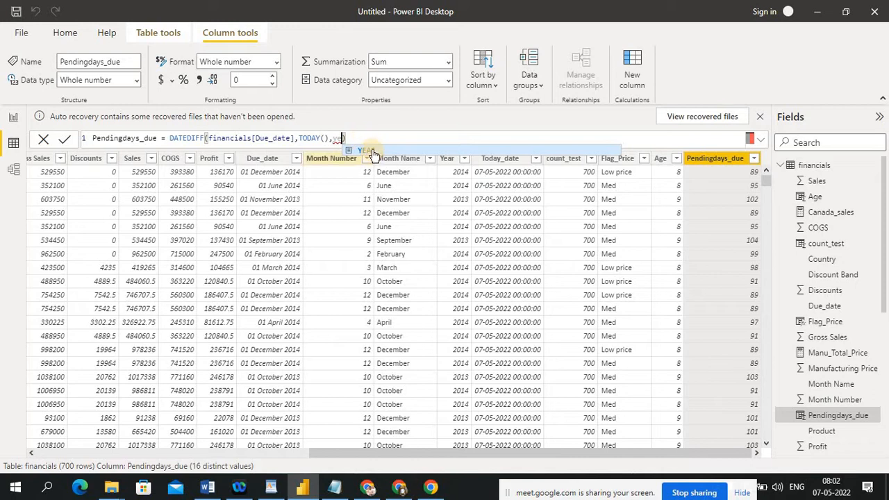
left_click(368, 149)
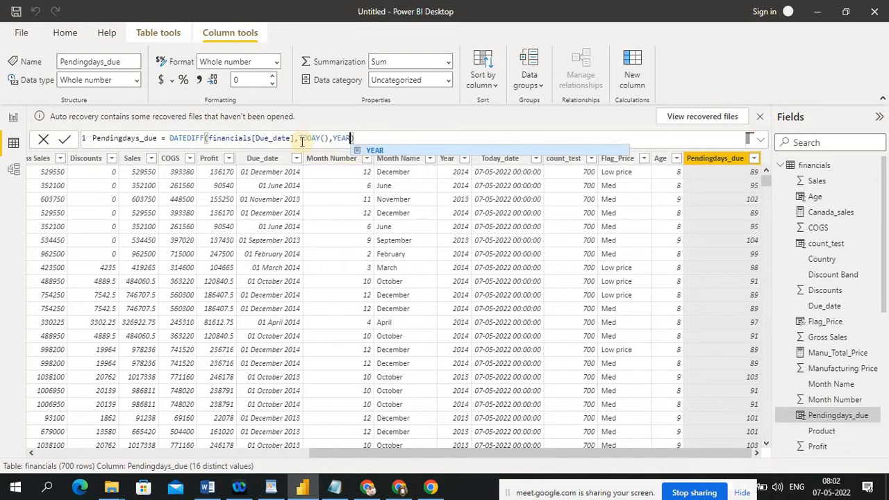
left_click(63, 141)
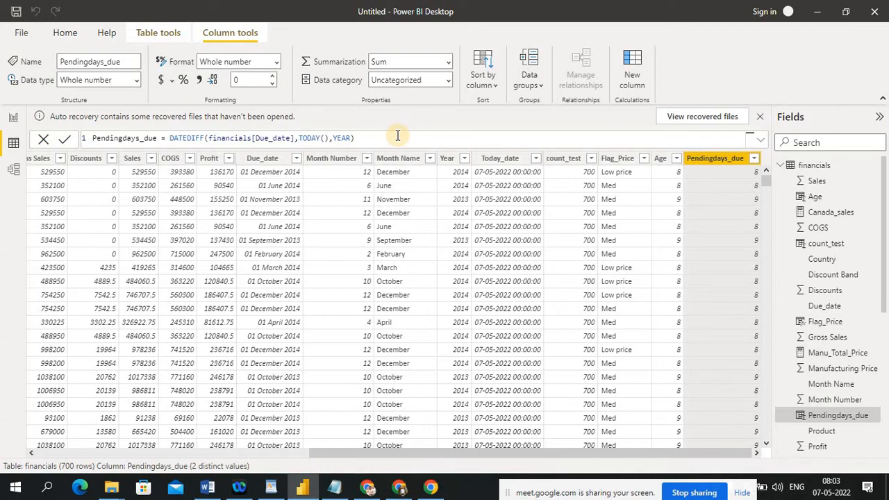
left_click(349, 139)
left_click(364, 136)
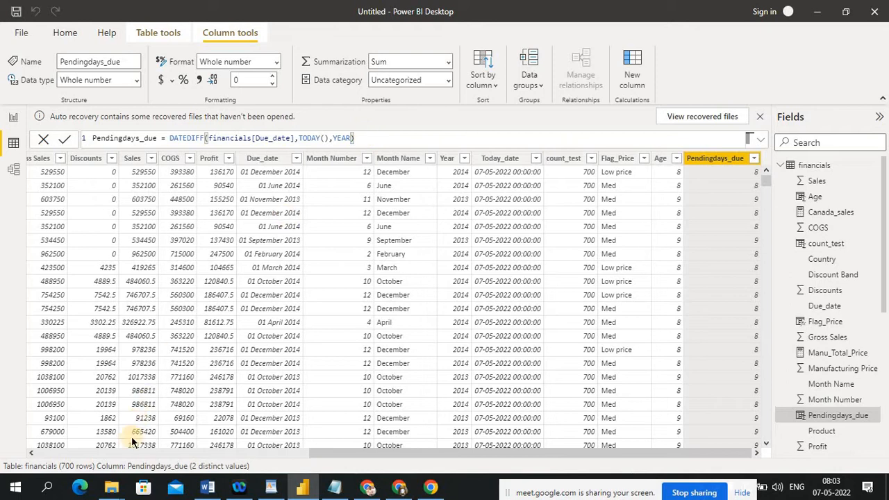
- Launch Excel 2016 with a blank workbook in a maximized window and remove the recovered files from document recovery
left_click(48, 490)
type("e")
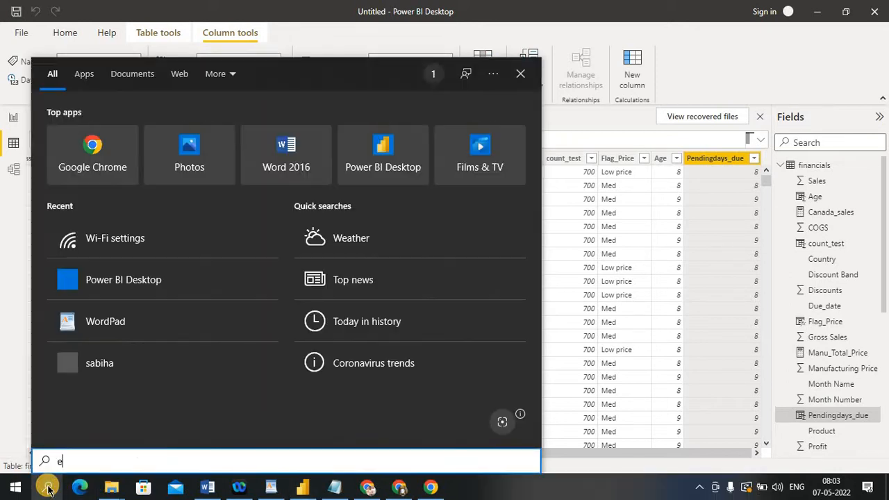
type("c")
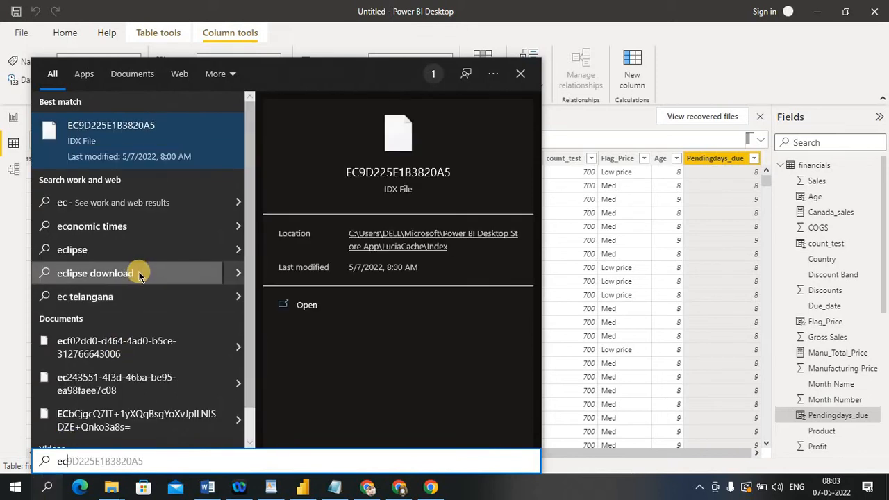
key("BackSpace")
type("x")
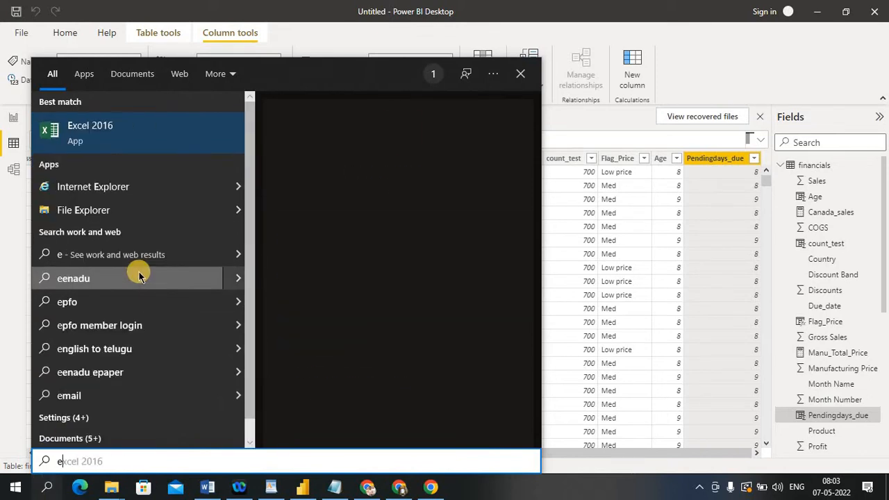
left_click(119, 127)
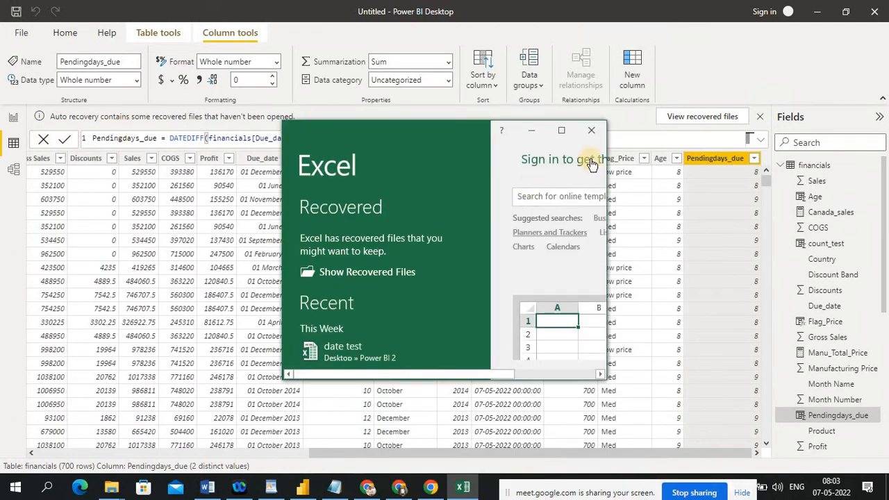
left_click(563, 131)
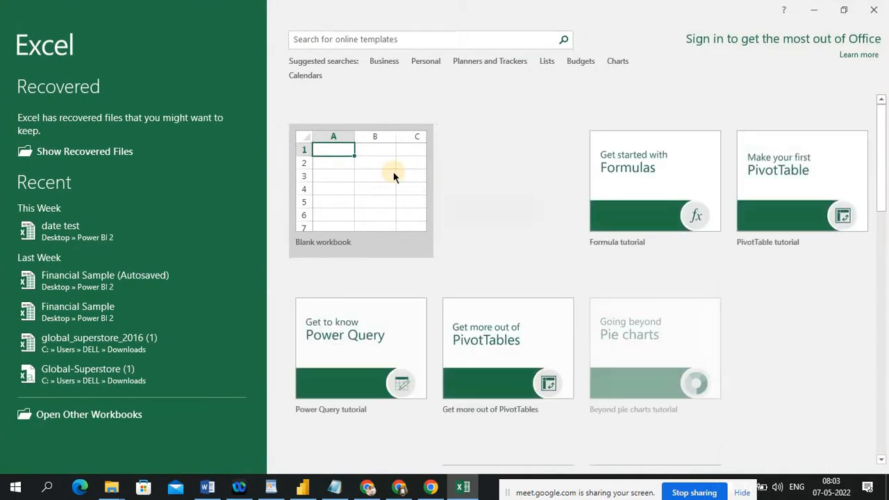
left_click(392, 173)
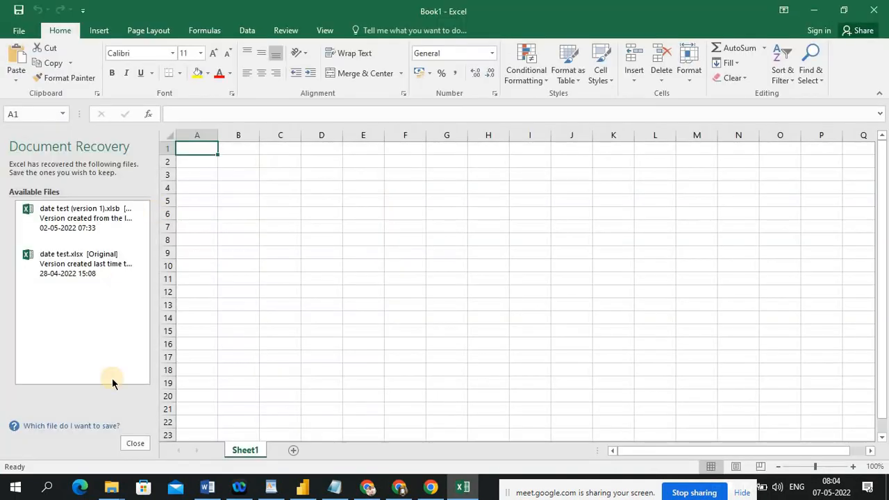
left_click(132, 445)
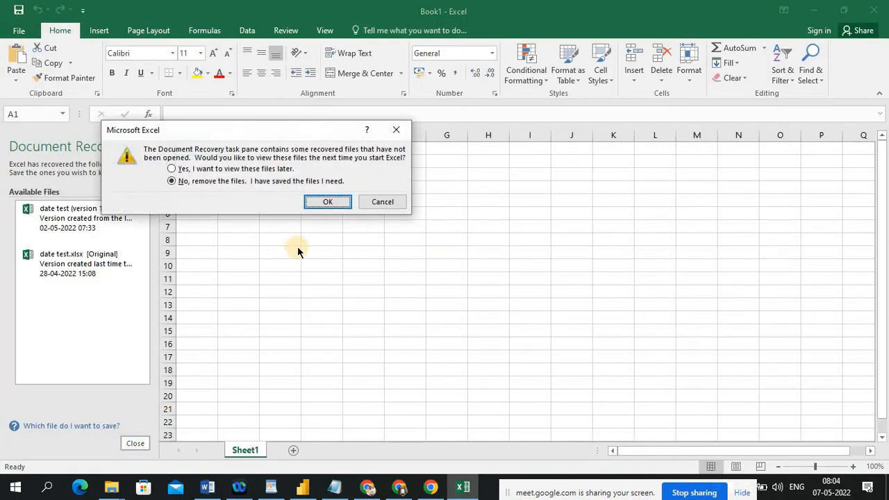
left_click(329, 202)
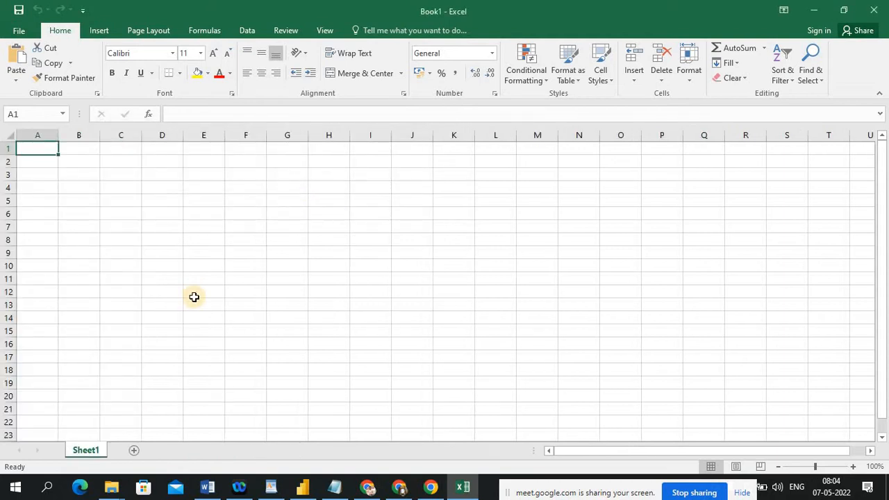
- Enter the headers empName in A1 and DOB in B1, widening column A to fit its header
type("empName")
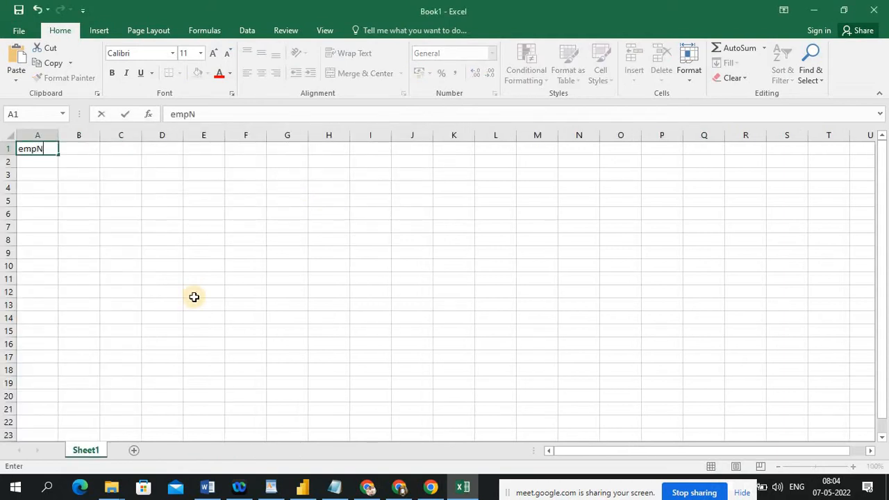
left_click(80, 161)
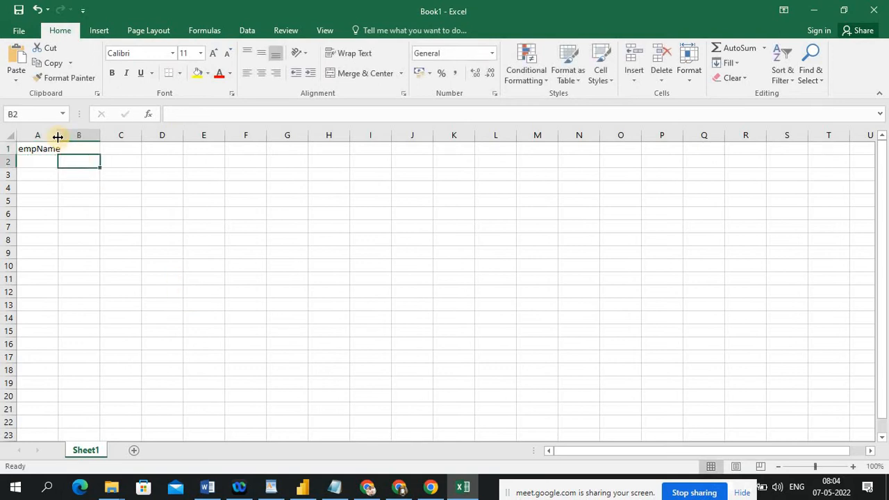
left_click_drag(60, 135, 76, 135)
left_click(97, 148)
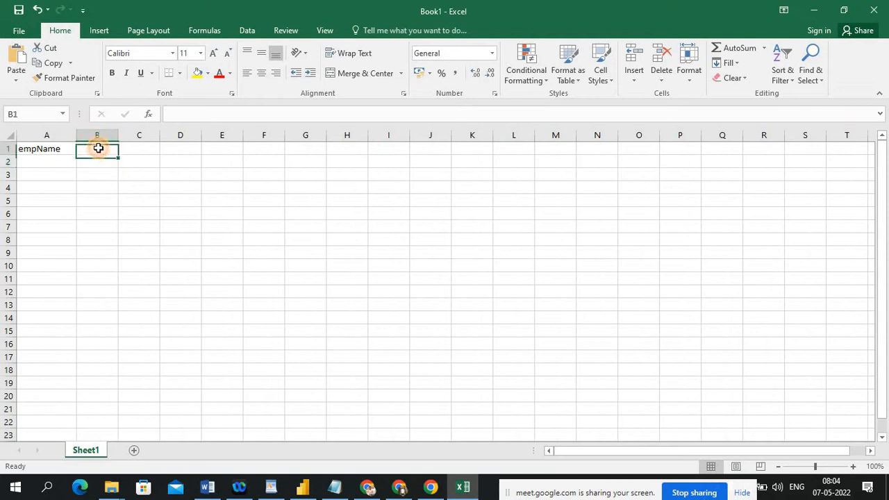
type("d")
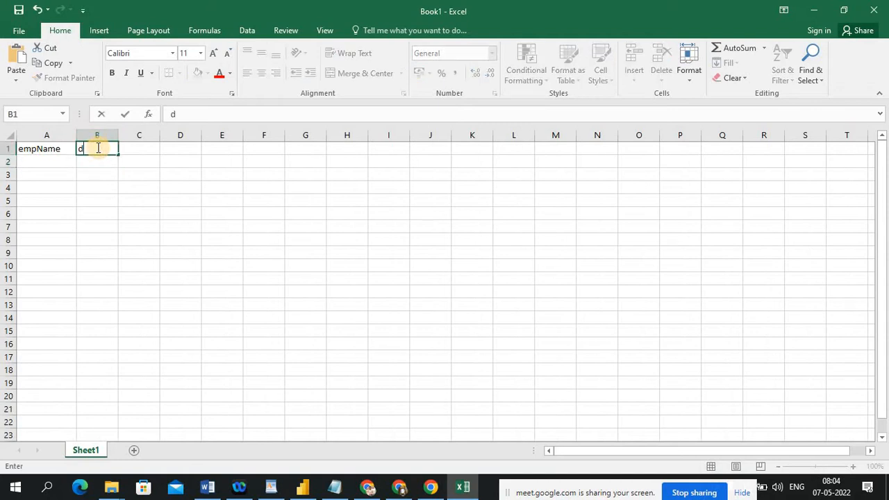
key("BackSpace")
type("DOB")
key("Return")
- Fill row 2 with the first employee's name under empName and date of birth under DOB
key("Left")
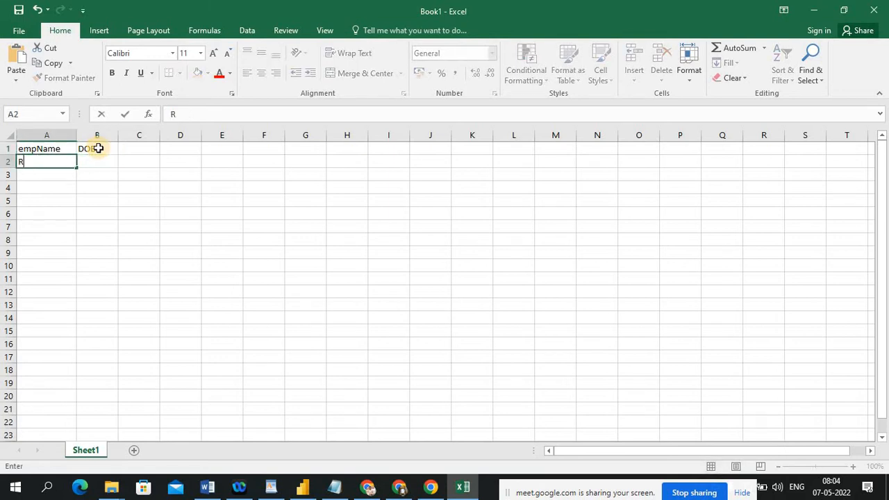
type("Rasheed")
key("Tab")
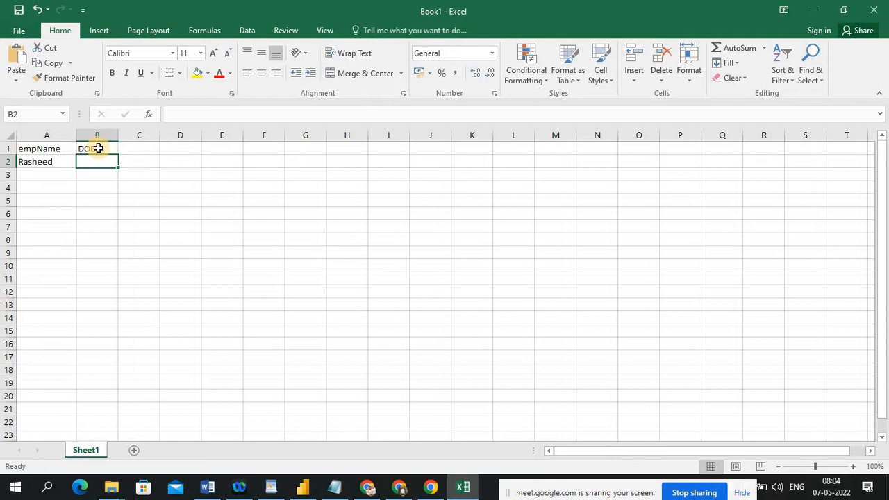
type("10/")
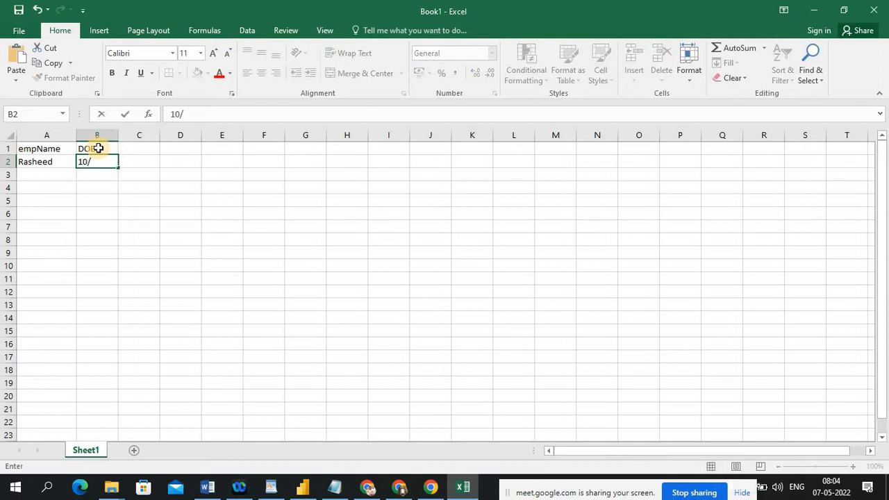
type("4/1994")
key("Return")
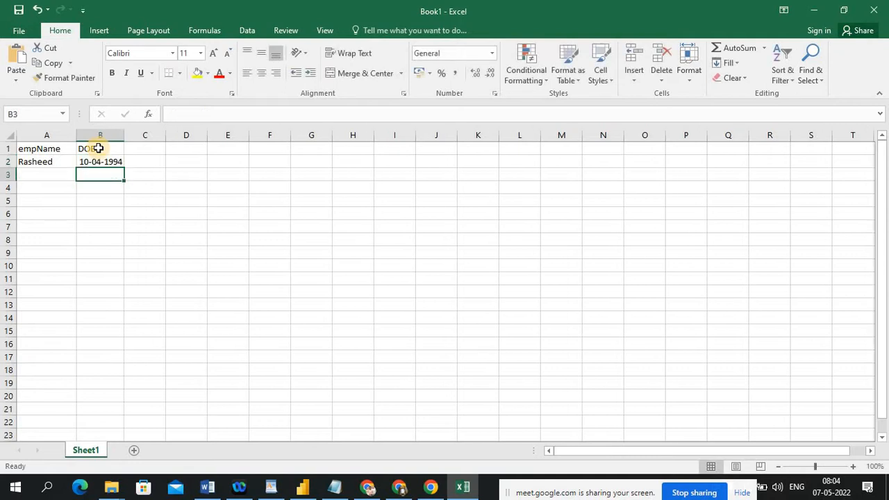
- Fill row 3 with the second employee's name and date of birth
key("Left")
type("B")
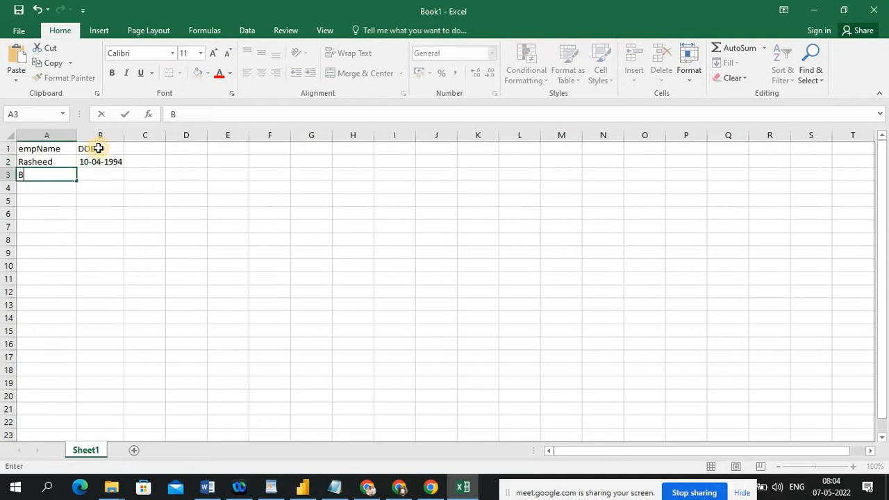
type("avajan")
key("Tab")
type("10/")
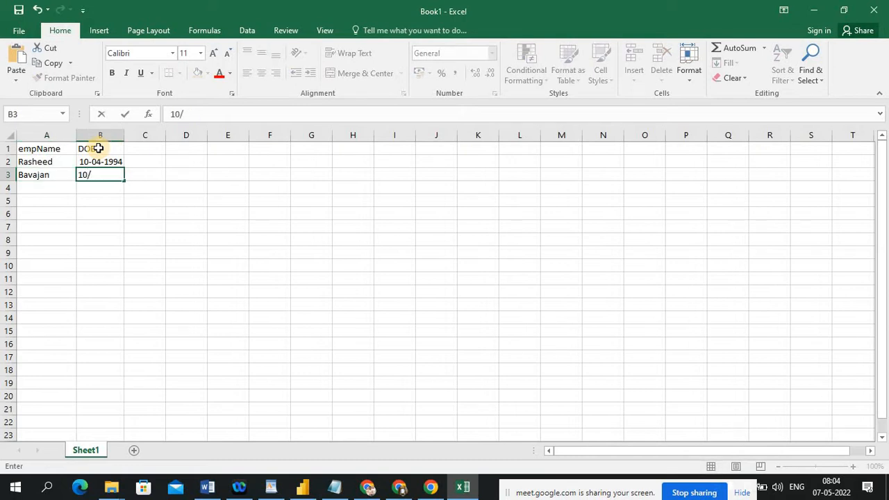
type("10/995")
key("Return")
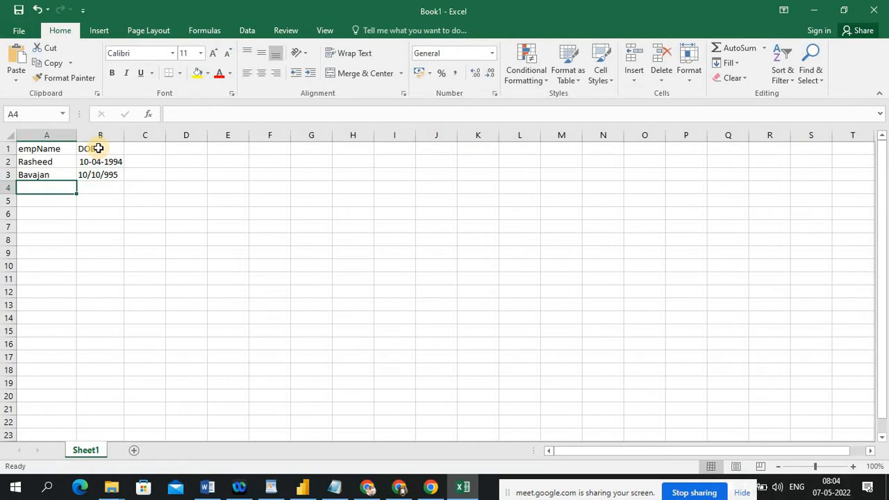
- Fill row 4 with the third employee's name and date of birth
type("Teja")
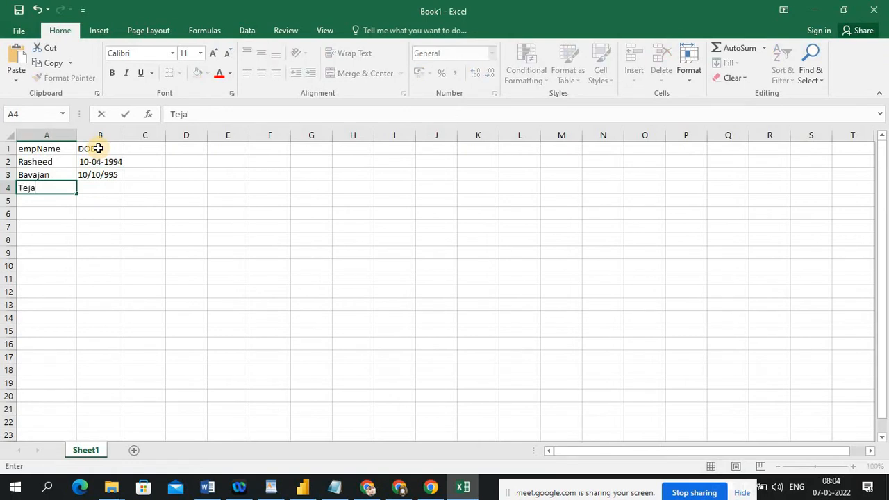
key("Tab")
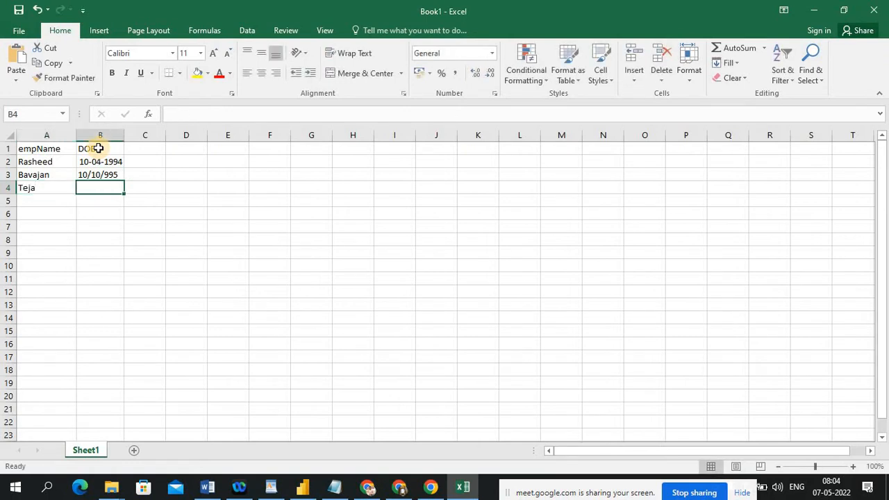
type("12/12/")
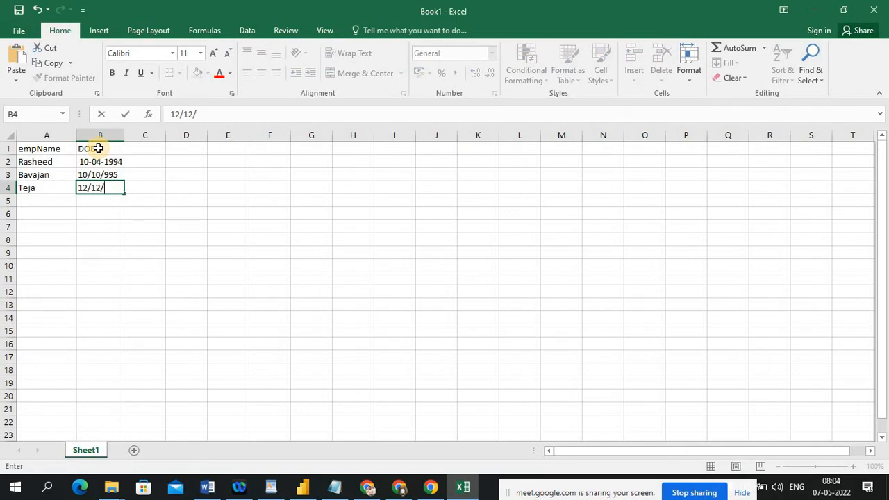
type("1996")
key("Return")
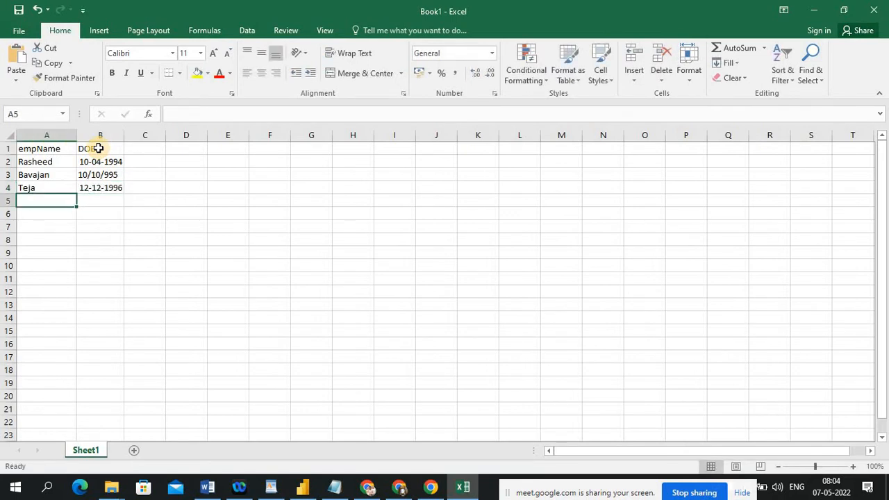
- Fill row 5 with the fourth employee's name and date of birth
type("imk")
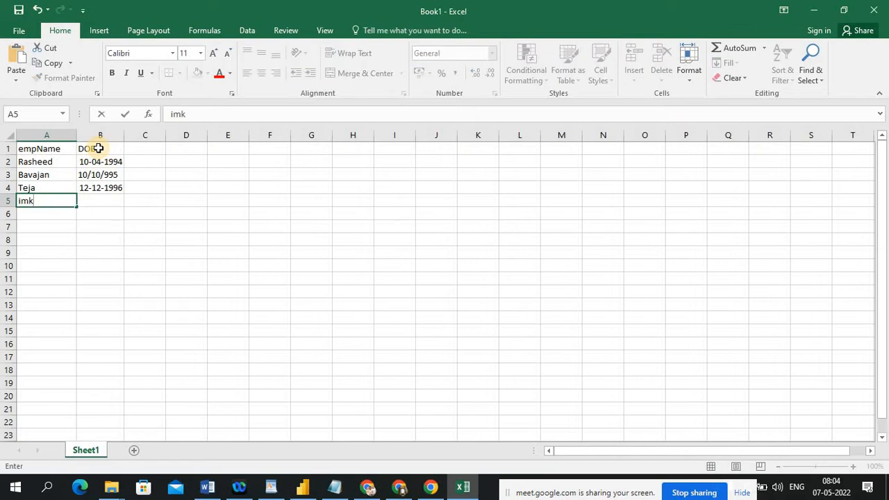
key("Tab")
type("22/01")
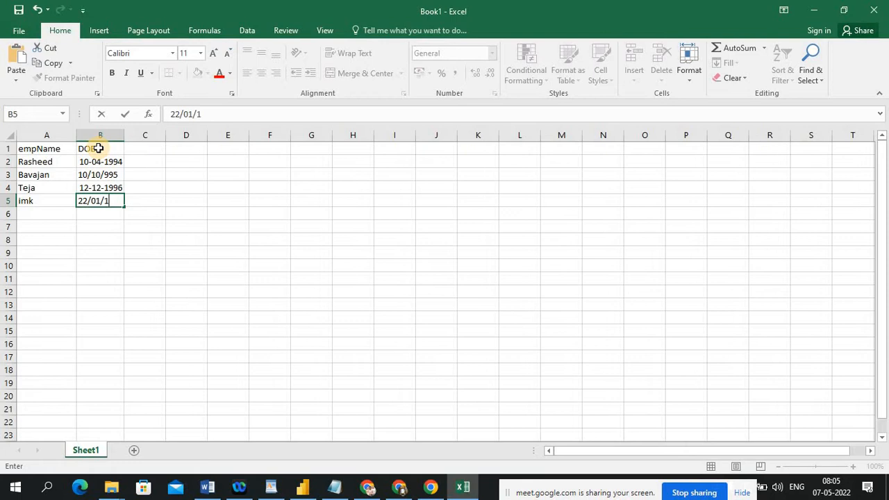
type("990")
left_click(164, 214)
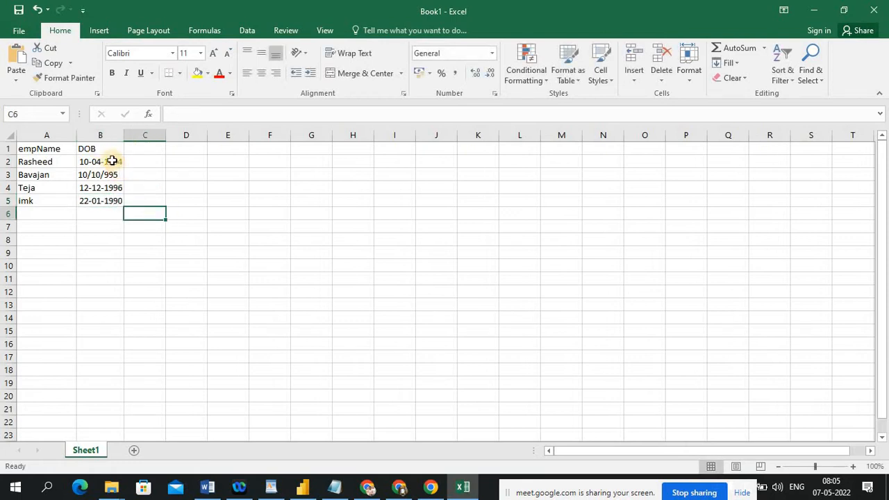
- Rename the worksheet Sheet1 as emp
left_click(94, 240)
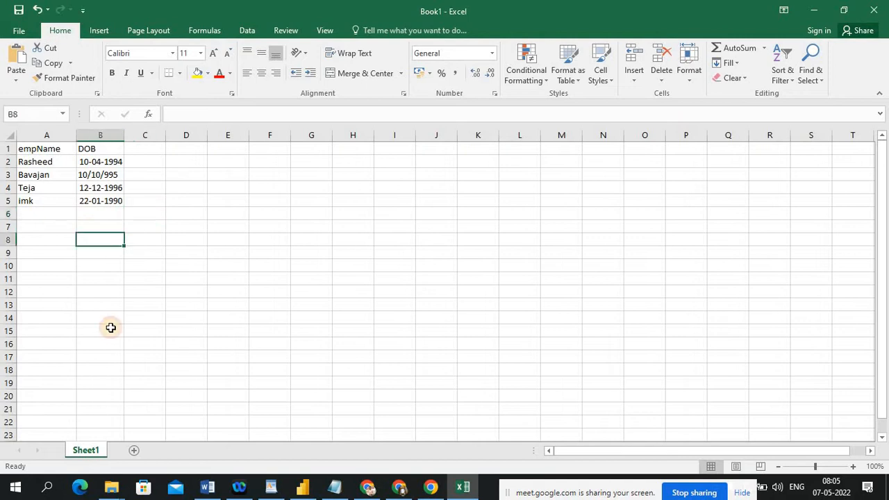
double_click(88, 449)
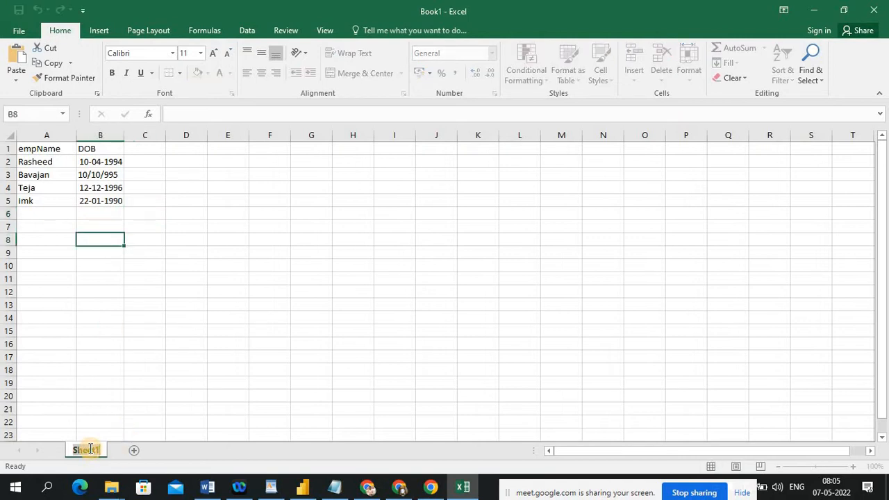
type("emp")
left_click(277, 283)
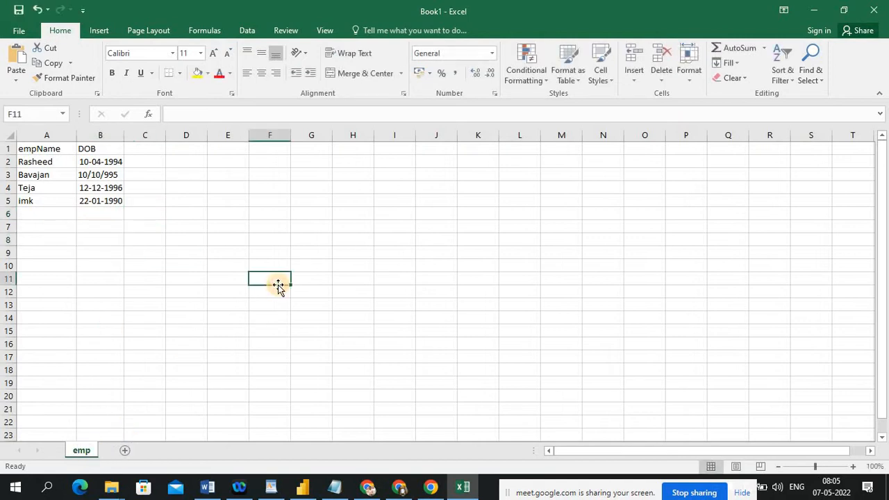
- Save the workbook under the name DOB in the Power BI 2 folder on the Desktop
left_click(19, 30)
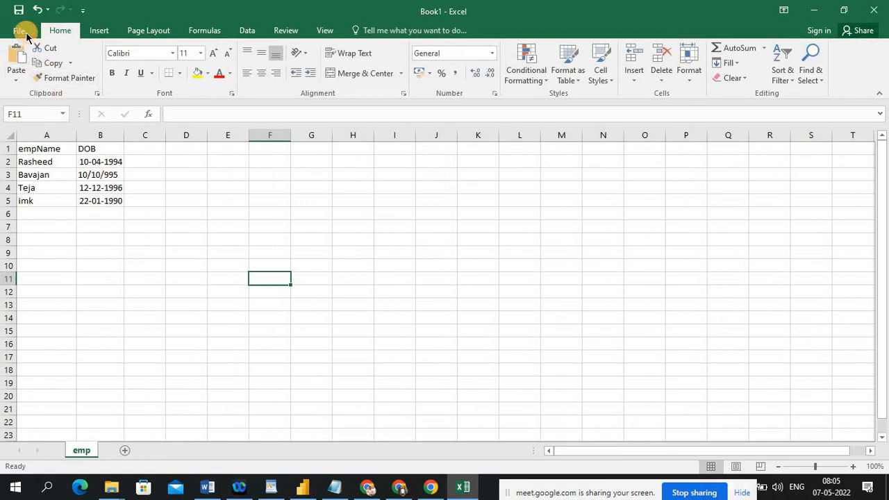
left_click(27, 160)
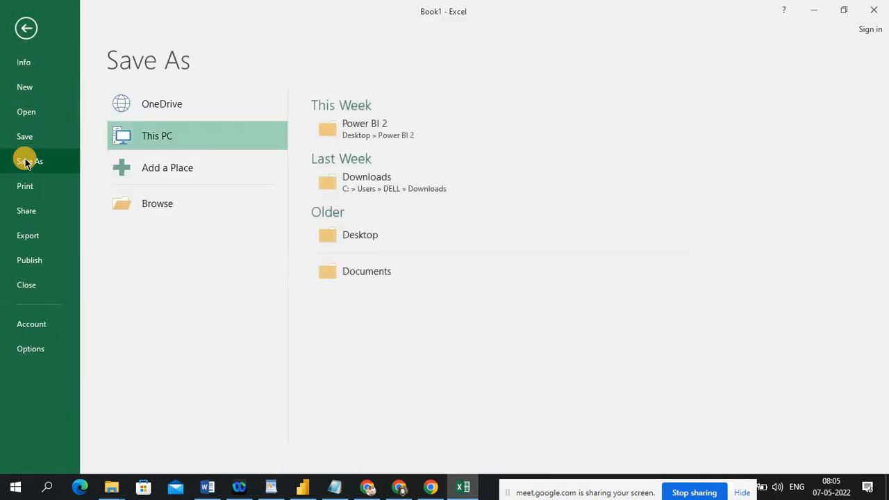
left_click(169, 207)
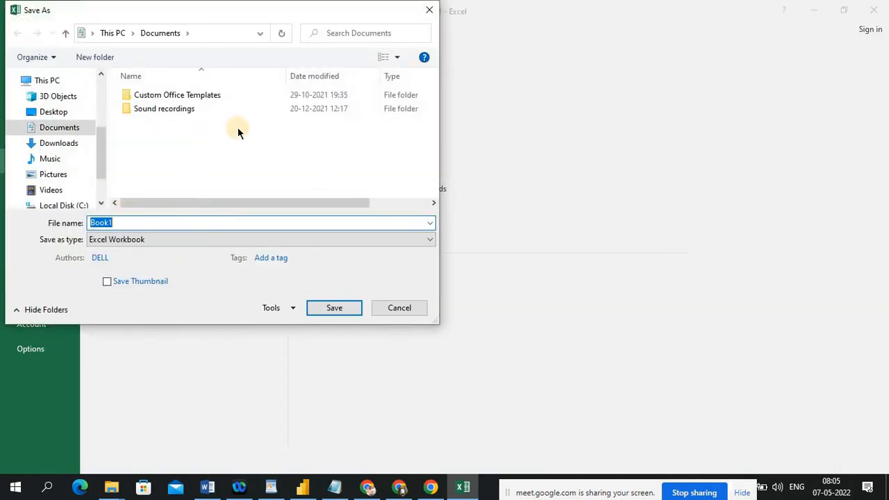
left_click(60, 113)
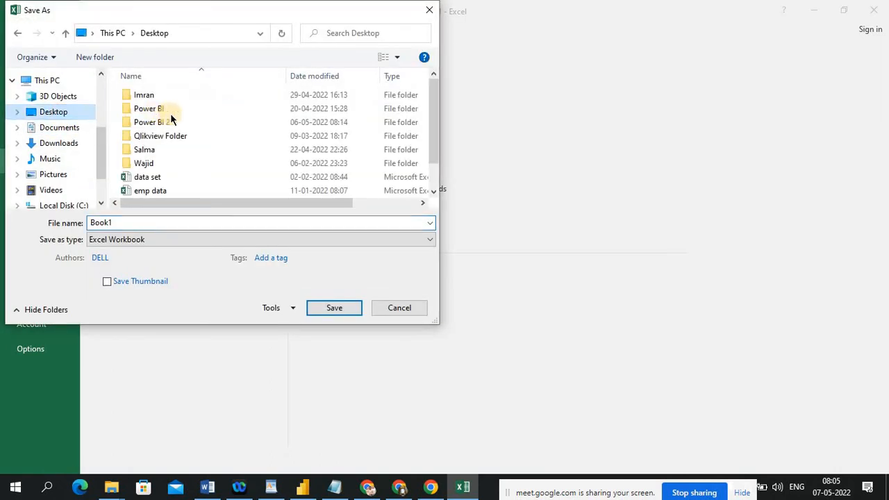
left_click(166, 121)
left_click(166, 122)
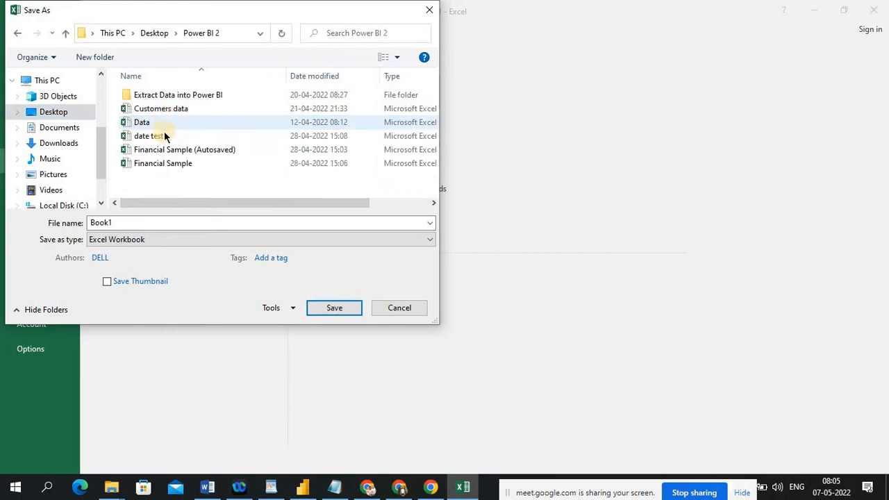
double_click(136, 220)
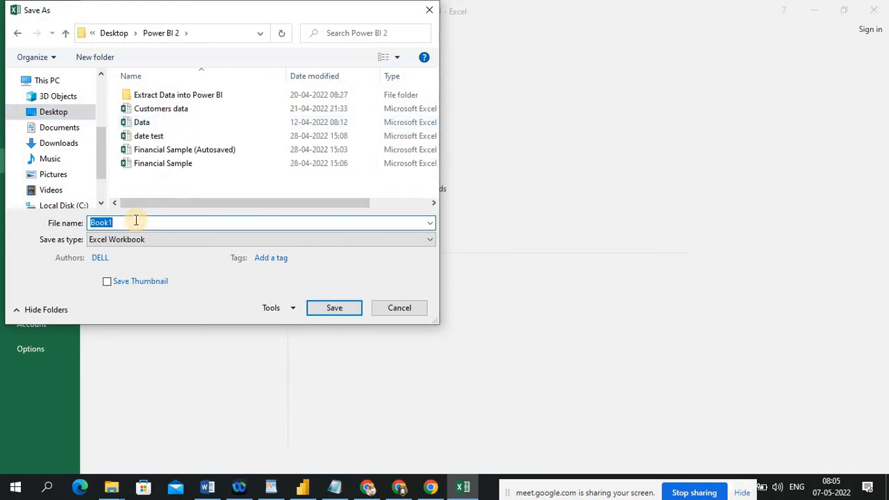
type("DOB")
left_click(336, 307)
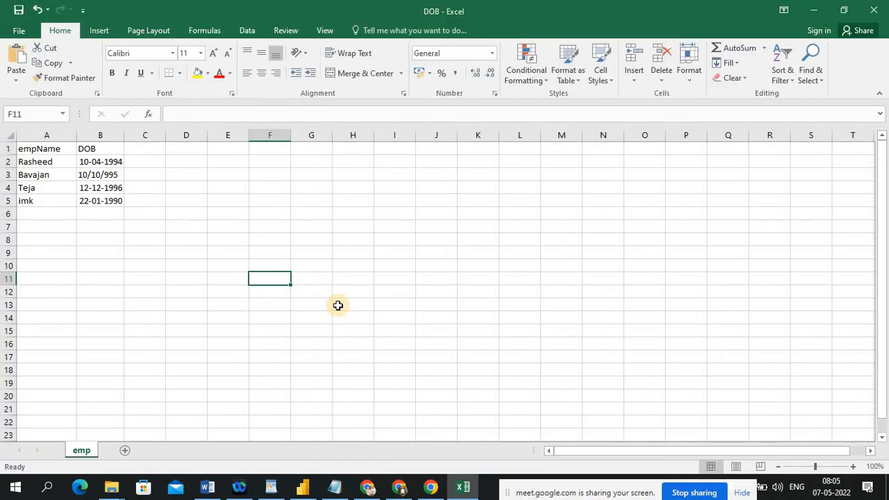
- Switch to Power BI Desktop and load the emp sheet from the DOB Excel workbook in the Power BI 2 folder
left_click(302, 486)
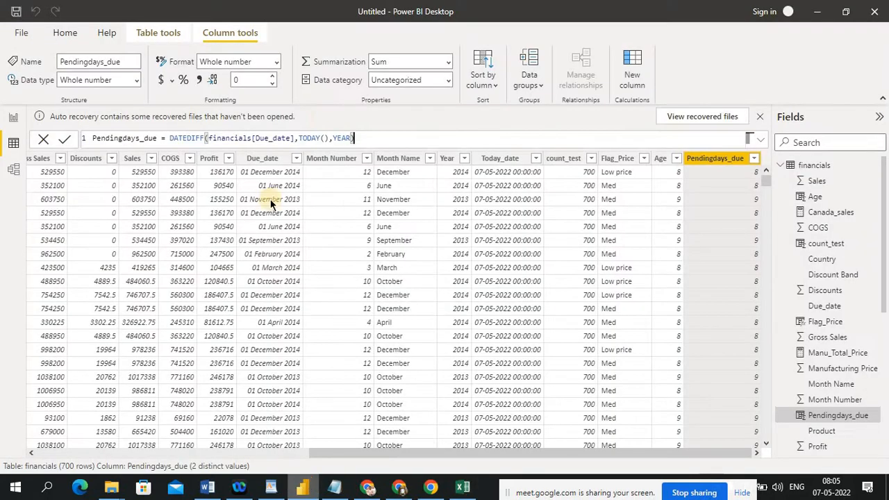
left_click(12, 118)
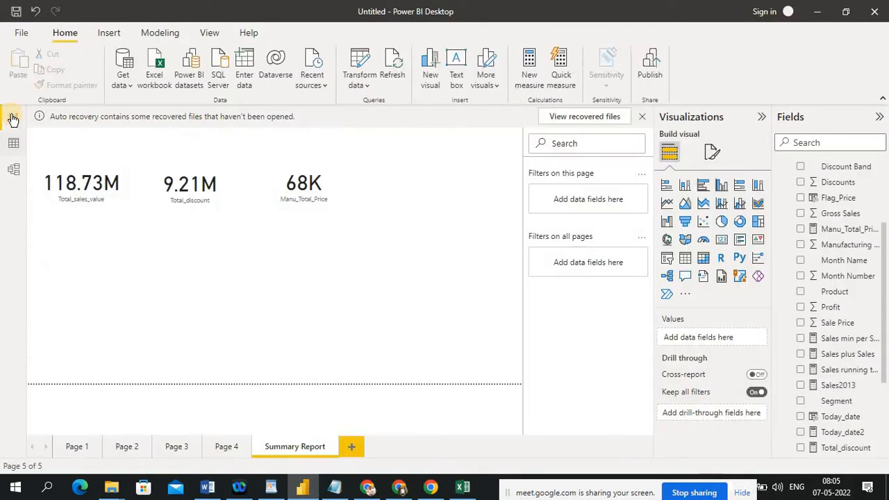
left_click(132, 81)
left_click(153, 125)
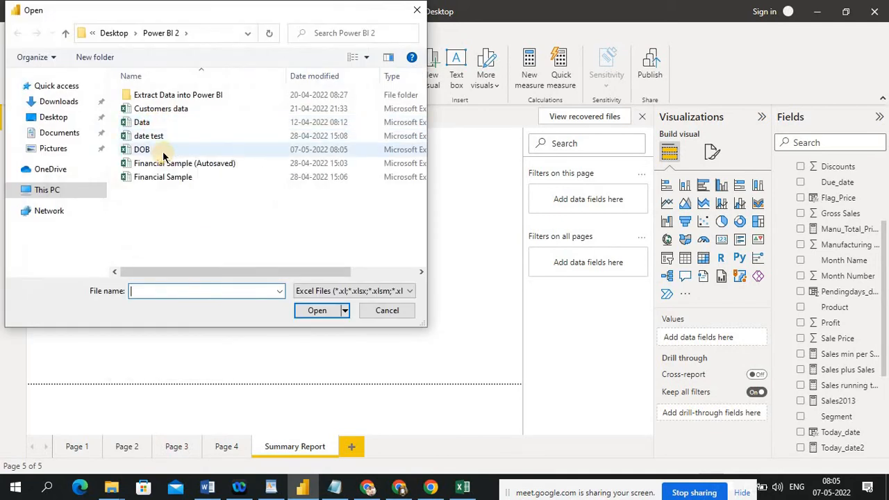
left_click(163, 152)
left_click(317, 310)
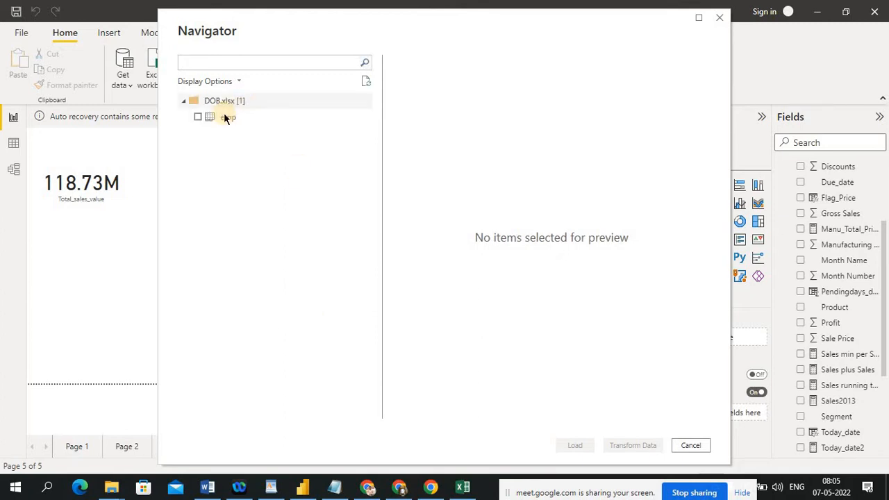
left_click(195, 117)
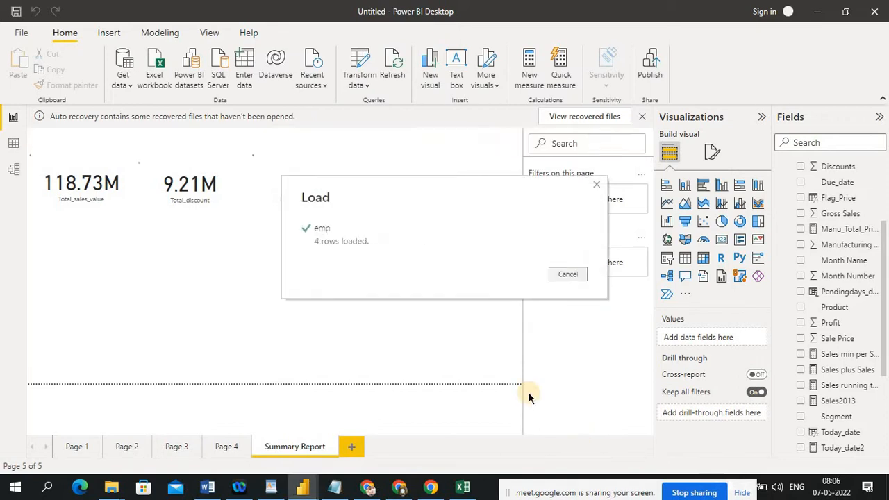
- Look at the source sheet in Excel, and view the imported emp table's rows in Power BI's data view
left_click(462, 485)
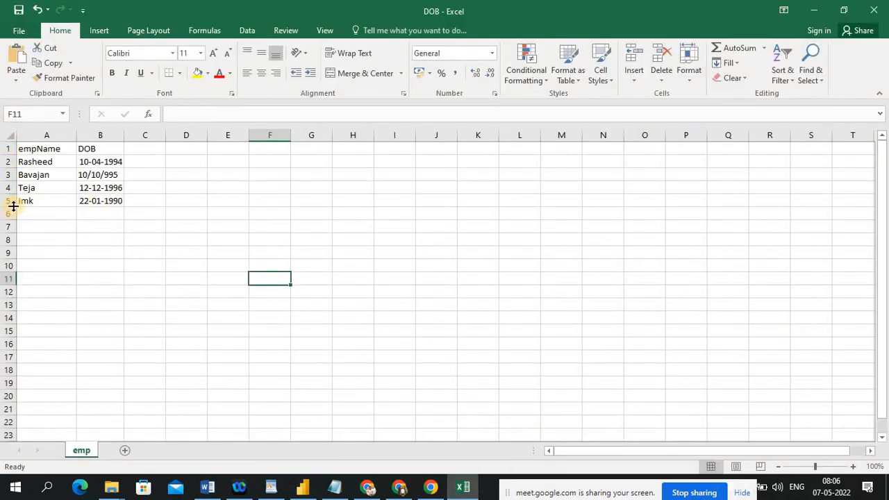
left_click(316, 489)
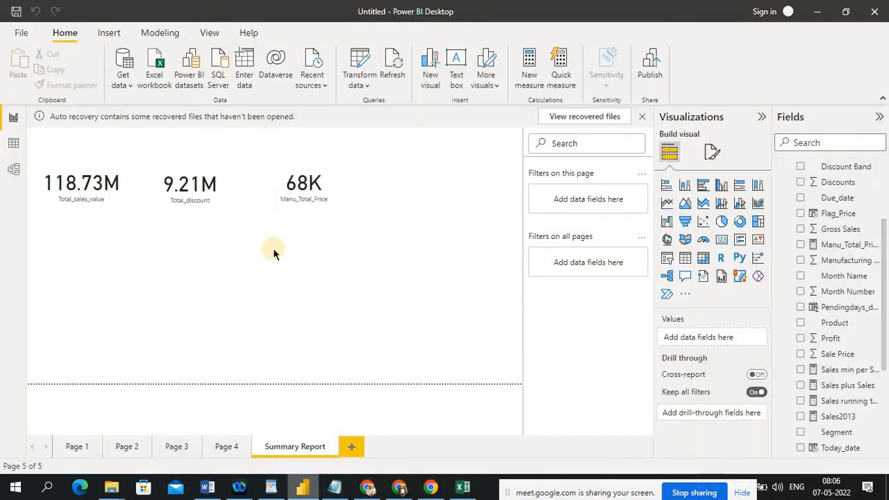
left_click(14, 143)
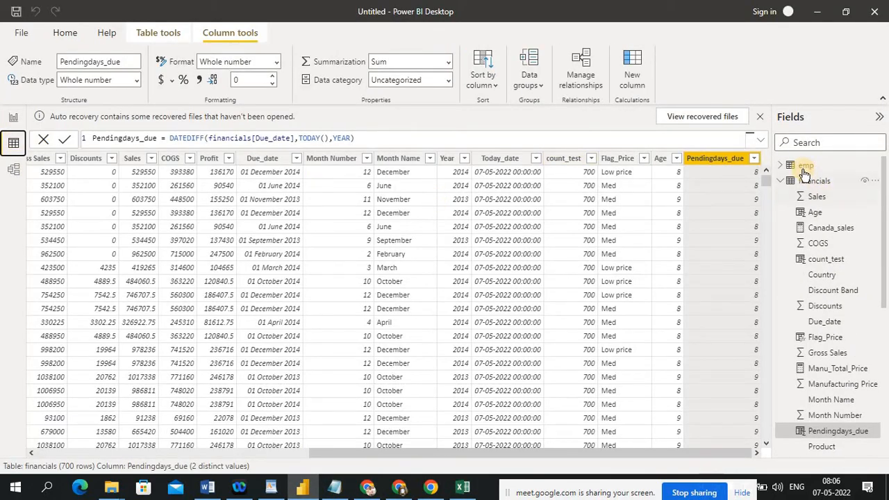
left_click(802, 168)
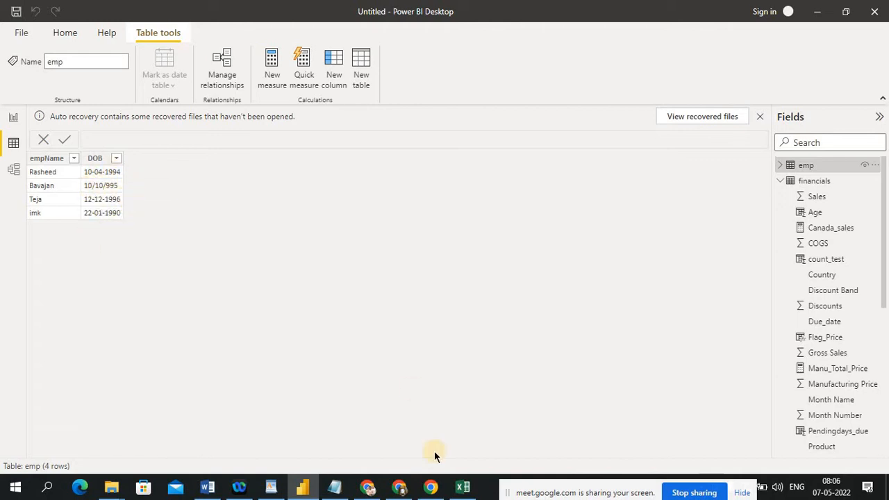
- Switch to Excel and correct the second employee's date of birth in cell B3 to a full date with a four-digit year
left_click(462, 486)
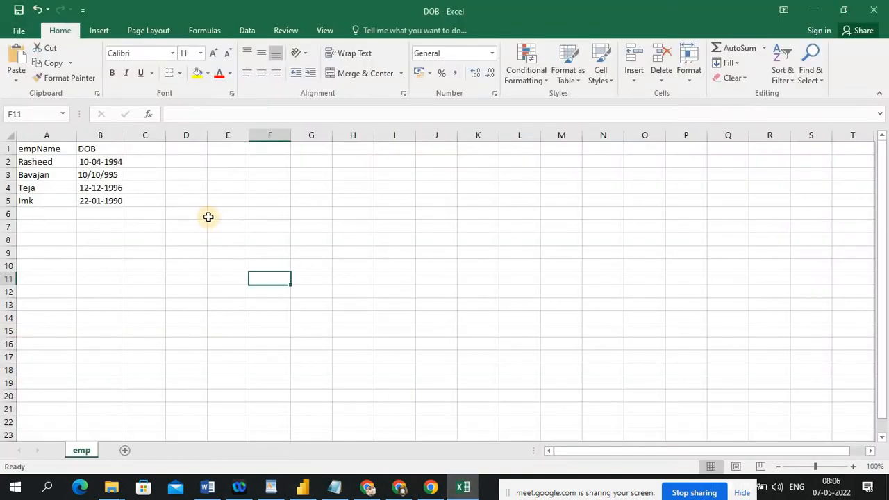
left_click(83, 174)
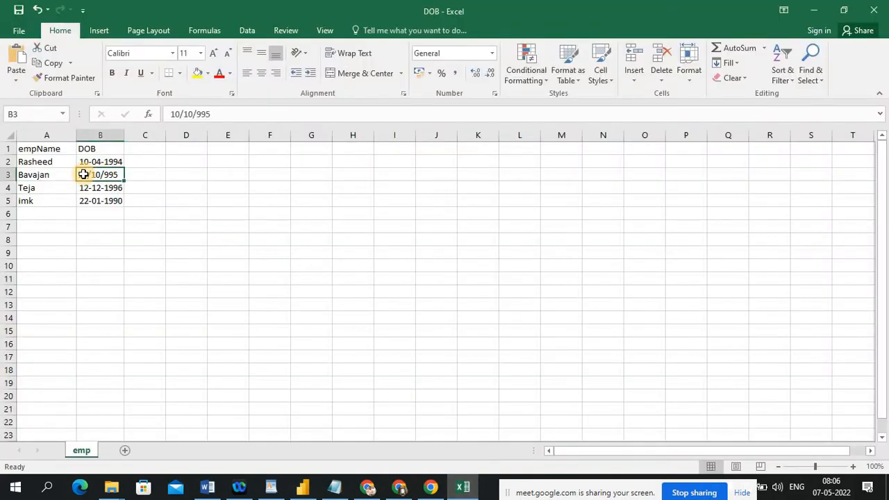
type("10-10")
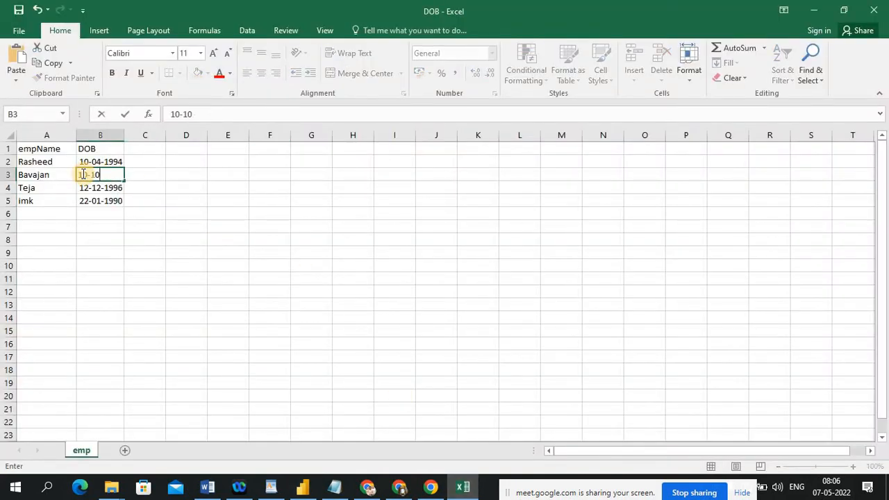
type("-1995")
left_click(150, 225)
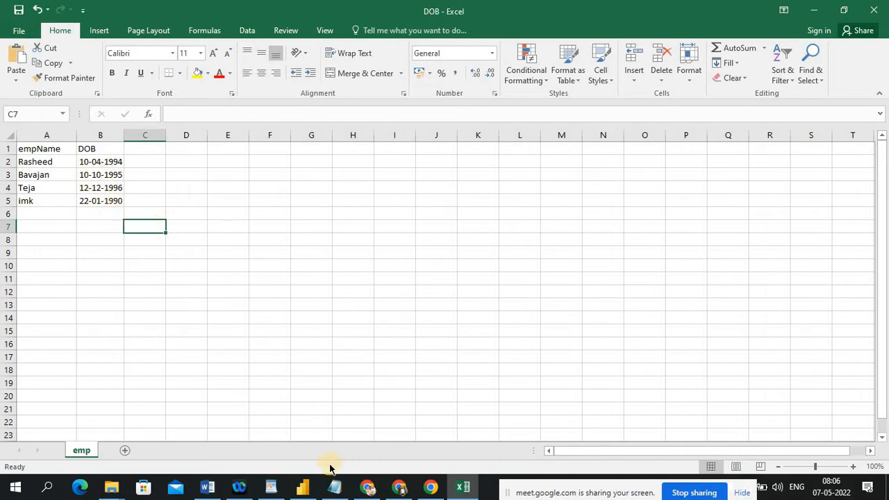
- Switch back to Power BI Desktop and refresh the emp table's data
left_click(304, 486)
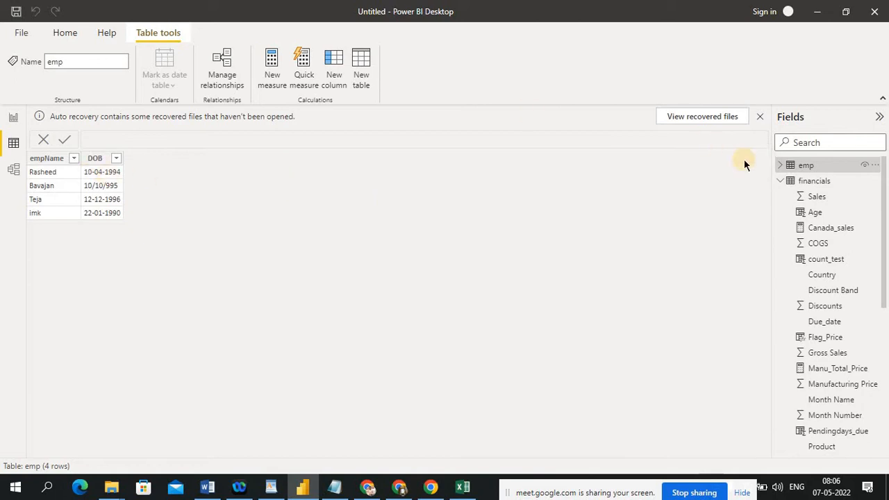
right_click(808, 166)
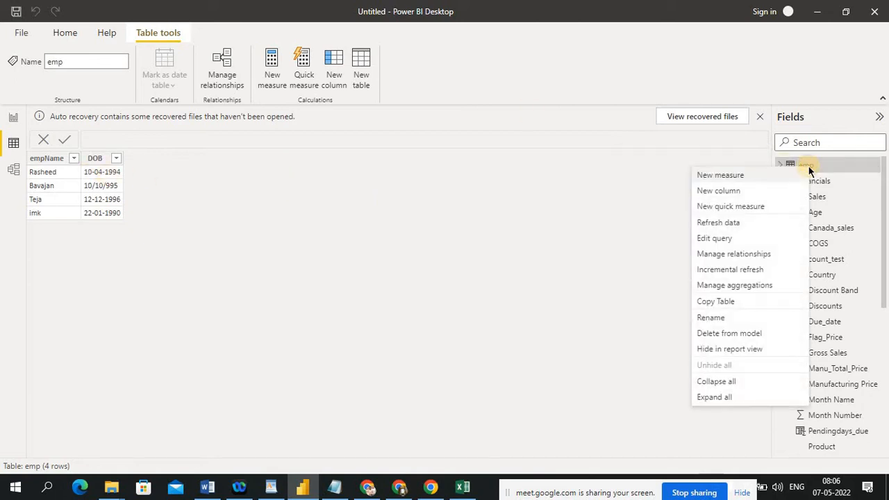
left_click(733, 223)
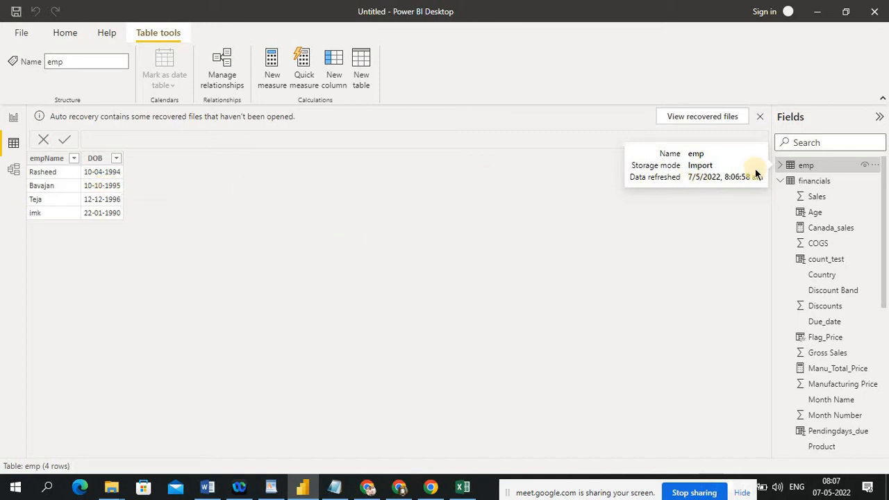
- Collapse the financials table in the report view's field list and look at the emp table's data refresh option
mouse_move(821, 169)
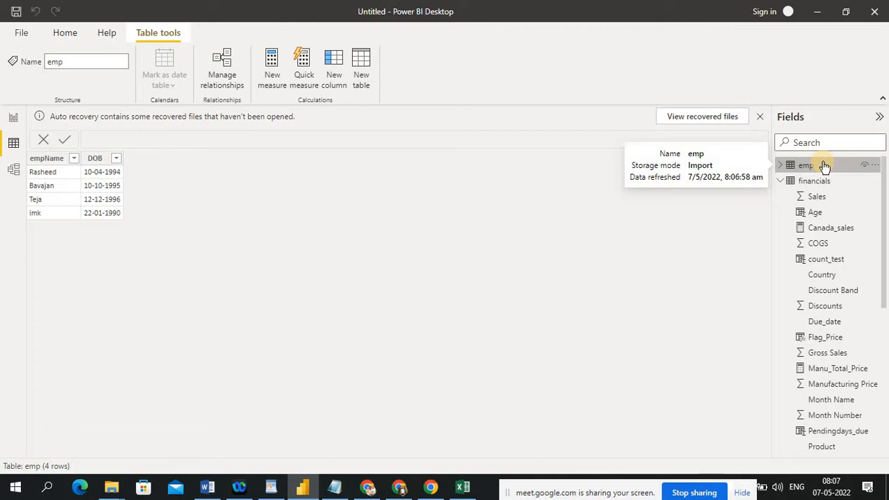
left_click(14, 118)
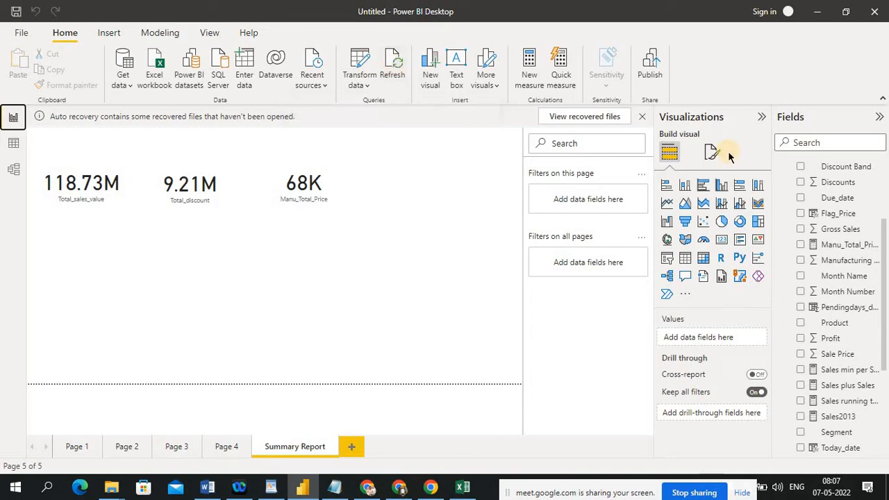
left_click_drag(885, 235, 879, 143)
left_click(780, 182)
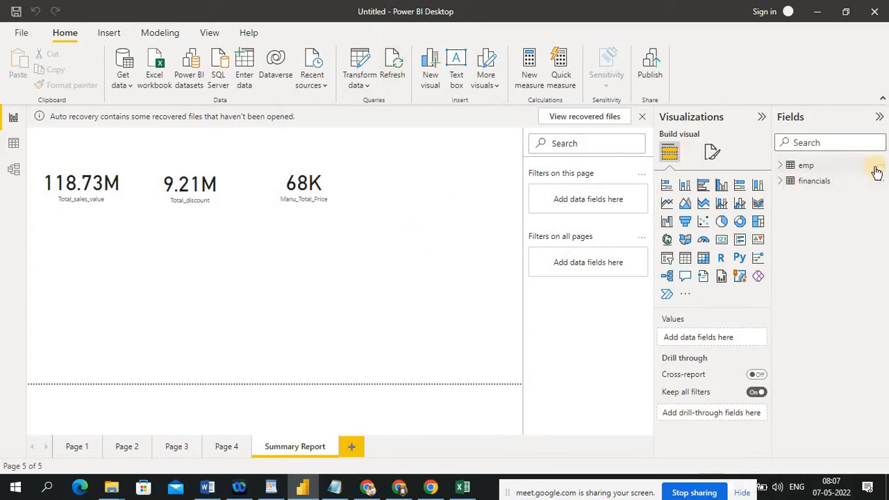
left_click(878, 167)
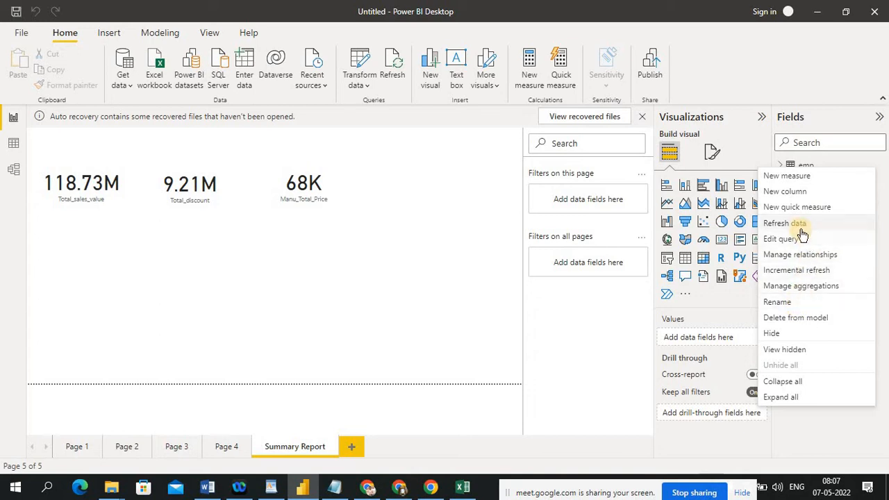
left_click(837, 153)
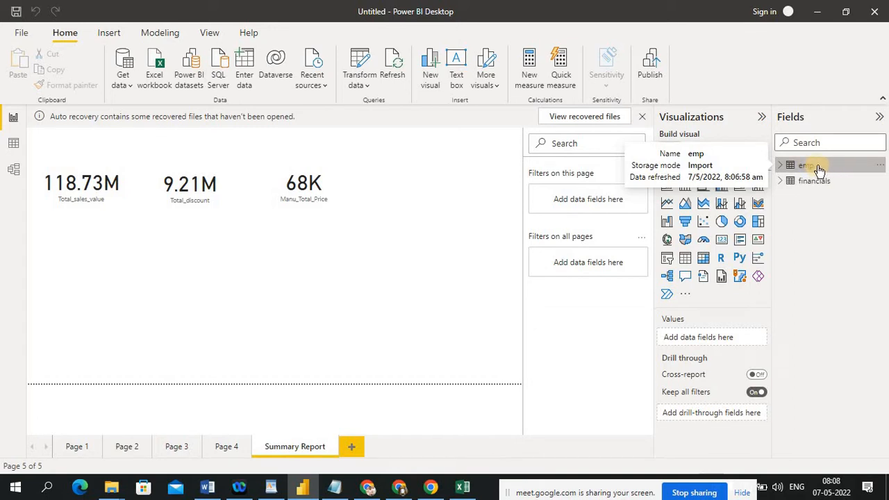
- In the data view, add a calculated column named Age to the emp table, starting its formula with DATEDIFF on emp[DOB]
left_click(13, 146)
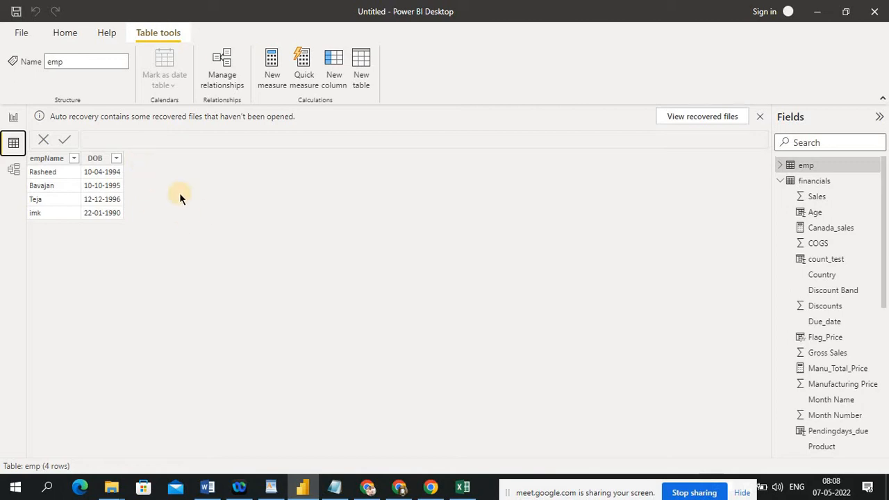
left_click(338, 83)
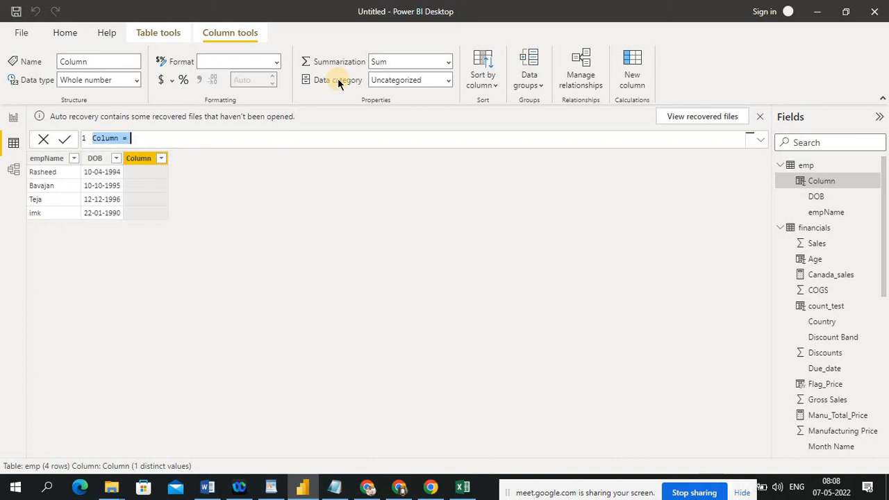
type("Age")
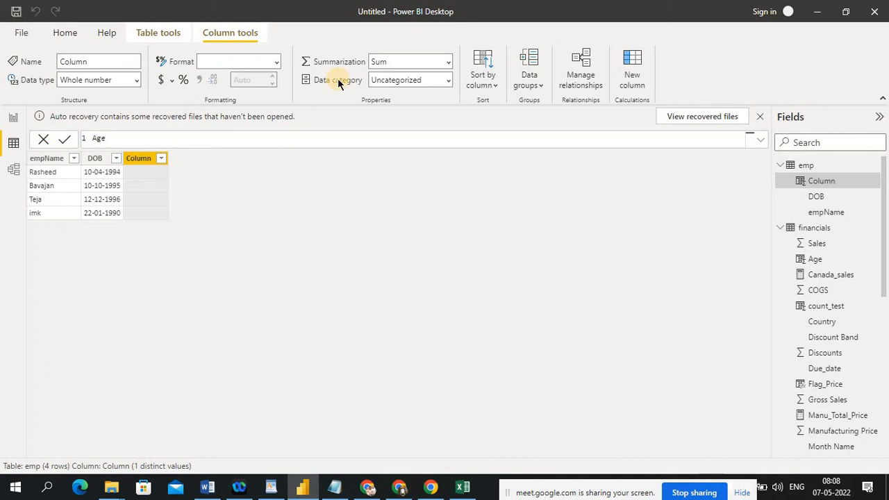
type("= dad")
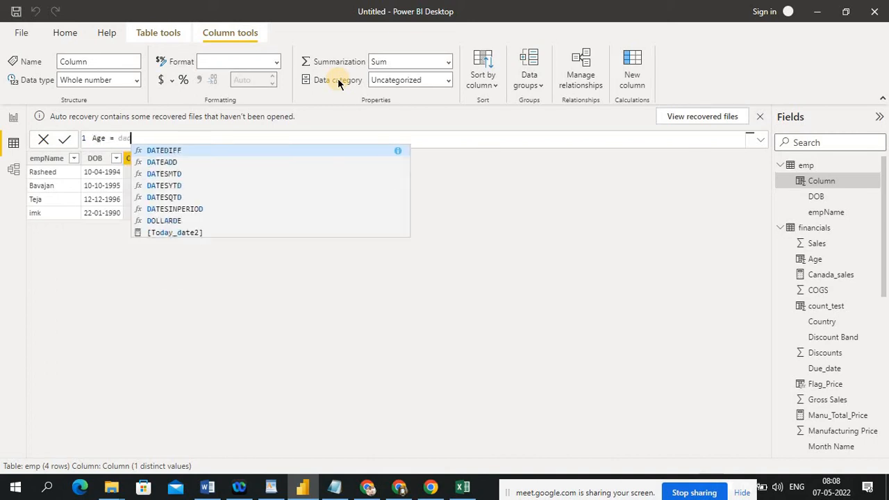
left_click(195, 152)
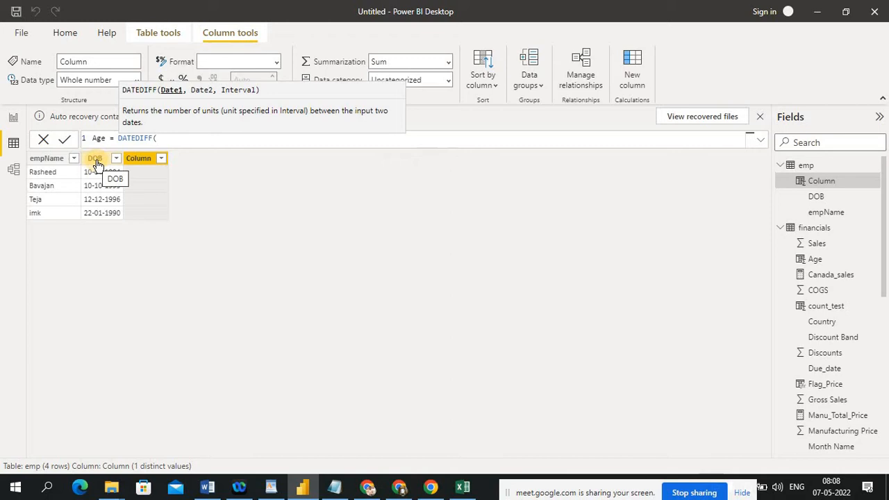
type("dob")
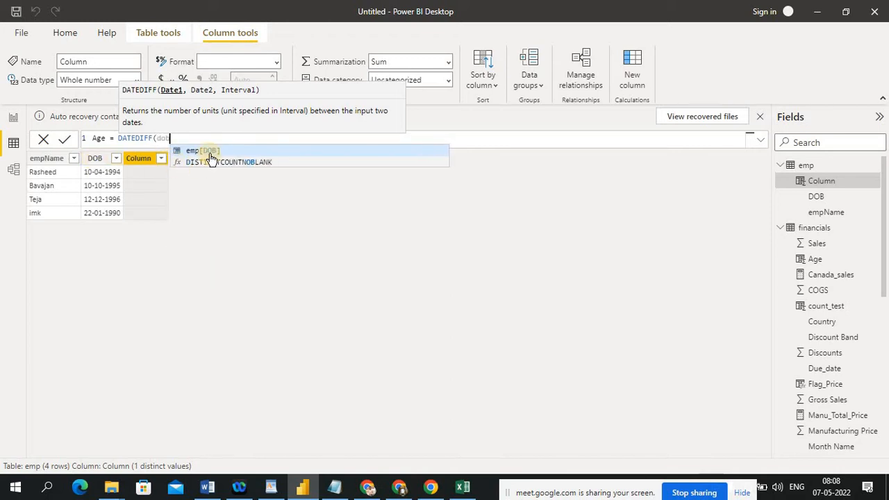
left_click(199, 153)
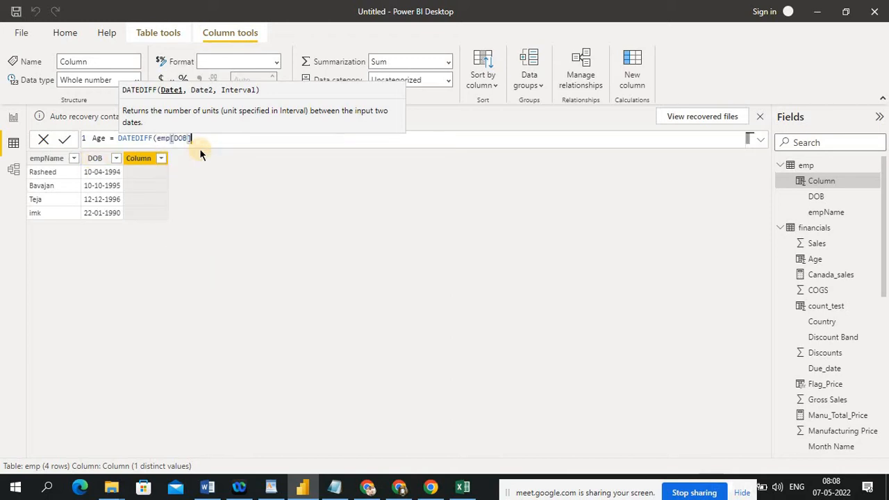
- Complete the Age formula with TODAY() as the end date and YEAR as the interval, and commit it
type(",")
type("to")
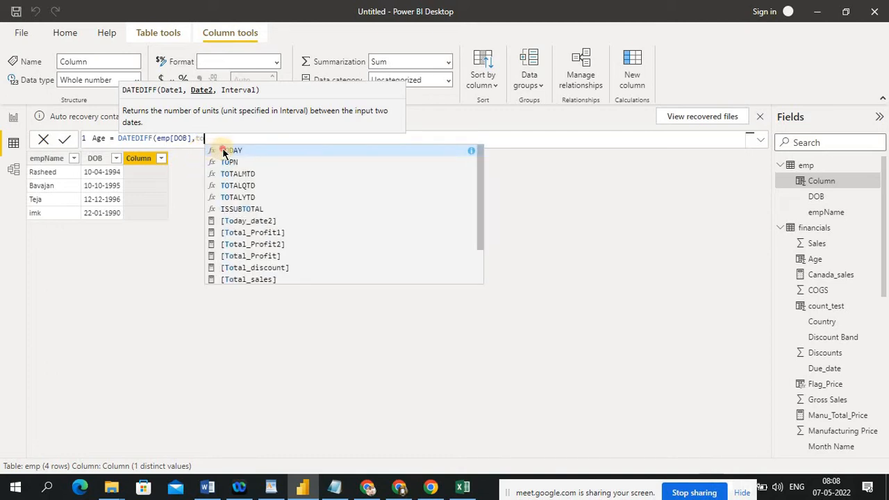
double_click(221, 152)
type(")")
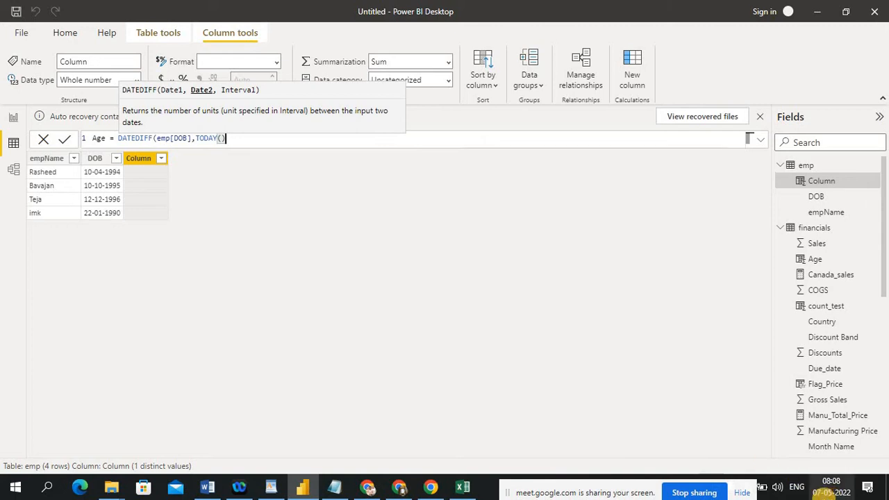
mouse_move(823, 493)
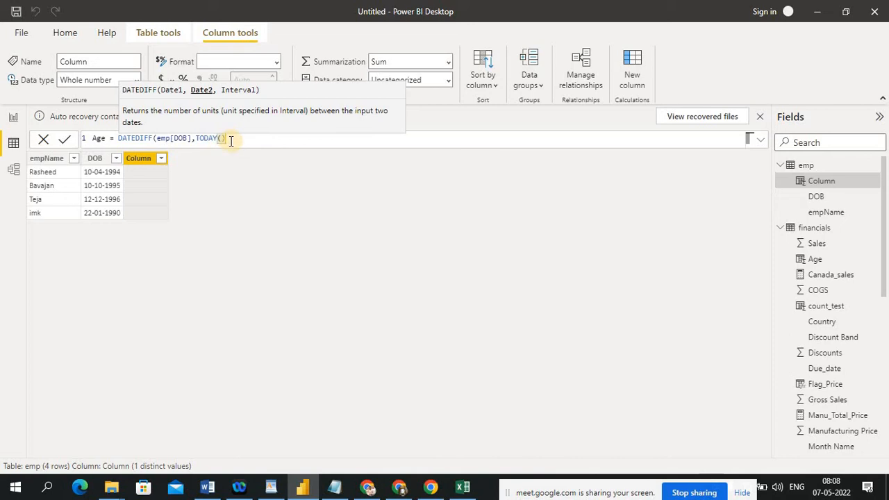
type(",")
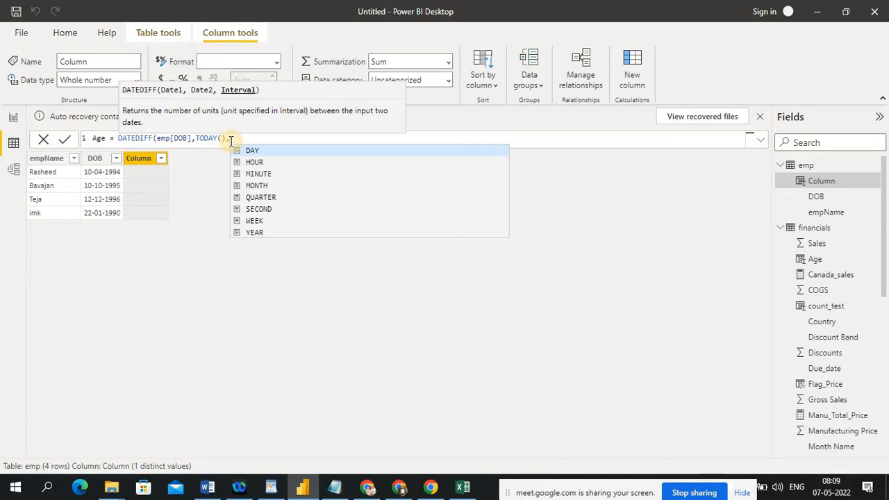
left_click(254, 232)
type(")")
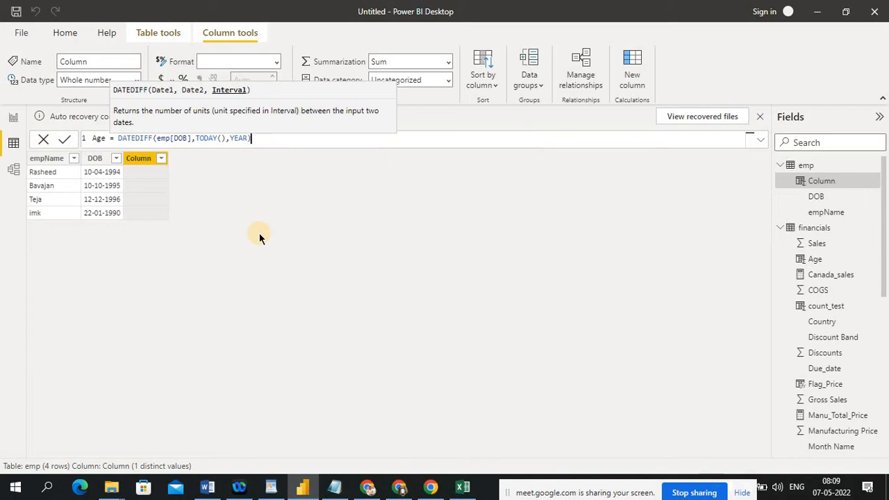
left_click(64, 139)
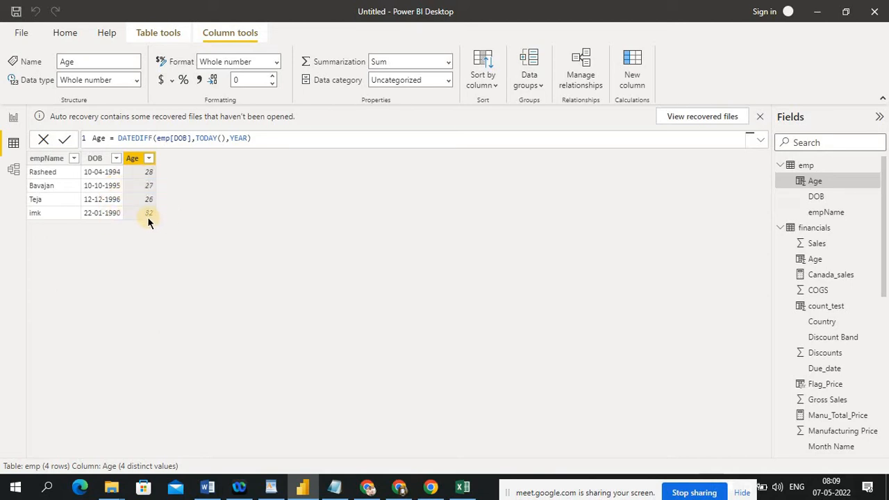
- Replace TODAY() in the Age formula with DATE(2015,01,01), use YEAR as the interval, and commit it
left_click(256, 138)
key("BackSpace")
key("BackSpace")
key("BackSpace")
key("BackSpace")
key("BackSpace")
key("BackSpace")
key("BackSpace")
key("BackSpace")
key("BackSpace")
key("BackSpace")
key("BackSpace")
key("BackSpace")
key("BackSpace")
type("dat")
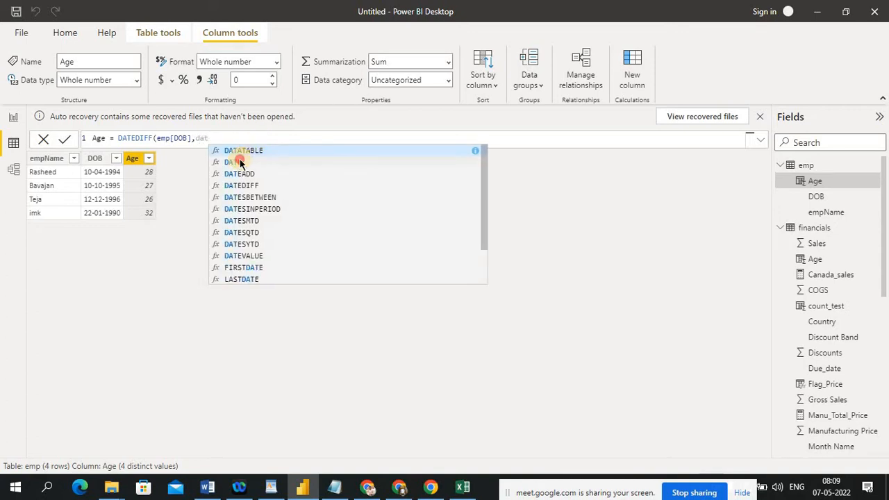
left_click(239, 162)
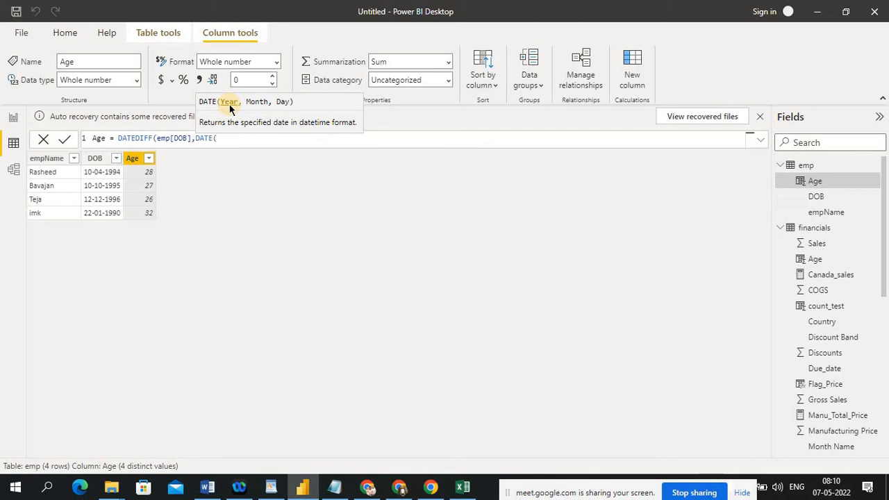
type("2015,01,01),")
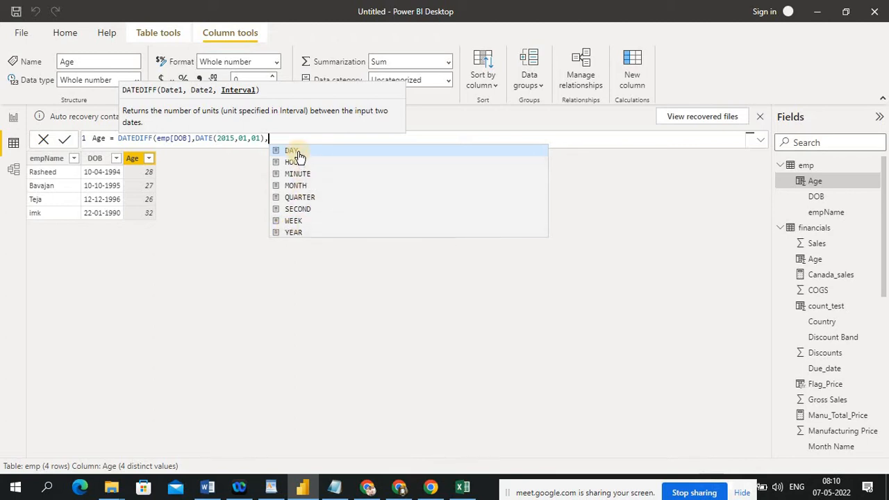
left_click(299, 234)
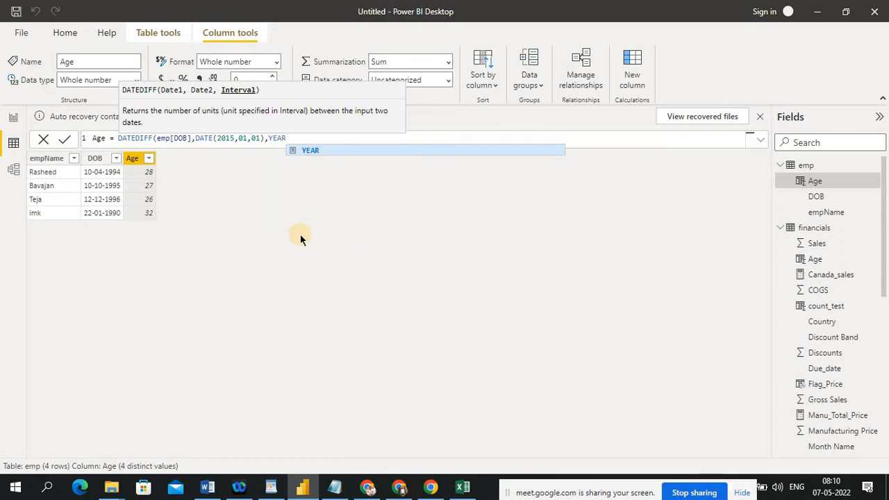
type(")")
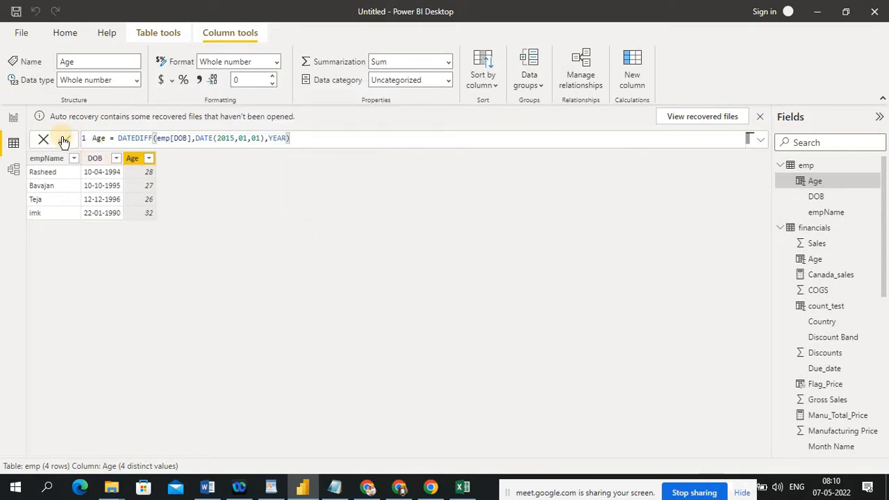
double_click(100, 138)
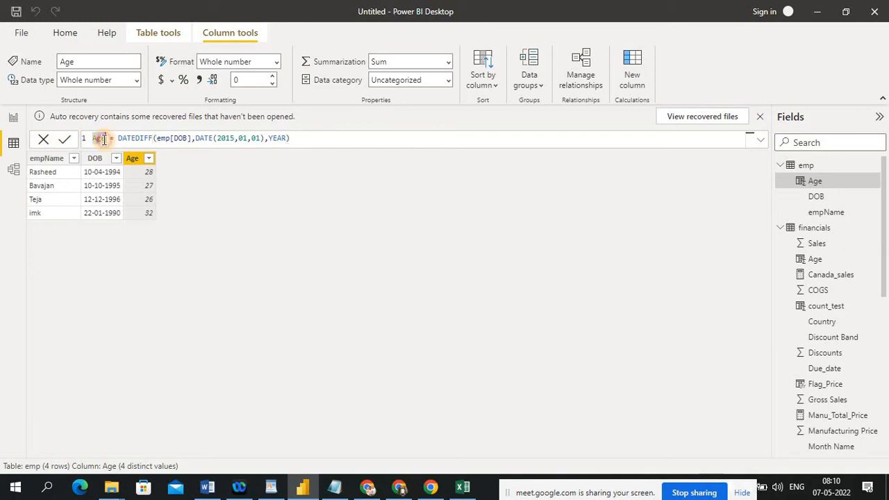
left_click(64, 140)
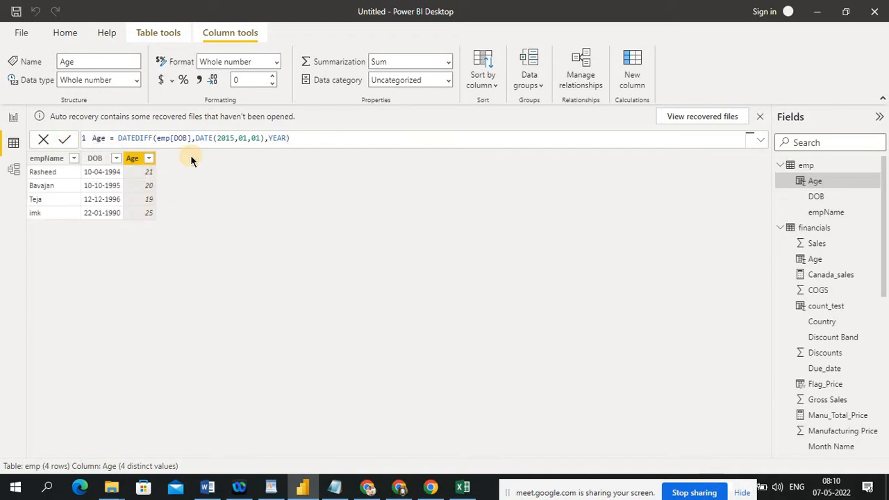
- Change the interval in the Age column's DATEDIFF formula to DAY and commit it
left_click(288, 137)
type(")")
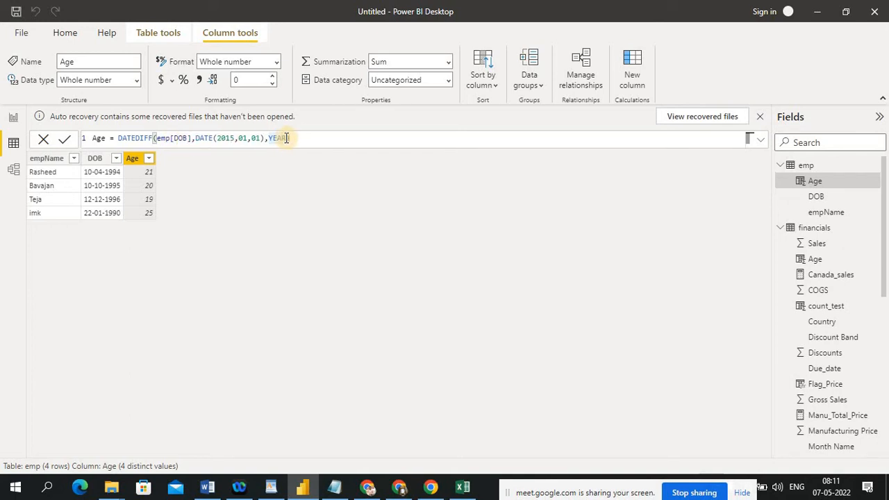
key("BackSpace")
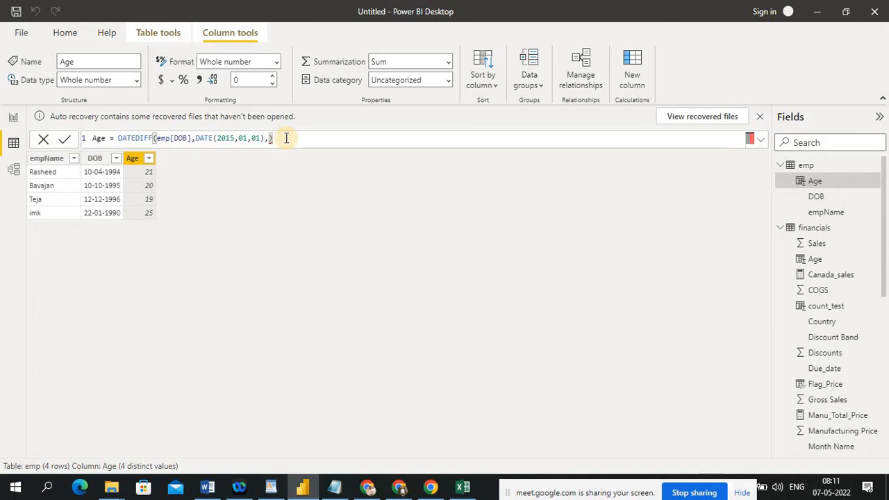
type("da")
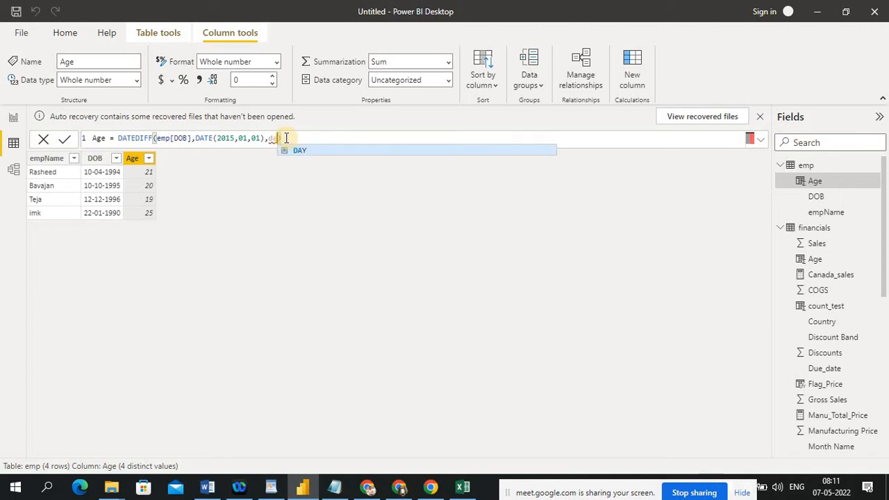
left_click(382, 151)
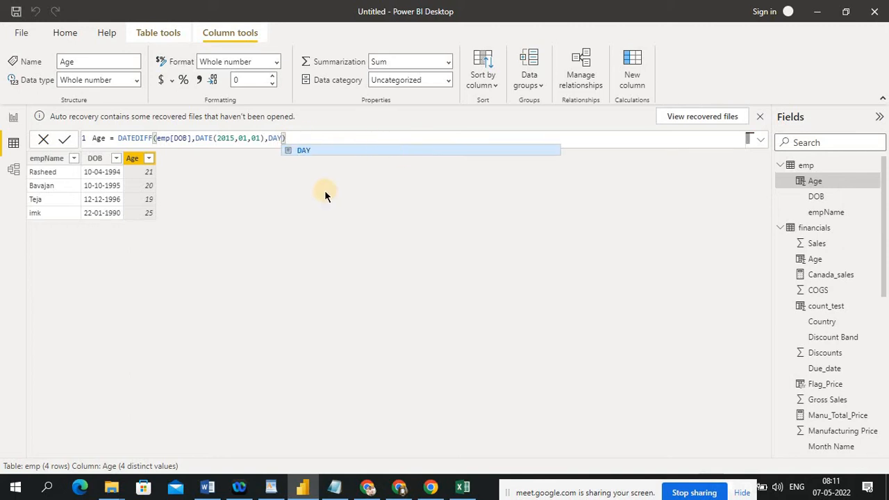
left_click(66, 140)
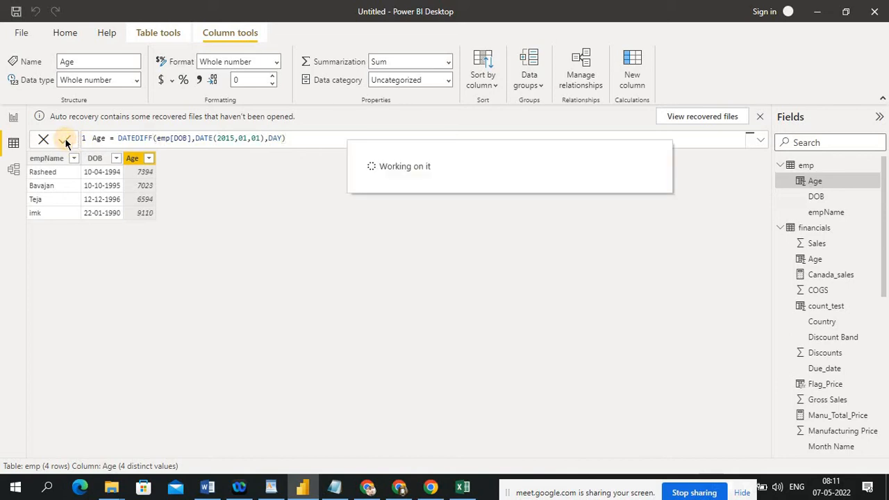
- Change the interval in the Age column's DATEDIFF formula to MONTH and commit it
left_click(282, 138)
key("BackSpace")
key("BackSpace")
key("BackSpace")
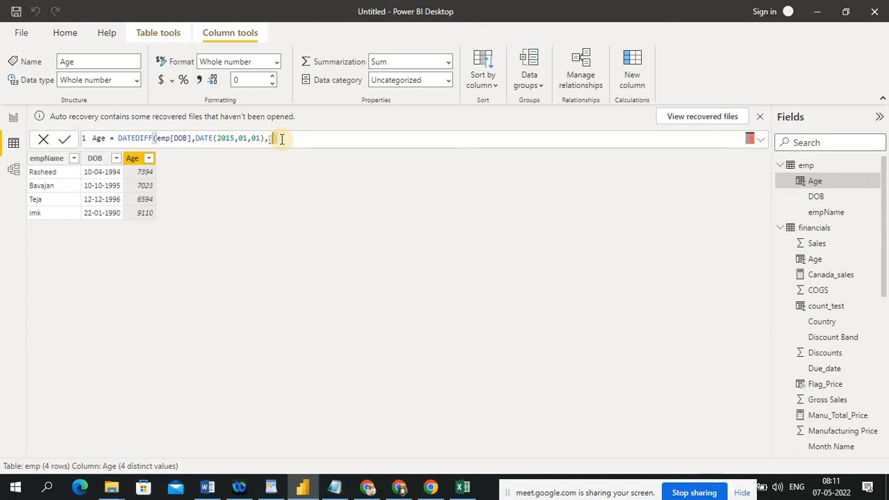
type("mon)")
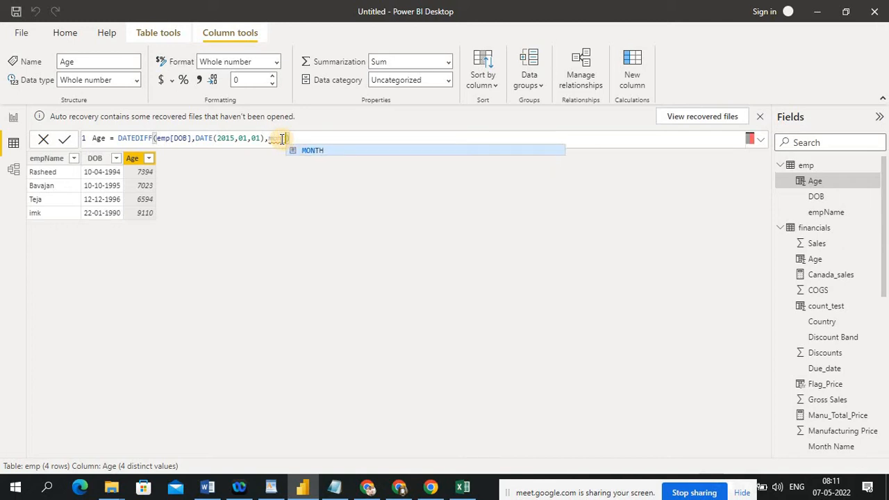
left_click(327, 154)
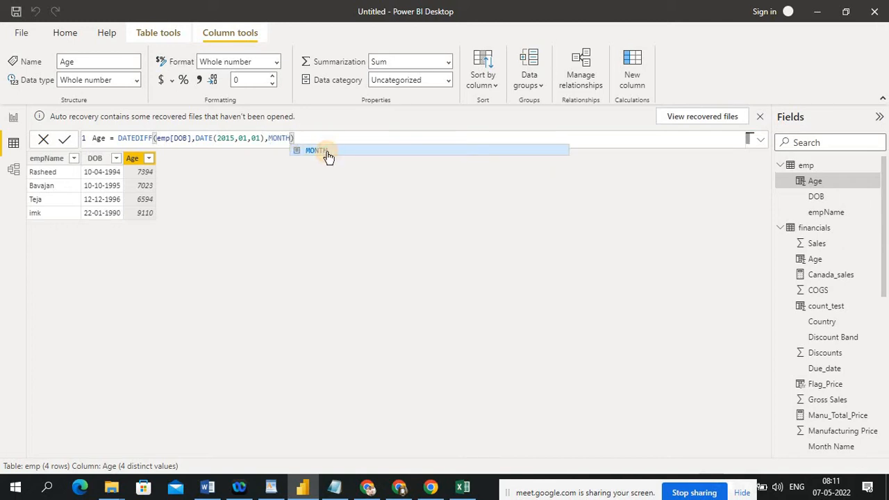
left_click(308, 168)
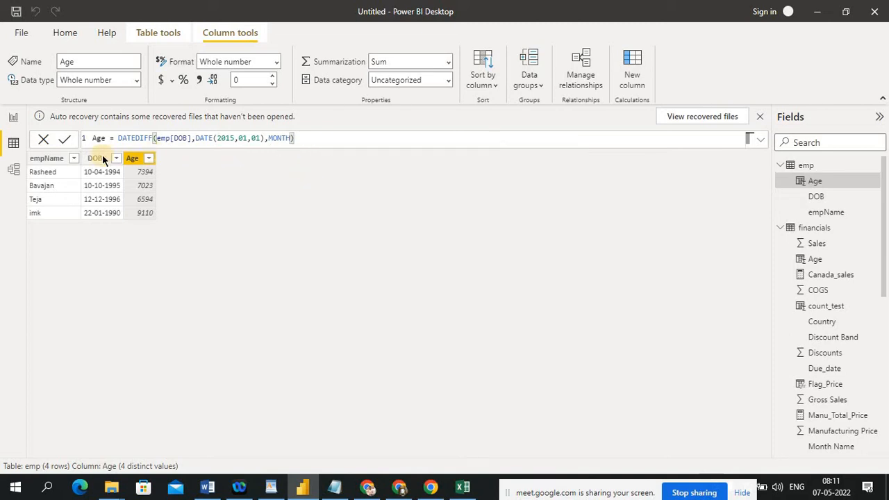
left_click(64, 140)
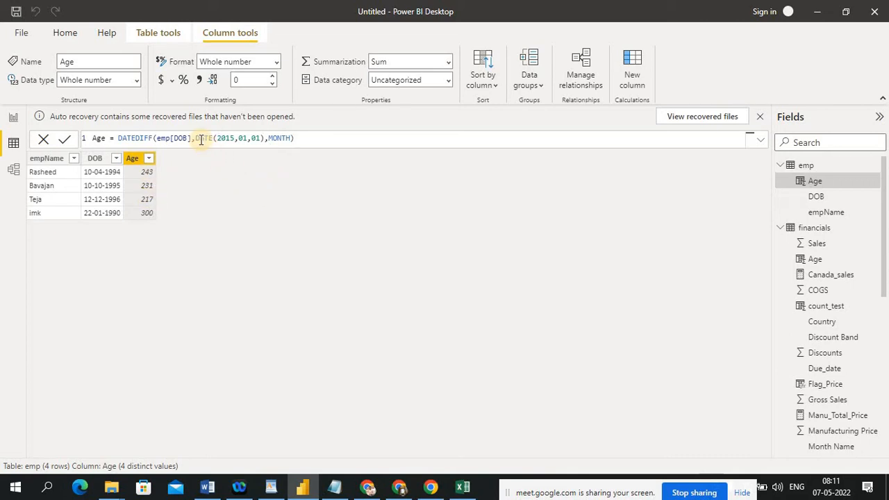
- Set the interval in the Age column's DATEDIFF formula back to YEAR and commit it
left_click(248, 138)
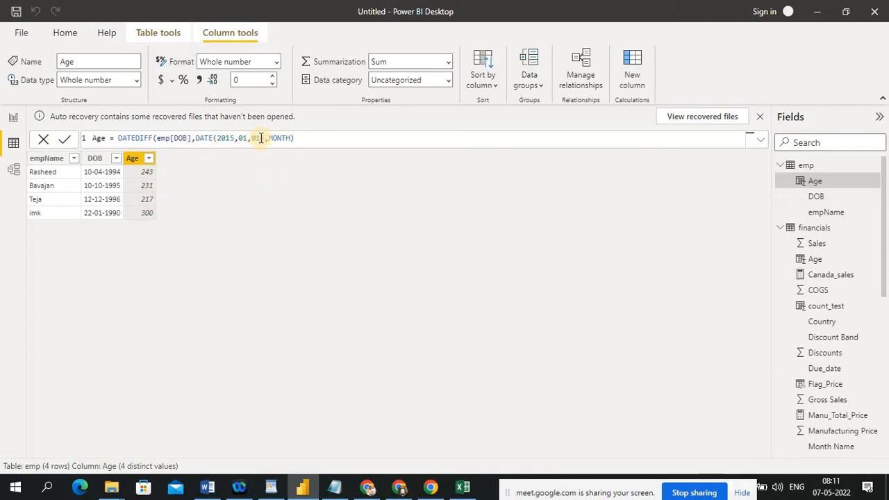
left_click(223, 138)
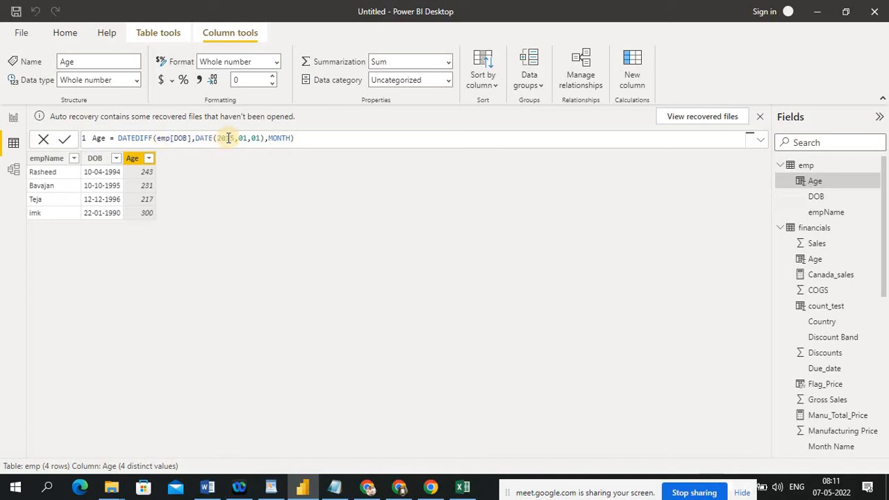
left_click(290, 139)
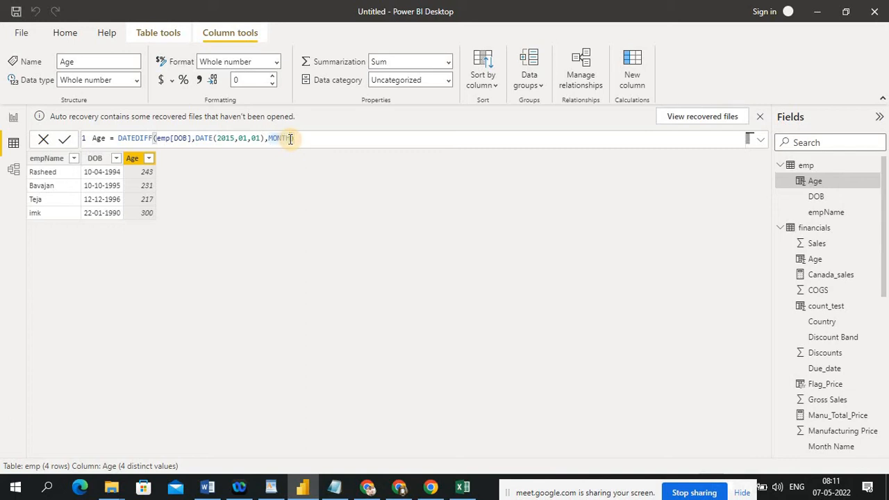
key("BackSpace")
key("BackSpace")
key("BackSpace")
key("BackSpace")
key("BackSpace")
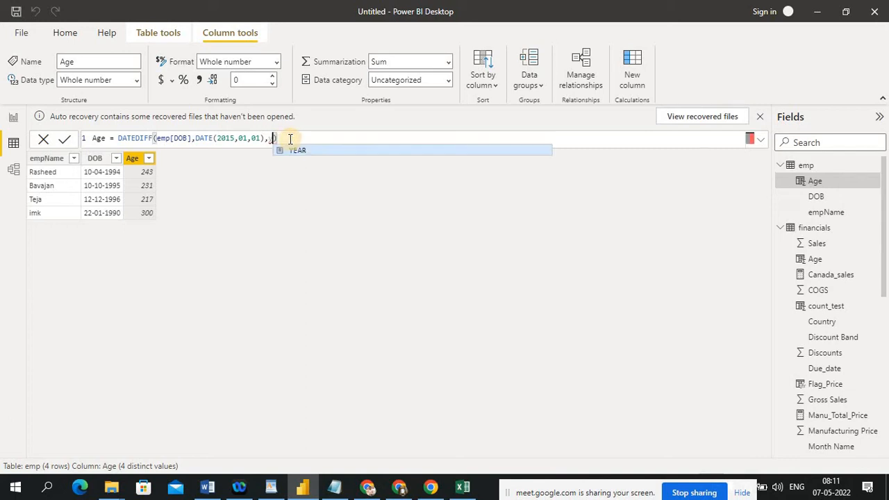
type("year")
left_click(326, 160)
key("Return")
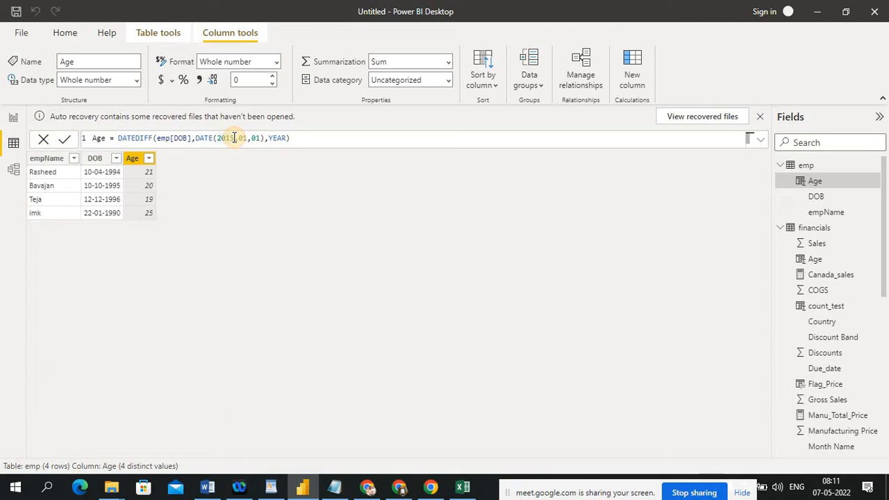
- Change the year of the end date in the Age column's DATEDIFF formula to 2016 and commit it
left_click(234, 137)
key("BackSpace")
type("6")
left_click(69, 146)
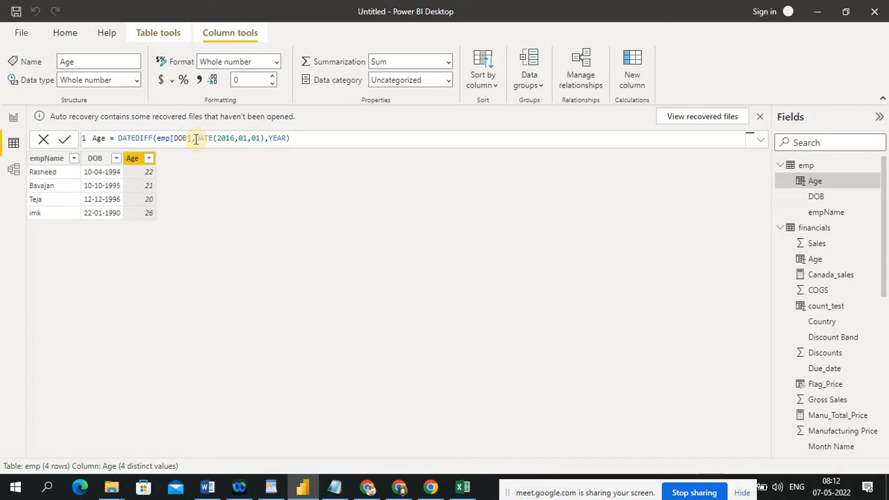
- Add a calculated column named 2022 days to the emp table, starting a DATEDIFF formula with DATE(2022,01,01) as the first date
left_click(634, 77)
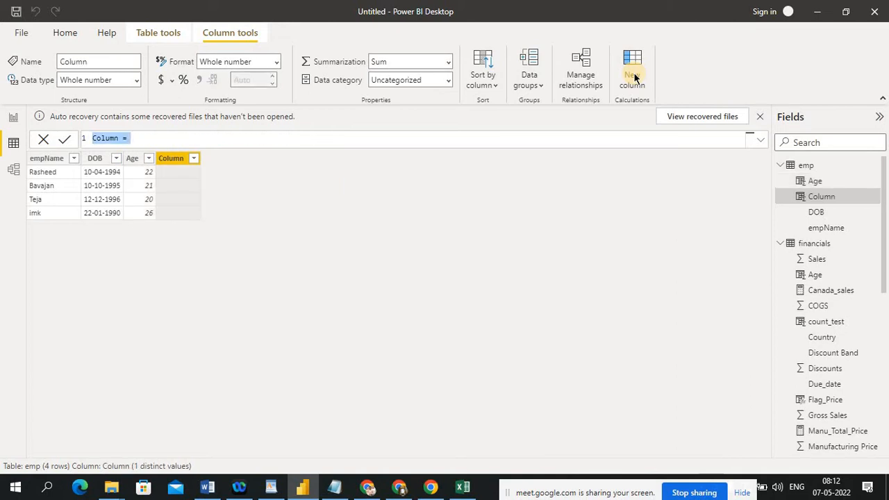
type("2022 ")
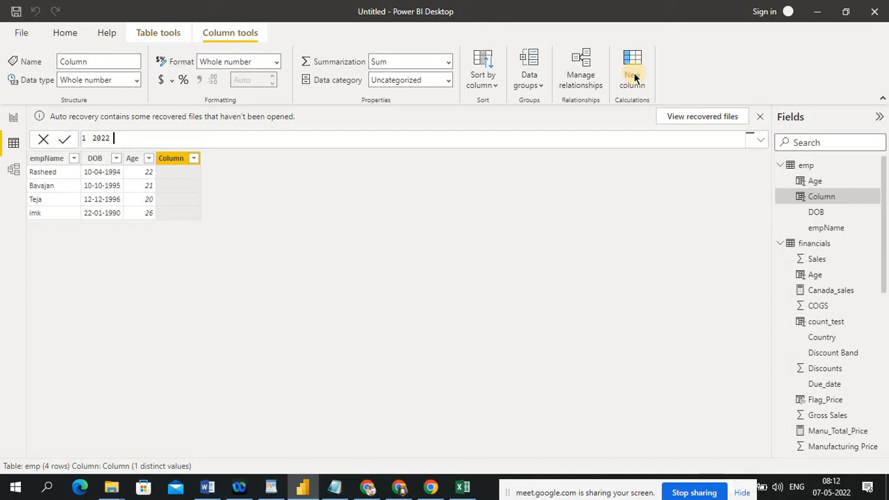
type("days = date")
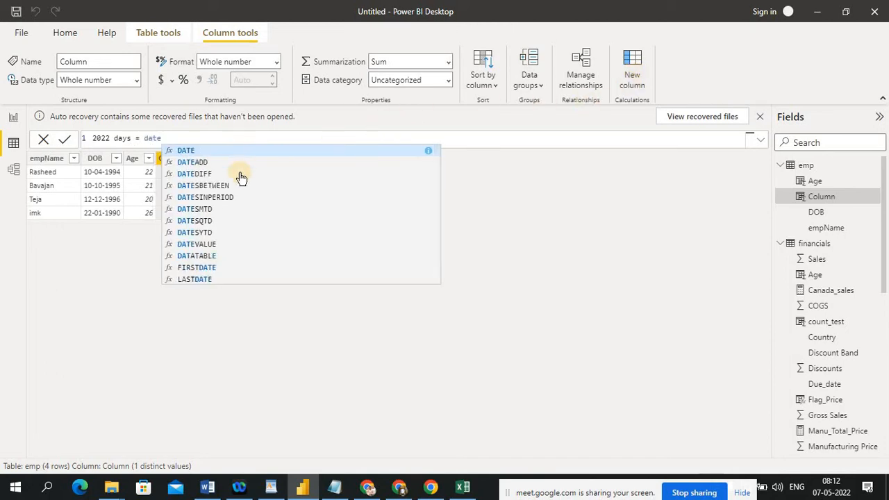
double_click(213, 174)
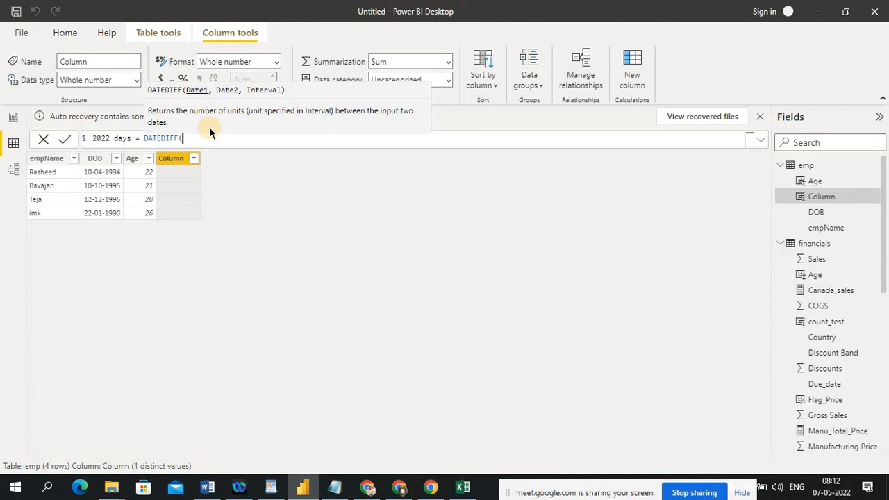
type("dat")
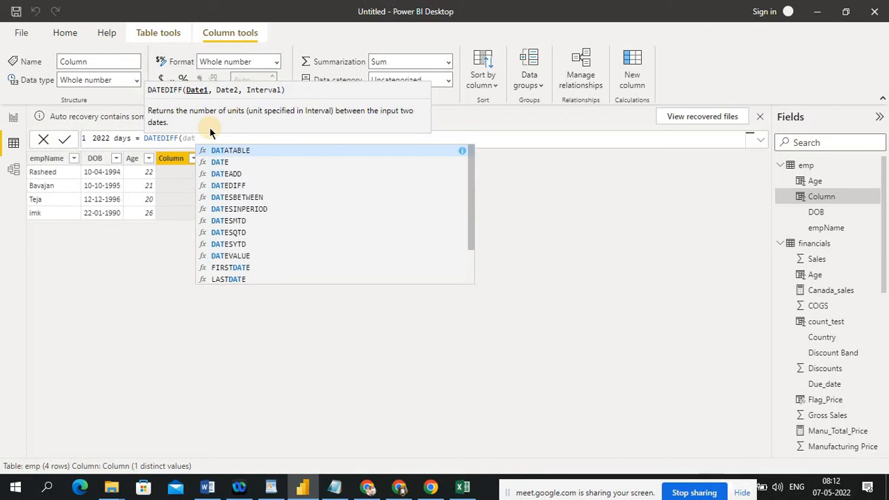
type("e")
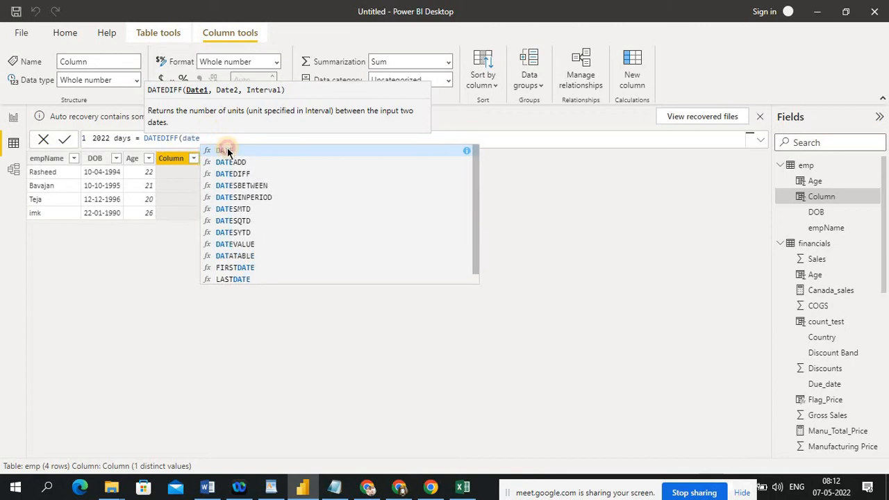
left_click(227, 150)
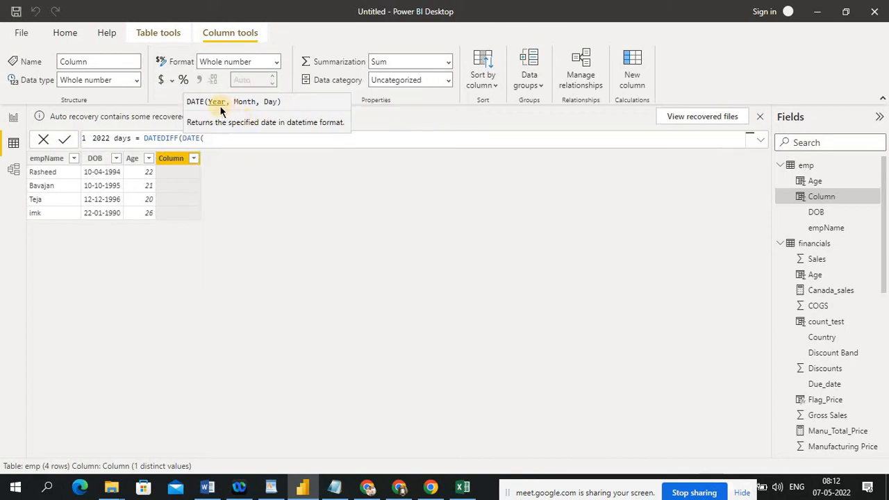
type("2022,01,01)")
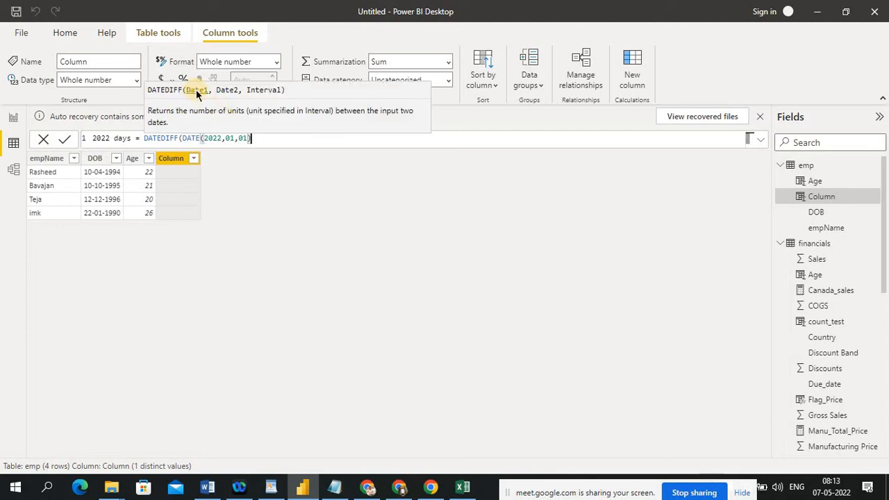
- Complete the 2022 days formula with DATE(2022,05,07) as the second date and YEAR as the interval, and commit it
type(",date")
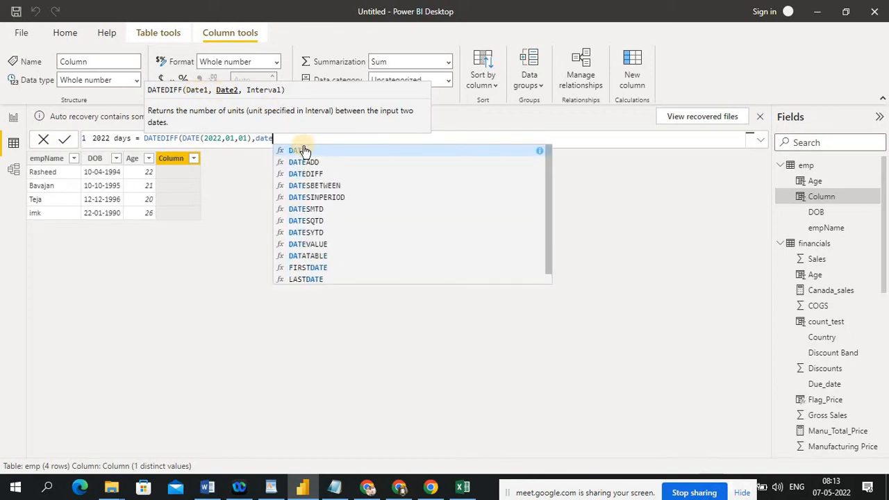
left_click(303, 150)
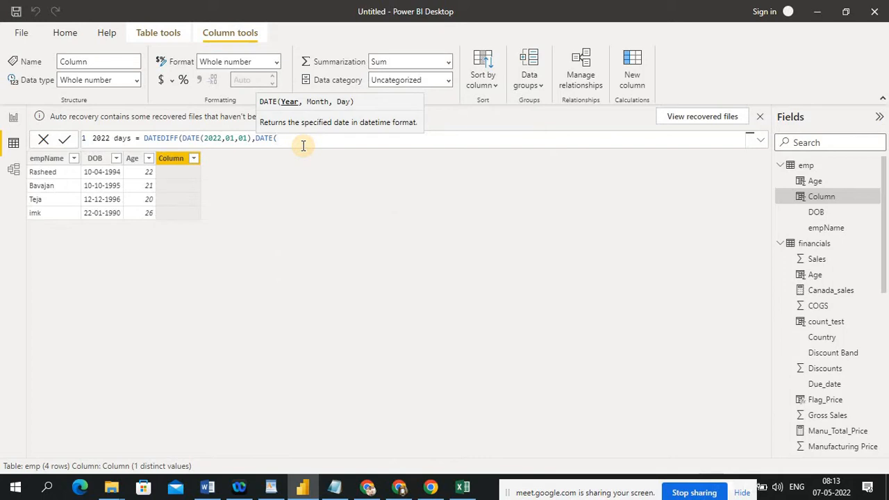
type("2022,05,07")
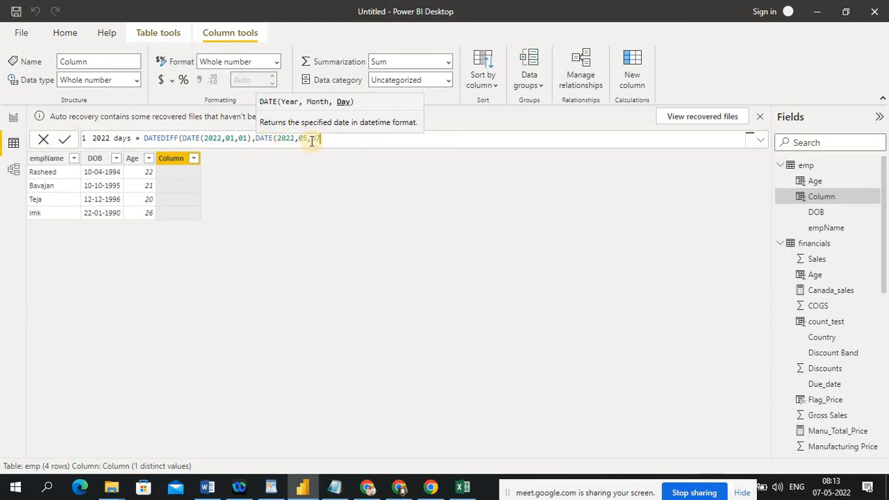
type("),")
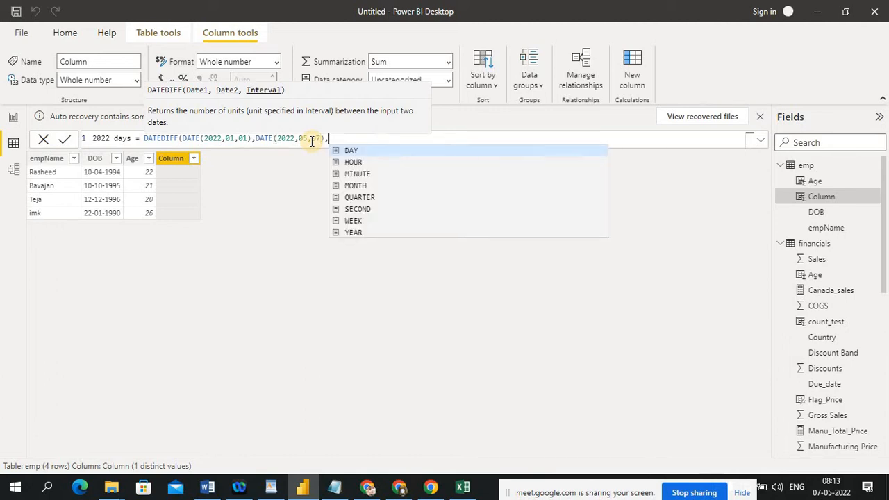
left_click(369, 233)
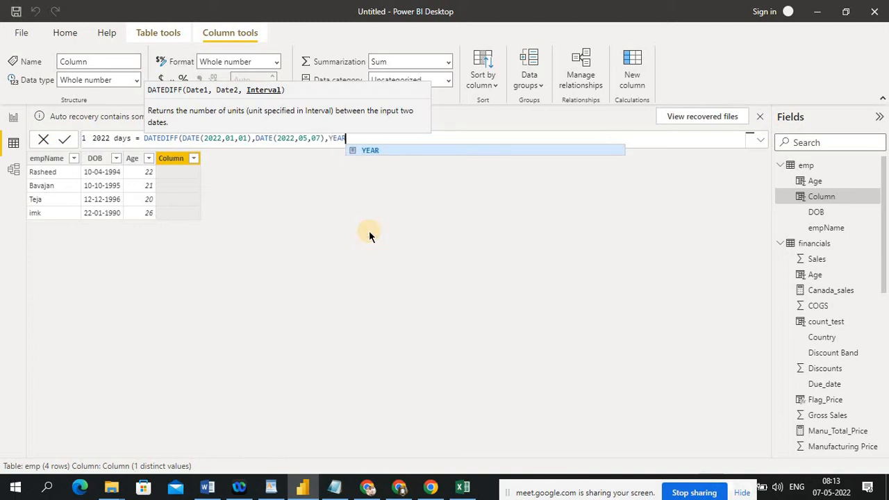
type(")")
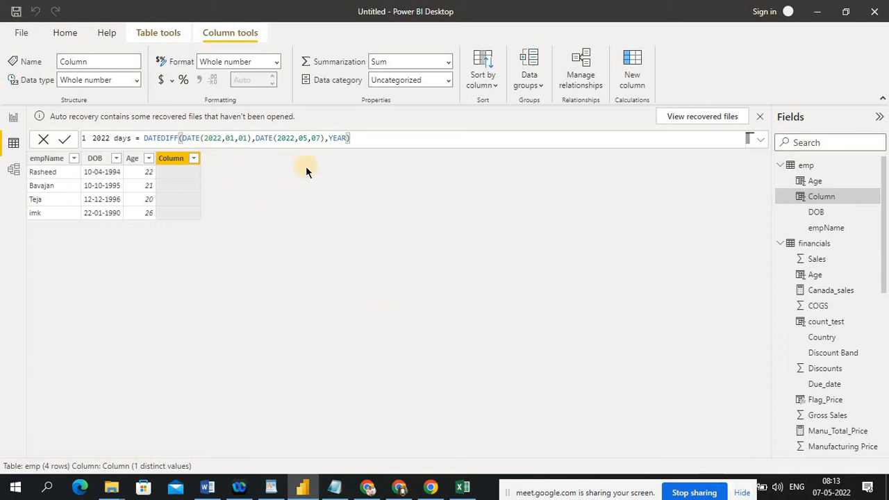
left_click(65, 144)
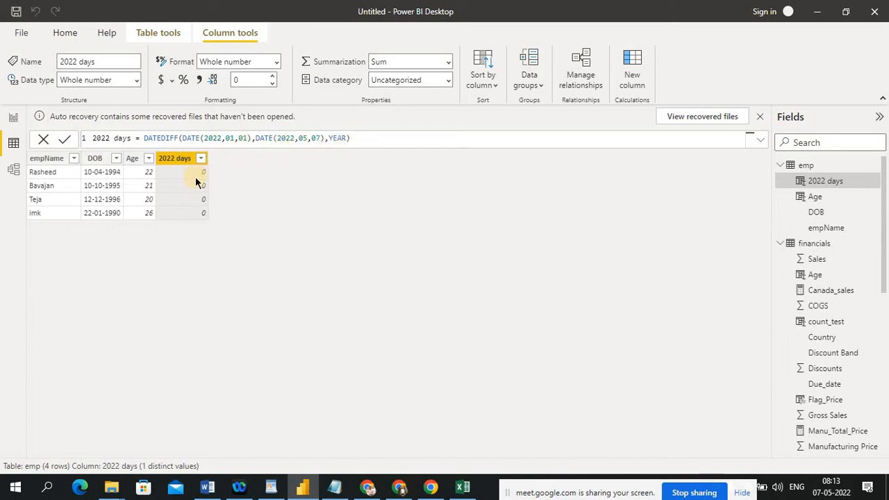
- Change the interval in the 2022 days DATEDIFF formula to MONTH and commit it
left_click(348, 138)
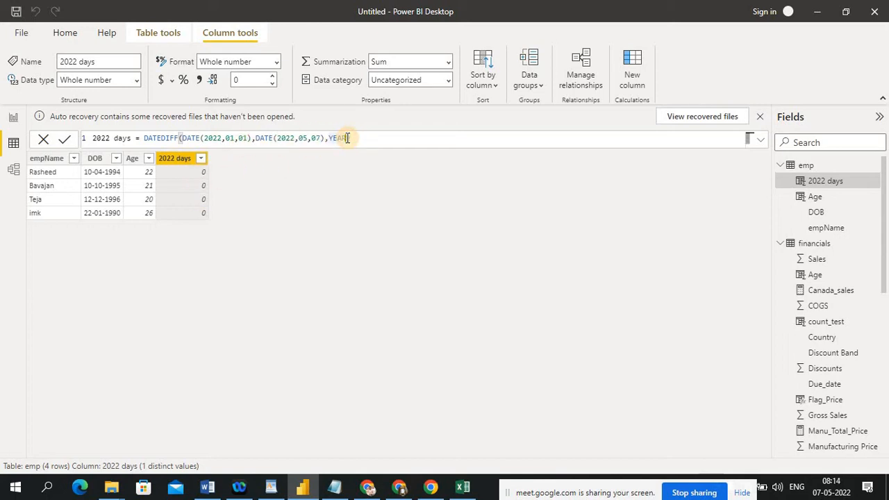
key("BackSpace")
key("BackSpace")
key("BackSpace")
key("BackSpace")
type("MO")
left_click(370, 152)
left_click(63, 140)
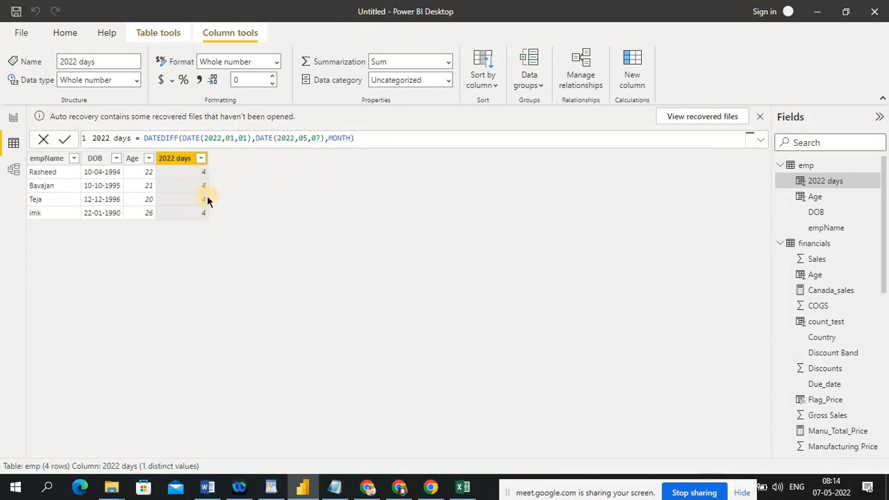
- Change the interval in the 2022 days DATEDIFF formula to DAY and commit it
left_click(351, 138)
key("BackSpace")
key("BackSpace")
key("BackSpace")
key("BackSpace")
key("BackSpace")
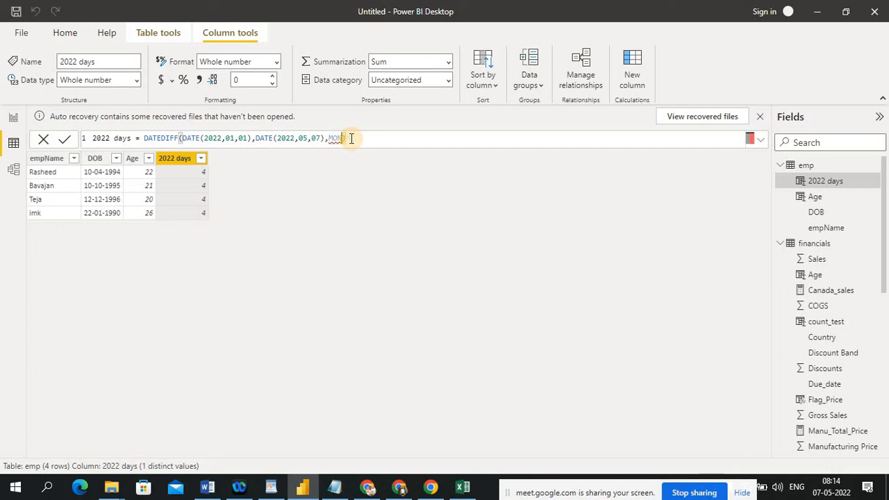
type("da")
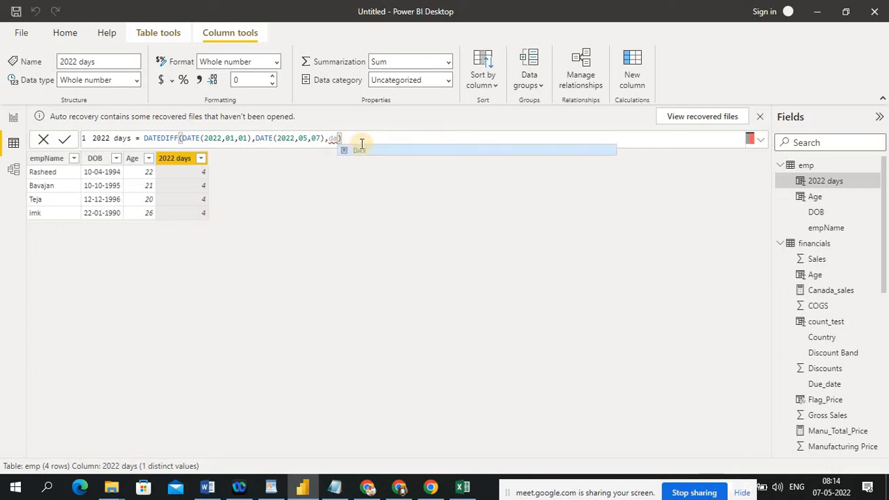
type("y")
left_click(64, 141)
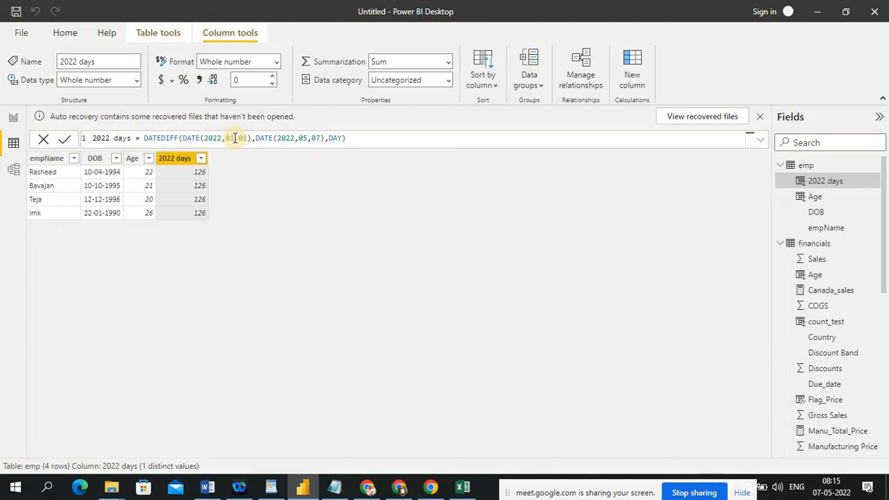
- Switch to the Google Meet call in Chrome and end it for everyone
left_click(371, 486)
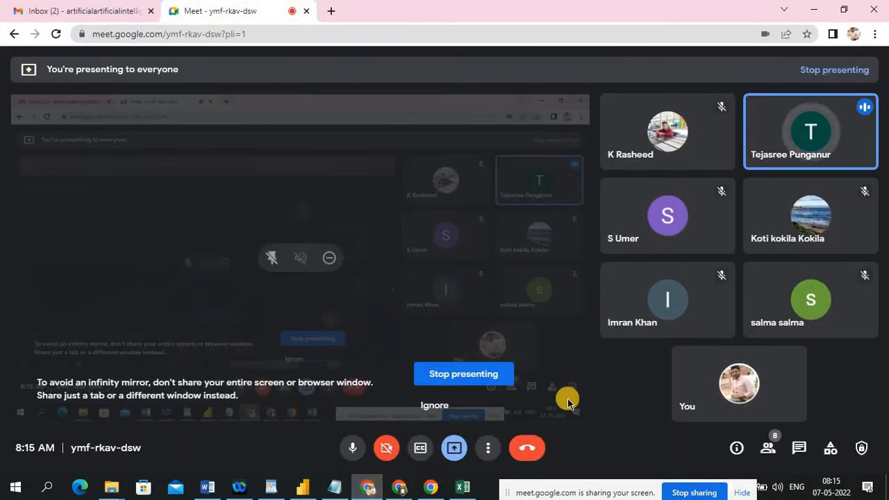
left_click(303, 488)
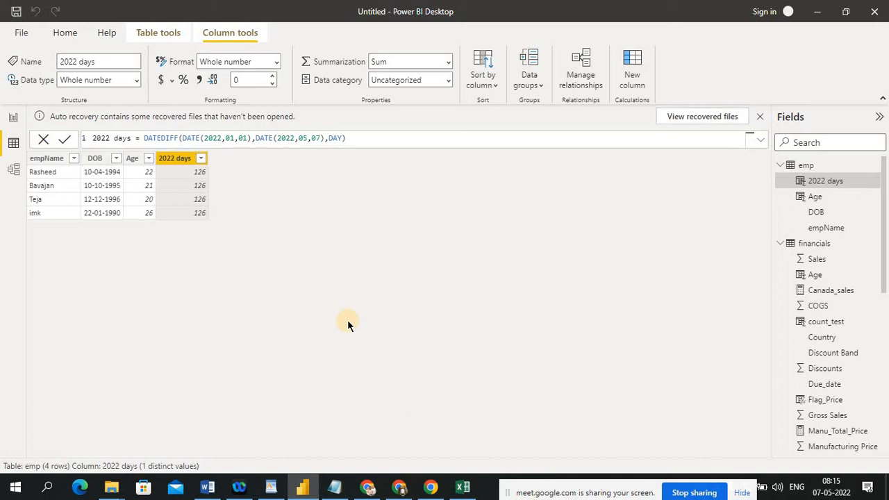
left_click(367, 486)
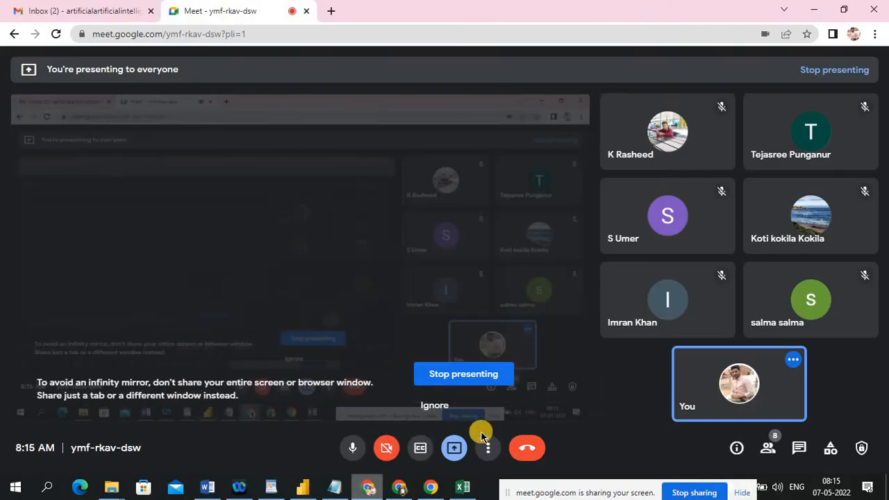
left_click(521, 451)
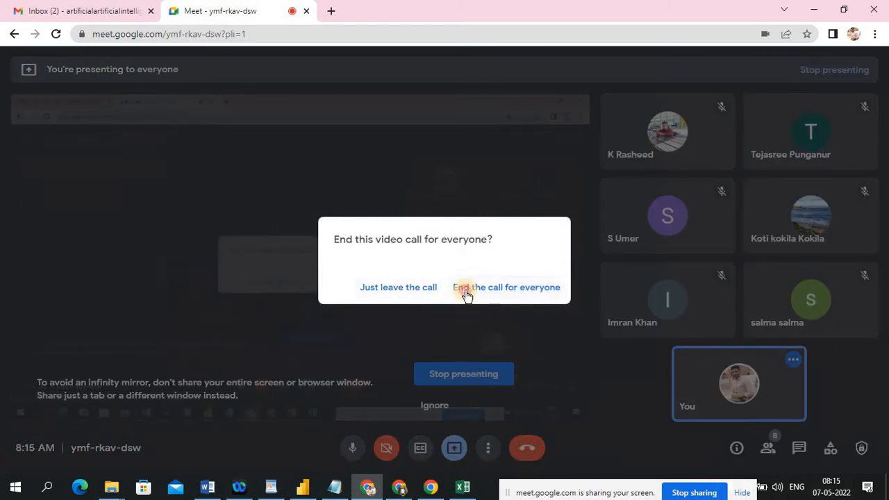
left_click(465, 291)
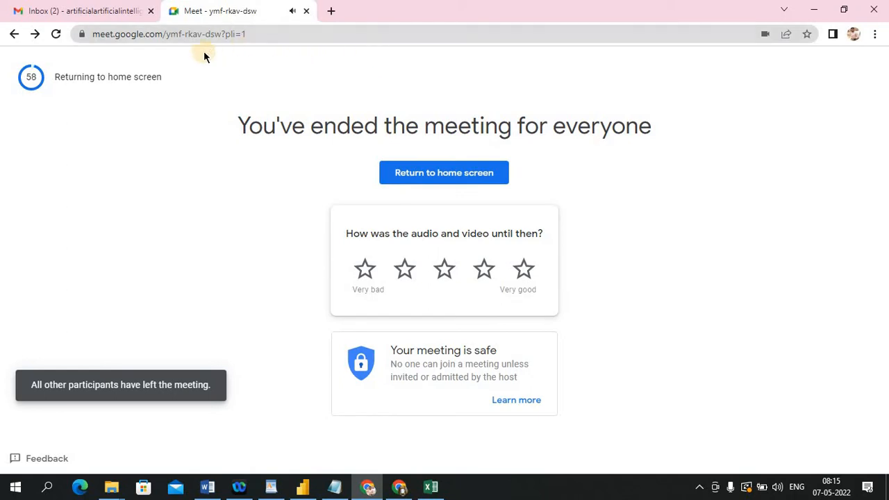
- Reload the meeting page and rejoin the call with the camera turned off
left_click(55, 34)
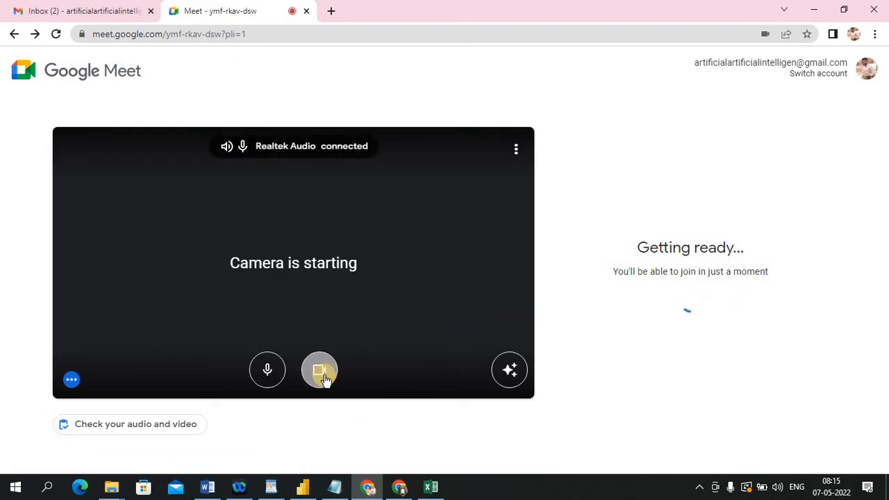
left_click(324, 378)
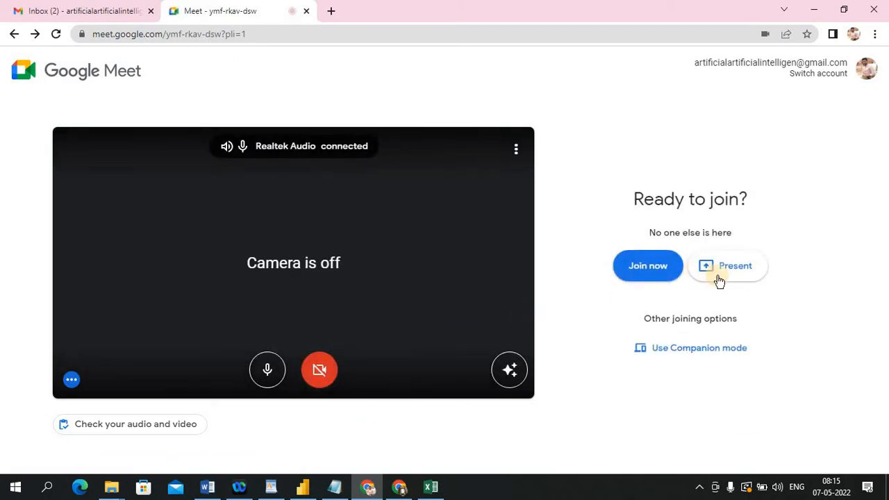
left_click(647, 267)
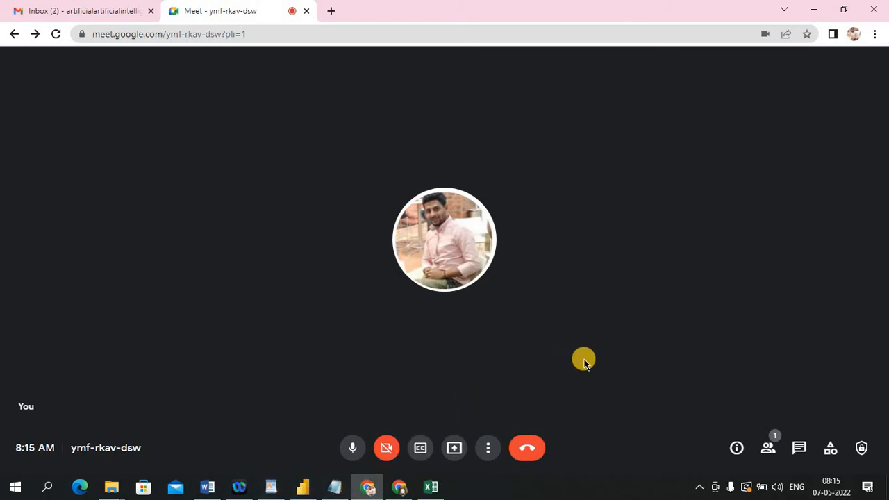
- Admit the waiting participants to the call and switch back to Power BI Desktop
left_click(577, 129)
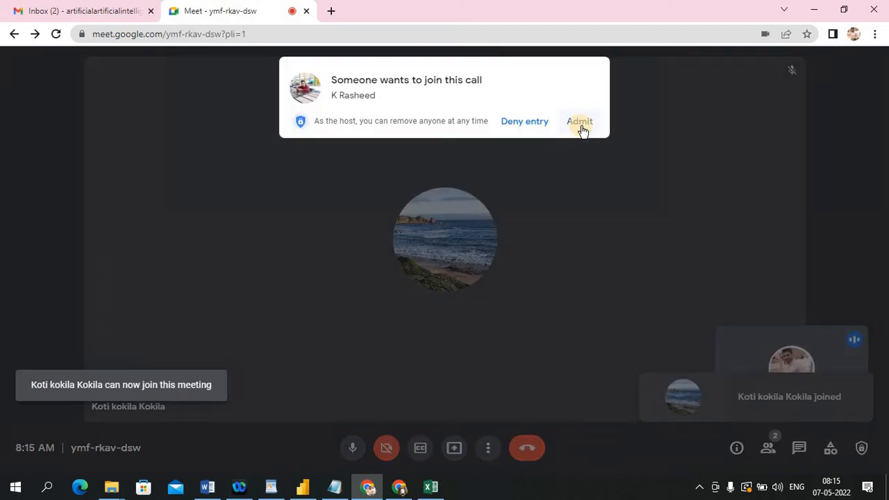
left_click(579, 130)
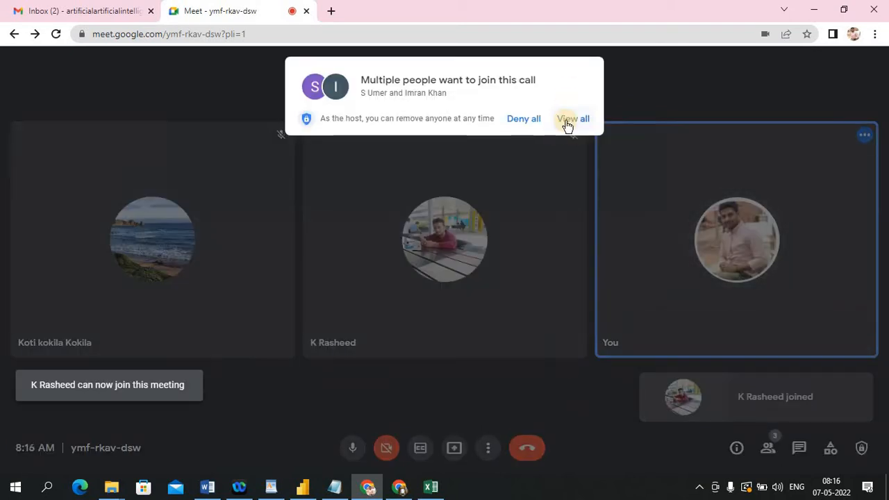
left_click(566, 122)
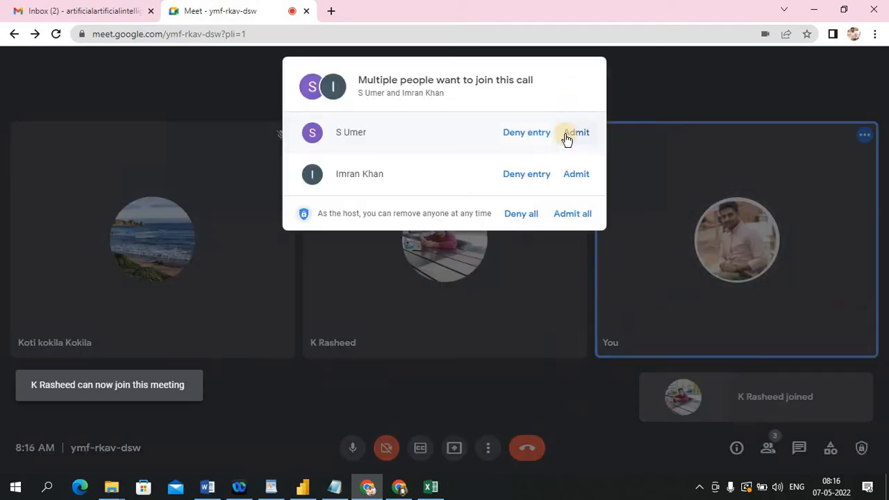
left_click(573, 136)
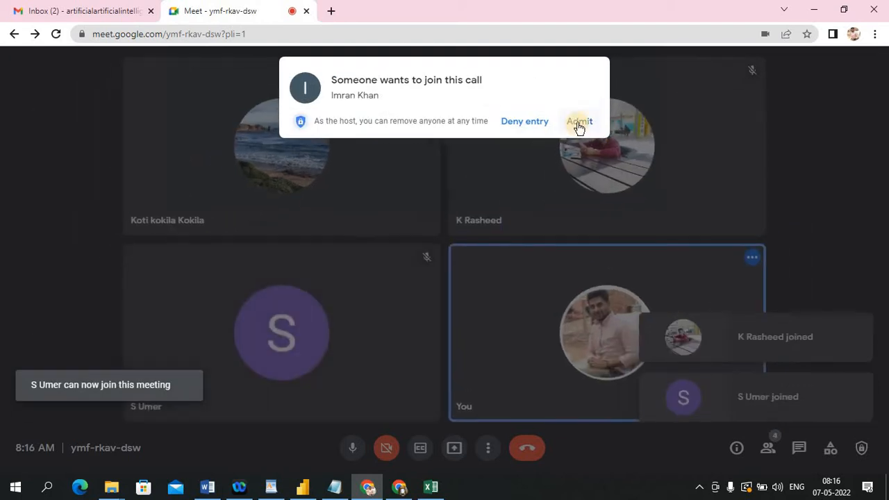
left_click(576, 123)
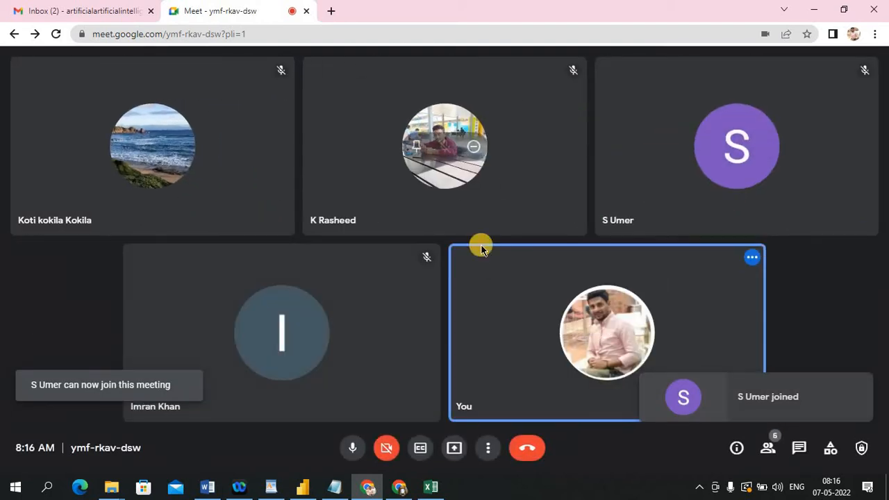
left_click(295, 490)
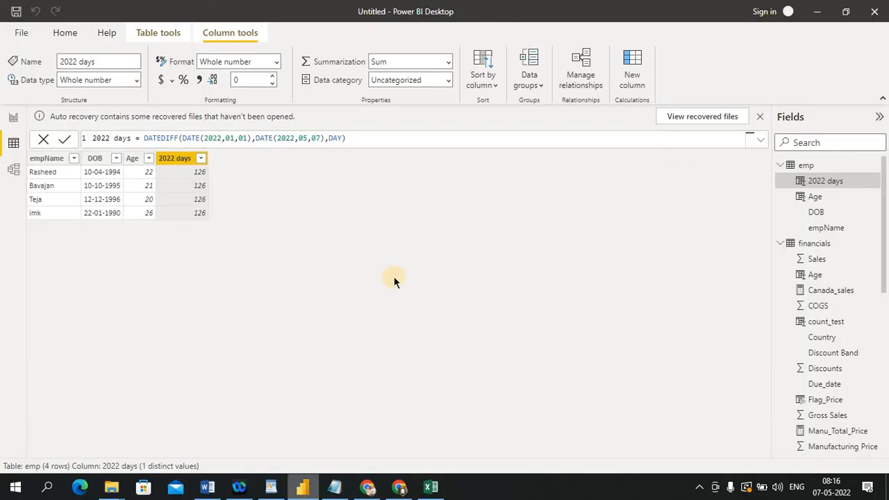
- Admit the waiting participant to the Google Meet call, then return to Power BI Desktop and open the report view
left_click(365, 487)
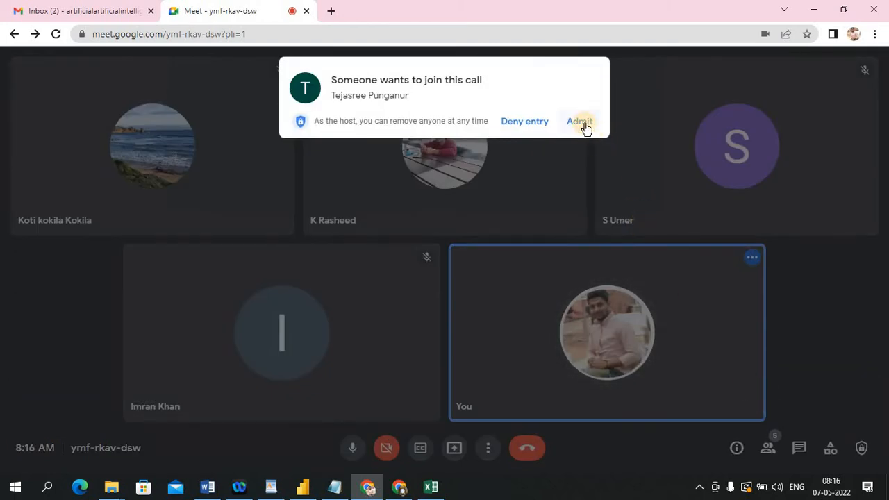
left_click(580, 123)
left_click(305, 486)
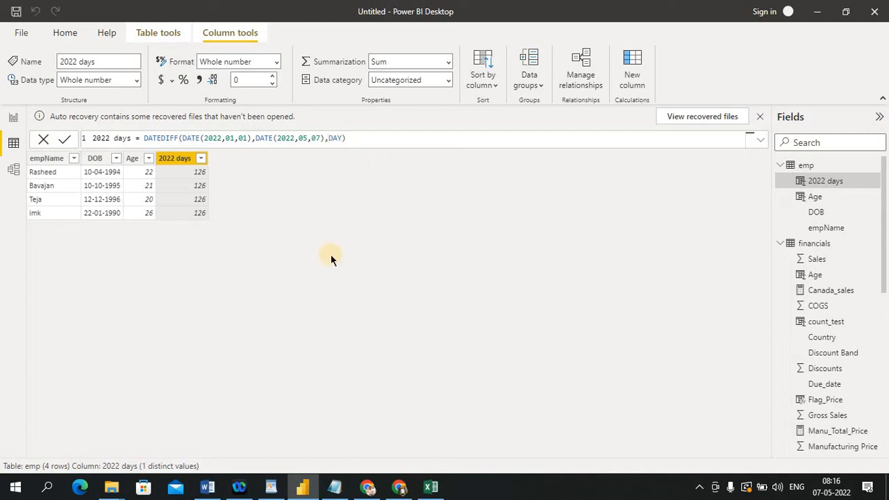
left_click(13, 116)
left_click(229, 292)
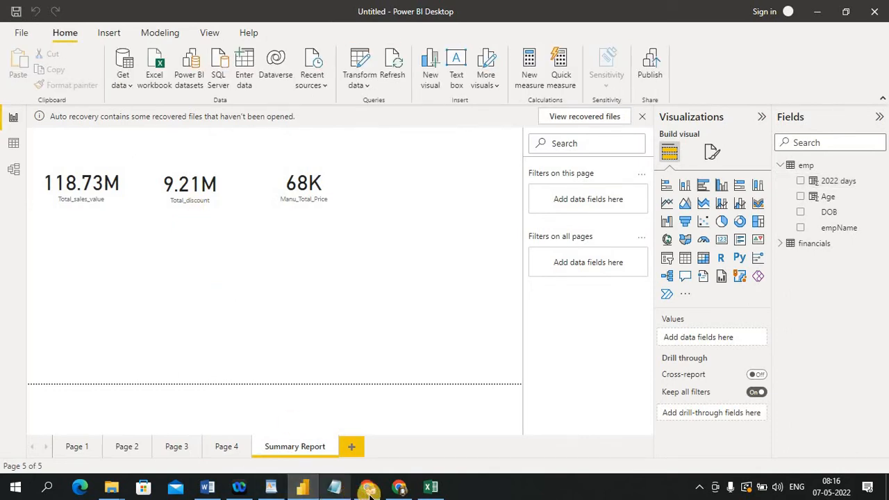
- Present the entire screen in the Google Meet call, then return to Power BI Desktop and open the emp table's data view
left_click(368, 491)
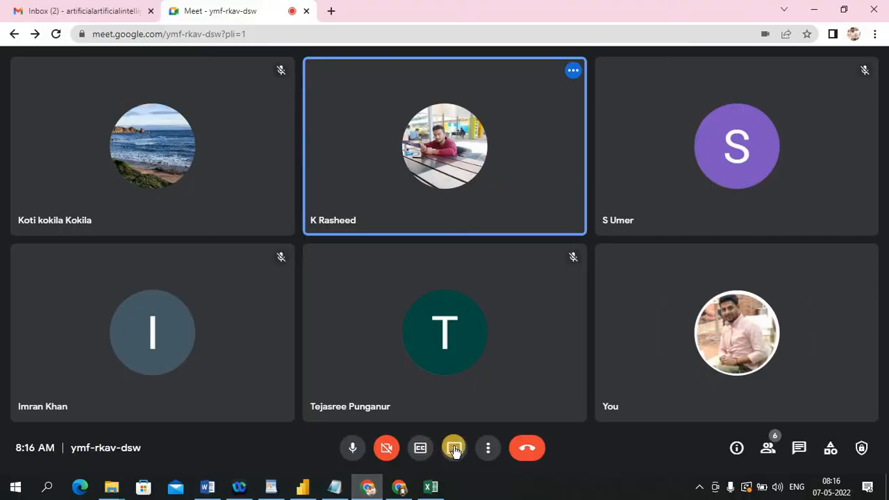
left_click(453, 447)
left_click(520, 357)
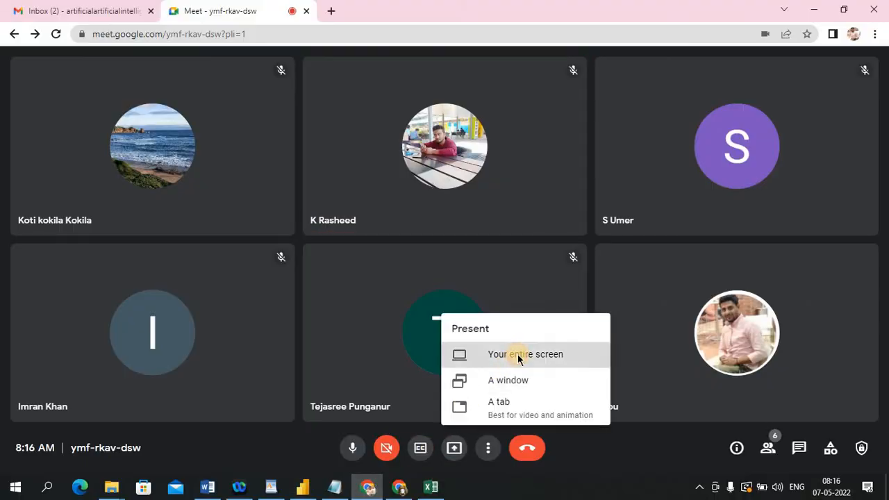
left_click(408, 179)
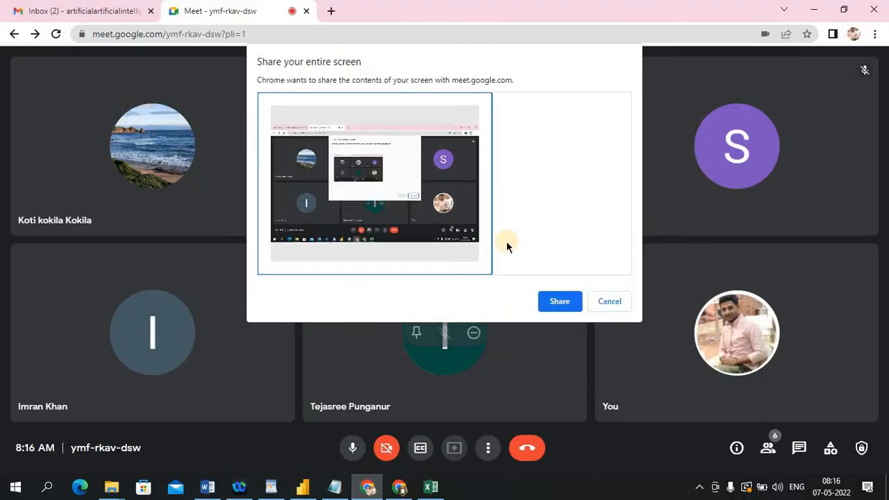
left_click(547, 304)
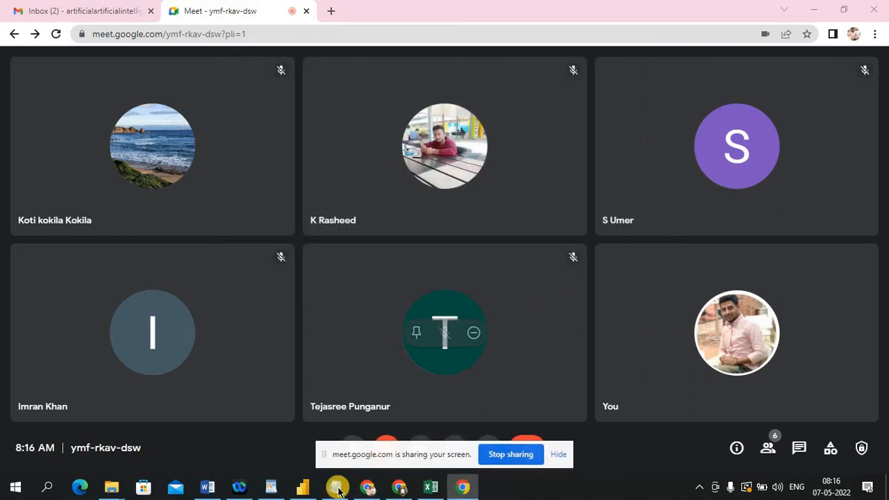
left_click(336, 487)
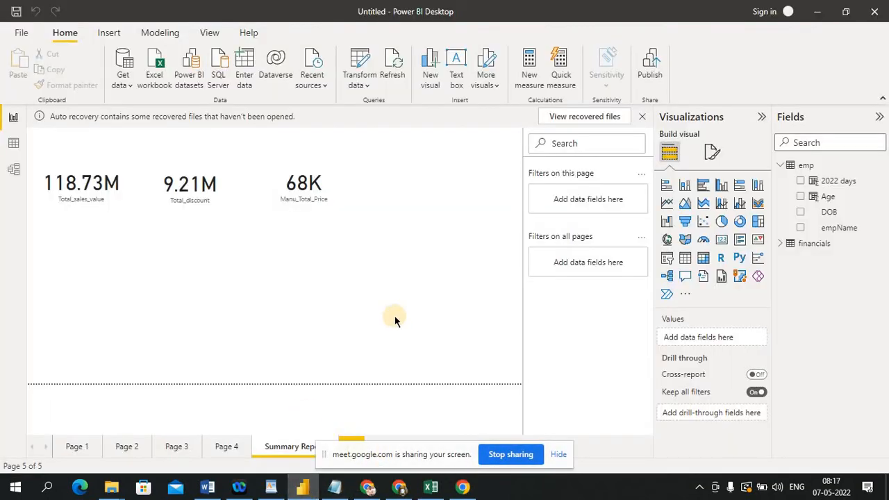
left_click(14, 144)
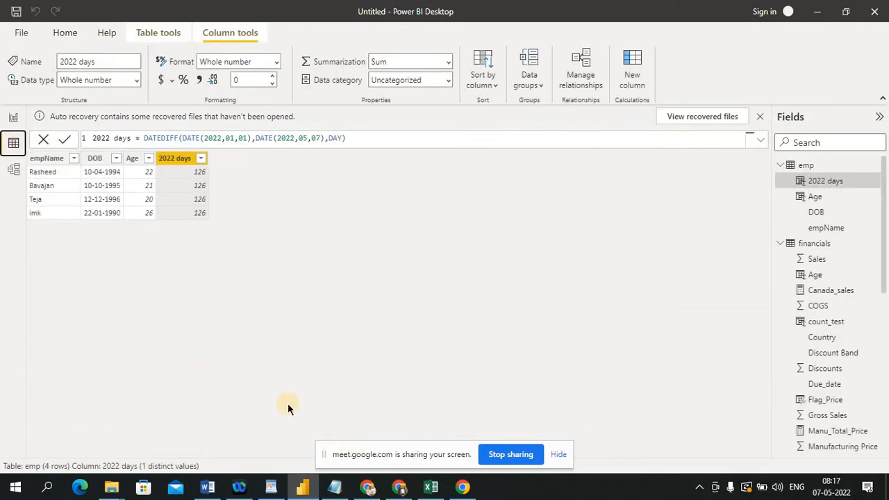
- Switch to the Google Meet call, admit the new waiting participant and return to Power BI Desktop
left_click(375, 485)
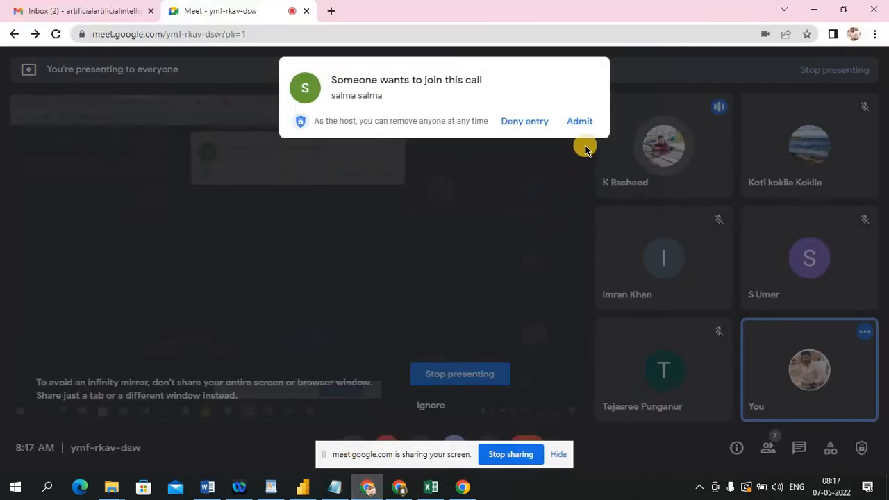
left_click(582, 121)
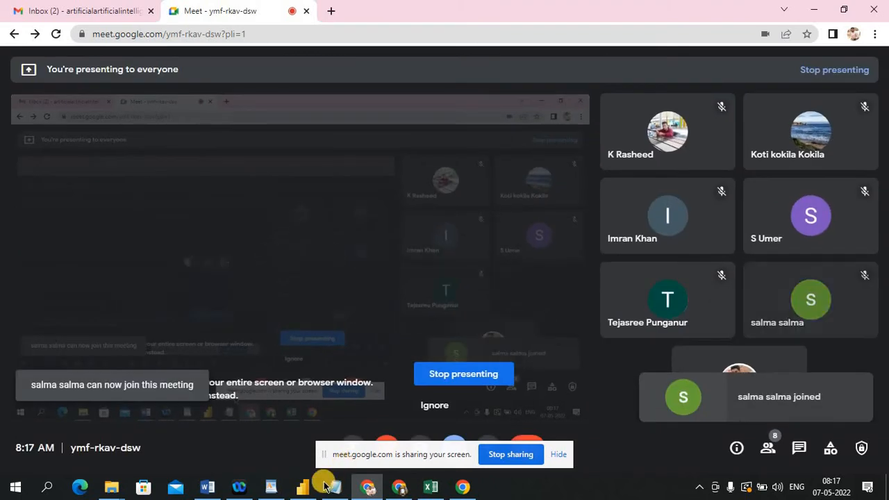
left_click(314, 487)
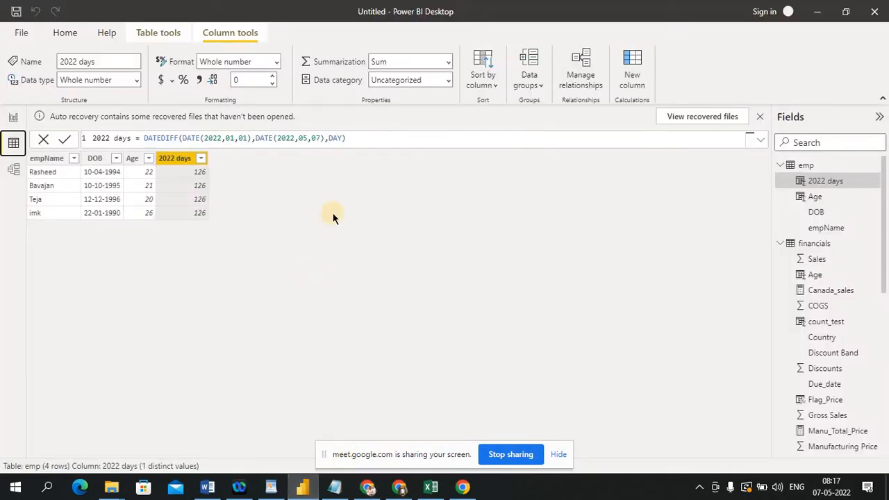
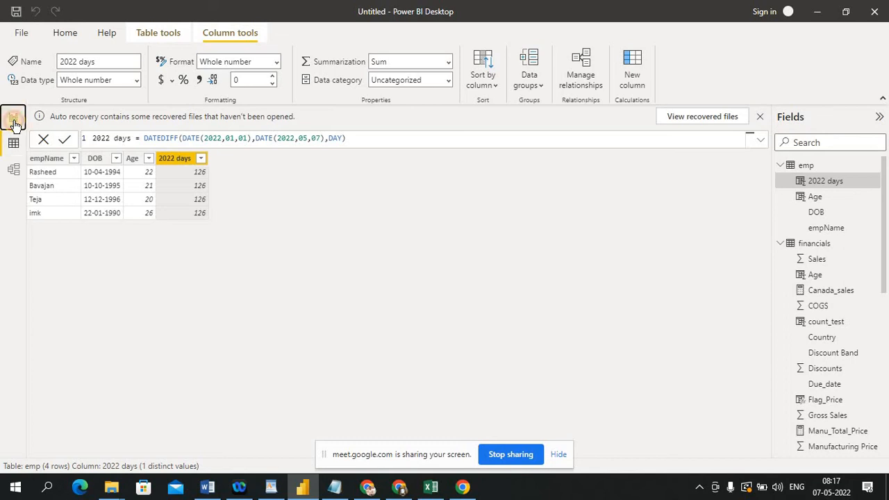
- Add an empty table visual to the Summary Report page and expand the financials fields
left_click(13, 118)
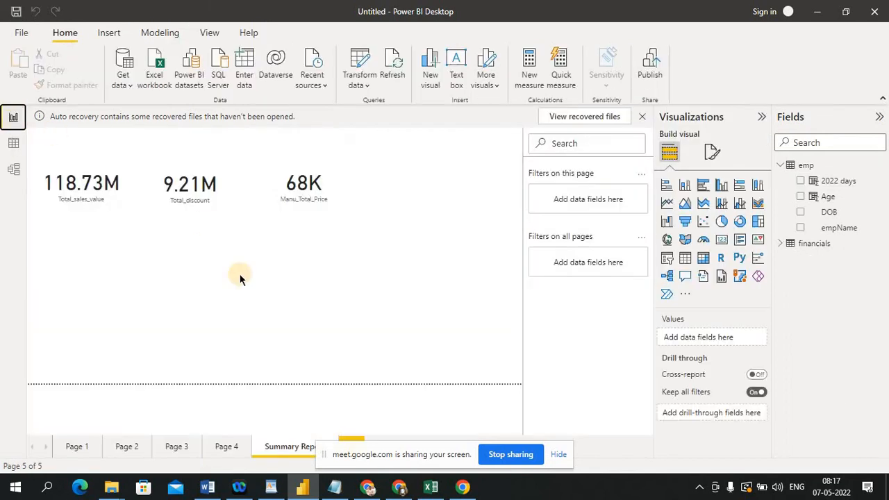
left_click(689, 261)
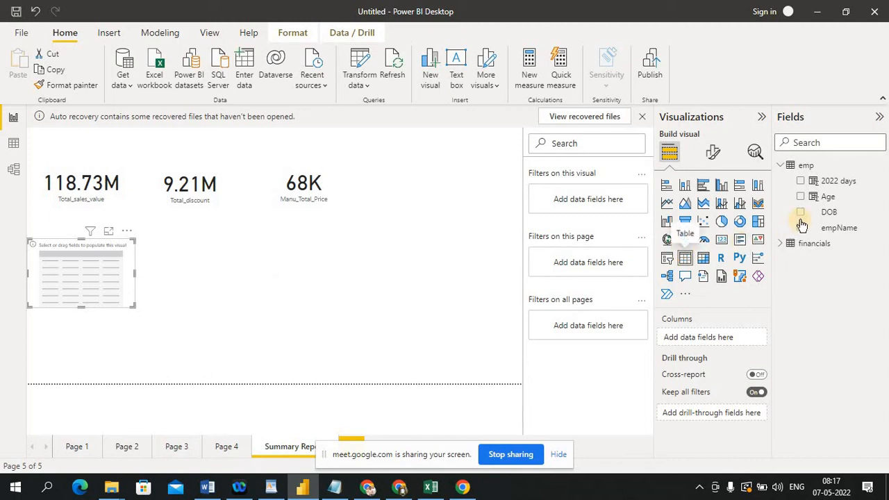
left_click(780, 245)
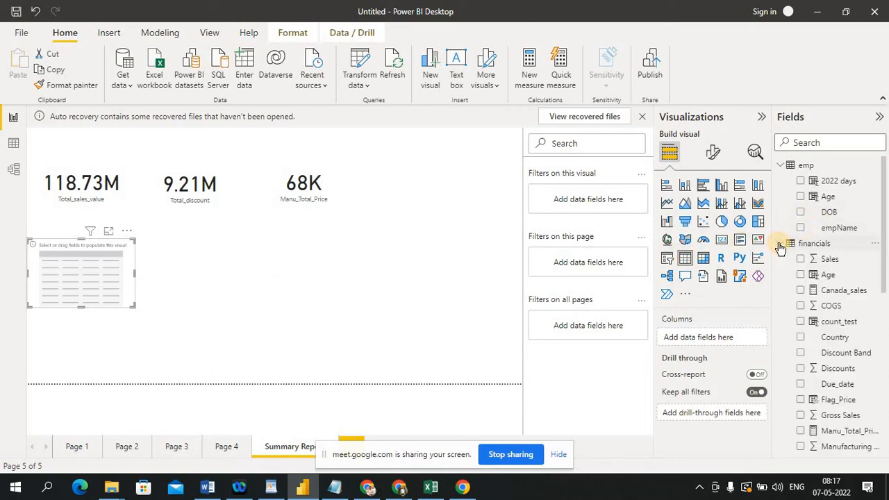
left_click(466, 295)
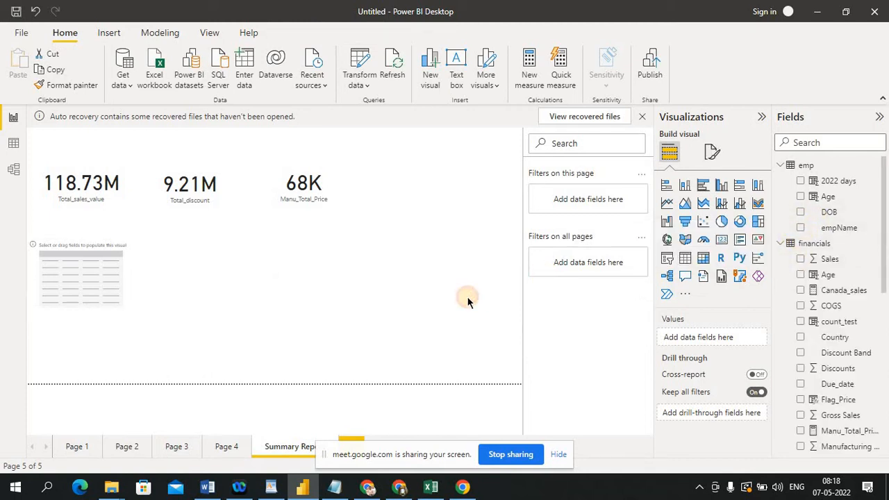
- Create a table visual with 2022 days, DOB and empName from emp, and place it beside the empty table visual
left_click(801, 181)
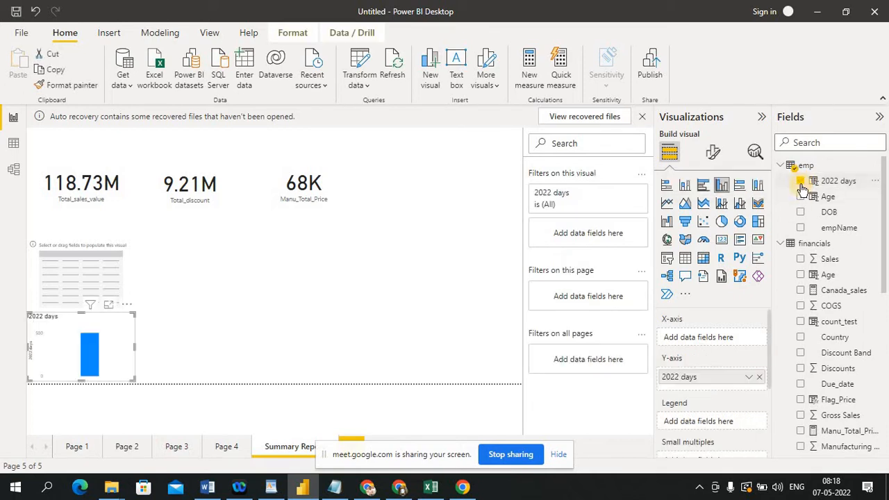
left_click(805, 182)
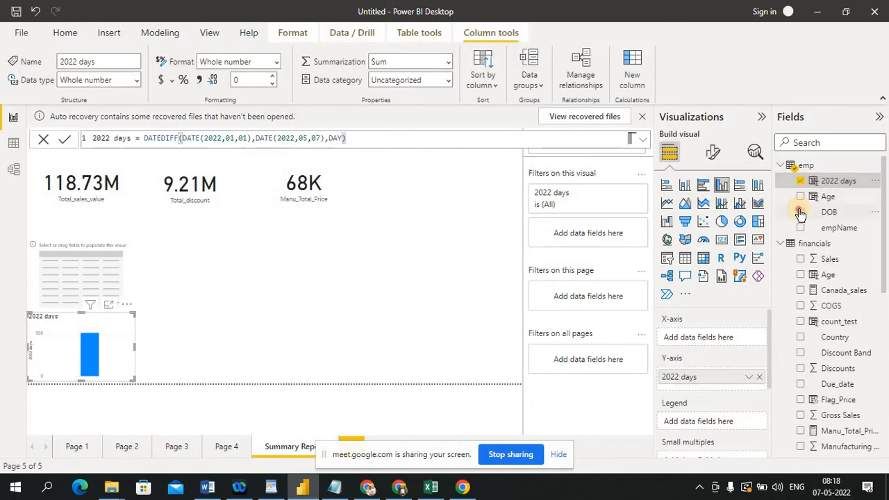
left_click(800, 213)
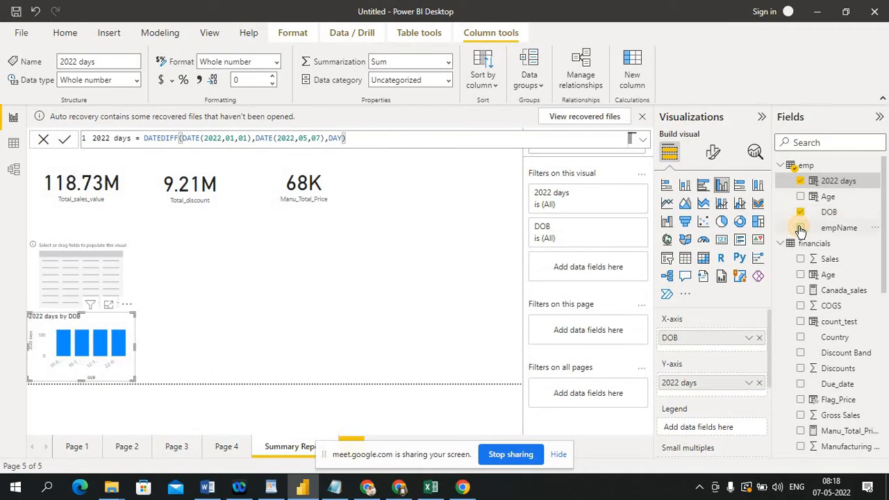
left_click(800, 228)
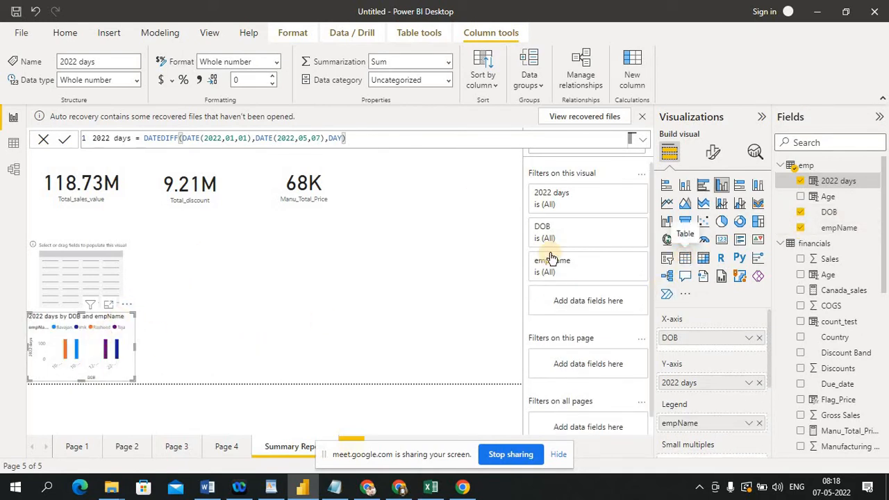
left_click(114, 333)
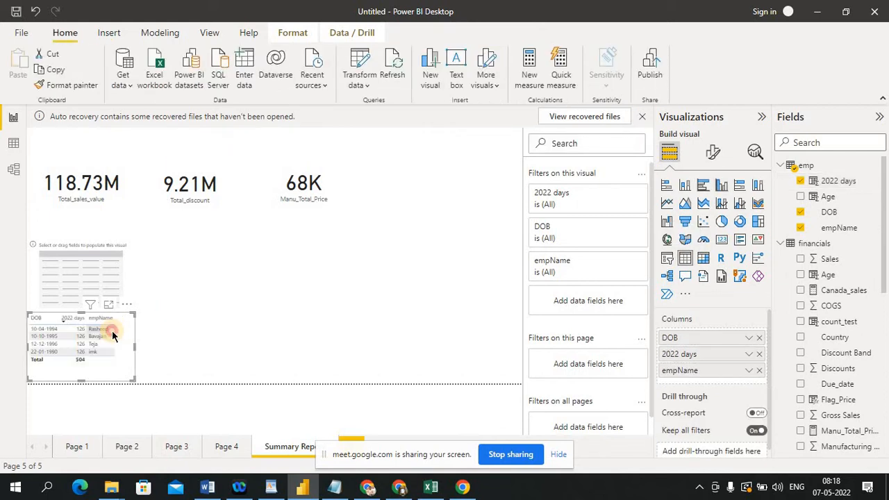
left_click_drag(114, 335, 242, 267)
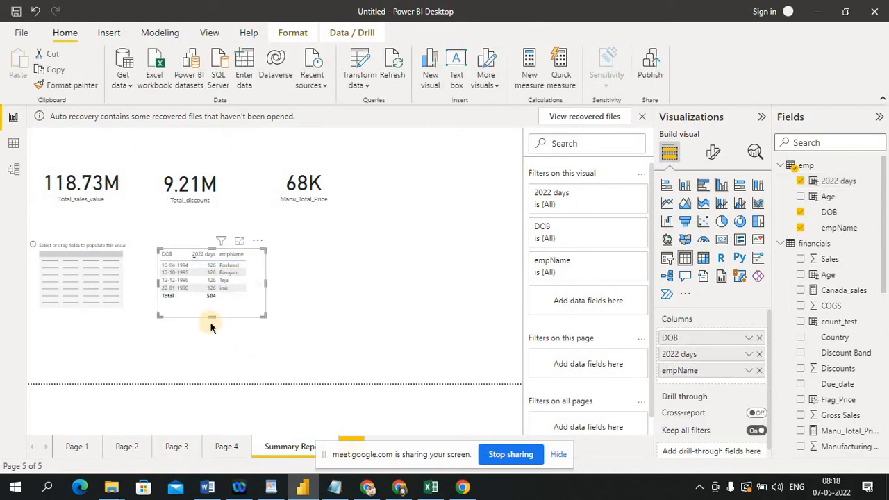
left_click(214, 333)
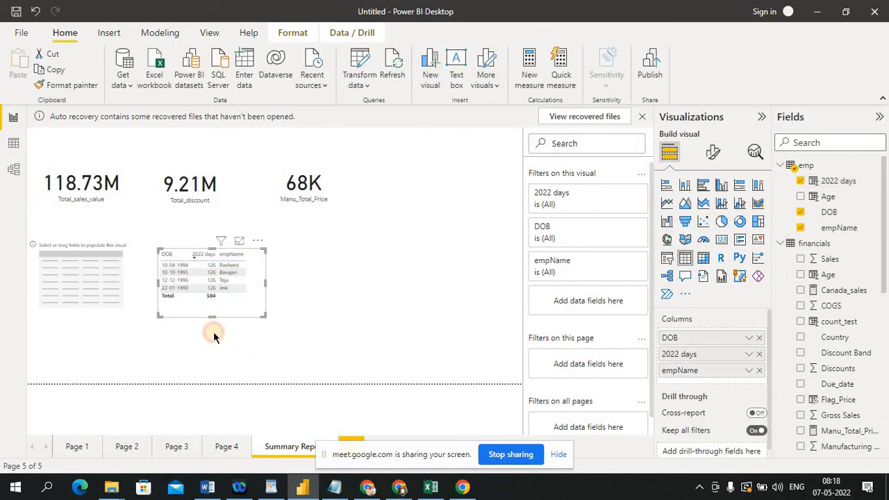
left_click(333, 323)
- Switch to the DOB workbook in Excel and add a sales column in C with values 10, 12, 15 and 20
left_click(430, 487)
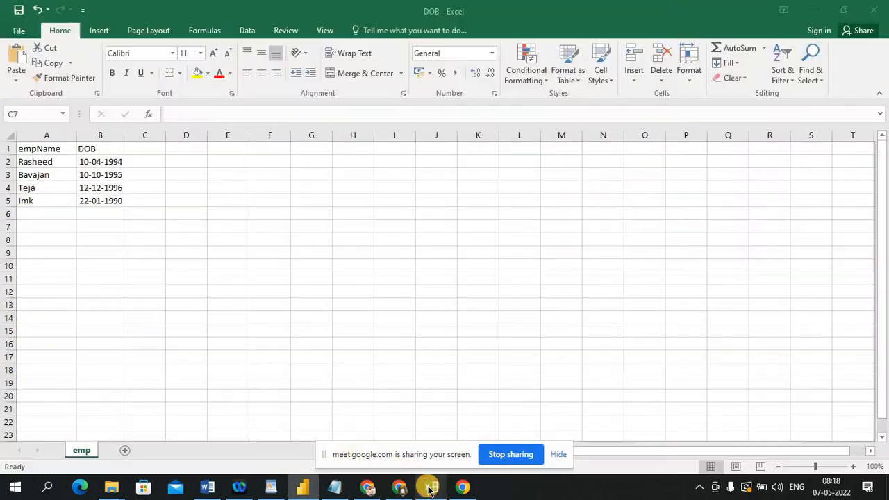
left_click(99, 162)
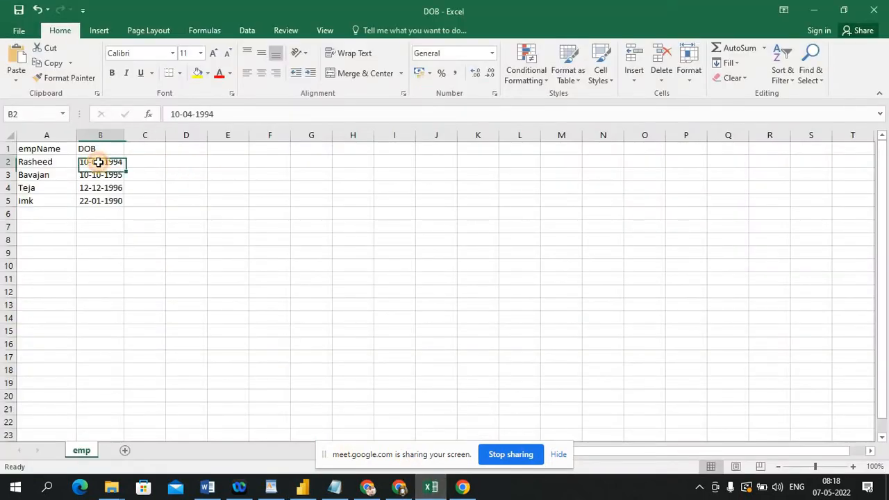
left_click(153, 148)
type("sales")
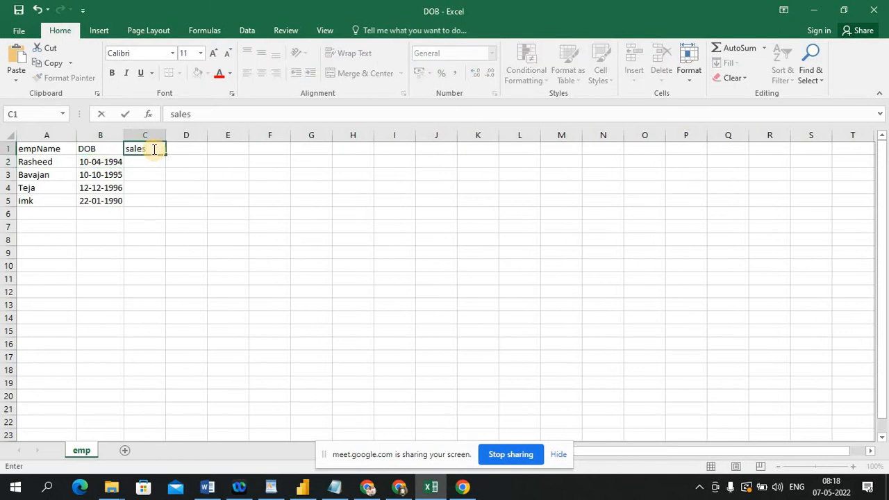
key("Return")
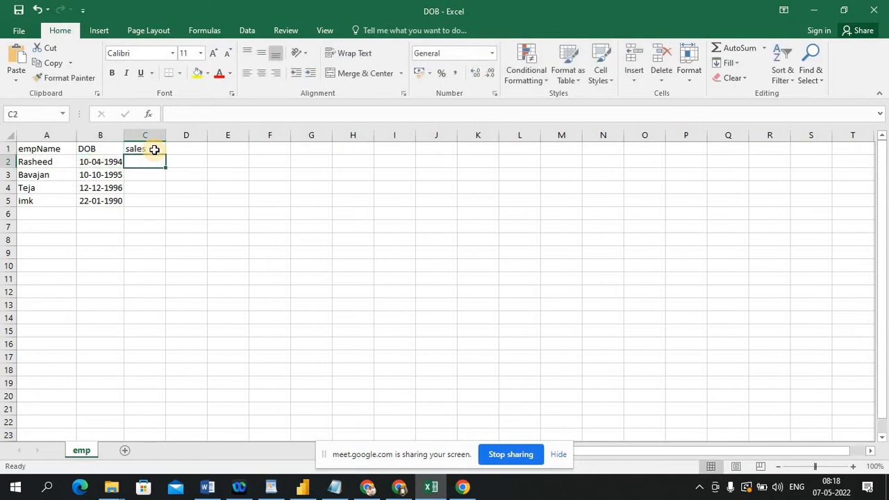
type("10")
key("Return")
type("12")
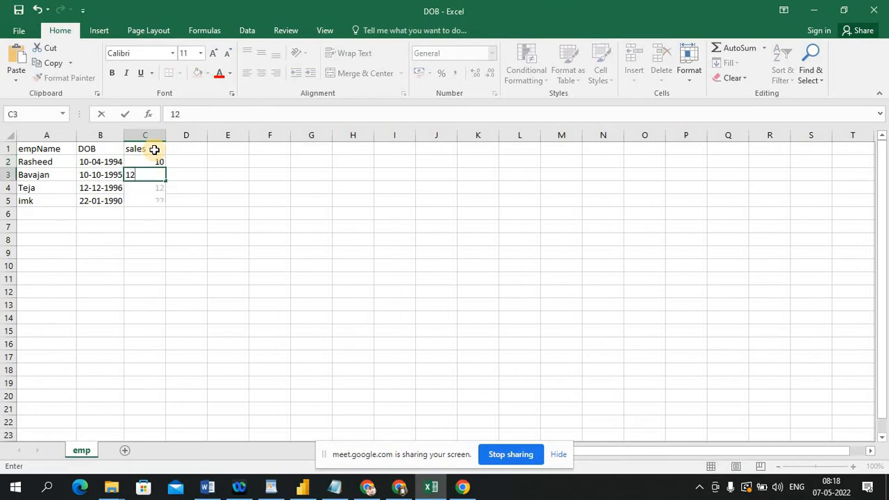
key("Return")
type("1")
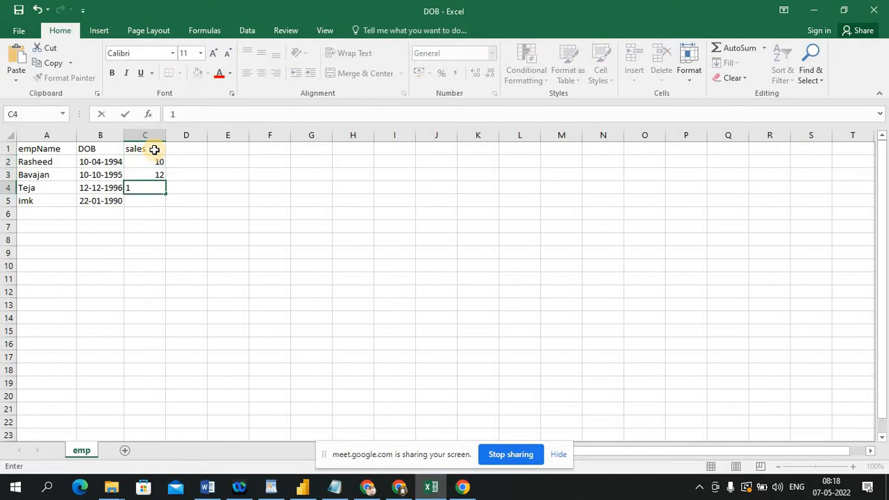
type("5")
key("Return")
type("20")
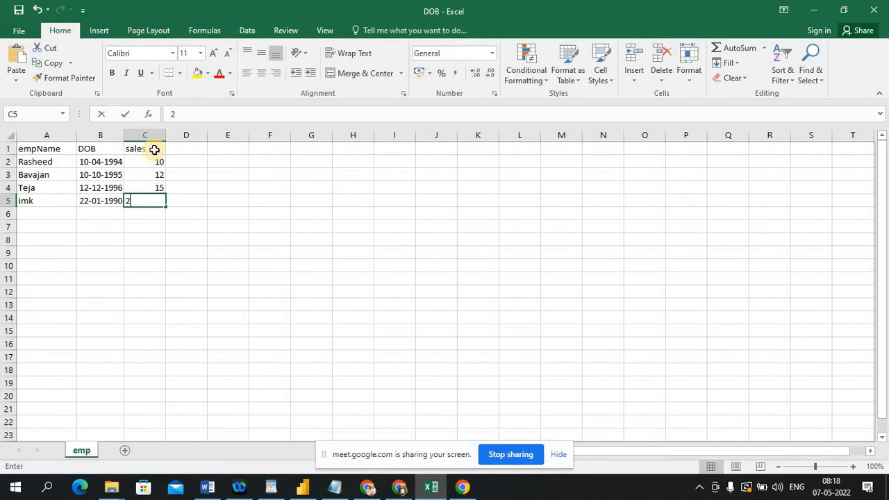
left_click(241, 224)
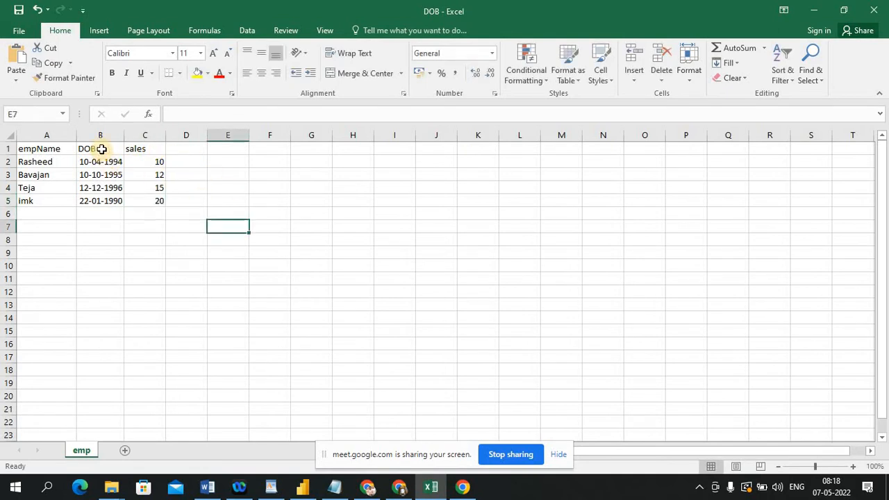
- Rename the DOB header in B1 to date_order, widen column B and select its first date
left_click(102, 149)
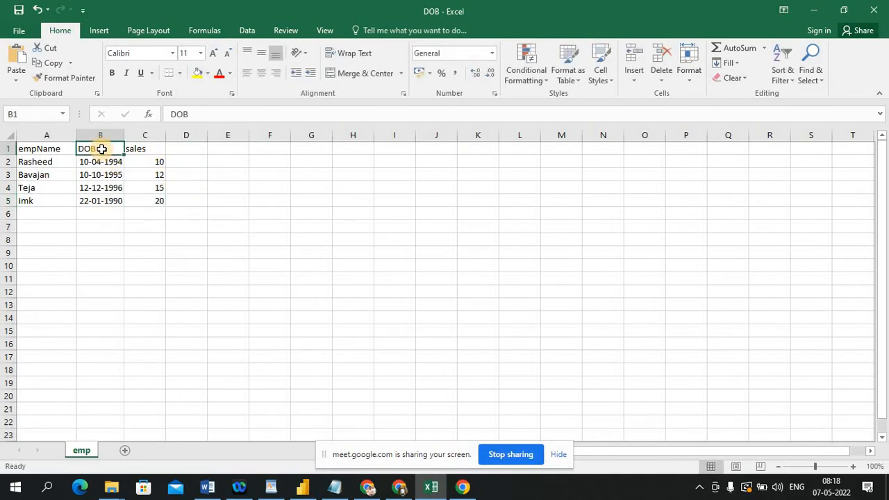
type("order")
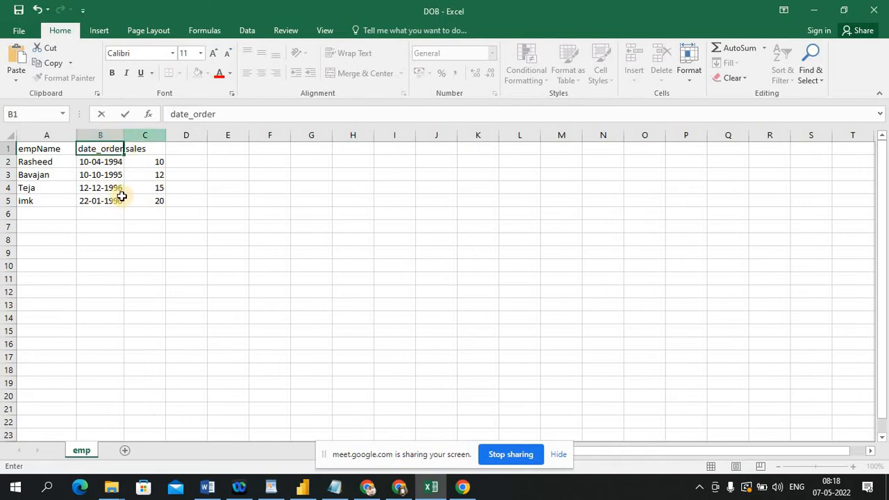
left_click(109, 250)
left_click_drag(125, 138, 145, 139)
left_click(112, 160)
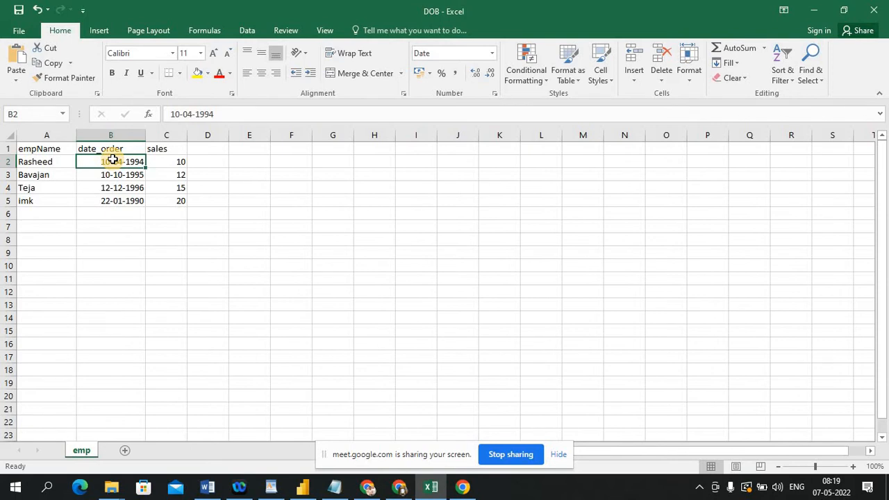
- Fill the date_order cells B2 to B5 with 01-05-2022, 02-05-2022, 05-05-2022 and 06-05-2022
type("01")
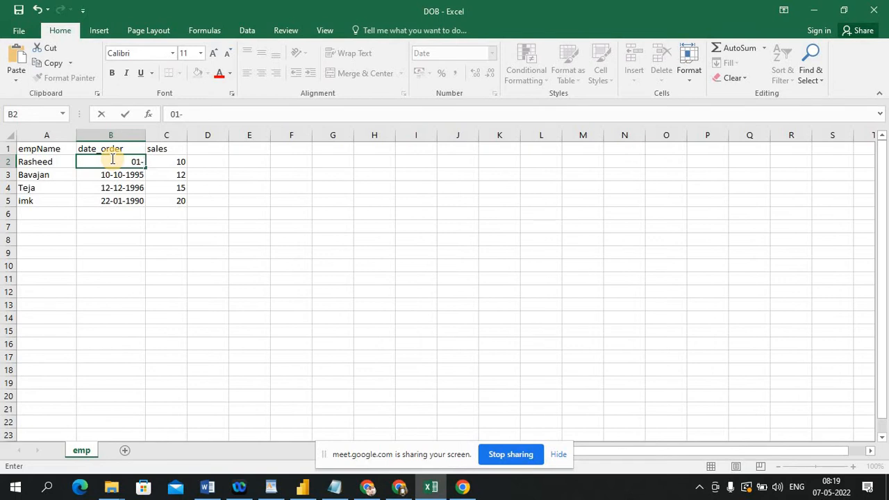
type("-05-2022")
key("Return")
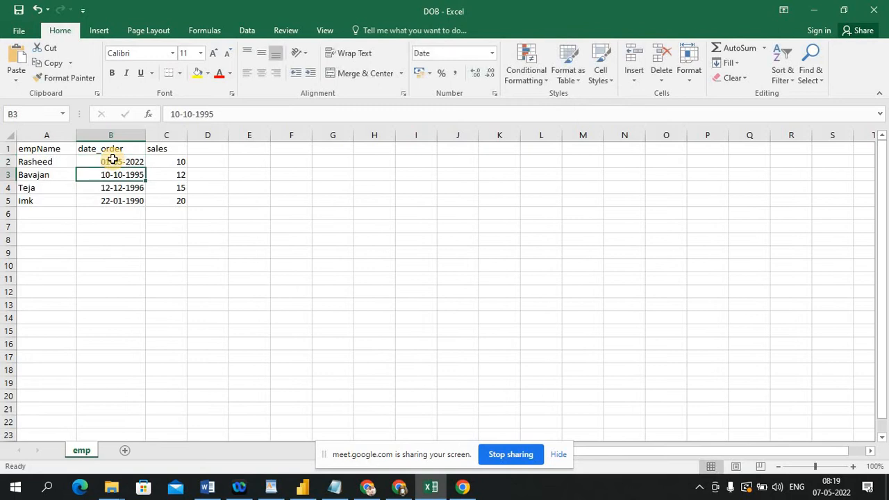
type("02")
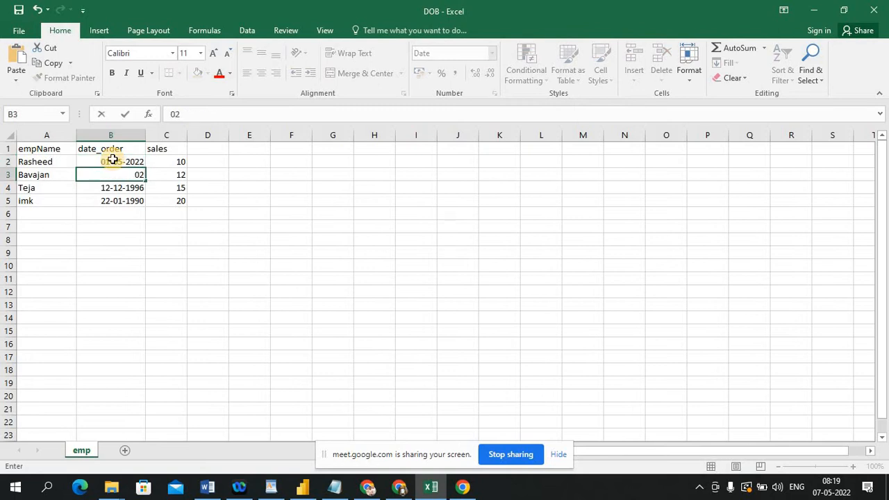
type("-05-2022")
key("Return")
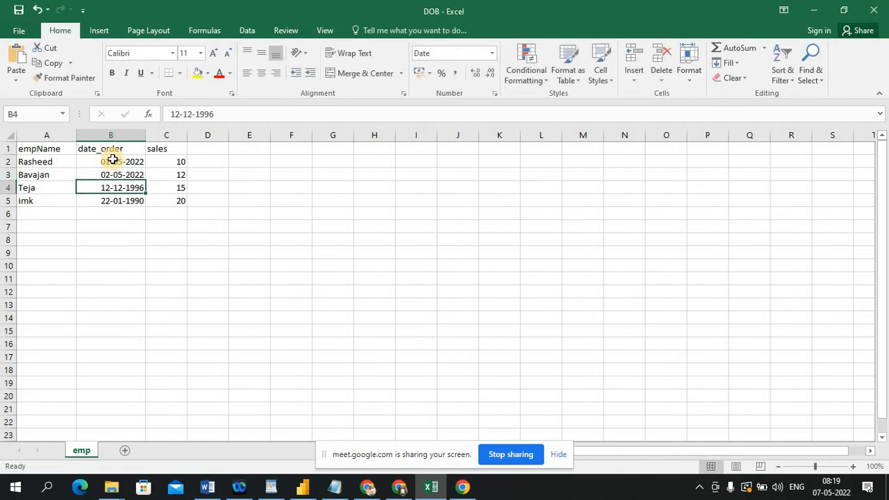
type("05")
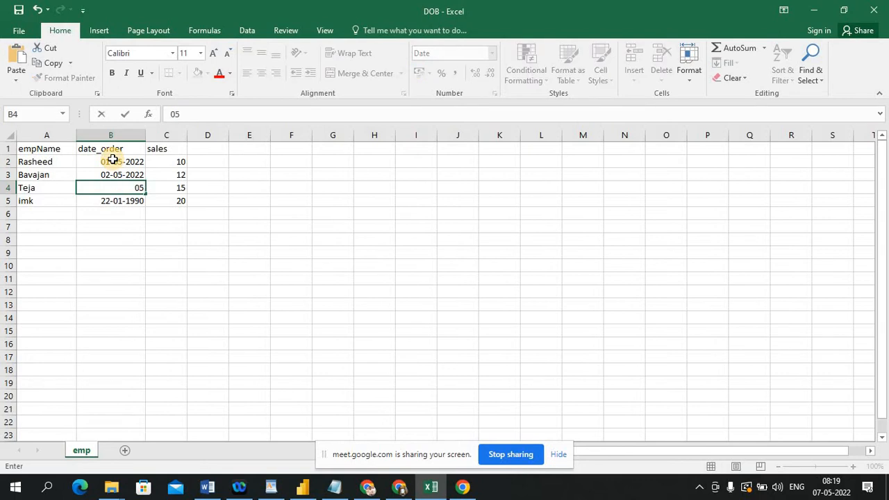
type("-05-2022")
key("Return")
type("0")
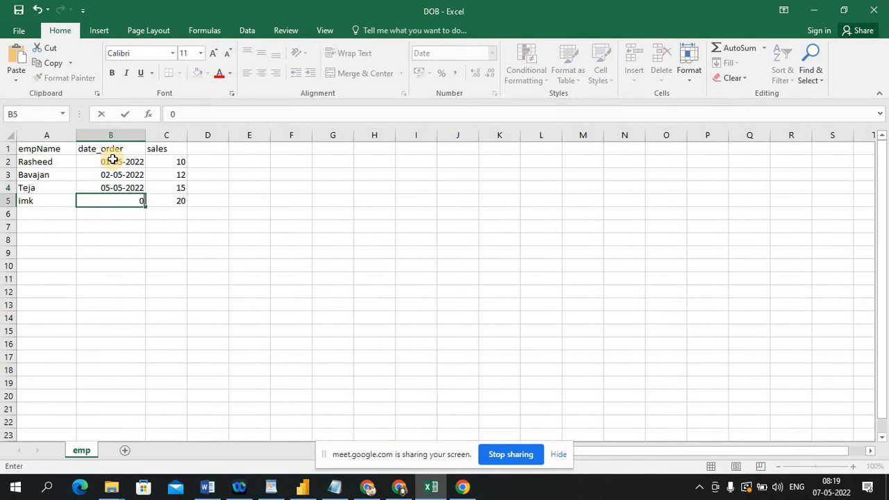
type("6-05-2022")
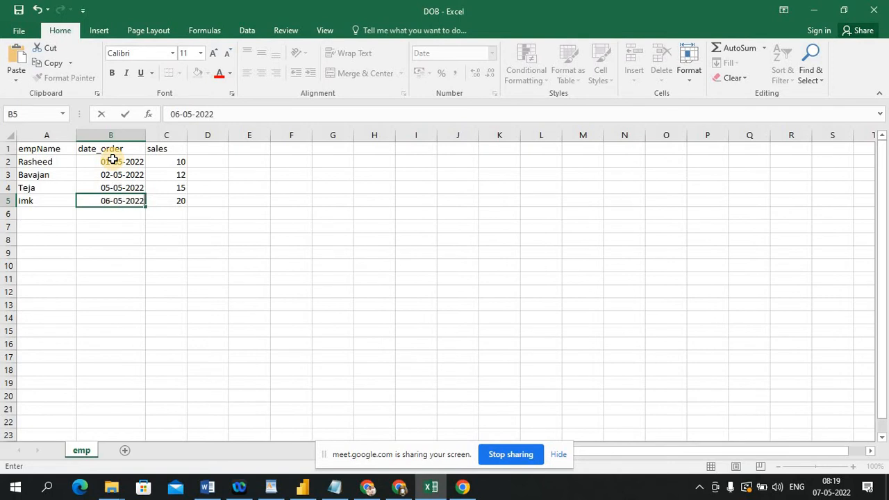
left_click(207, 266)
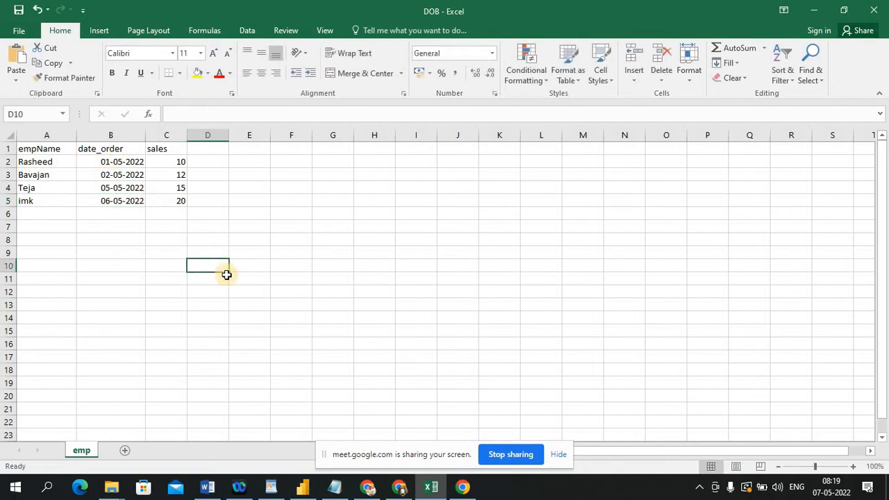
- Rename the empName header in A1 to Product
left_click(52, 149)
type("P")
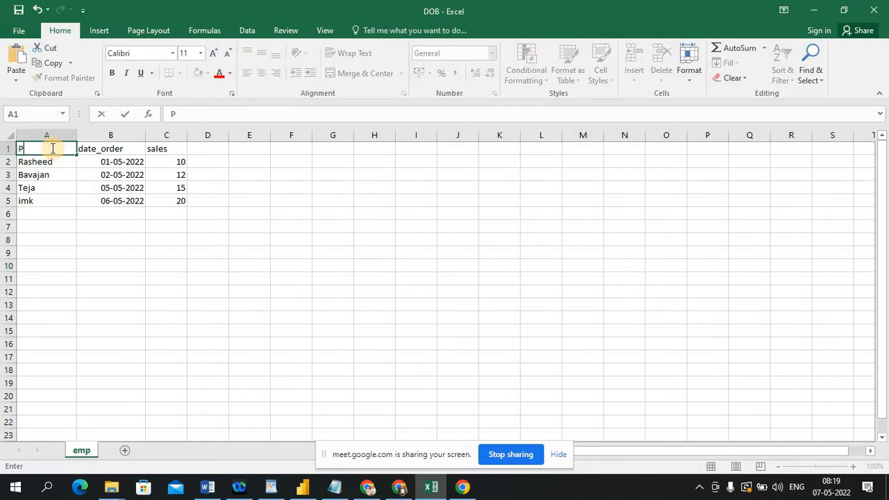
type("roje")
key("BackSpace")
key("BackSpace")
type("duct")
key("Return")
- Replace the entries in A2 to A5 with the products Pen, cap, bat and milk
type("Pe")
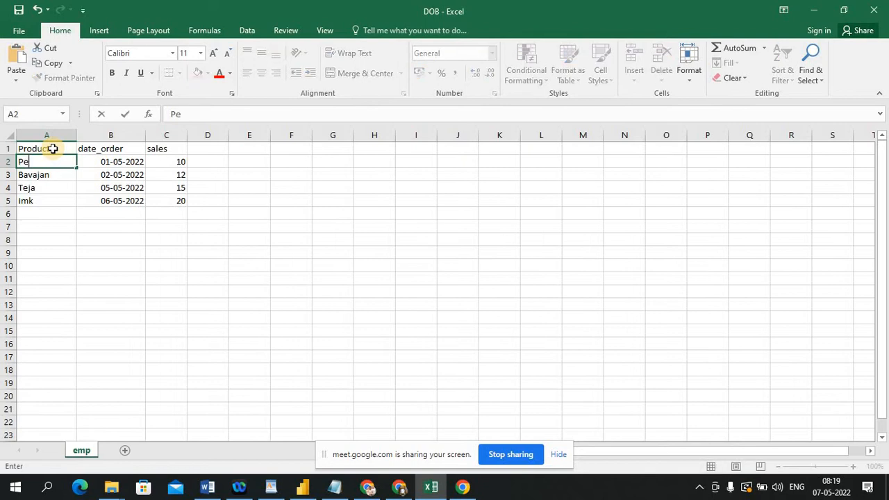
type("n")
key("Return")
type("ca")
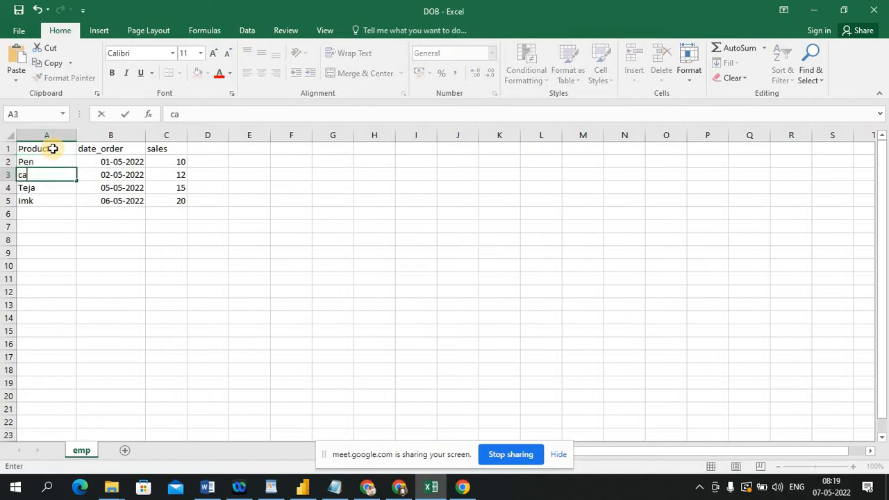
type("p")
key("Return")
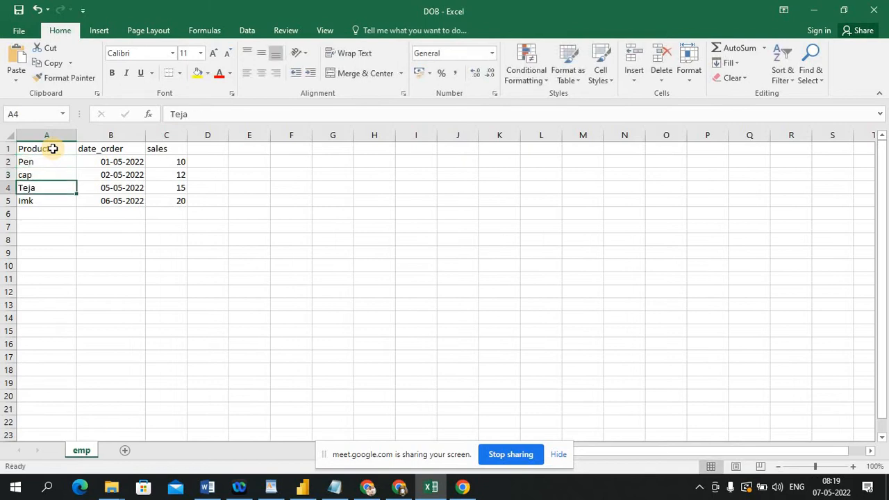
type("bat")
key("Return")
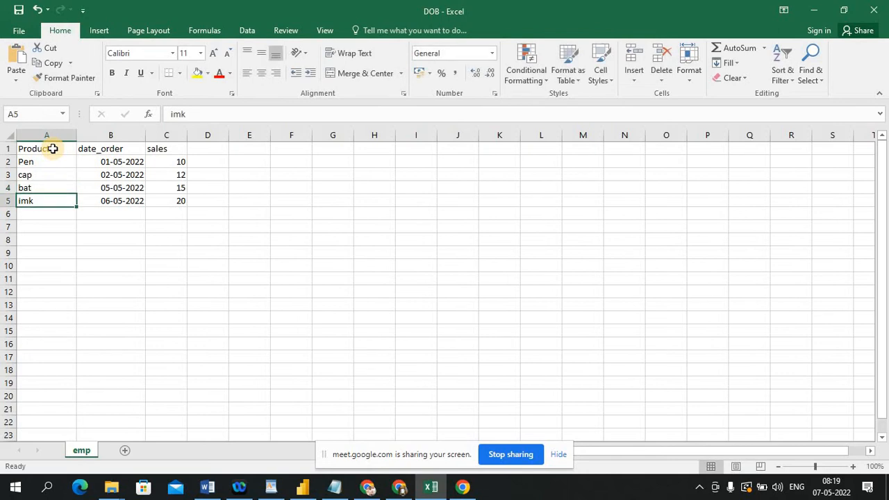
type("mil")
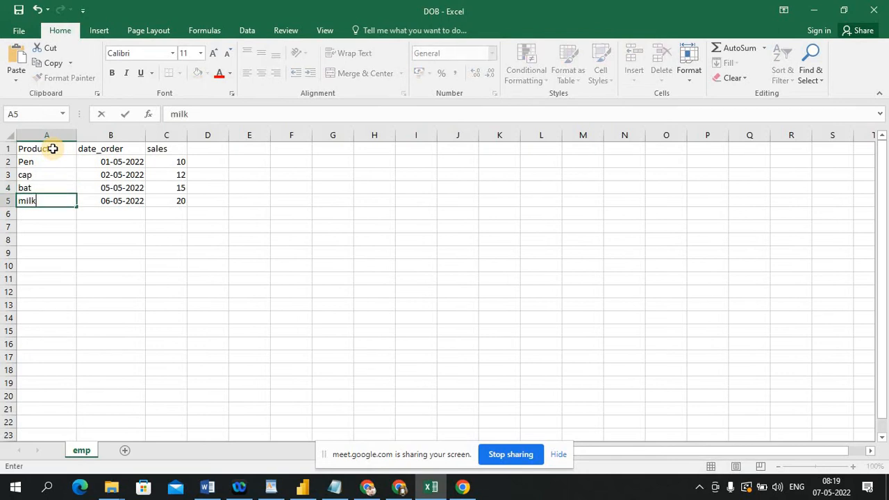
left_click(153, 237)
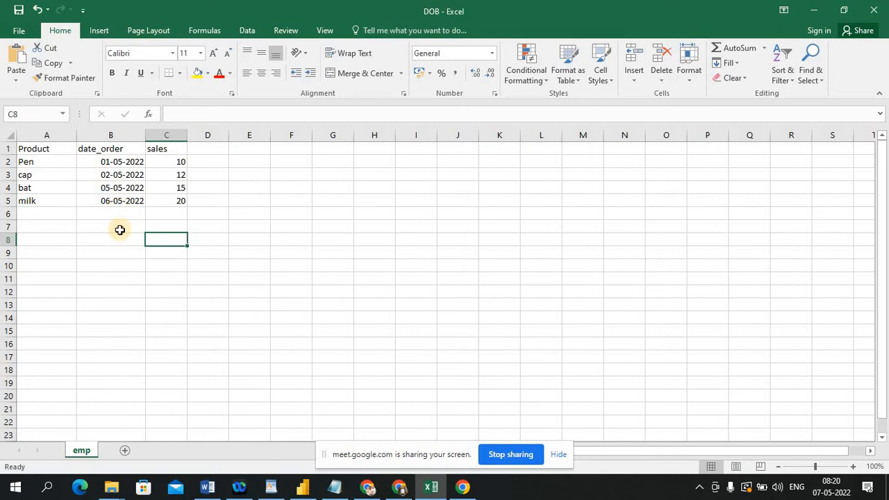
left_click(119, 227)
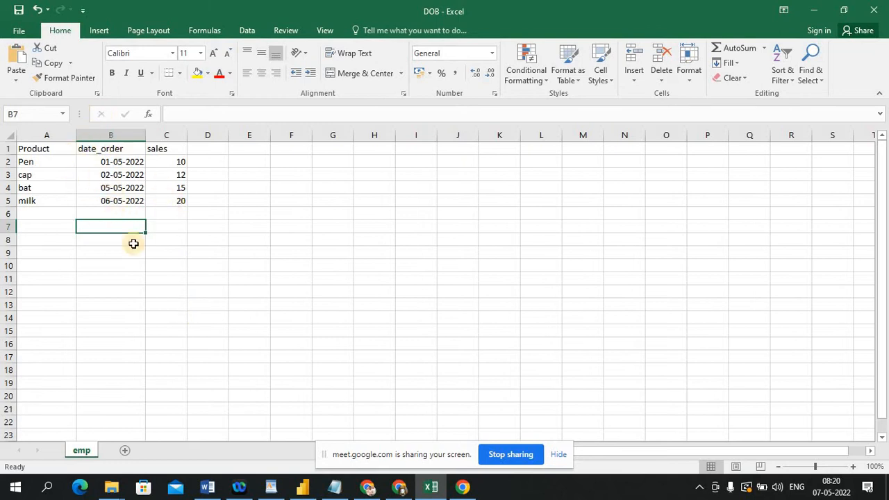
left_click(411, 386)
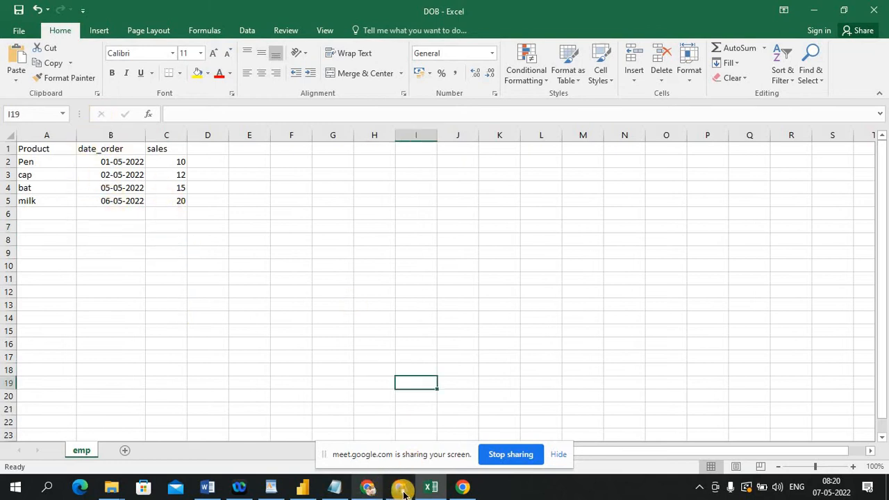
- Switch to Power BI Desktop and try to refresh the emp table's data
left_click(302, 488)
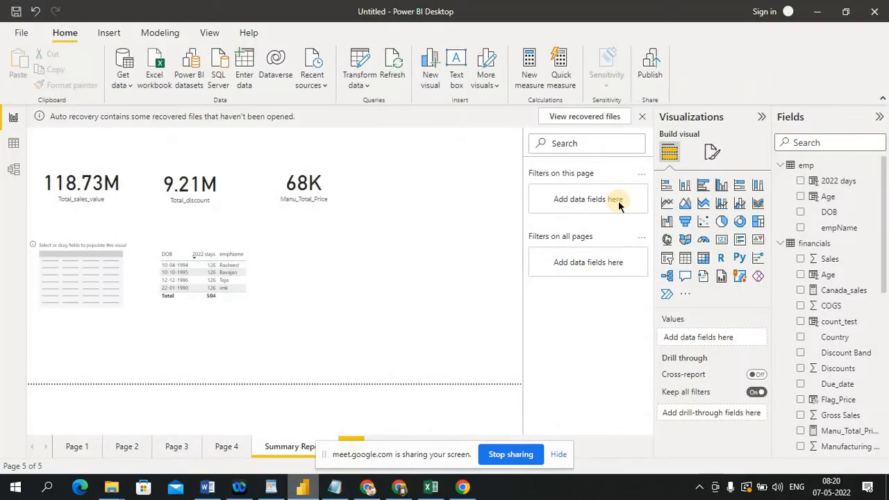
right_click(809, 167)
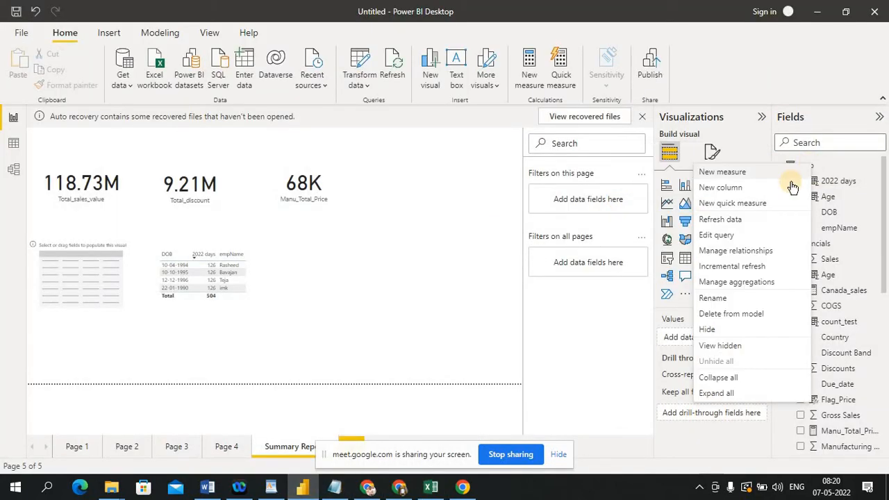
left_click(725, 223)
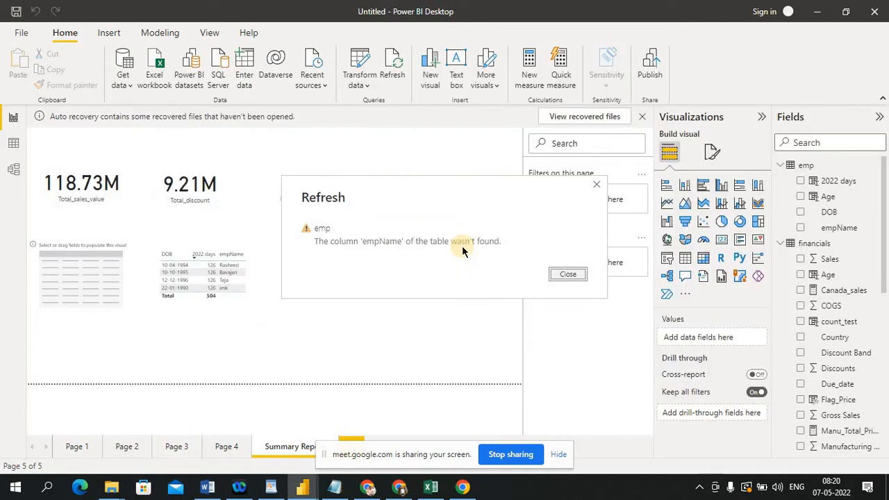
- Check the DOB workbook's column headers in Excel against the emp fields in Power BI Desktop, and dismiss the refresh message
key("alt+Tab")
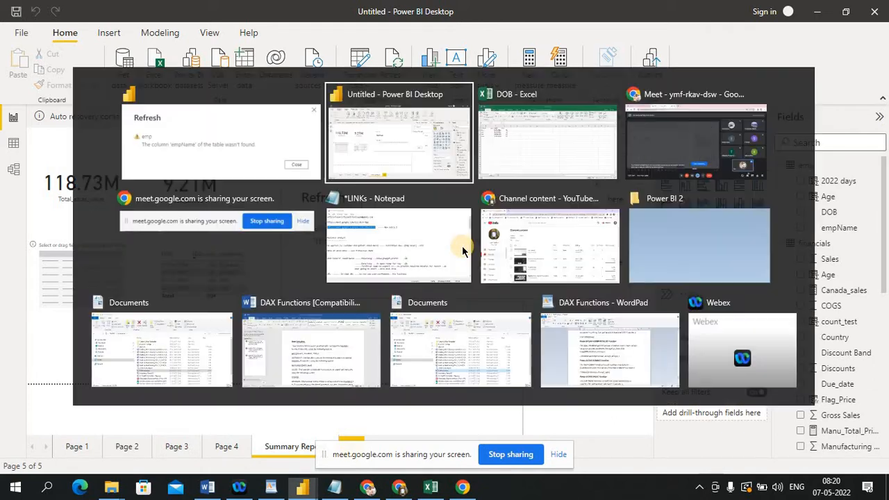
key("alt+Tab")
key("Tab")
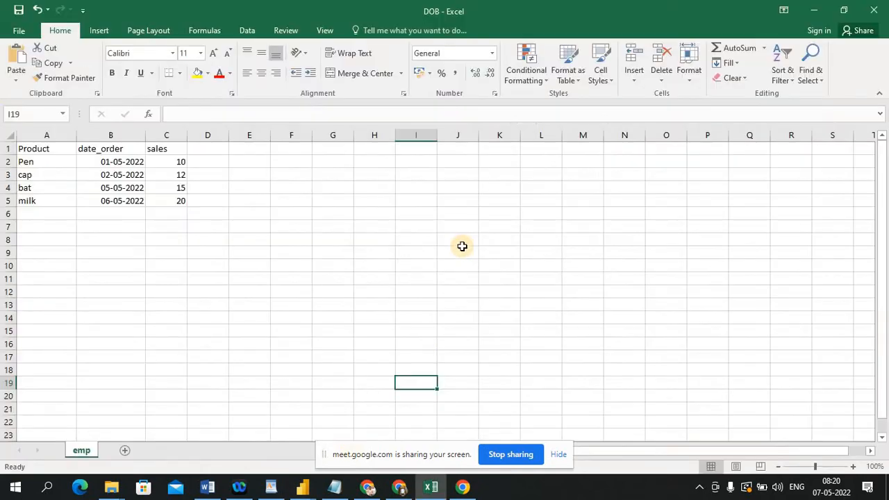
left_click(247, 213)
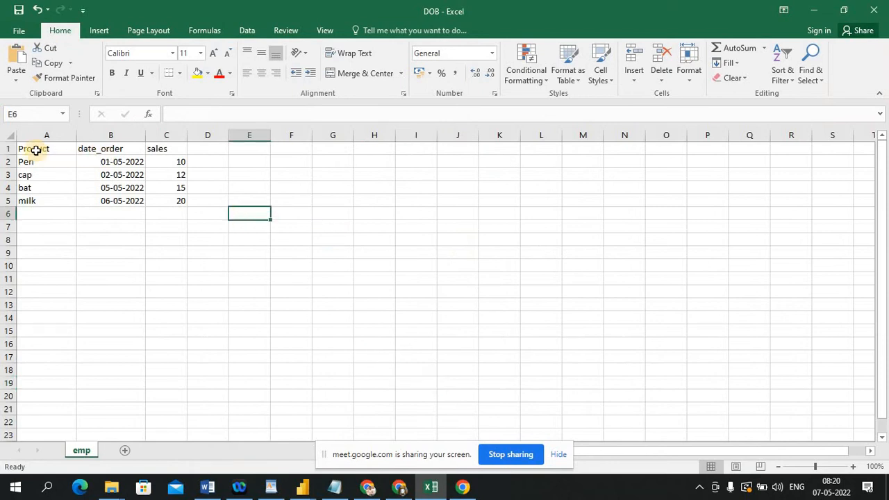
key("alt+Tab")
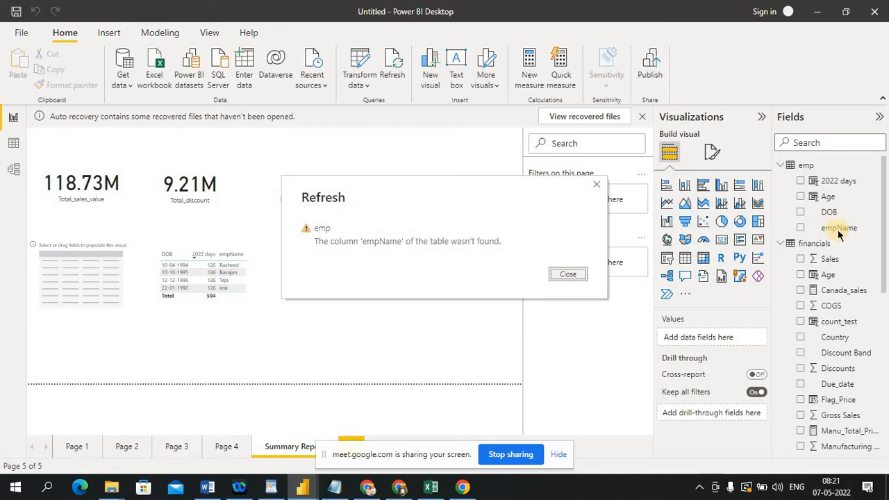
left_click(593, 187)
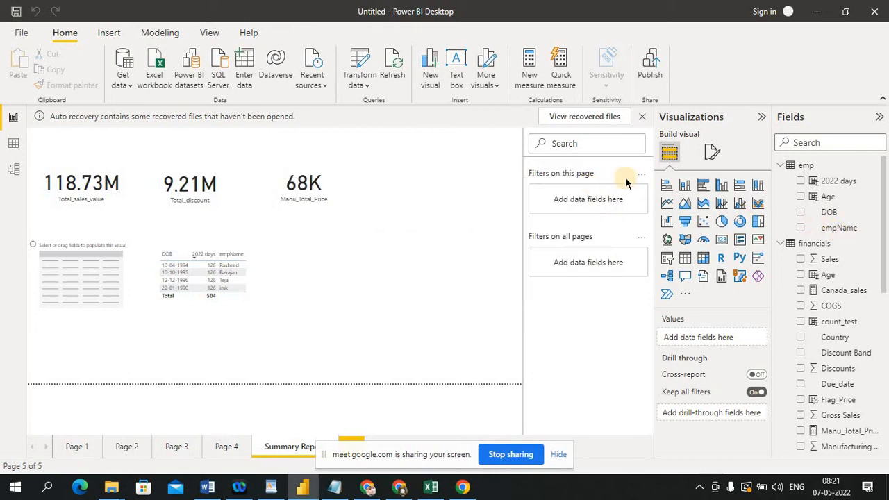
- Compare the DOB workbook's columns in Excel with the emp table's columns in Power BI Desktop's Data view
key("alt+Tab")
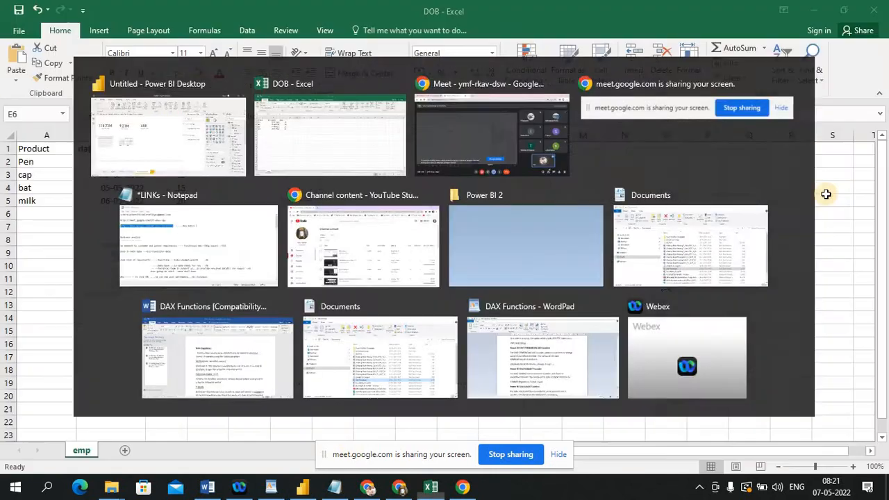
left_click(201, 275)
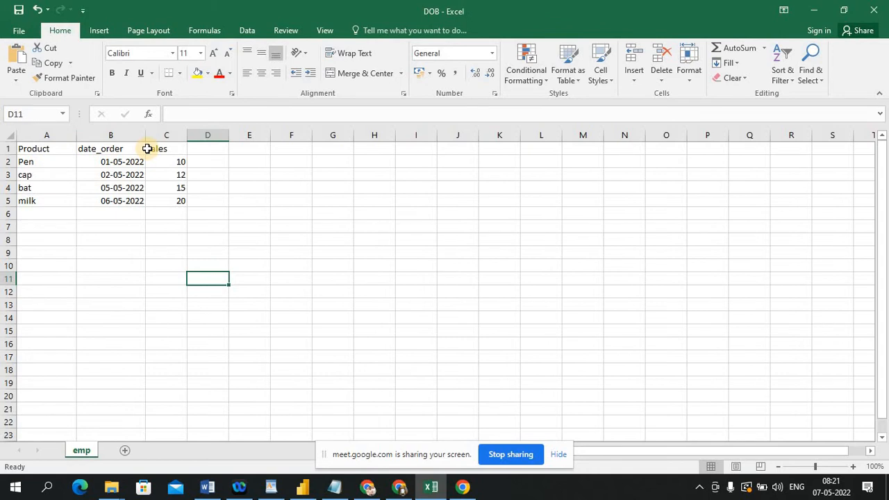
key("alt+Tab")
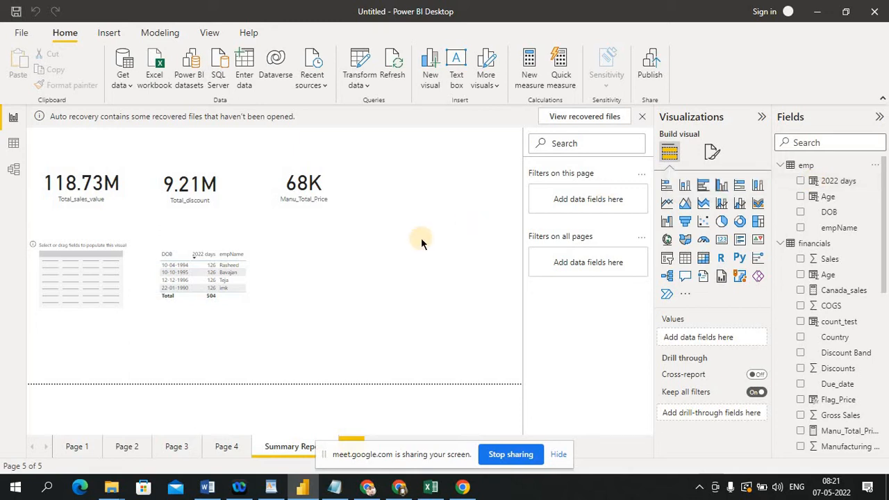
left_click(14, 143)
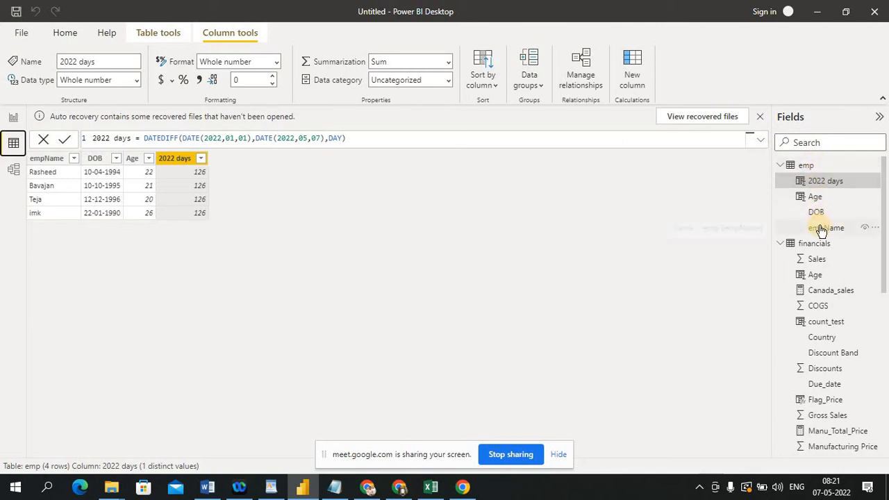
key("alt+Tab")
left_click(355, 201)
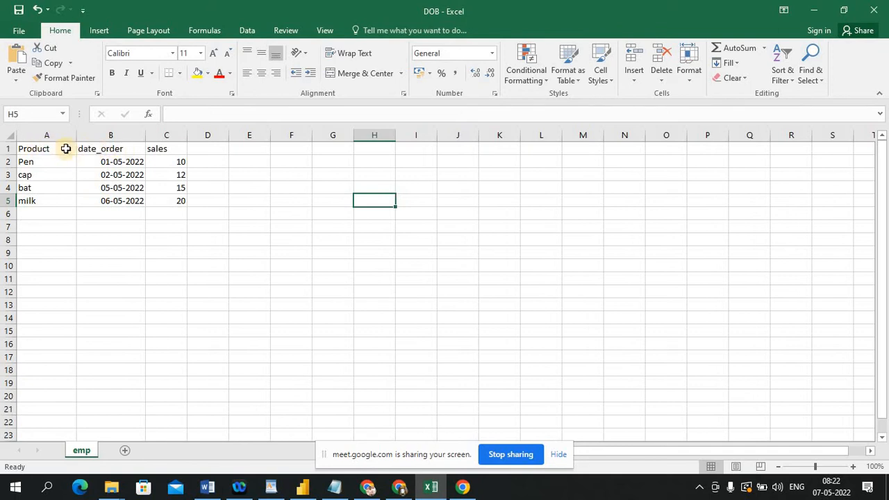
key("alt+Tab")
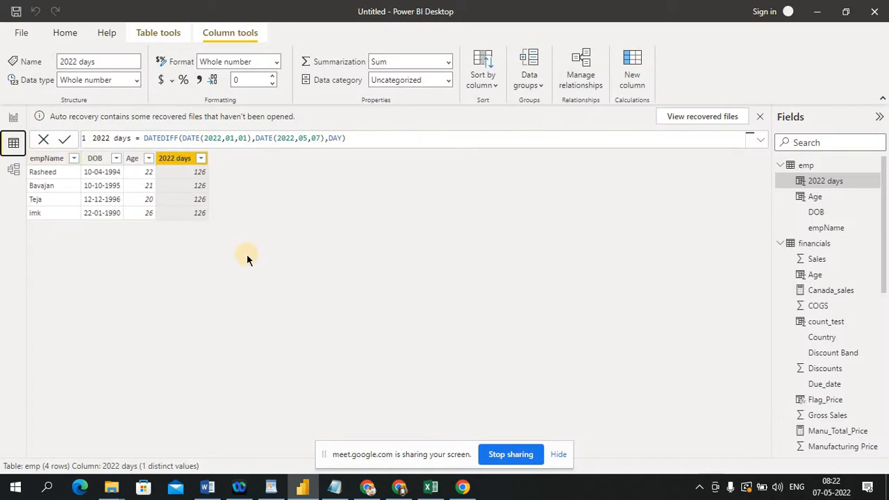
- Switch to Report view and try to load the emp sheet from the DOB Excel workbook
left_click(13, 117)
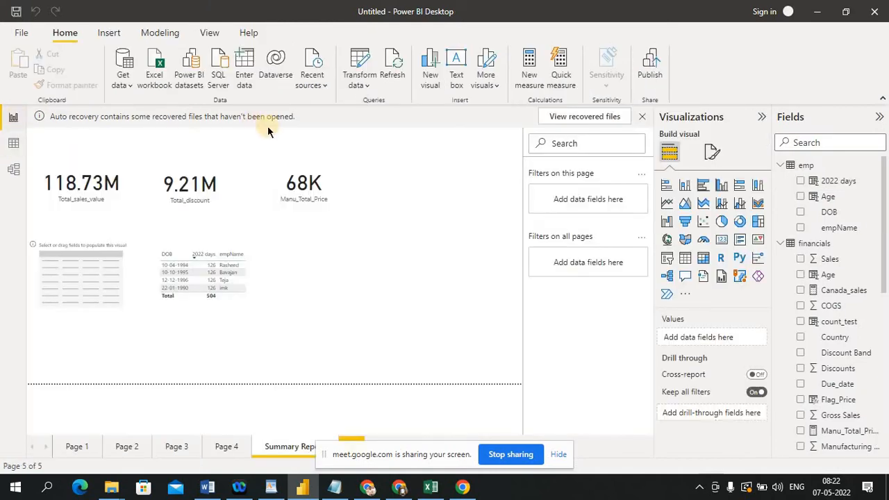
left_click(123, 83)
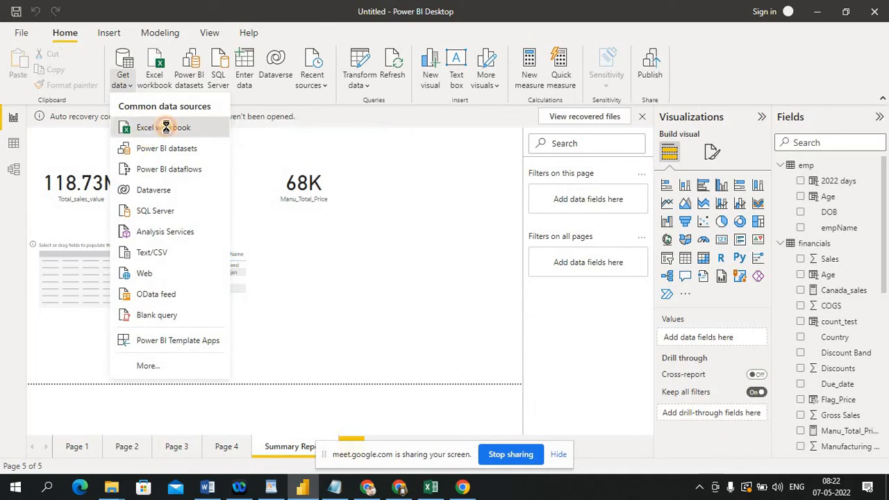
left_click(164, 127)
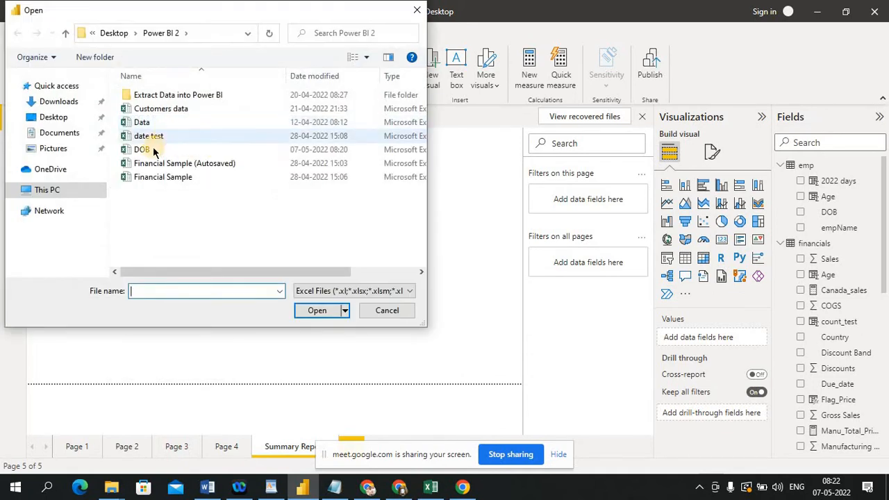
left_click(159, 148)
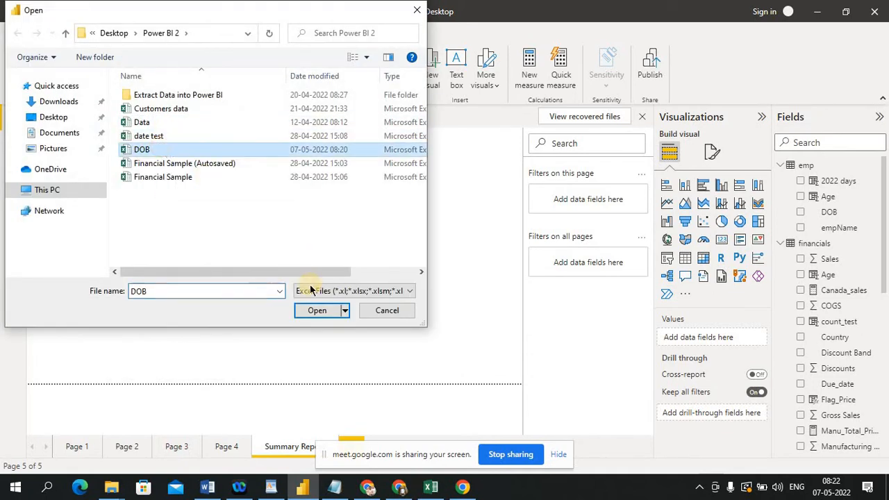
left_click(318, 311)
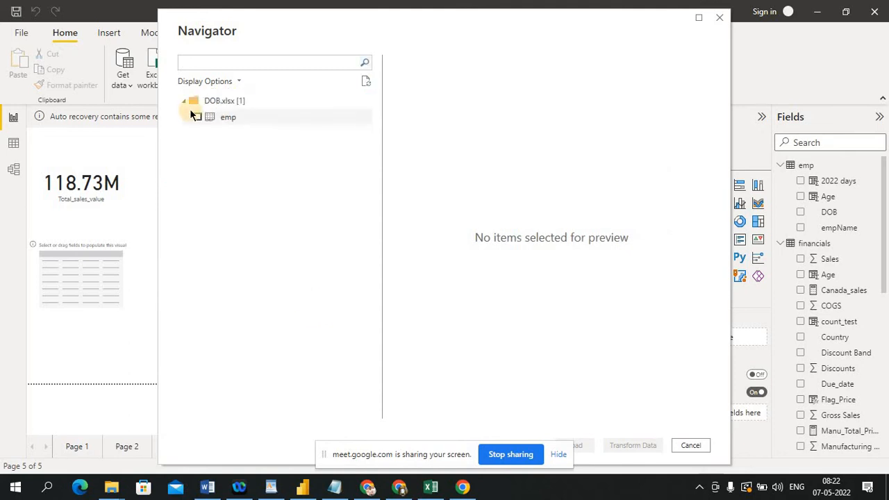
left_click(198, 118)
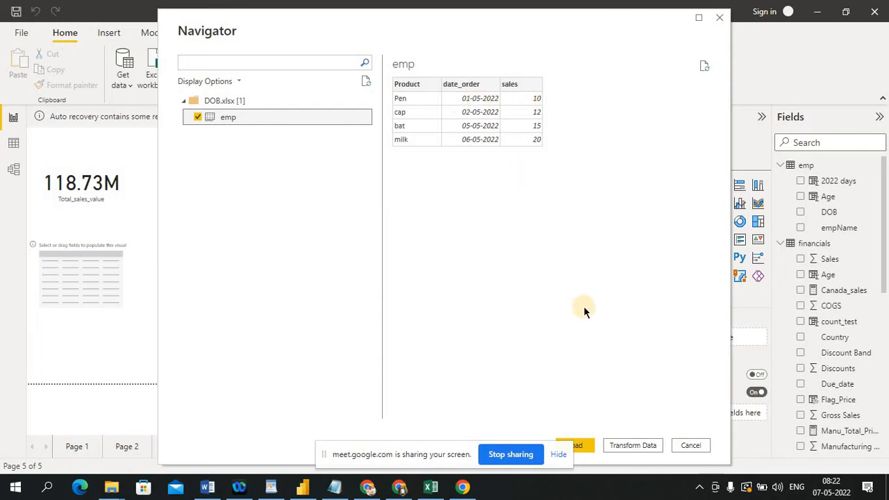
left_click(588, 445)
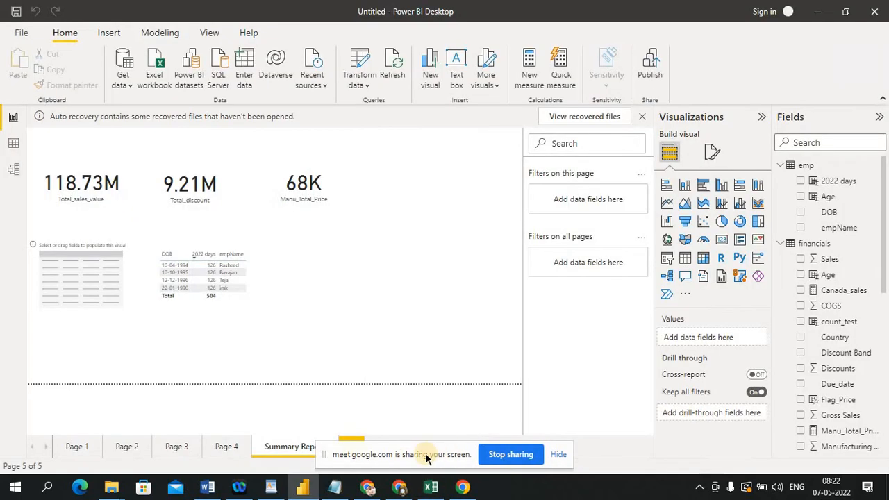
left_click_drag(426, 459, 613, 488)
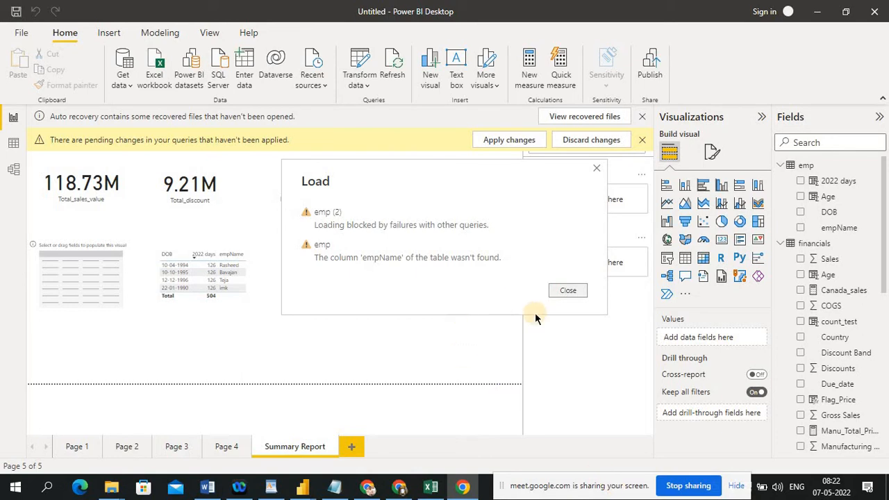
- Dismiss the load message and try to apply the pending query changes for emp (2)
left_click(568, 291)
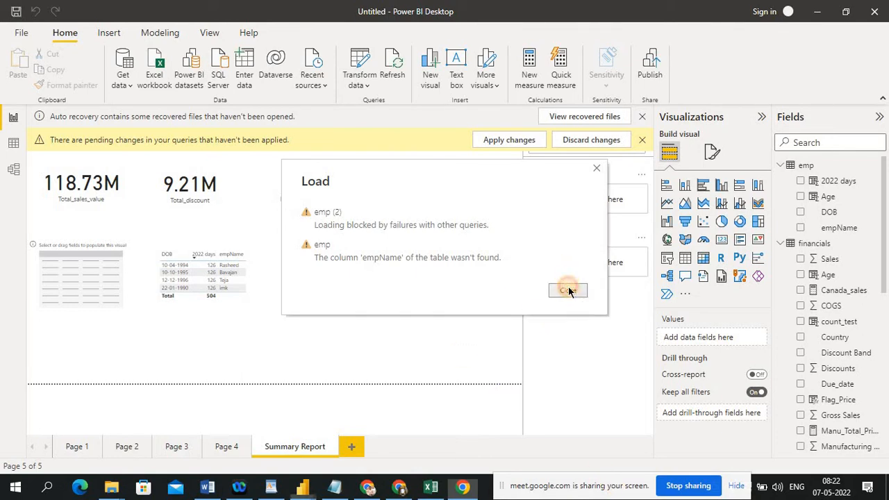
left_click(492, 140)
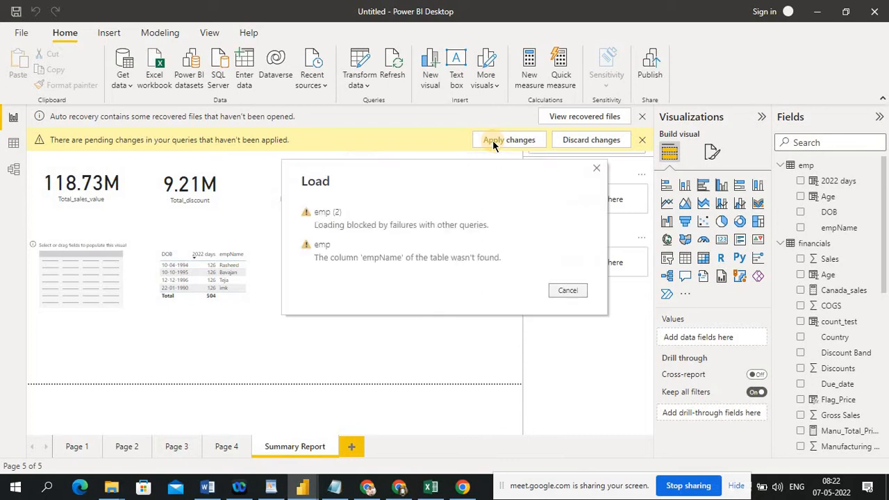
left_click(567, 293)
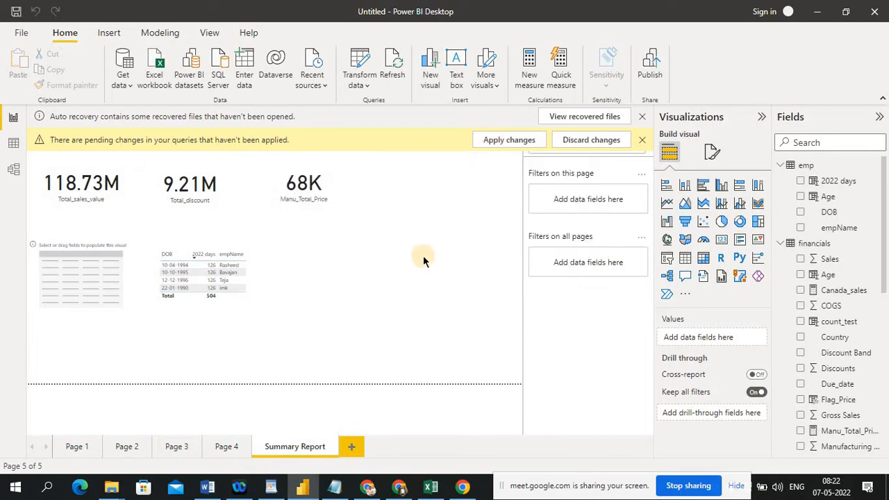
- Switch to the DOB workbook in Excel and rename the emp sheet as emp1
key("alt+Tab")
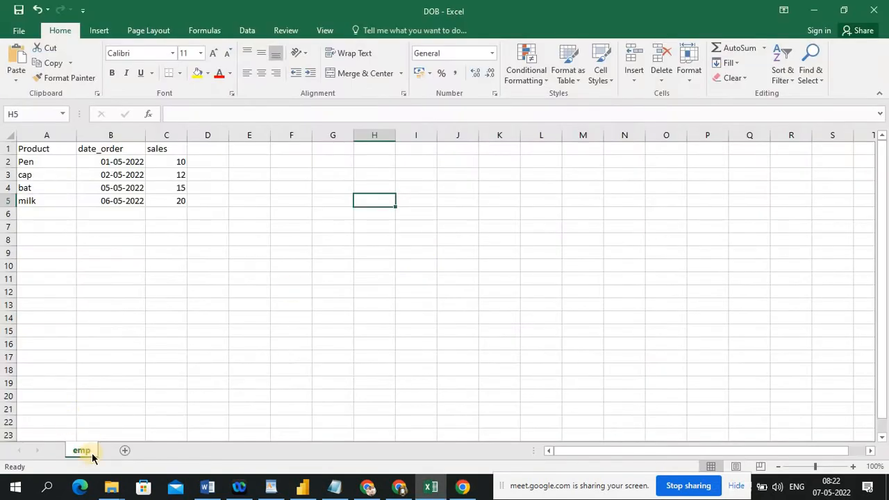
double_click(83, 450)
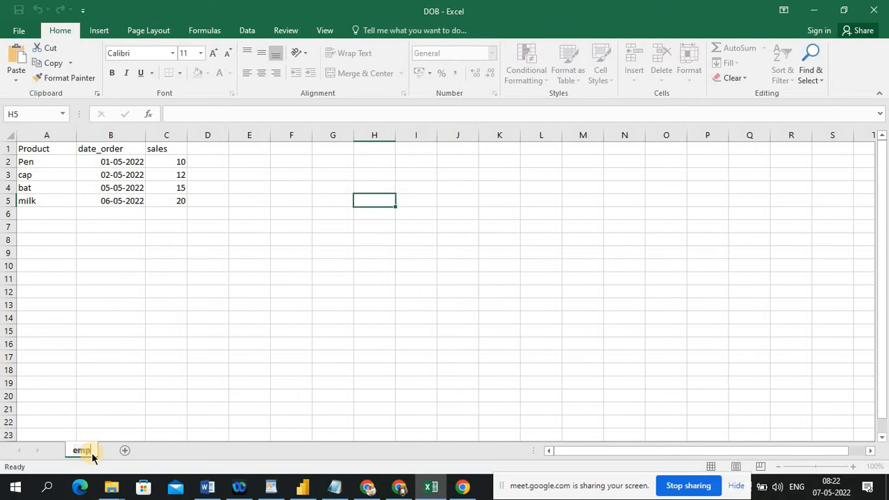
type("1")
left_click(198, 356)
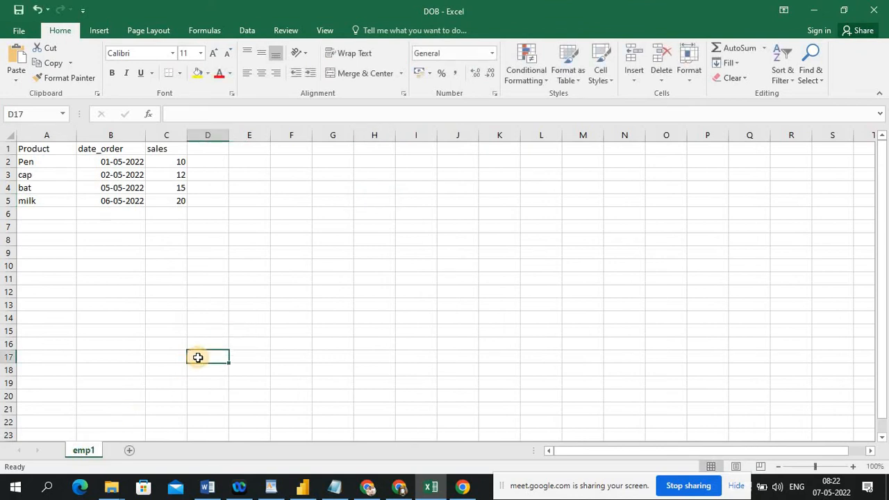
- Switch to Power BI Desktop and try to load the emp1 sheet from the DOB Excel workbook
key("alt+Tab")
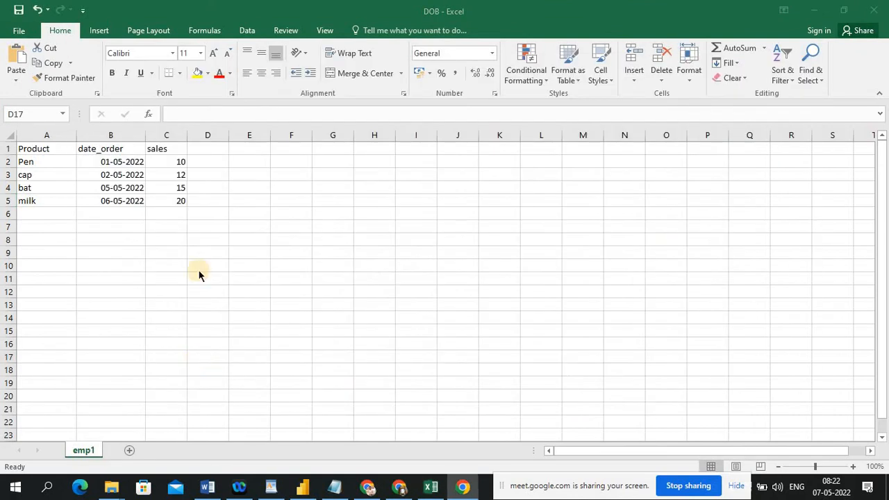
key("alt+Tab")
key("alt+Tab")
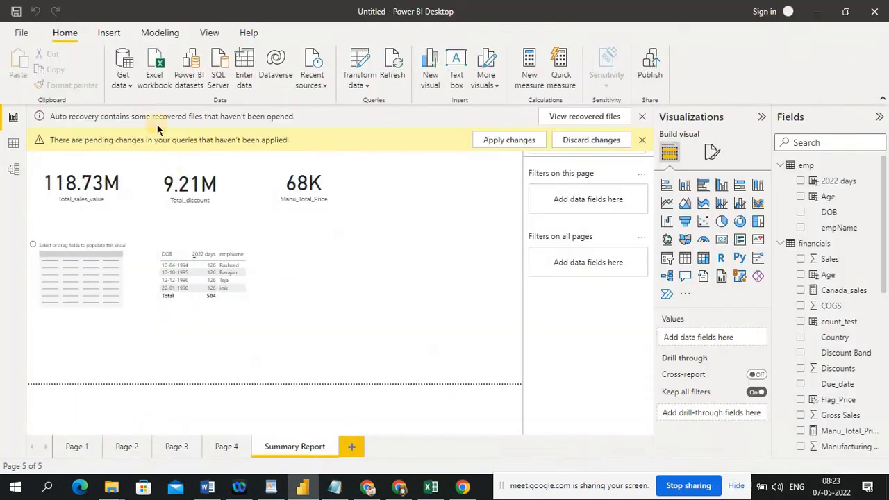
left_click(124, 82)
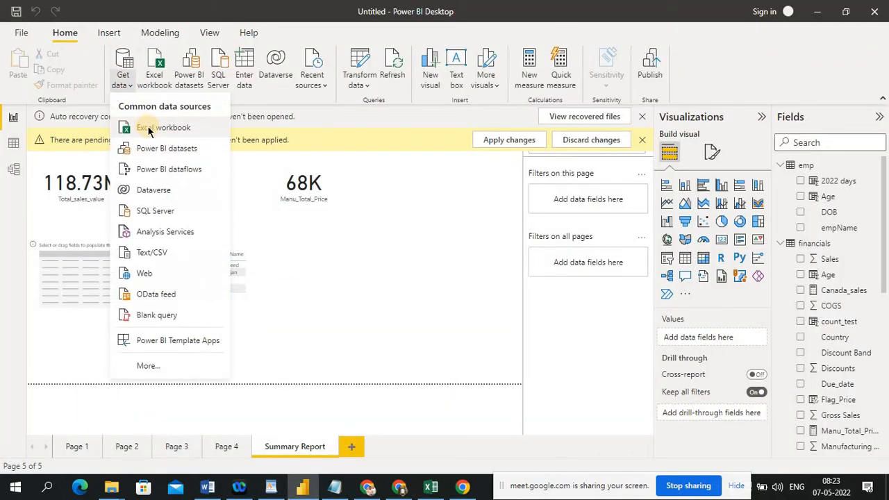
left_click(127, 125)
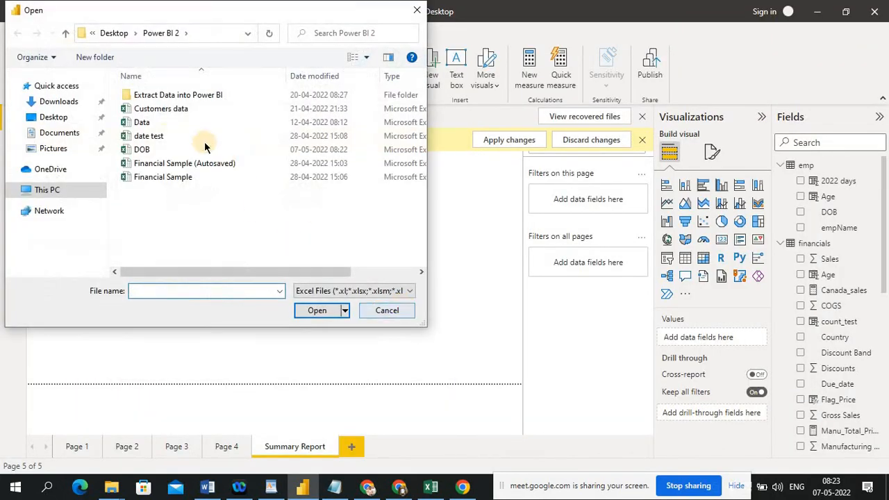
left_click(152, 149)
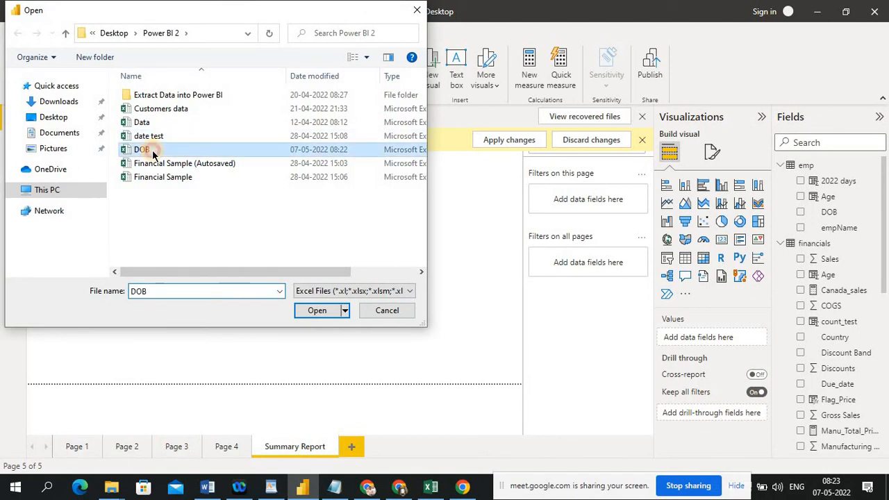
left_click(317, 311)
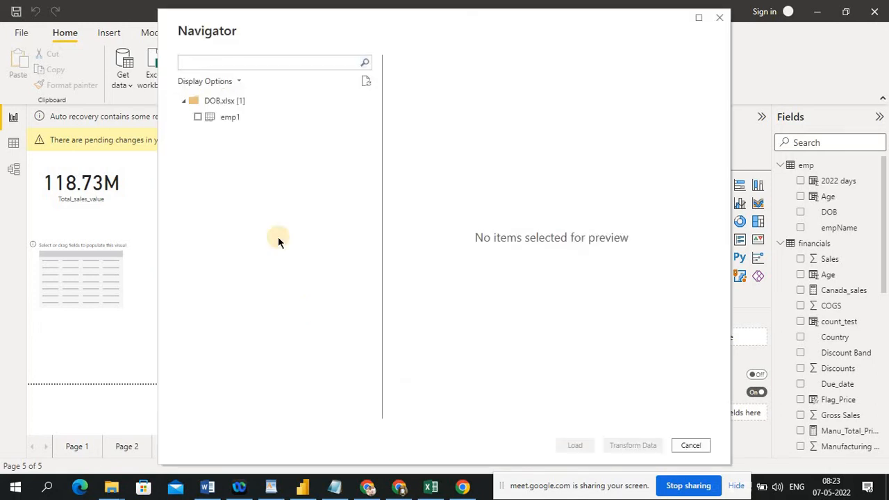
left_click(197, 117)
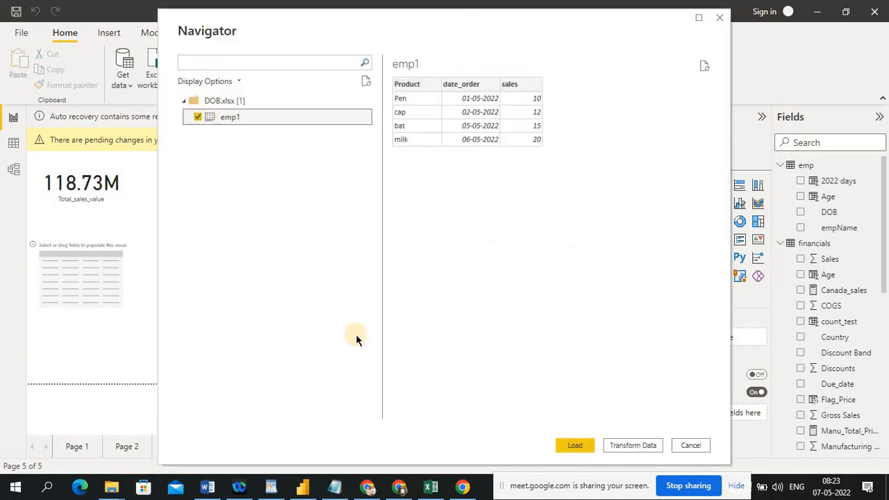
left_click(578, 448)
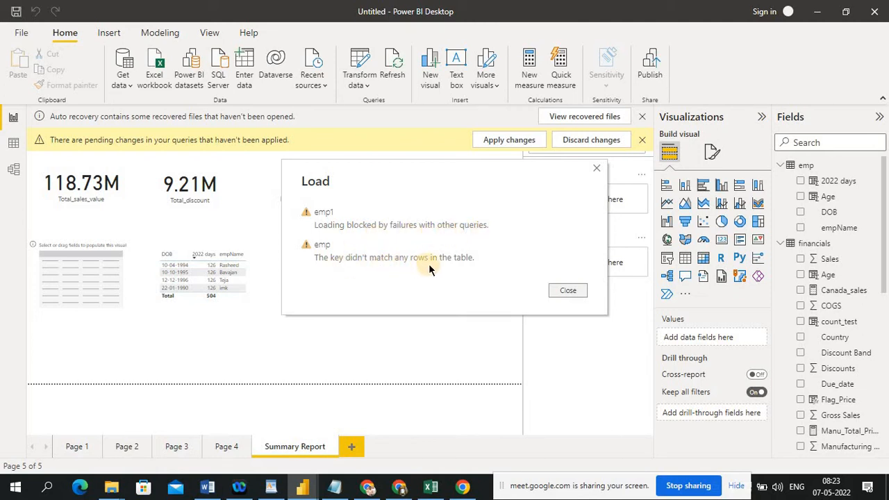
- Try to apply the pending query changes for emp (2) and emp1, closing the load messages
left_click(573, 289)
left_click(503, 140)
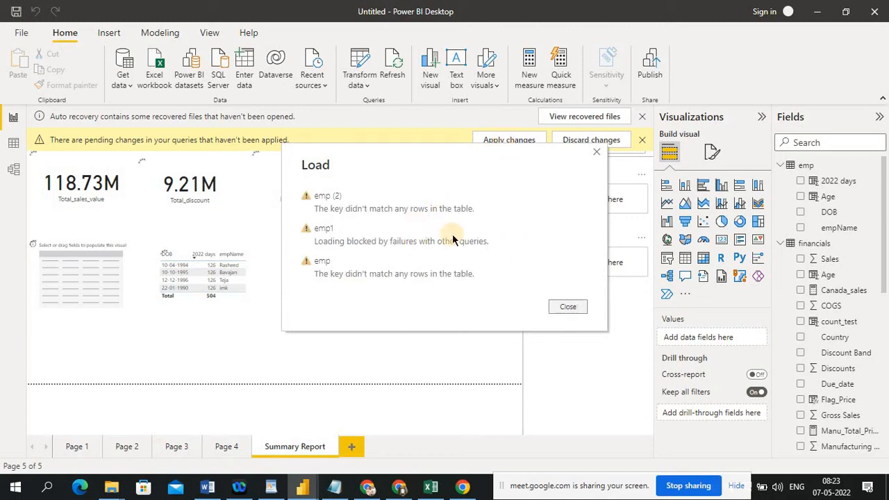
left_click(566, 307)
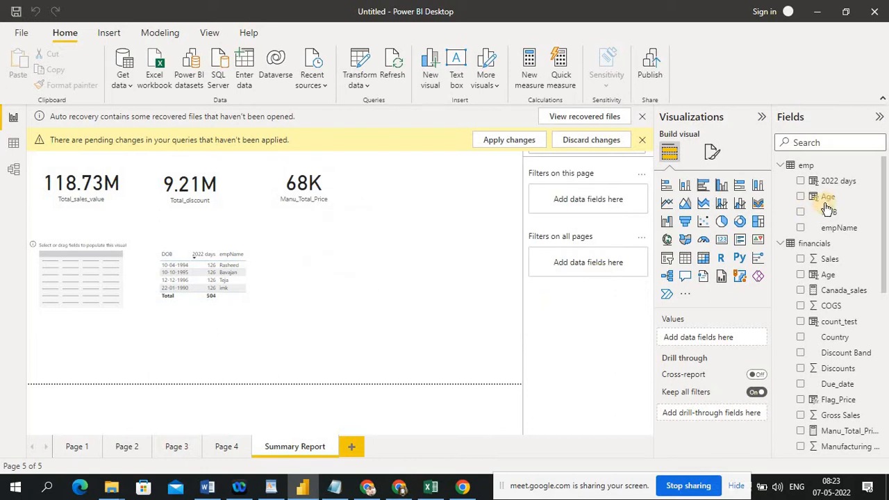
- Try to delete the emp table from the model and dismiss the pending changes message
left_click(873, 170)
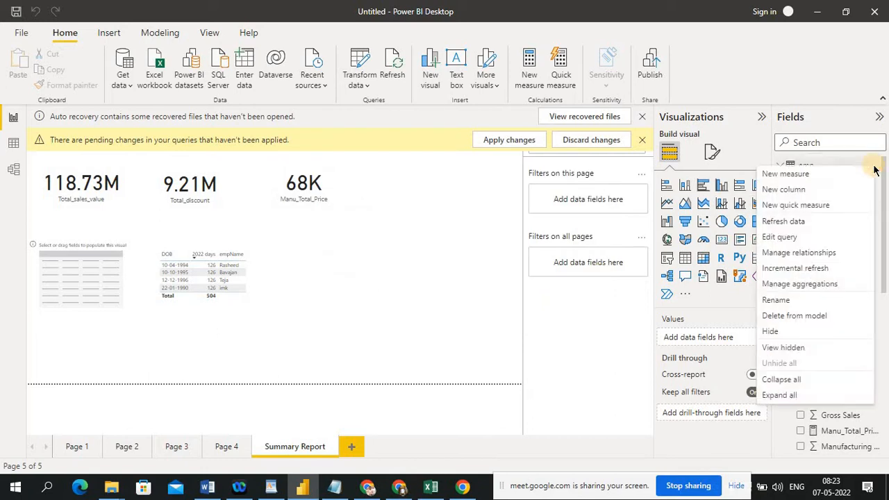
left_click(850, 157)
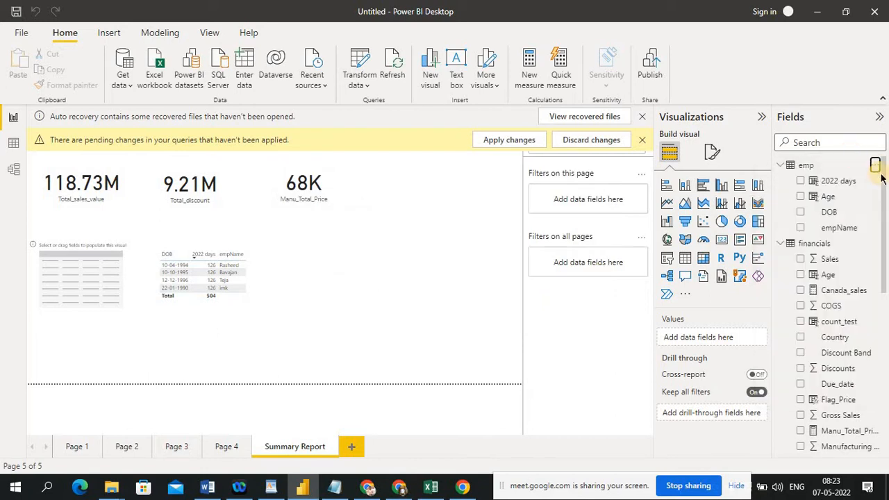
left_click(874, 169)
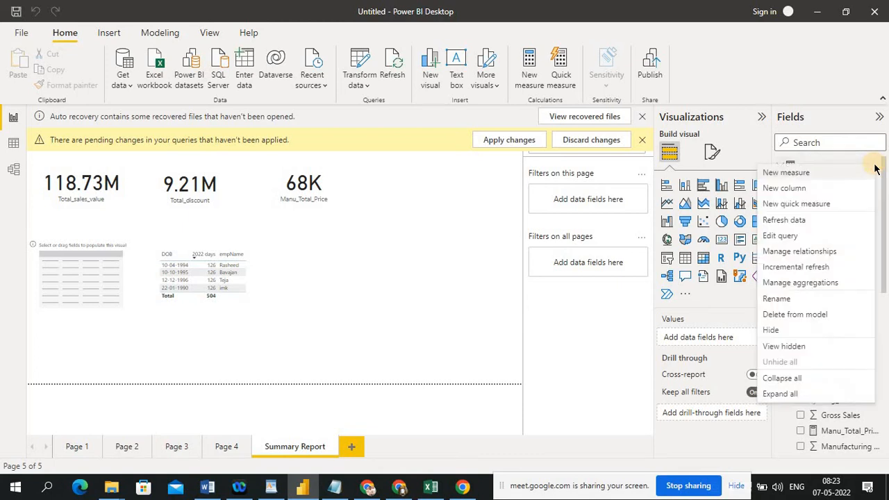
left_click(810, 316)
left_click(517, 269)
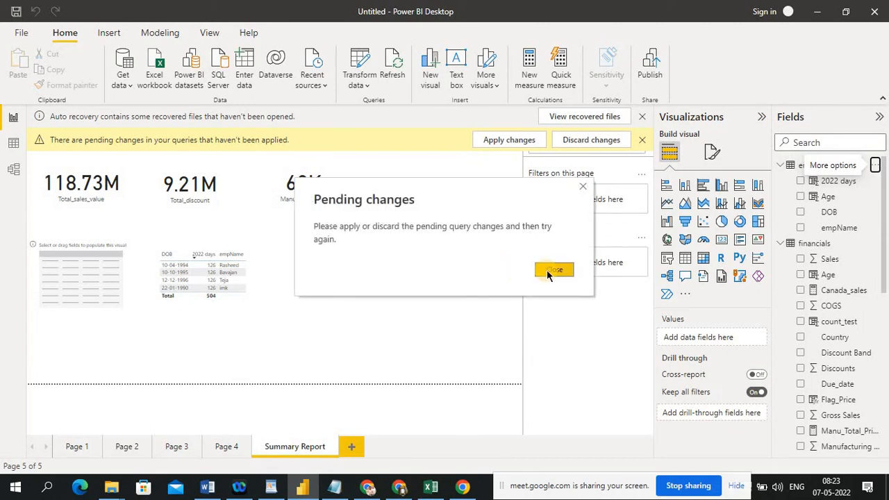
left_click(548, 273)
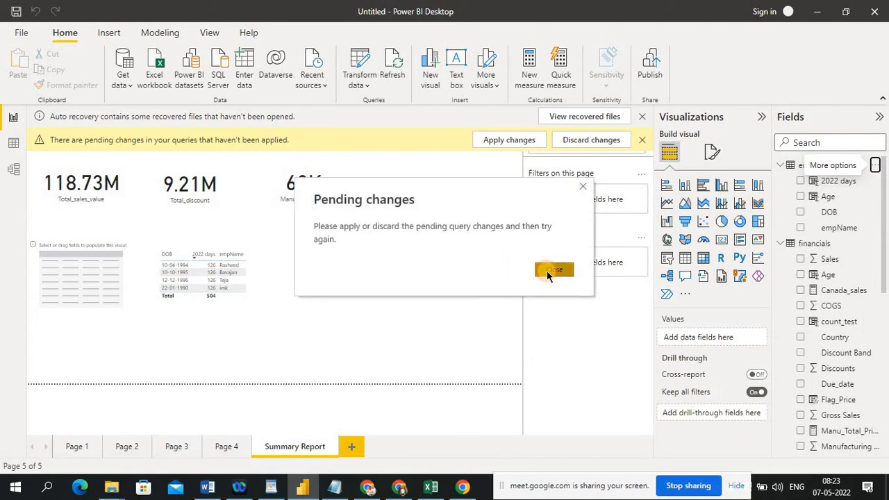
- Retry applying the pending query changes, and discard the changes to emp (2) and emp1
left_click(497, 140)
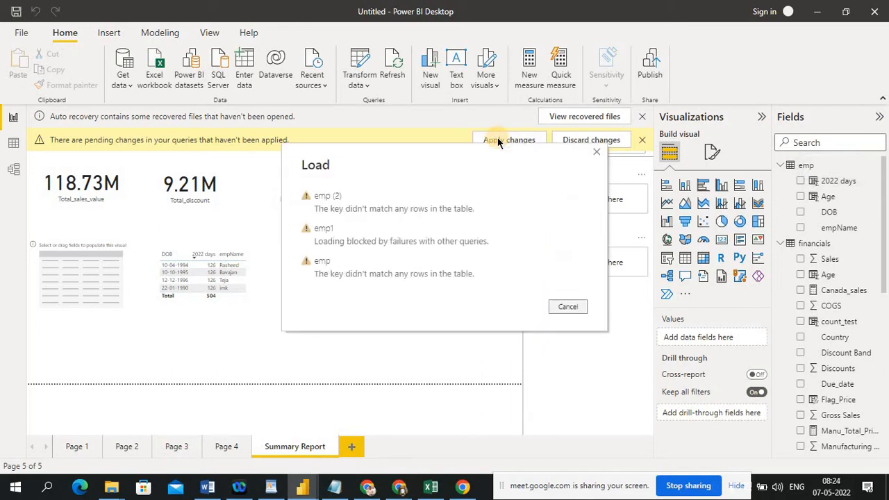
left_click(563, 307)
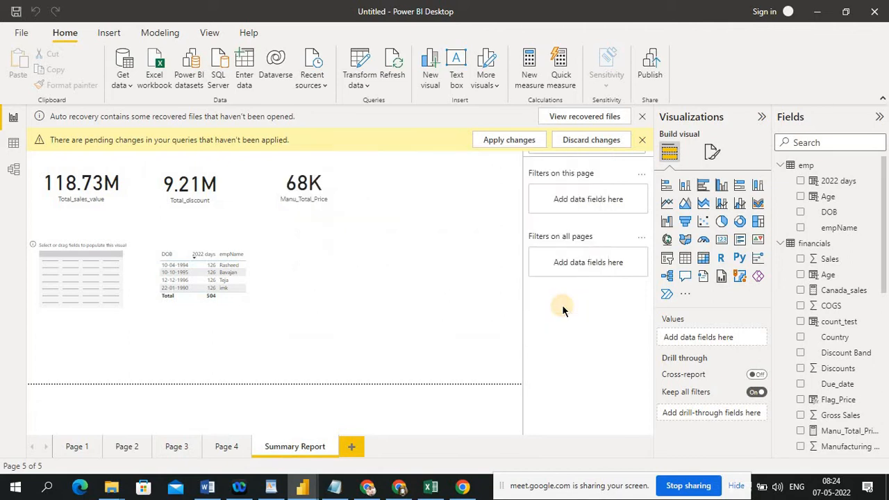
left_click(607, 139)
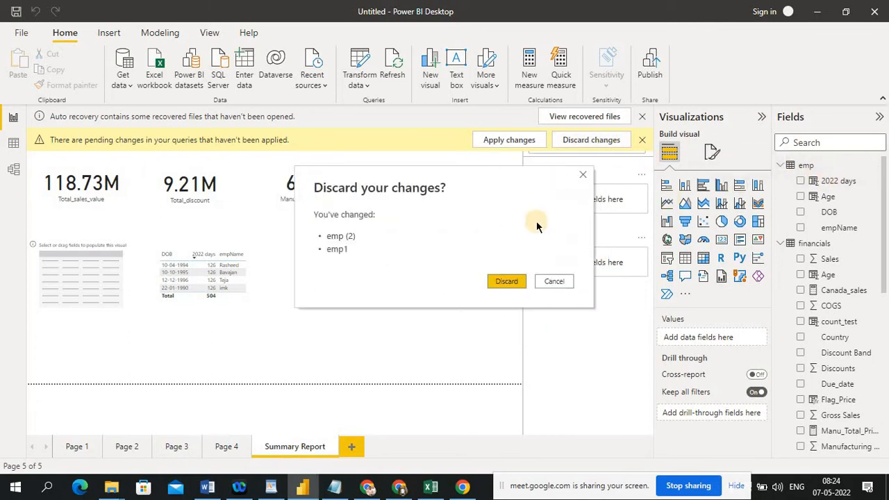
left_click(512, 286)
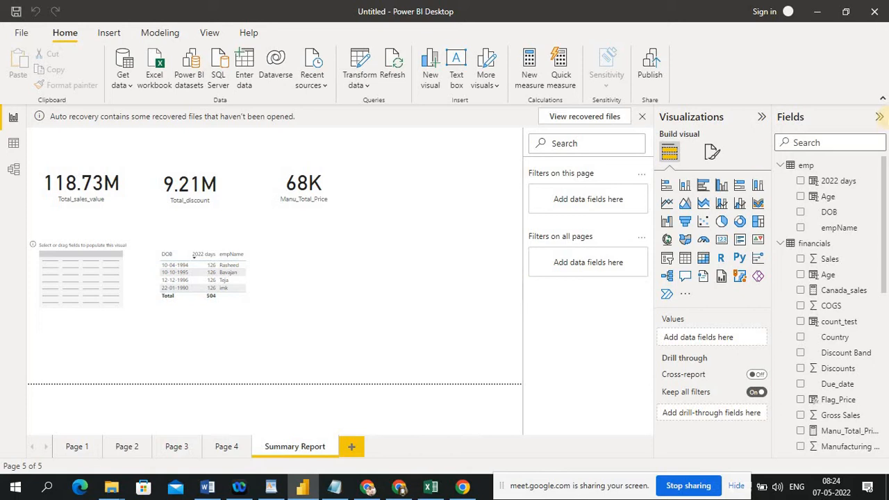
- Open the list of commands for the emp table
left_click(873, 165)
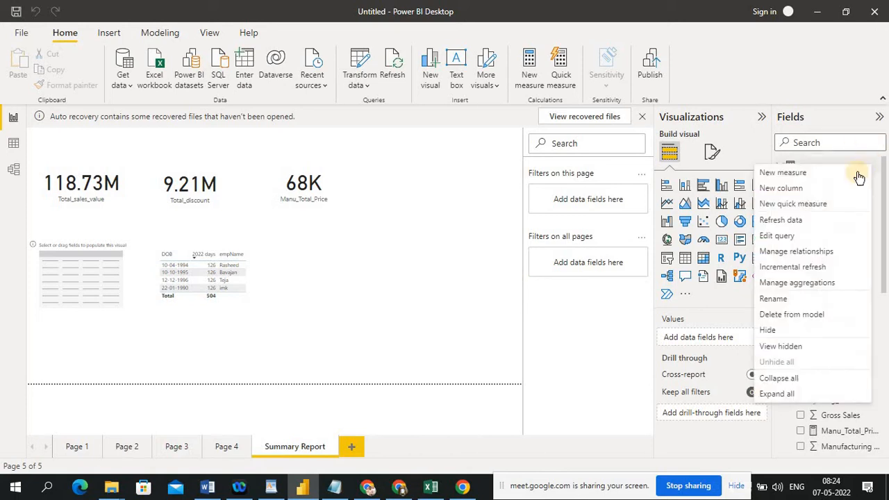
- Delete the emp table from the data model
left_click(789, 315)
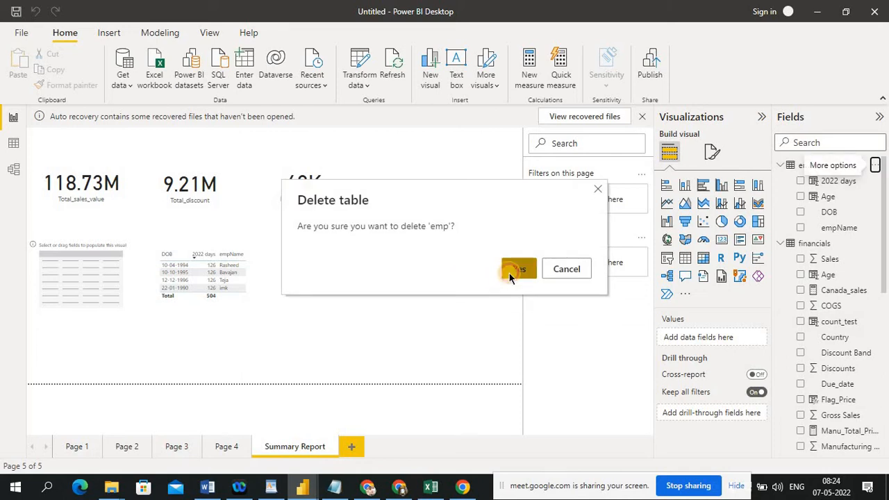
left_click(517, 270)
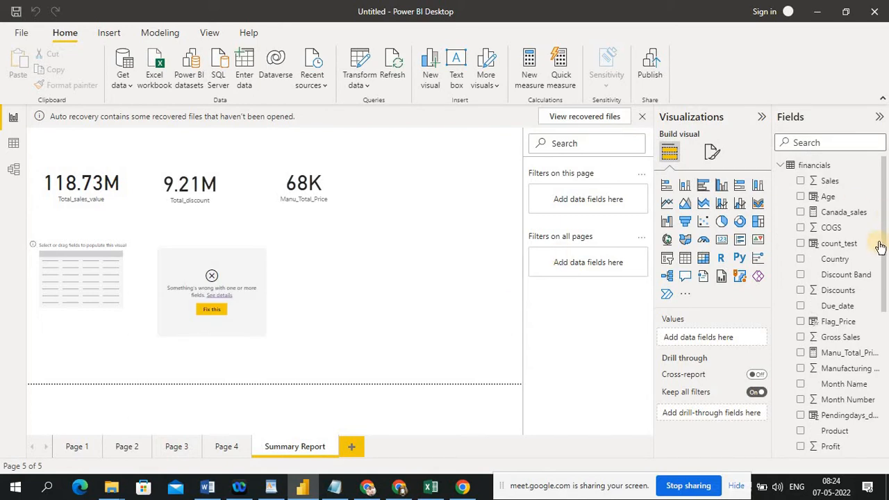
scroll(885, 272, "down", 6)
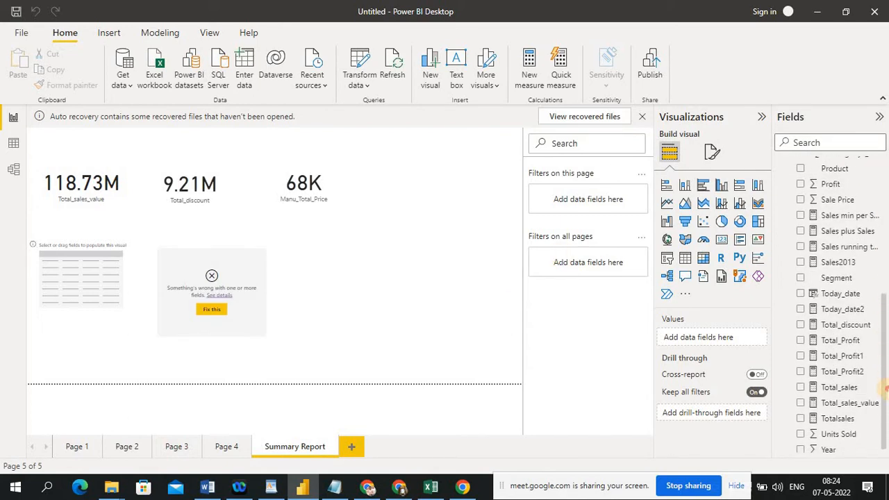
scroll(884, 285, "up", 5)
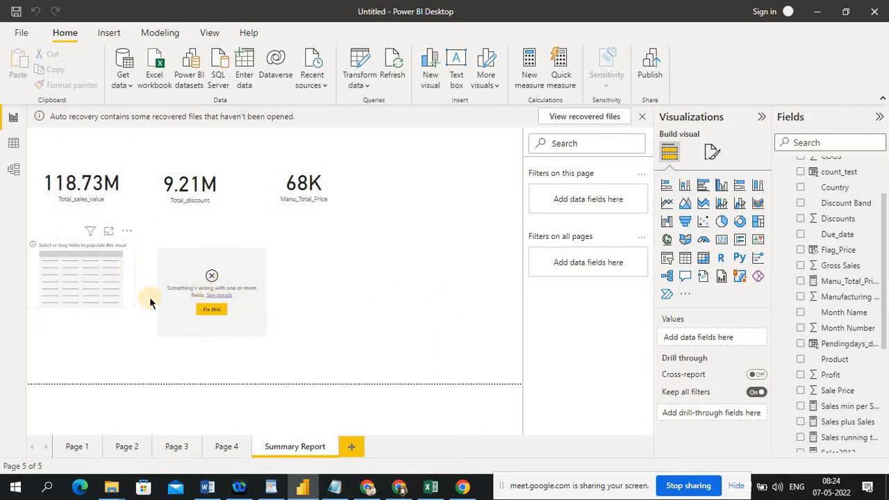
- Delete the broken visual and the empty table visual from the Summary Report page
left_click(254, 259)
key("Delete")
left_click(104, 295)
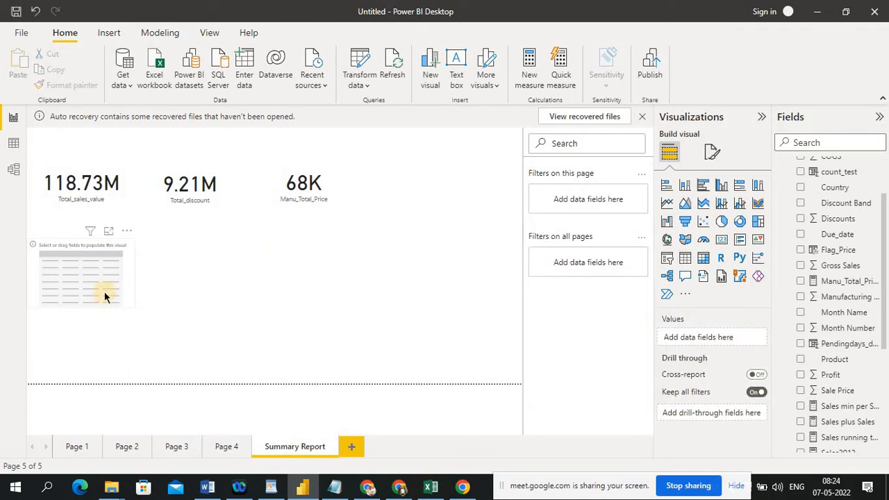
key("Delete")
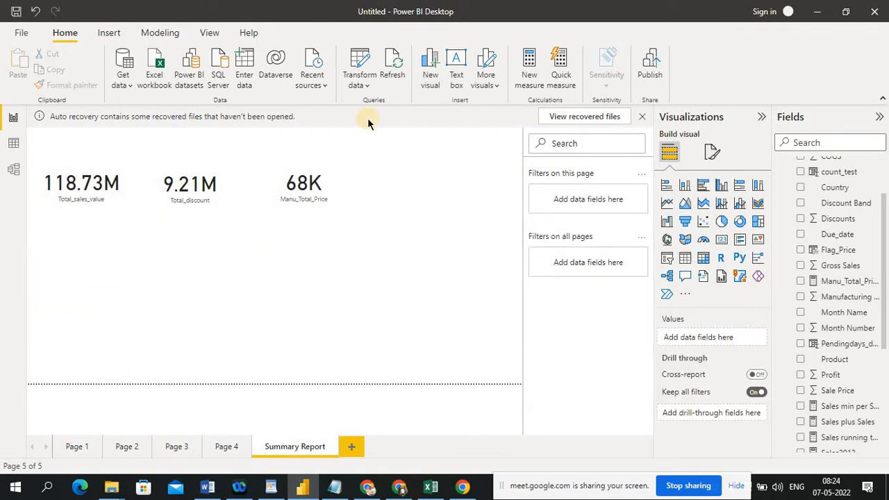
- Import the emp1 sheet from the DOB Excel workbook in the Power BI 2 folder into the report
left_click(125, 79)
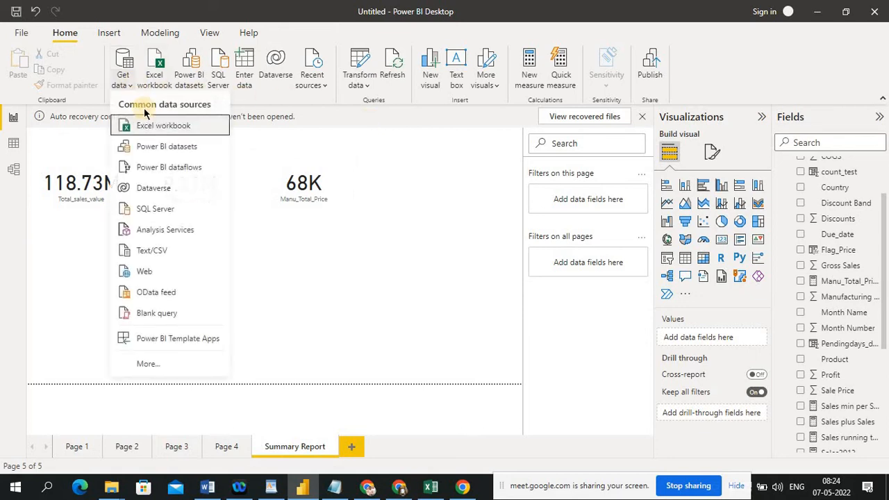
left_click(150, 129)
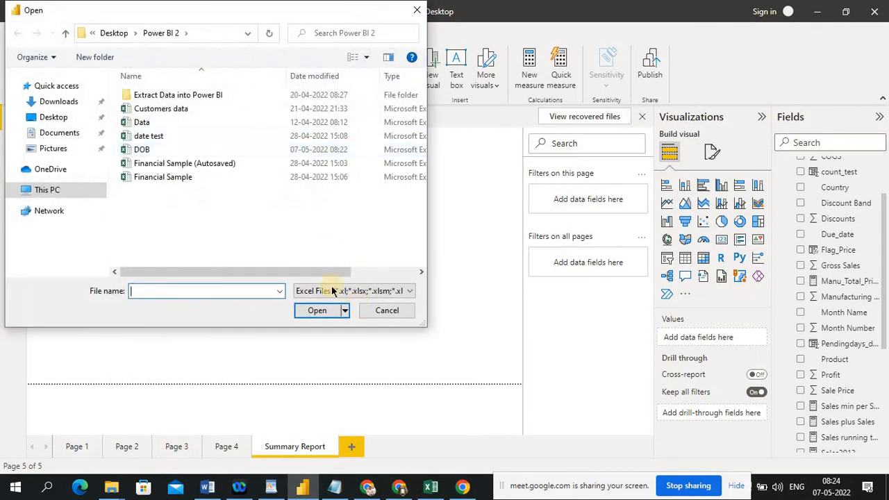
left_click(156, 150)
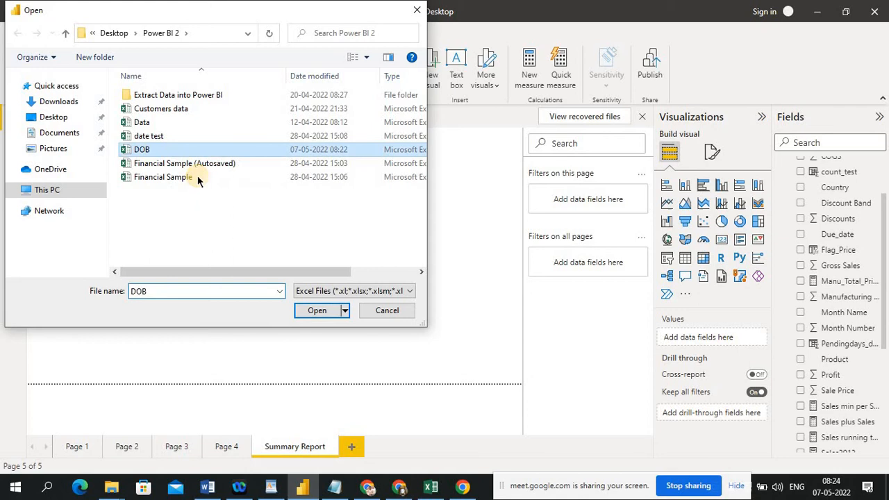
left_click(307, 313)
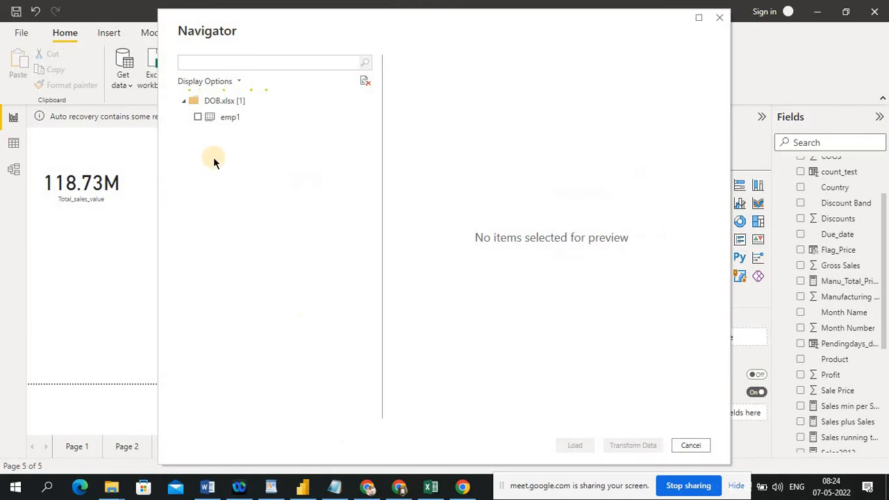
left_click(197, 117)
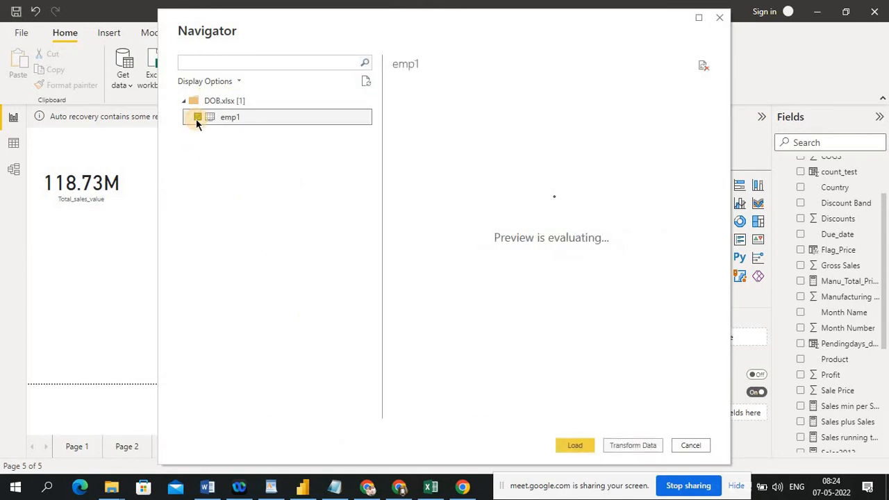
left_click(575, 445)
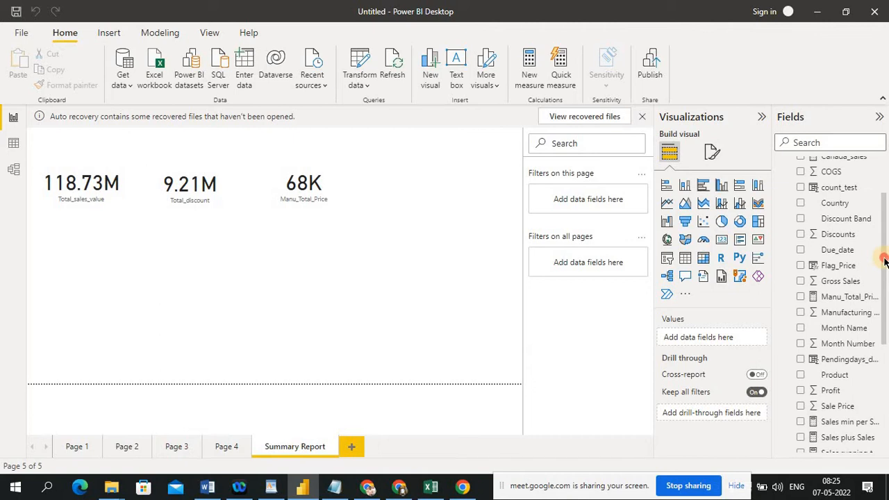
left_click_drag(885, 260, 882, 196)
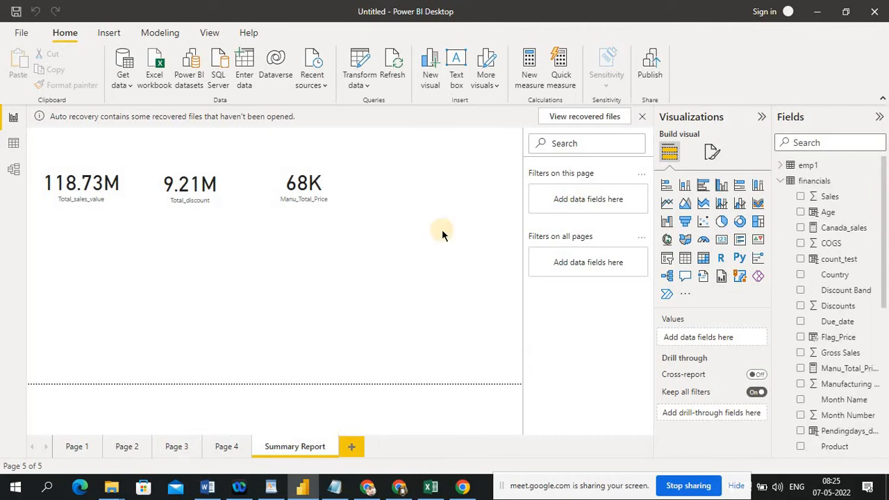
- Add a new report page, expand the emp1 fields and place an empty table visual on the page
left_click(350, 448)
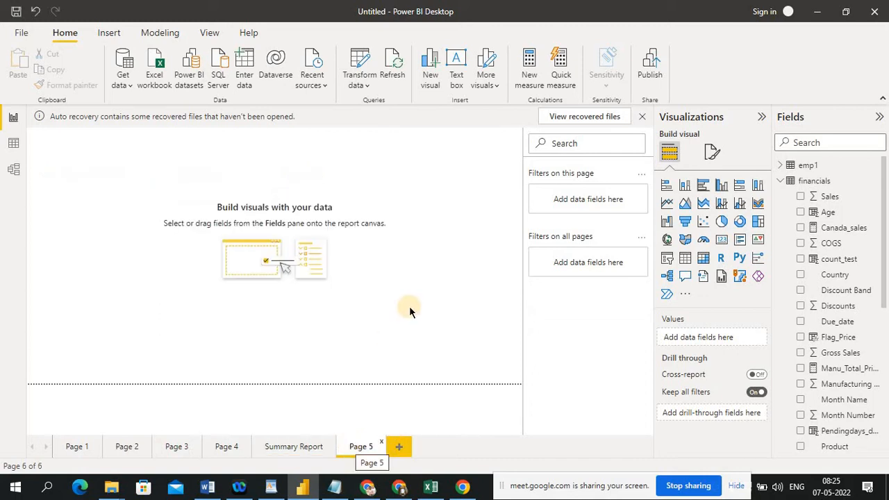
left_click(781, 166)
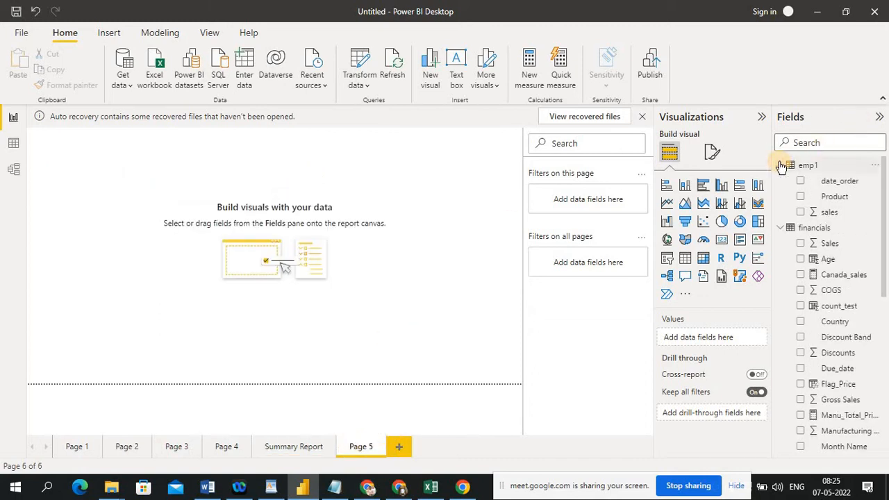
left_click(684, 258)
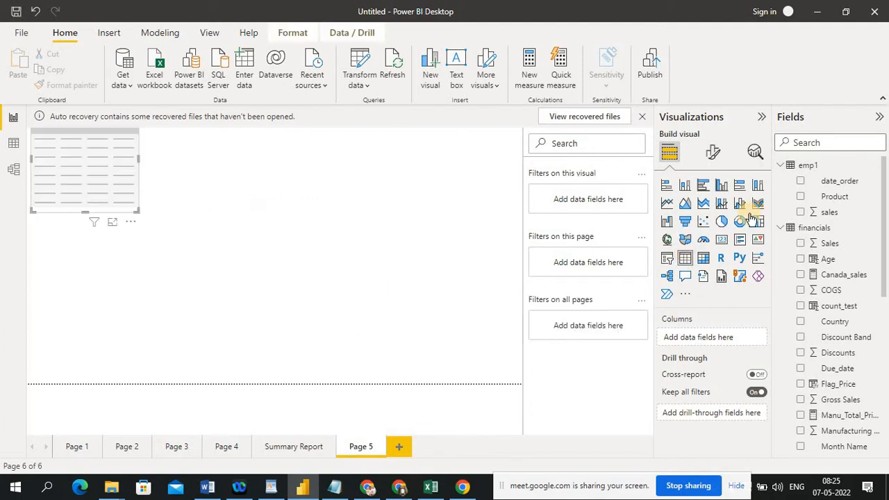
- Fill the table visual with date_order, Product and sales from emp1, and reduce the visual's height
left_click(798, 181)
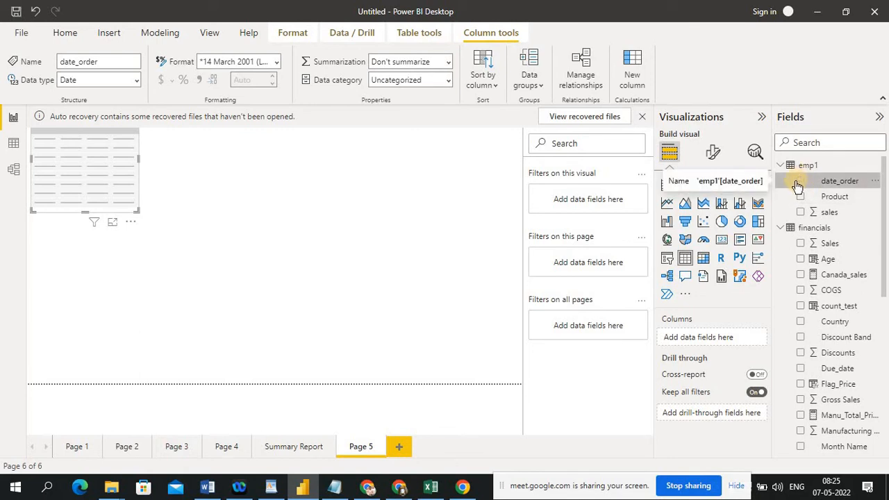
left_click_drag(796, 185, 117, 221)
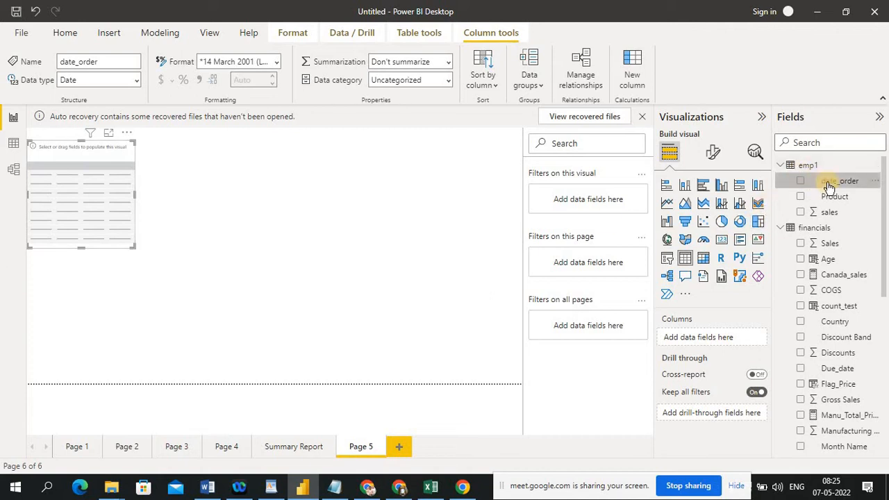
left_click_drag(814, 186, 88, 183)
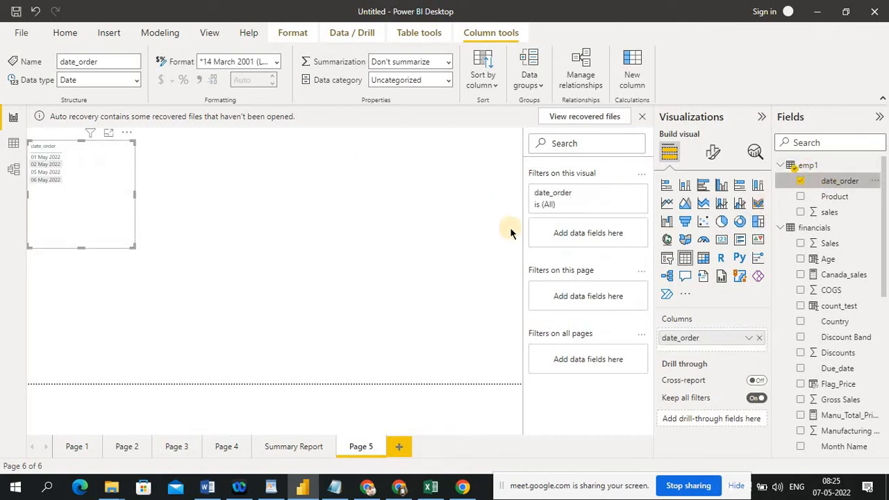
left_click_drag(861, 198, 129, 189)
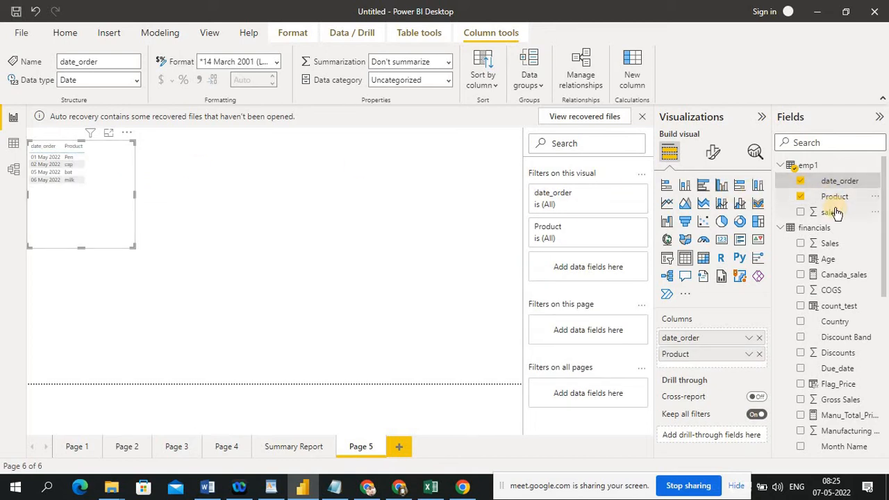
left_click_drag(828, 211, 84, 185)
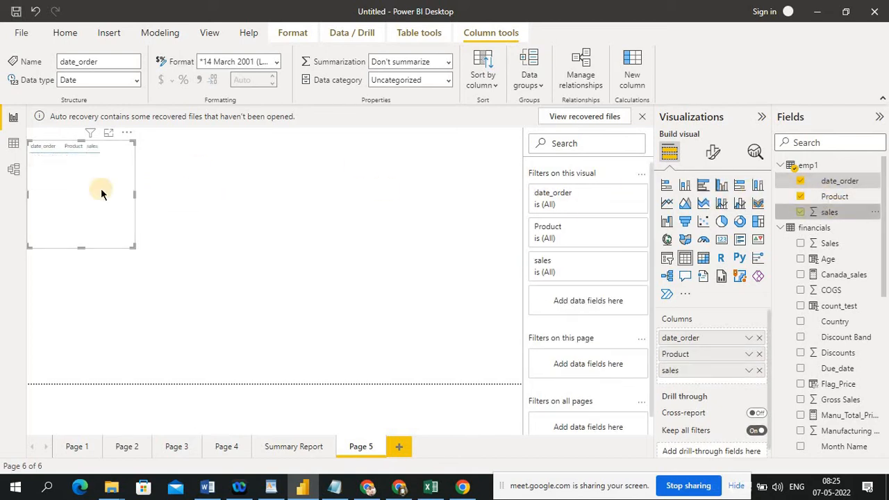
left_click_drag(79, 245, 79, 209)
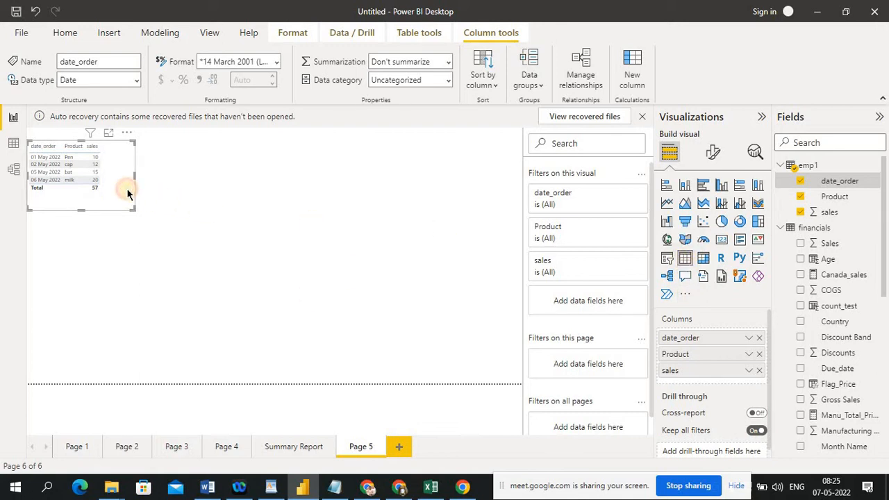
- Set the font size of the table's values to 14
left_click(713, 154)
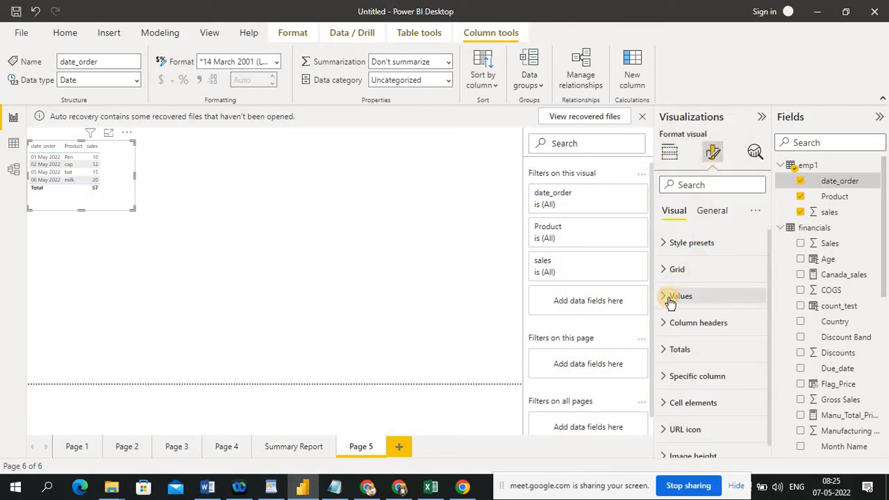
left_click(669, 300)
left_click(755, 353)
left_click(755, 353)
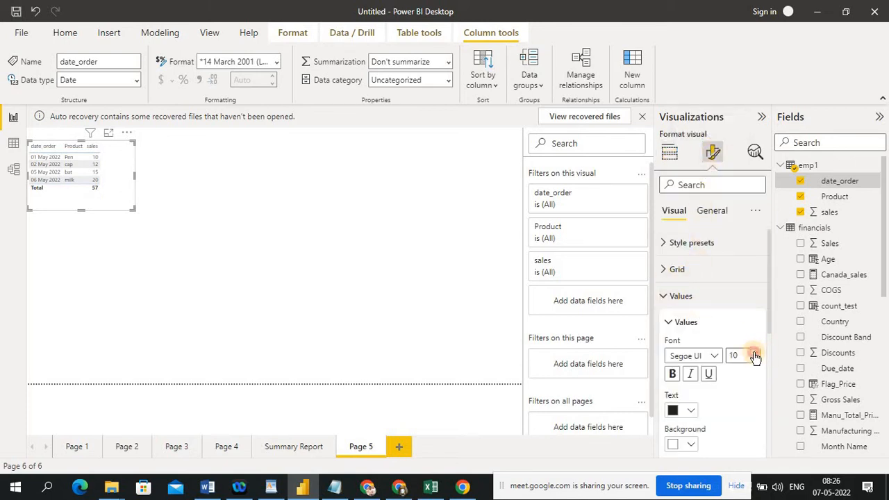
left_click(754, 353)
left_click(755, 352)
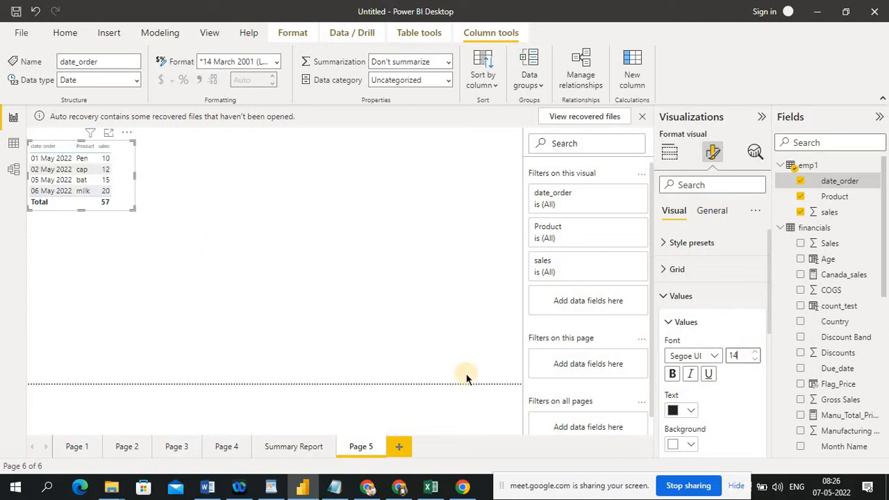
left_click(664, 295)
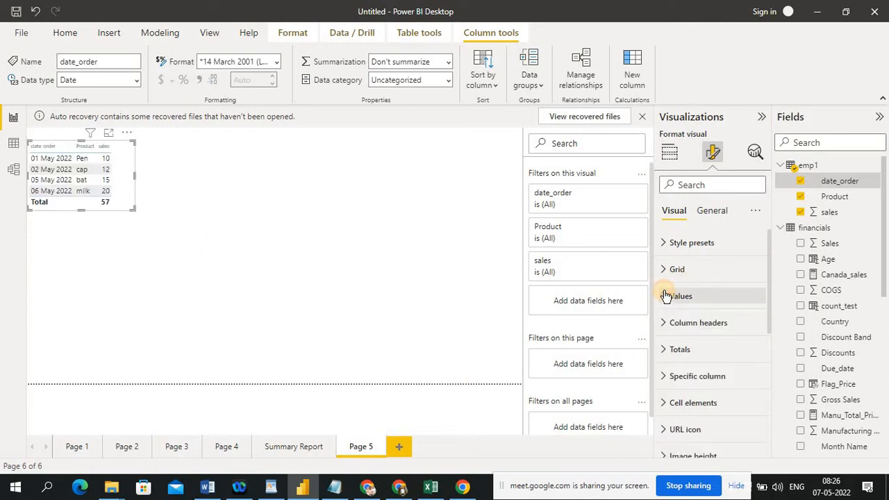
- Set the font size of the table's column headers to 16
left_click(665, 323)
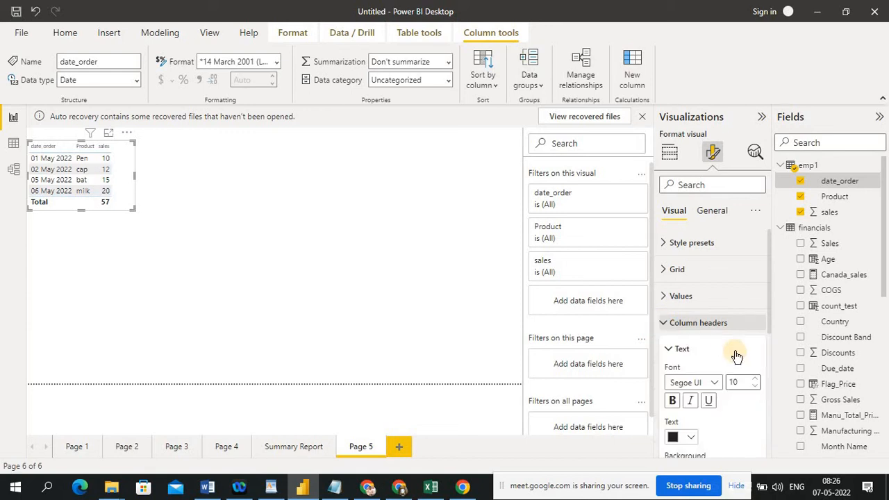
left_click(756, 380)
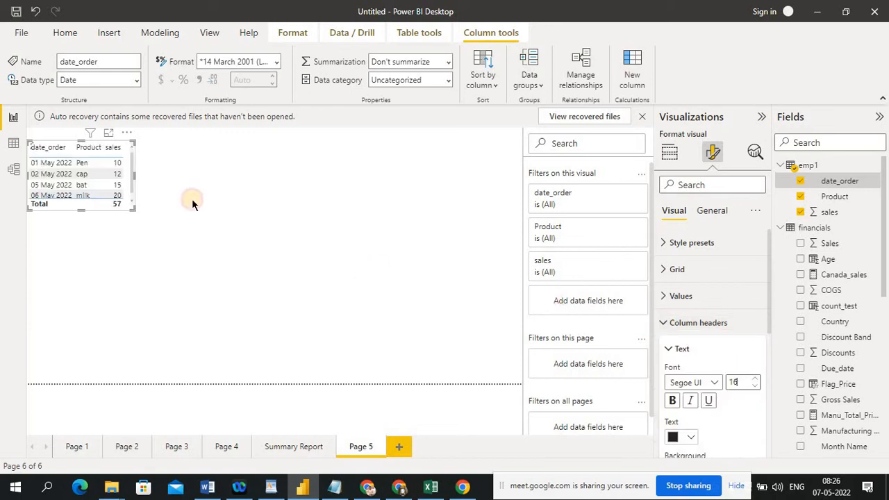
left_click(139, 172)
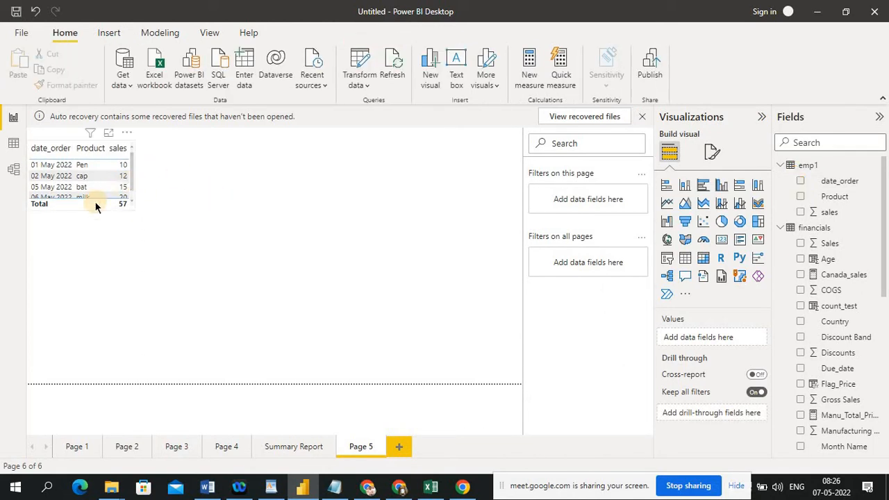
- Move the table visual slightly down the page and enlarge its width and height to fit all rows
left_click_drag(131, 183, 96, 210)
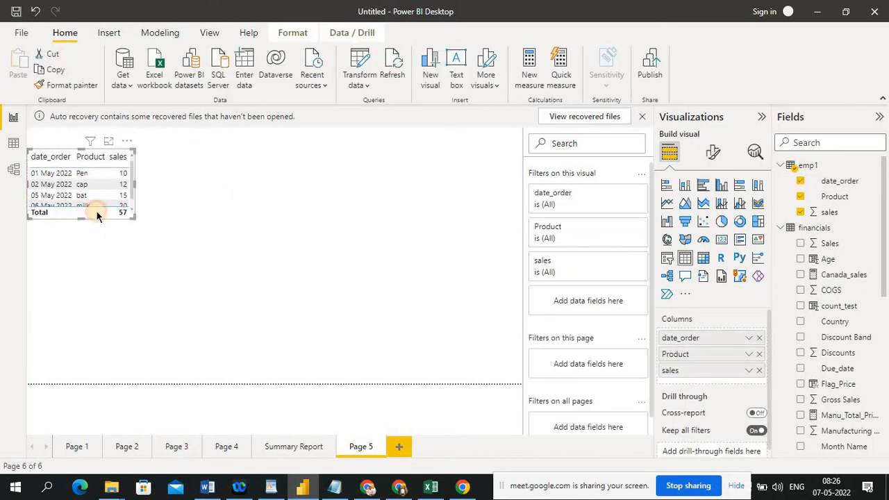
mouse_move(102, 245)
left_mouse_down()
mouse_move(142, 184)
mouse_move(198, 200)
mouse_move(137, 182)
mouse_move(196, 216)
left_mouse_up()
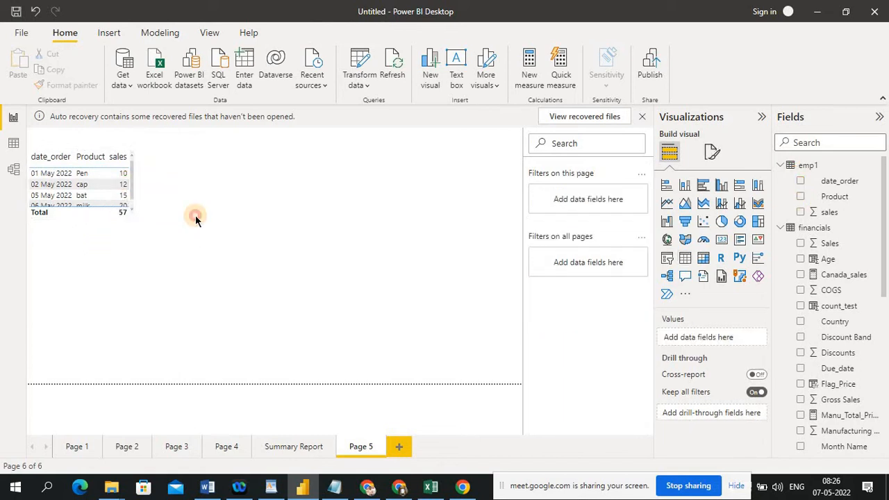
left_click(125, 176)
left_click_drag(135, 183, 180, 182)
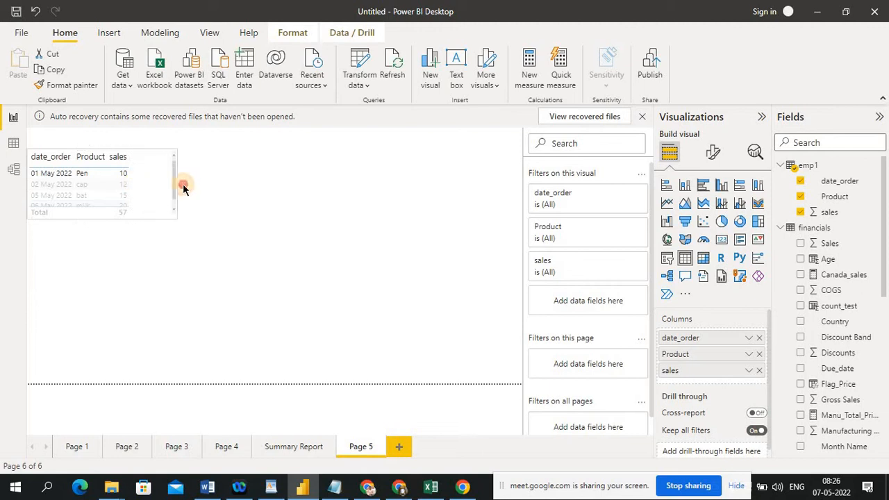
left_click_drag(104, 220, 104, 247)
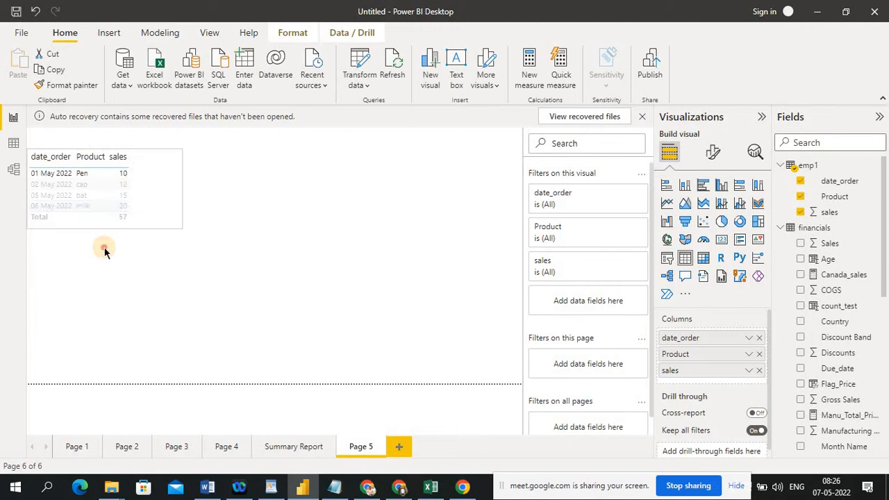
left_click(77, 174)
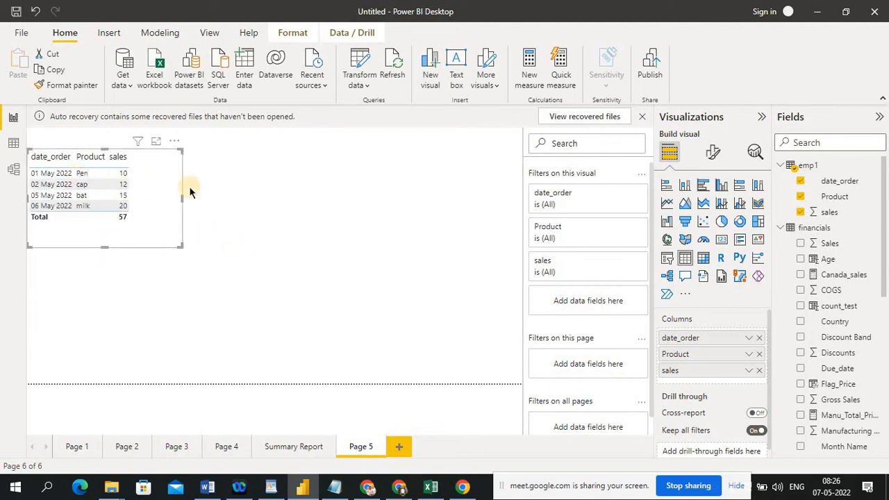
left_click(302, 243)
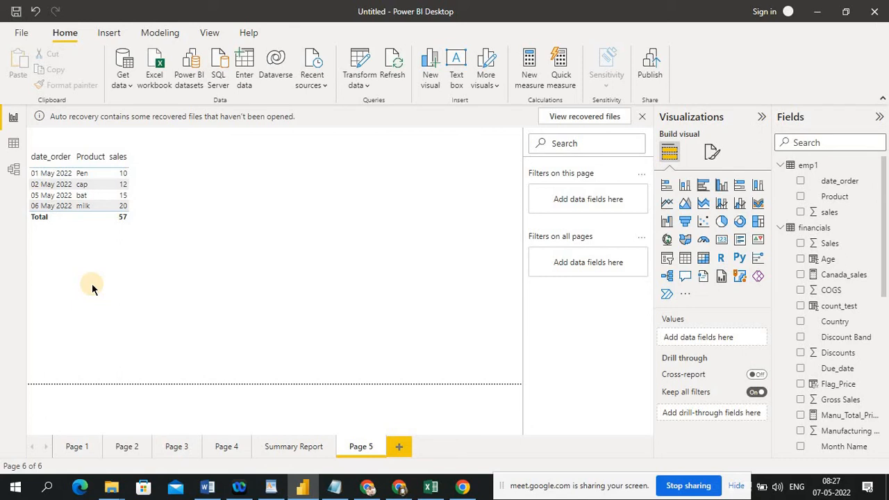
left_click(245, 66)
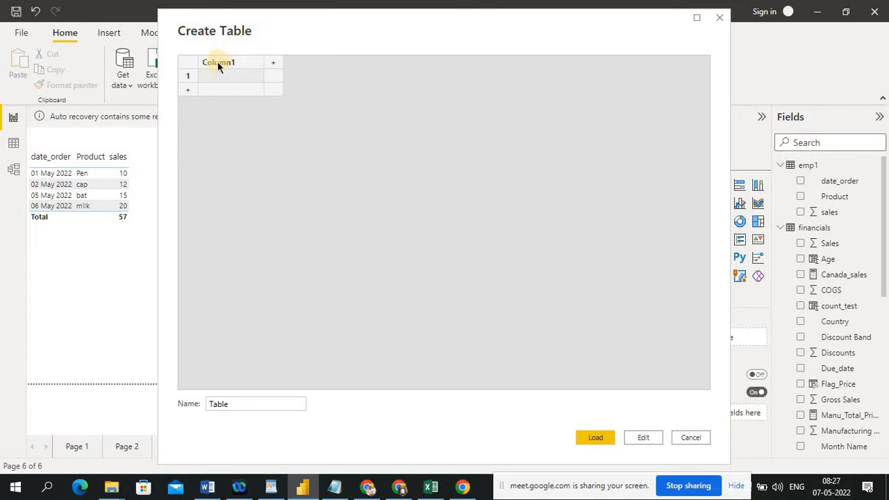
left_click(432, 74)
double_click(242, 402)
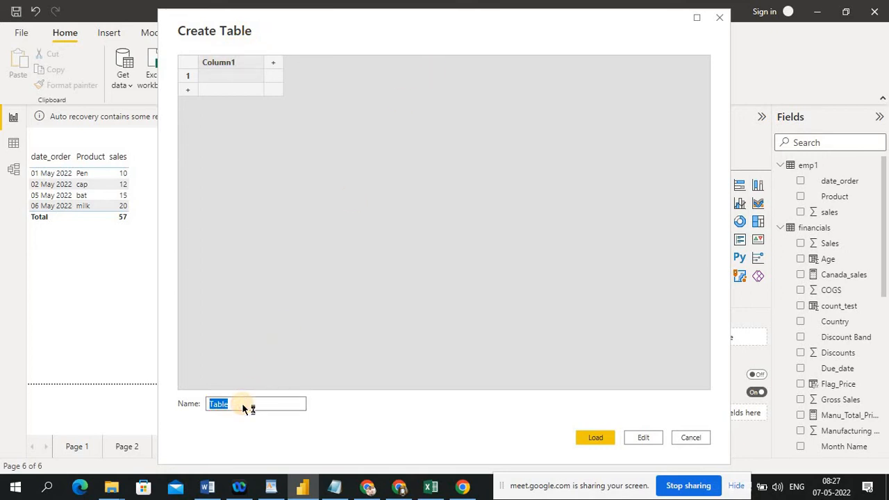
type("Cal")
left_click(312, 210)
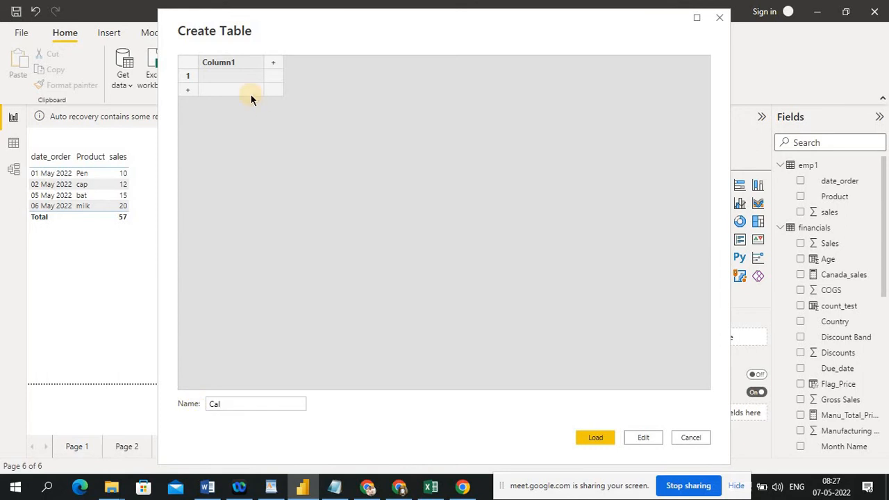
double_click(231, 63)
type("Date")
left_click(681, 413)
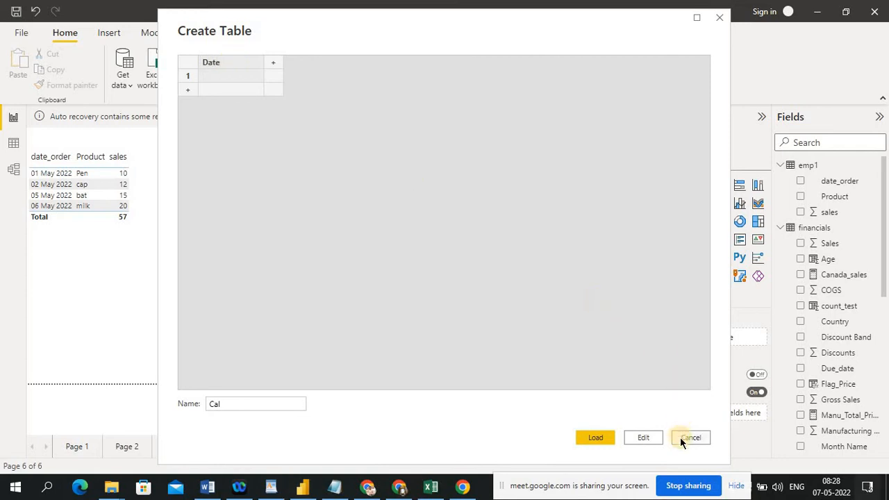
key("super+a")
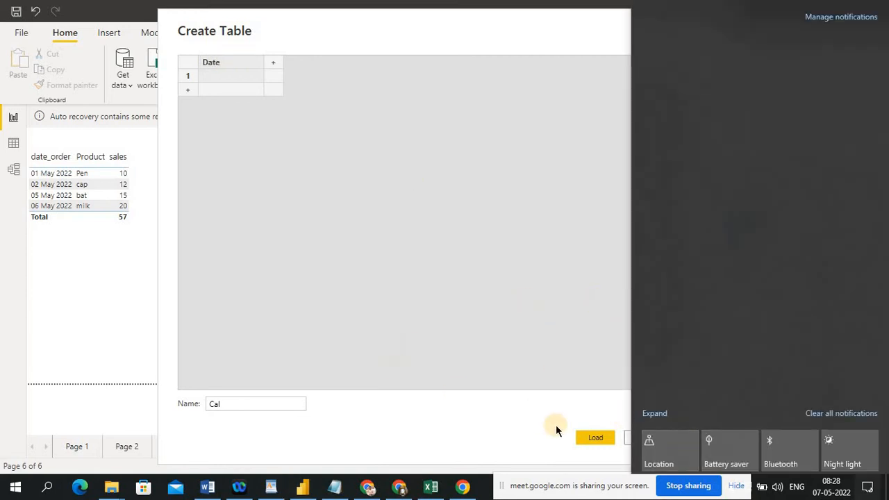
left_click(414, 400)
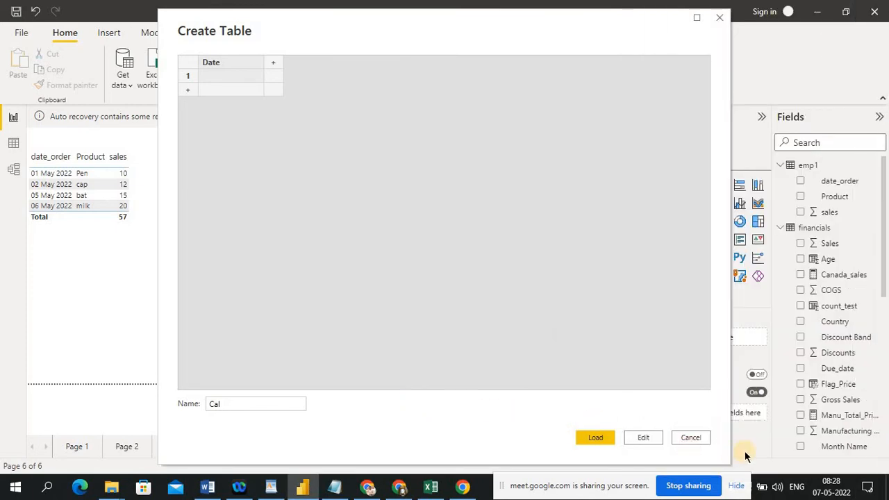
left_click(686, 438)
left_click(684, 437)
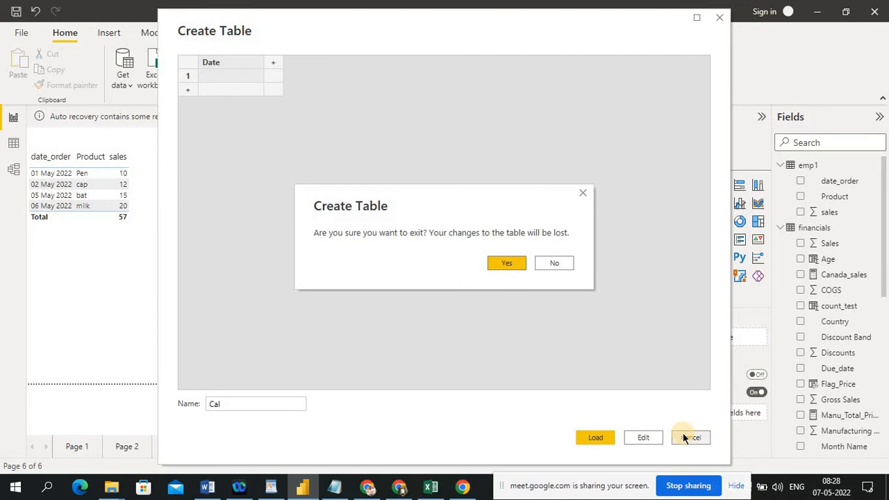
left_click(506, 262)
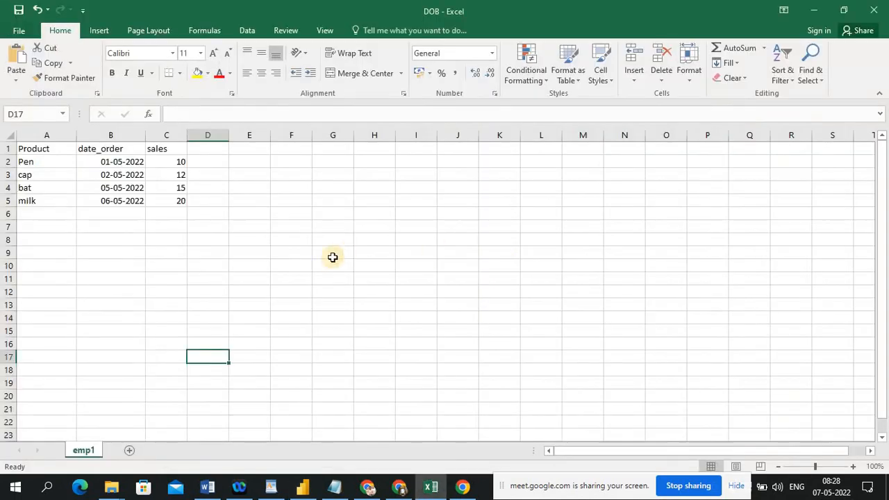
left_click(303, 486)
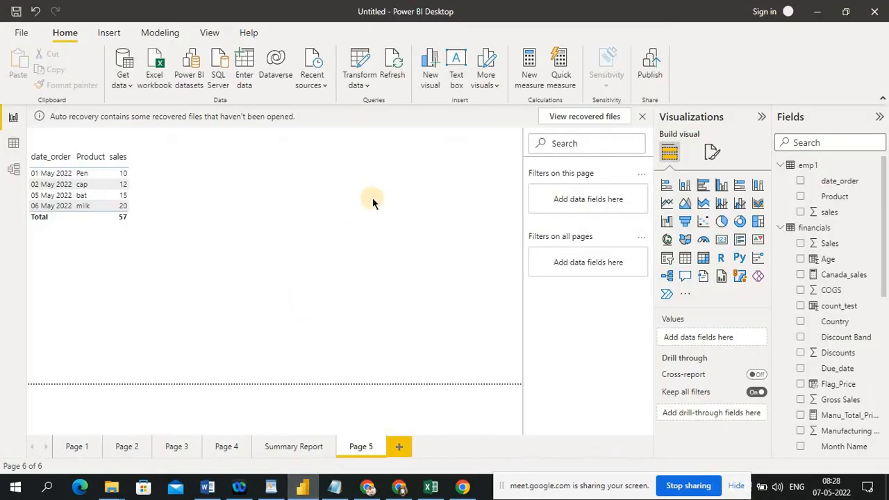
- Open the report's data in a maximized Power Query Editor and show the emp1 query
left_click(367, 88)
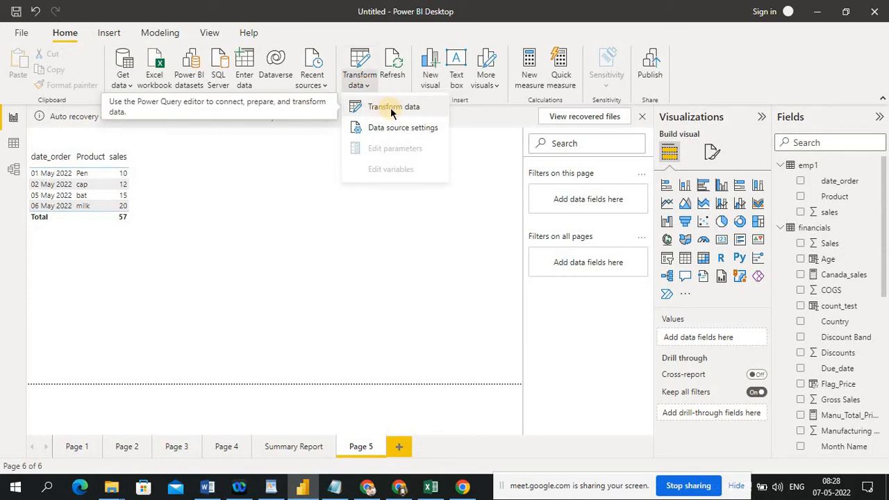
left_click(391, 111)
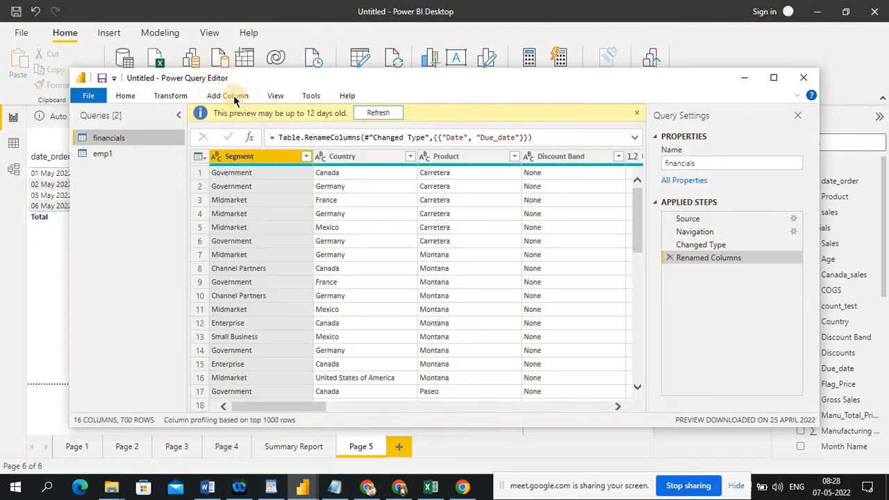
left_click(773, 77)
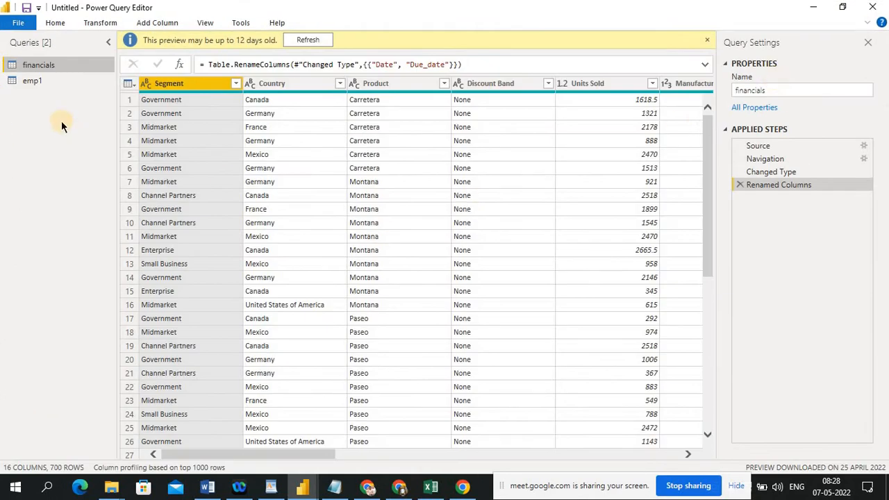
left_click(36, 81)
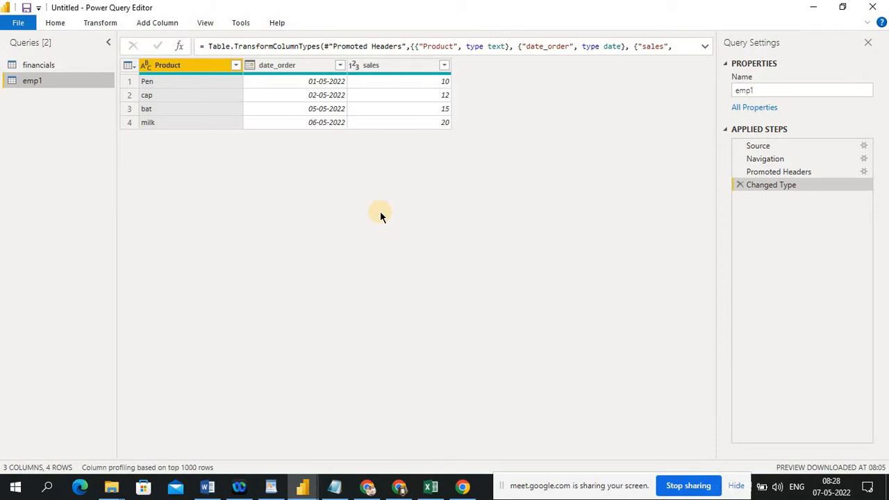
- Start a manually entered table in Power Query, name it Cal and rename its first column Date
left_click(157, 23)
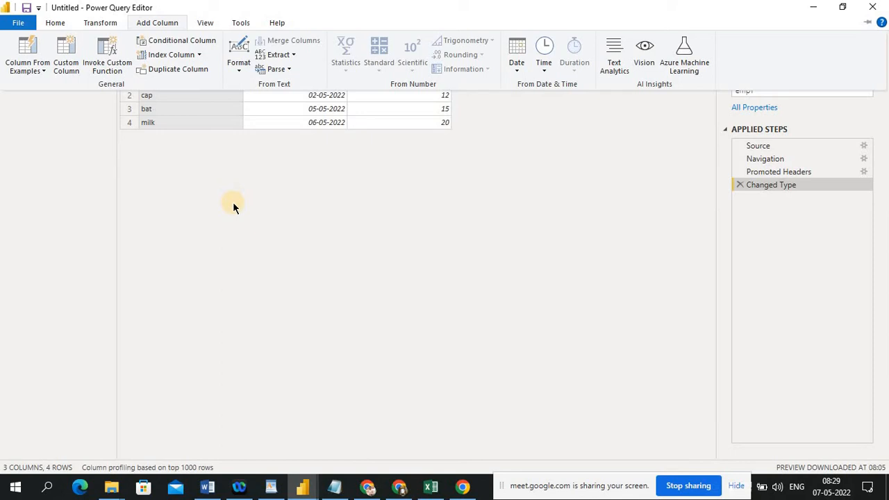
left_click(91, 24)
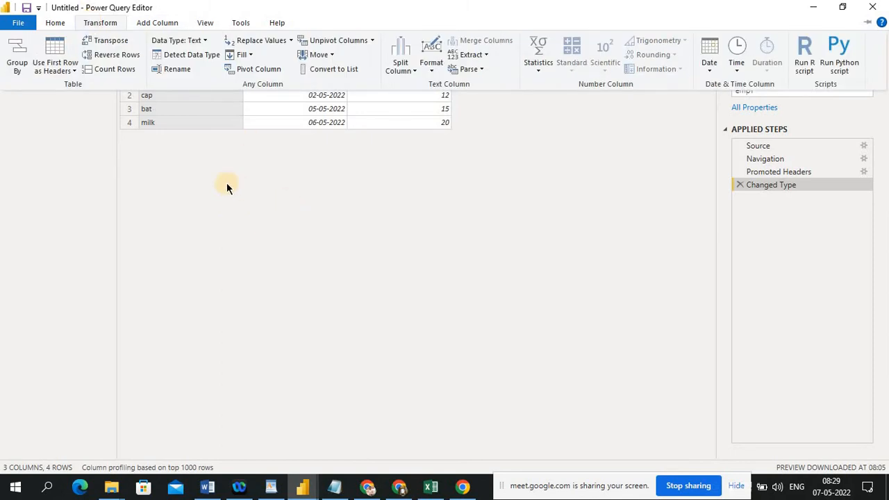
left_click(53, 22)
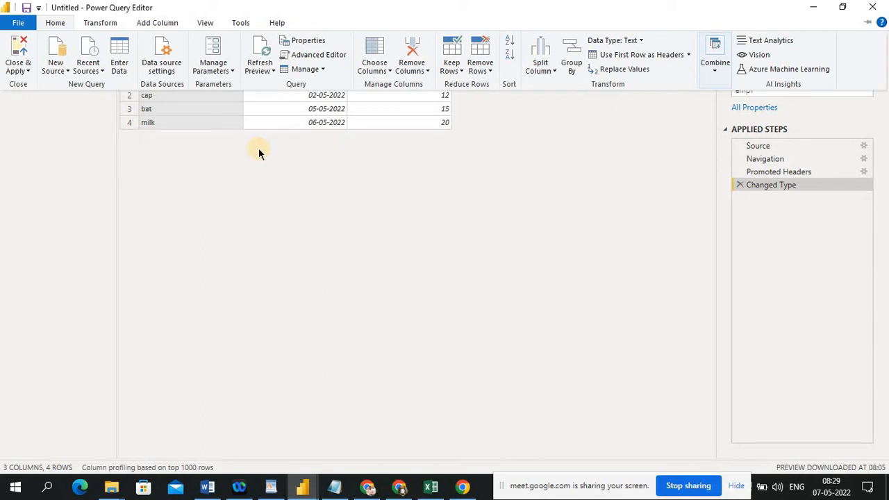
left_click(118, 68)
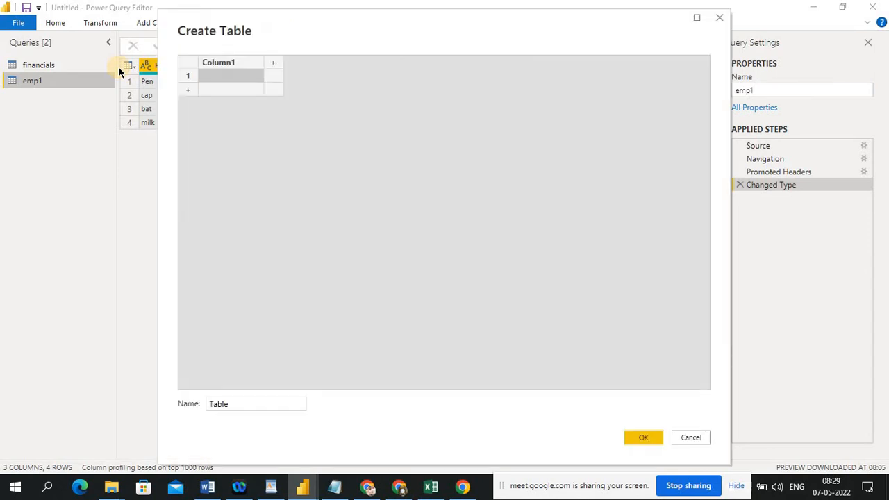
double_click(245, 406)
type("Cal")
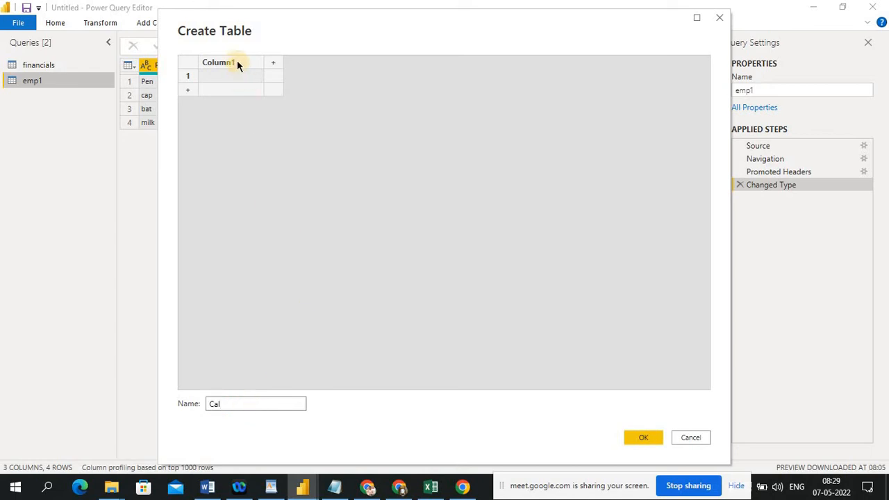
double_click(237, 62)
type("Date")
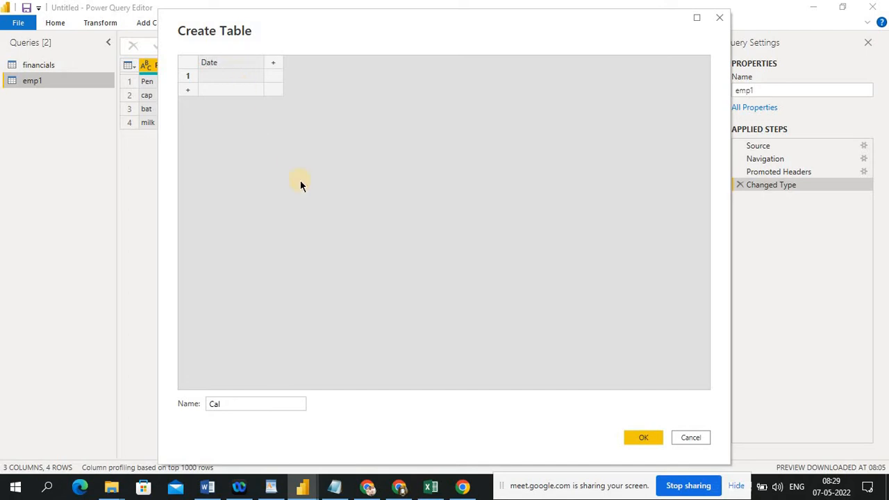
left_click(300, 182)
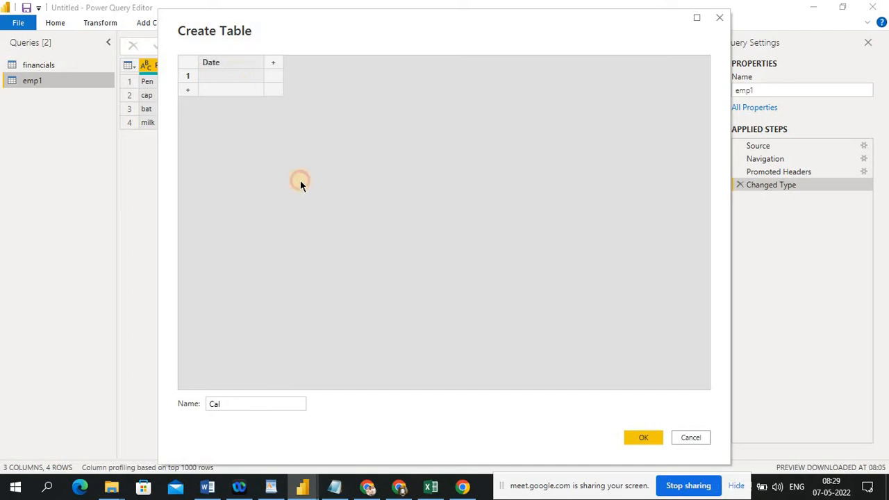
- Enter the dates 01-05-2022 and 02-05-2022 in the first two rows of the Date column
left_click(226, 75)
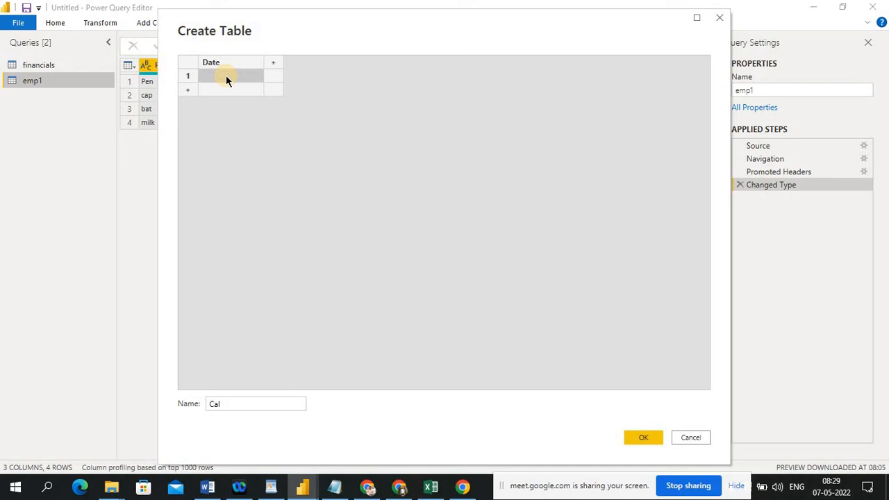
type("01-01-2022")
left_click(221, 89)
type("0")
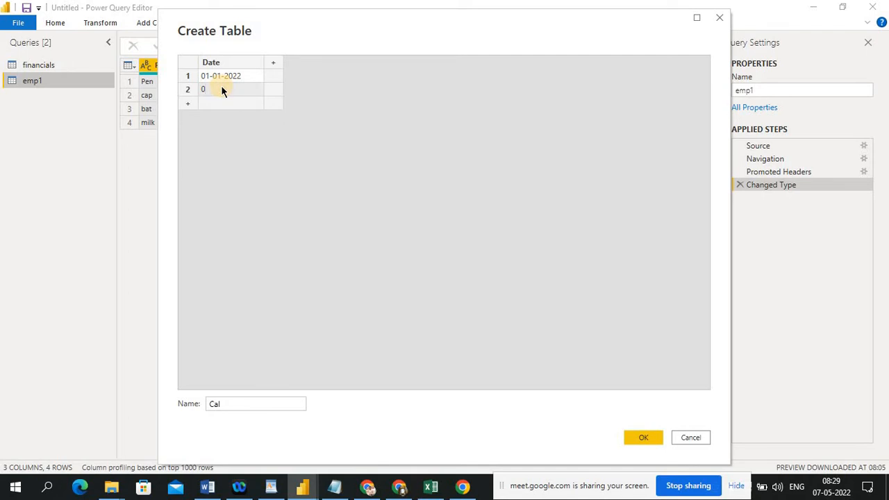
left_click(228, 76)
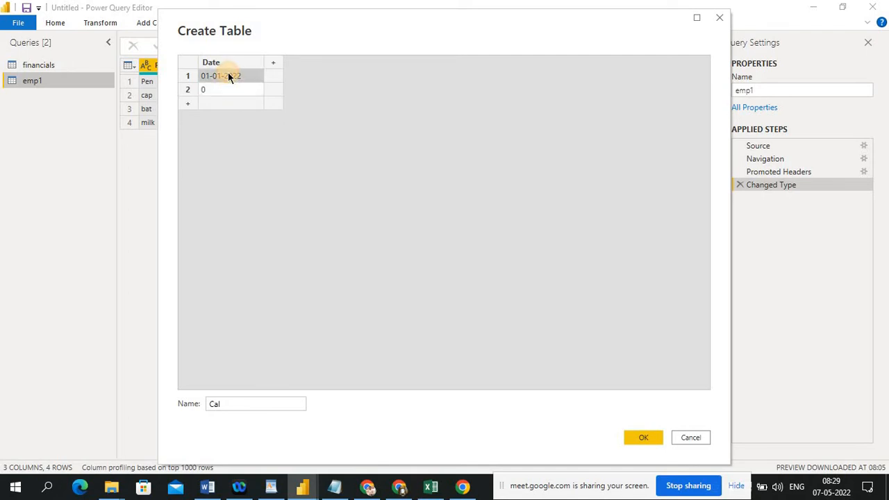
type("0")
left_click(229, 86)
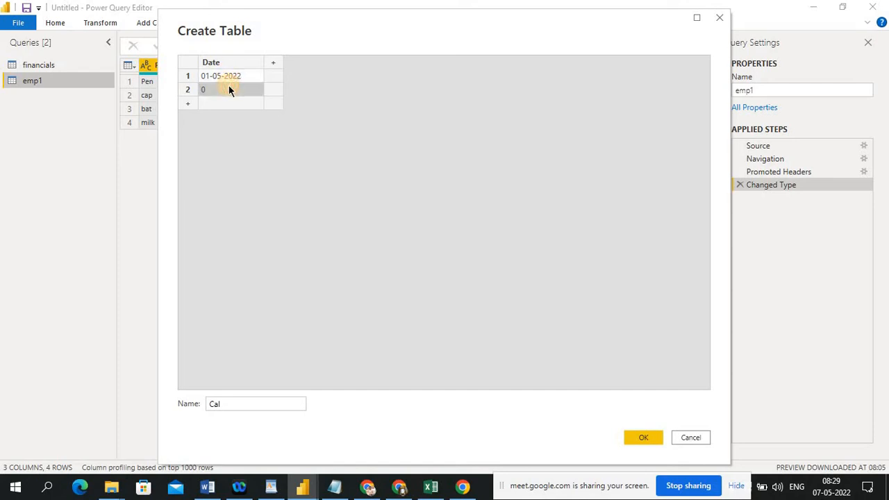
type("022")
- Try to enter a third date beginning with 03-05- in the Date column
left_click(220, 103)
type("03")
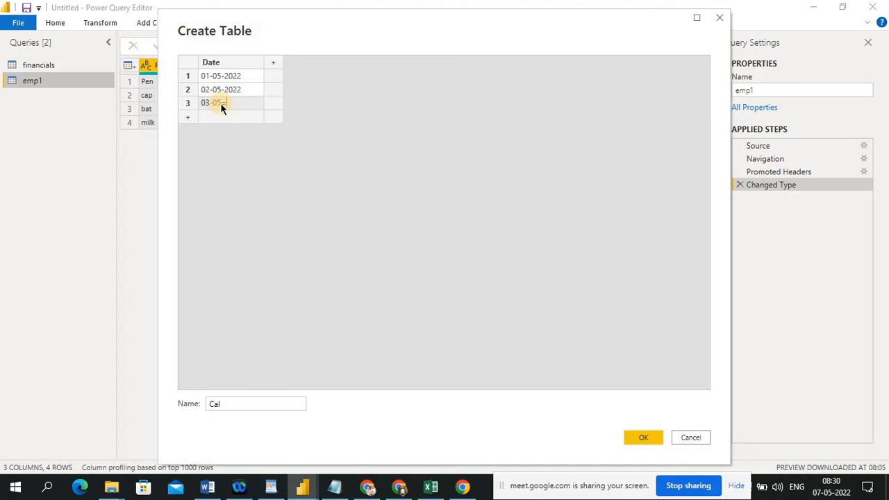
type("-05")
key("Return")
key("Return")
left_click(230, 103)
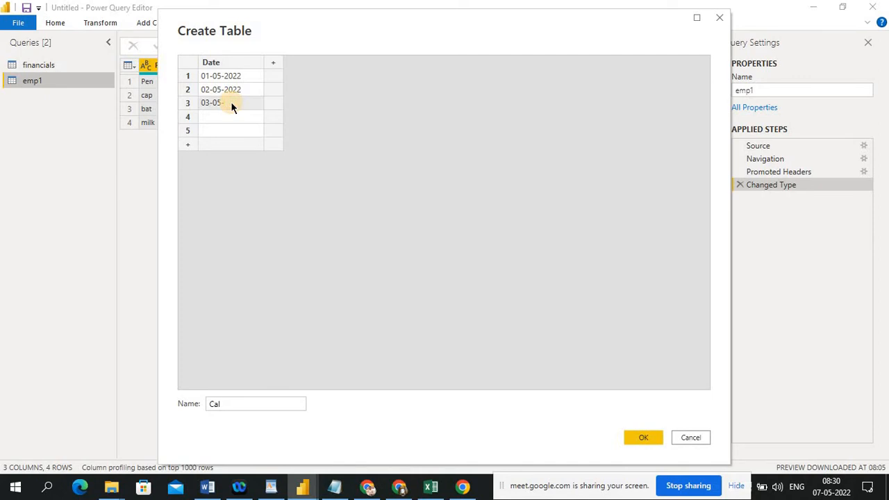
key("Down")
key("Down")
left_click(230, 103)
key("Down")
key("Down")
type("-")
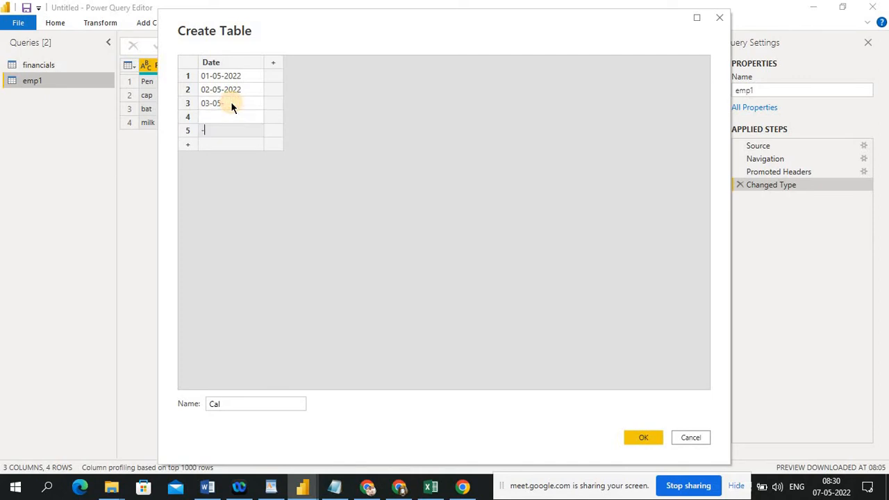
left_click(231, 104)
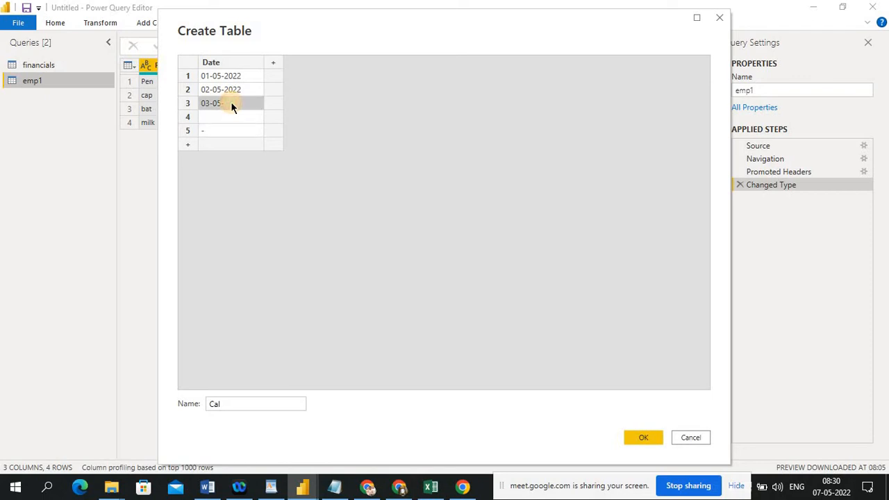
key("Down")
key("Down")
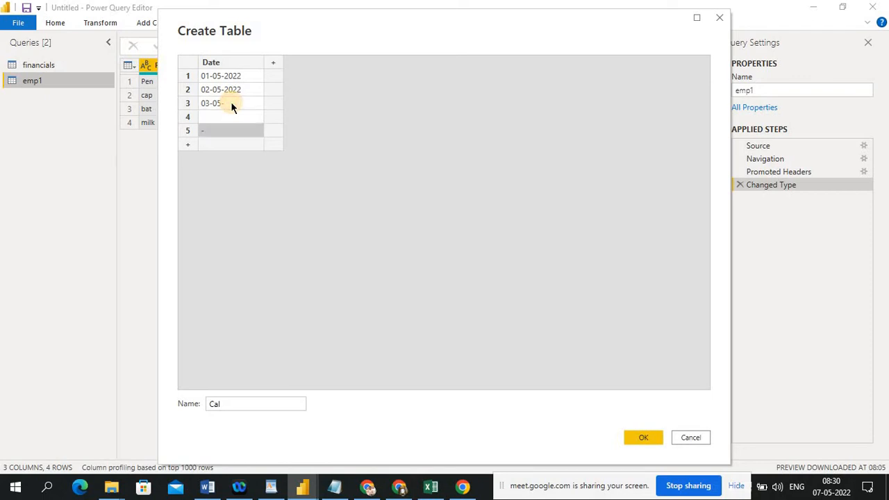
- Delete the incomplete third date row and the extra rows below it, keeping the first two dates of the Cal table
left_click(213, 118)
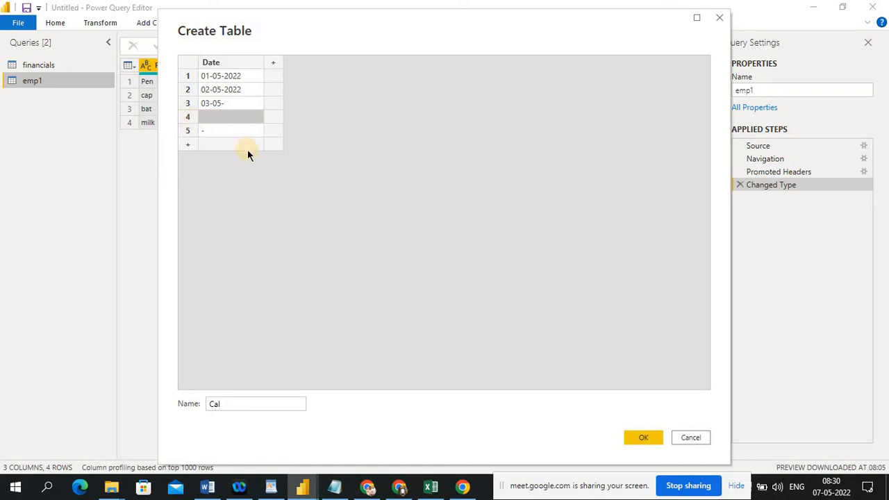
left_click(218, 104)
left_click(194, 109)
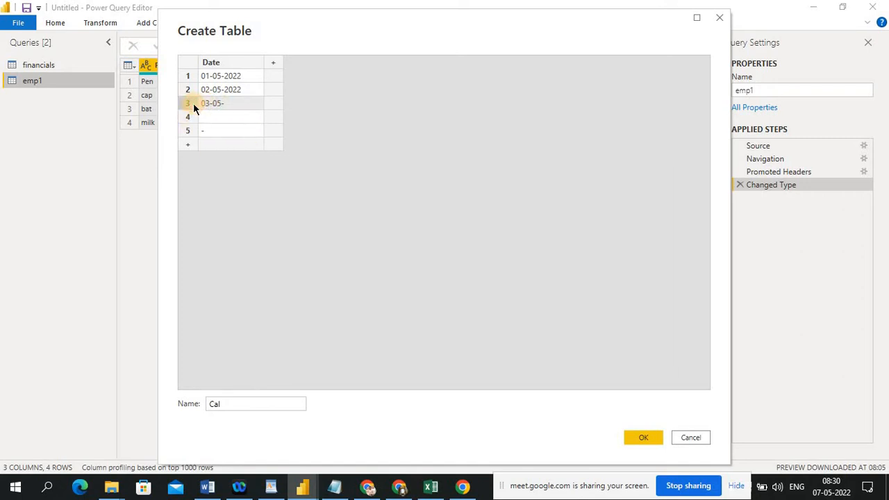
key("Delete")
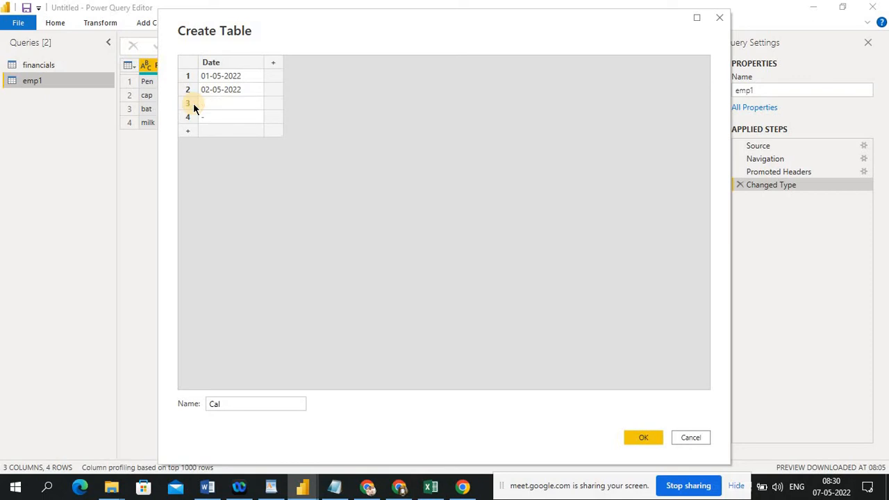
left_click(195, 108)
key("Delete")
left_click(194, 108)
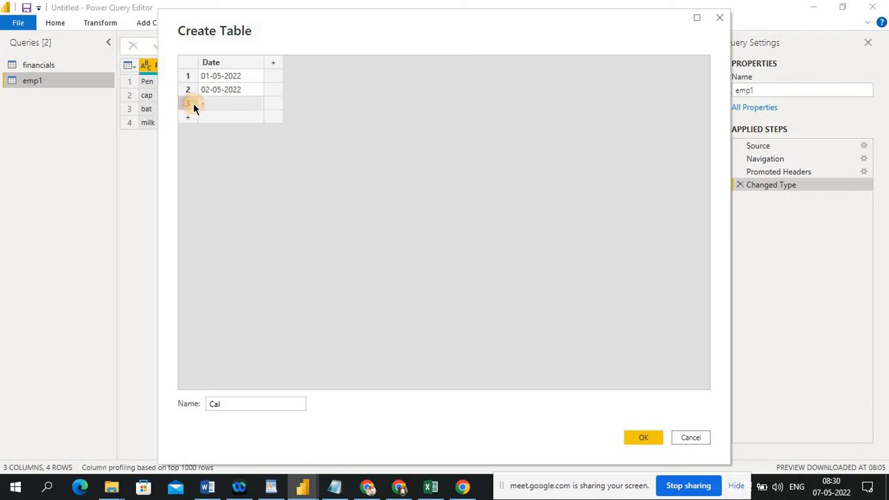
key("Delete")
left_click(194, 107)
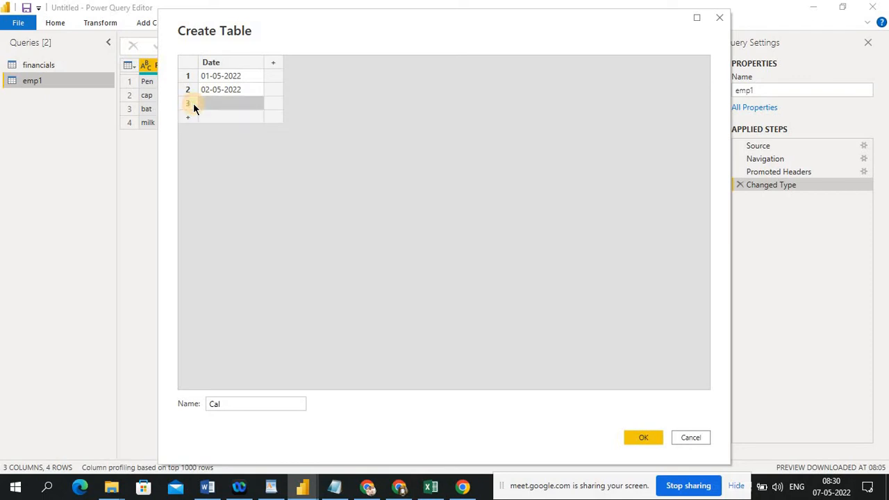
left_click(188, 104)
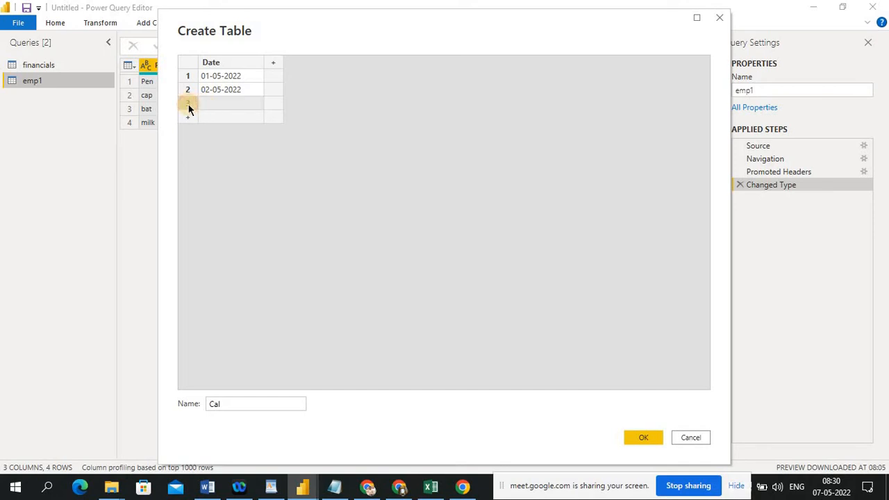
key("Delete")
left_click(226, 103)
left_click(189, 106)
key("Delete")
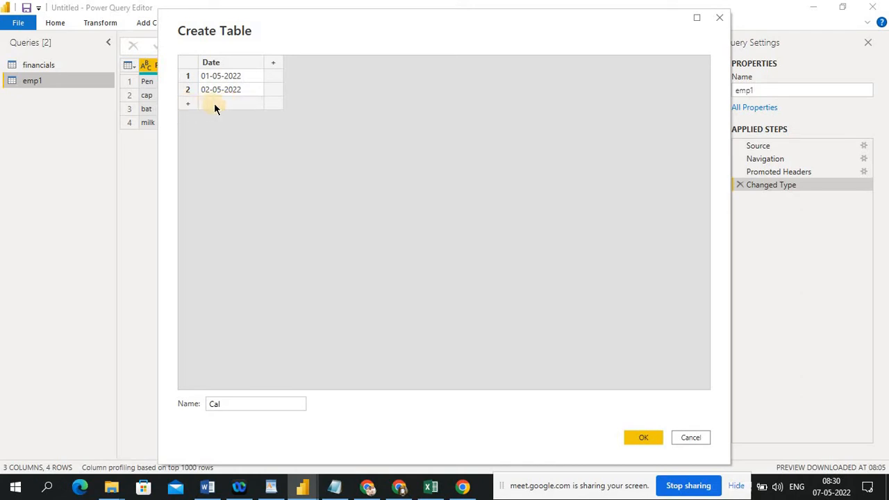
left_click(206, 103)
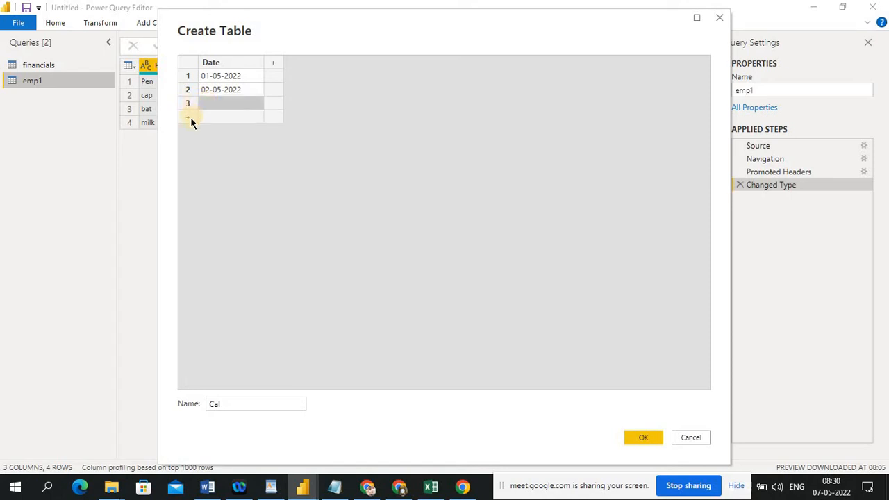
left_click(190, 116)
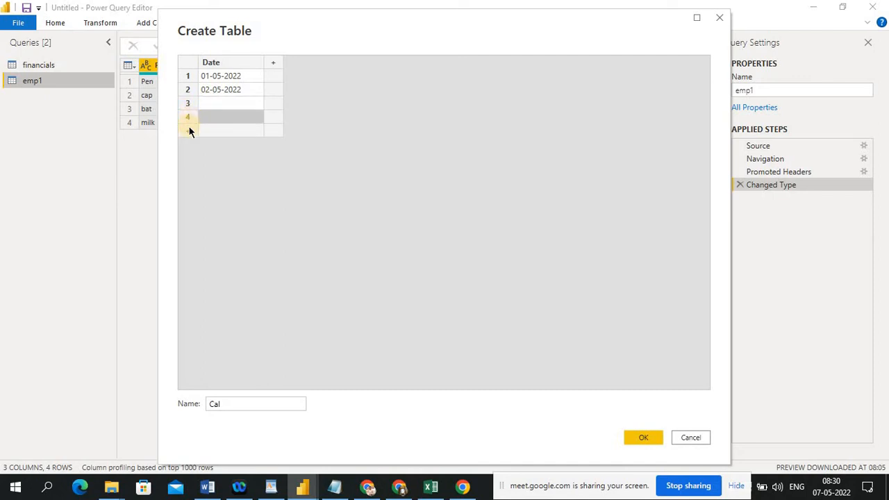
left_click(188, 130)
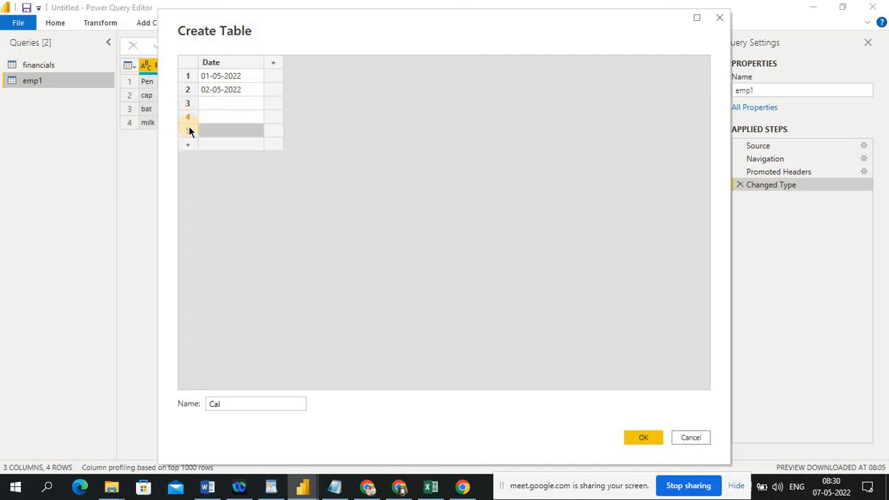
key("Delete")
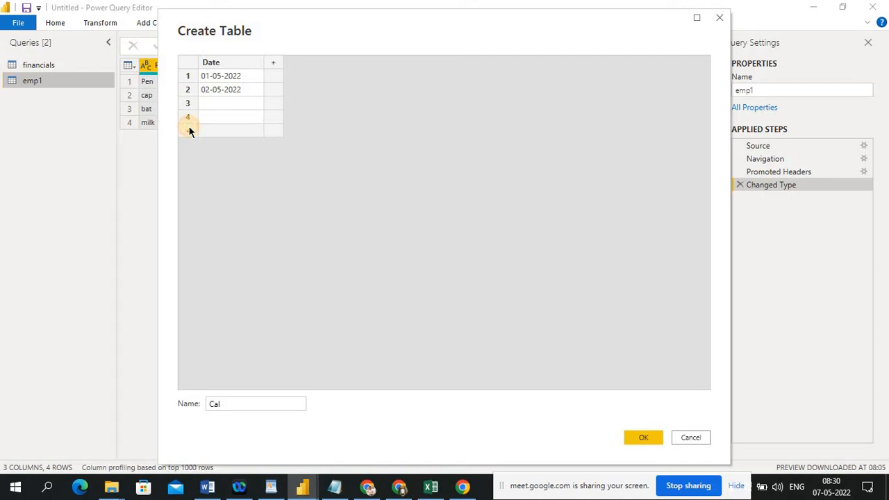
left_click(188, 130)
left_click(189, 129)
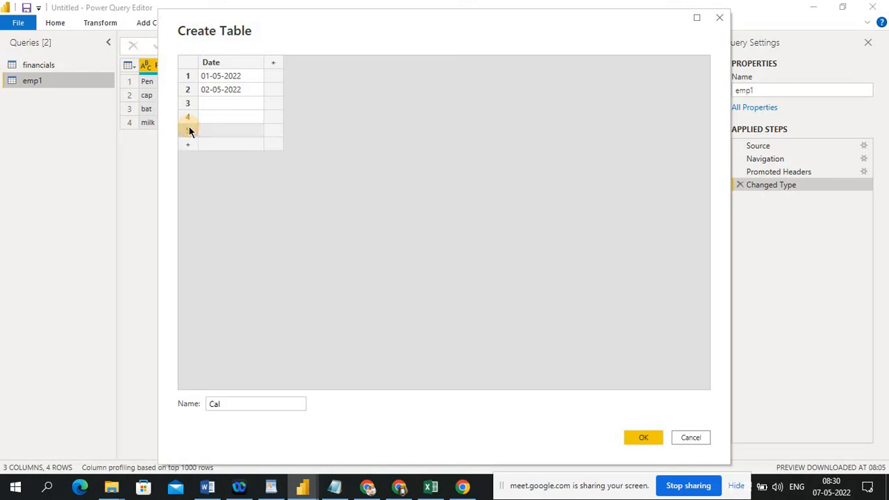
key("Delete")
left_click(188, 118)
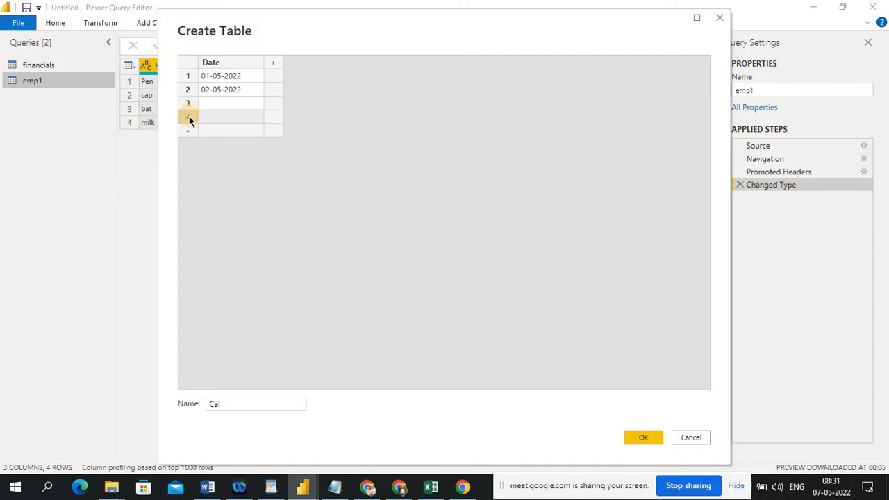
key("Delete")
left_click(189, 104)
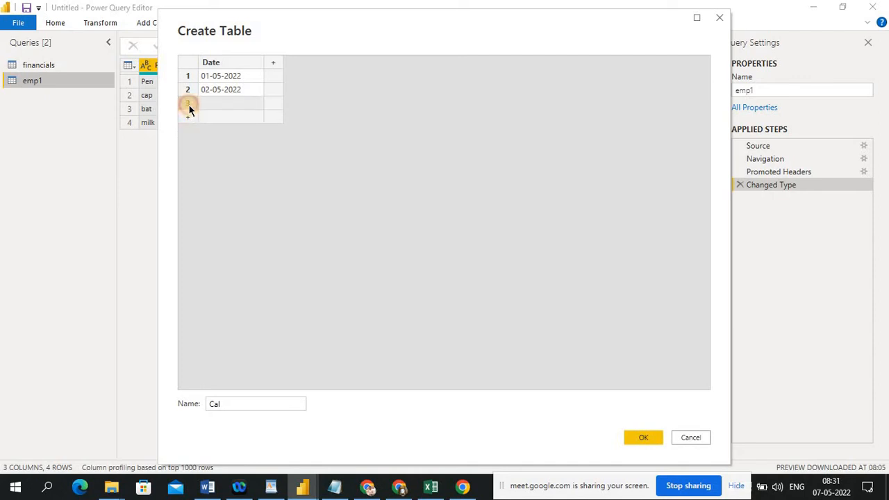
key("Delete")
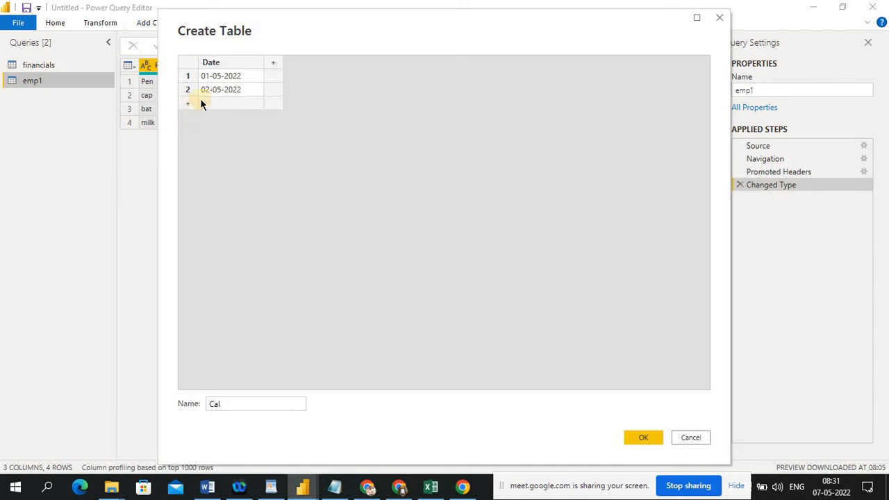
- Discard the manually entered Cal table and its dates without creating it
right_click(210, 101)
left_click(211, 101)
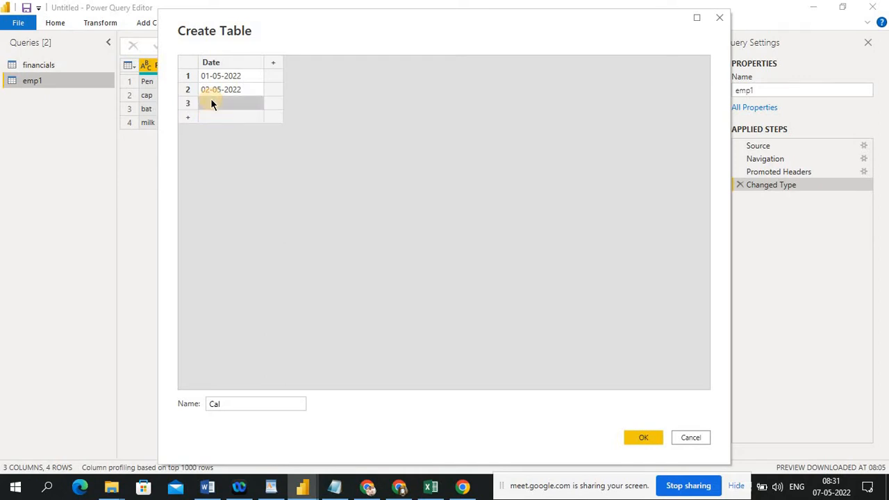
left_click(700, 444)
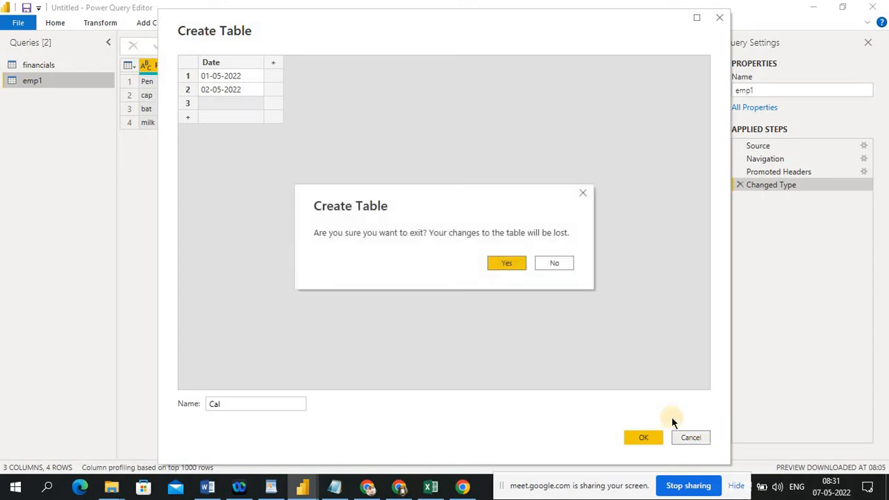
left_click(504, 262)
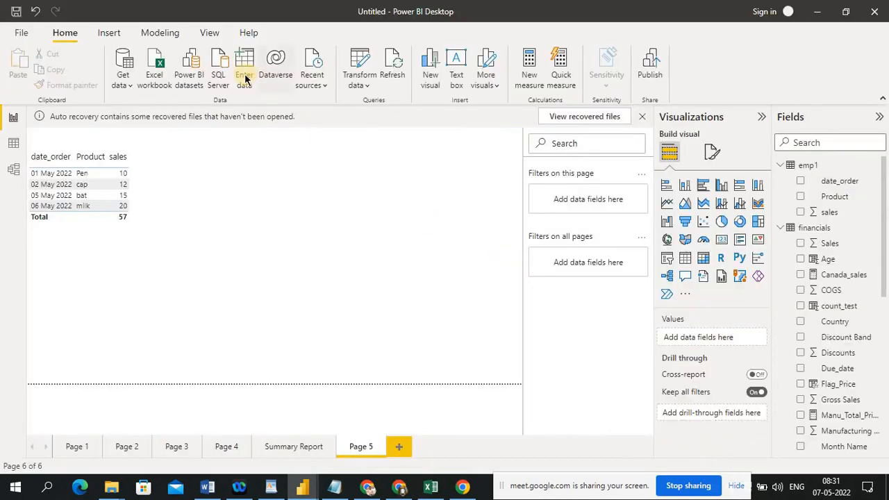
- Start an empty manually entered table from the report, name it Cal with a column named date, and open it in Power Query Editor
left_click(245, 78)
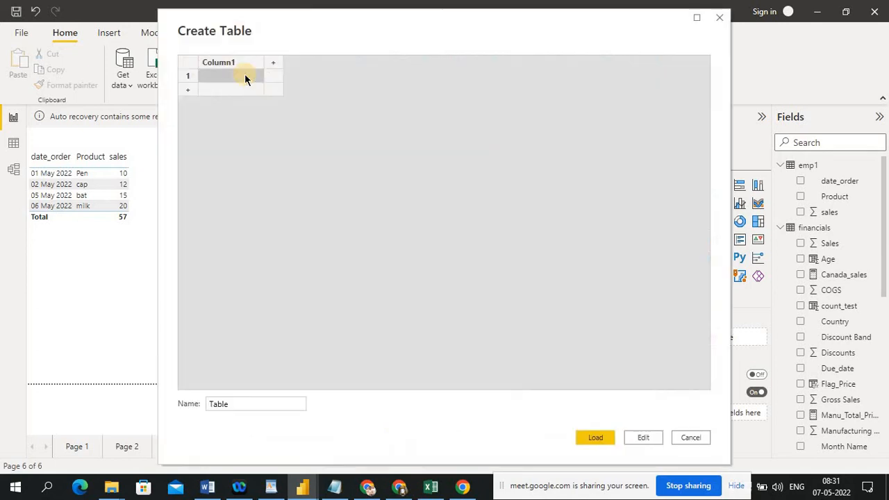
double_click(245, 400)
type("Cal")
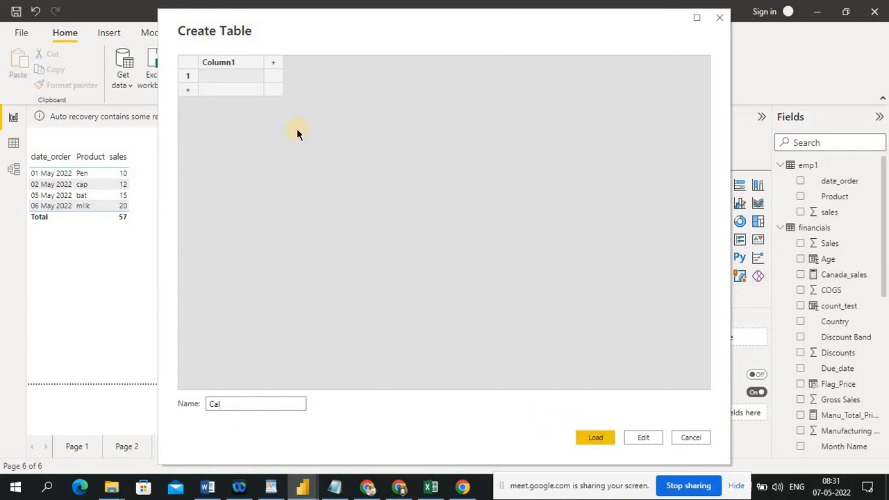
double_click(231, 61)
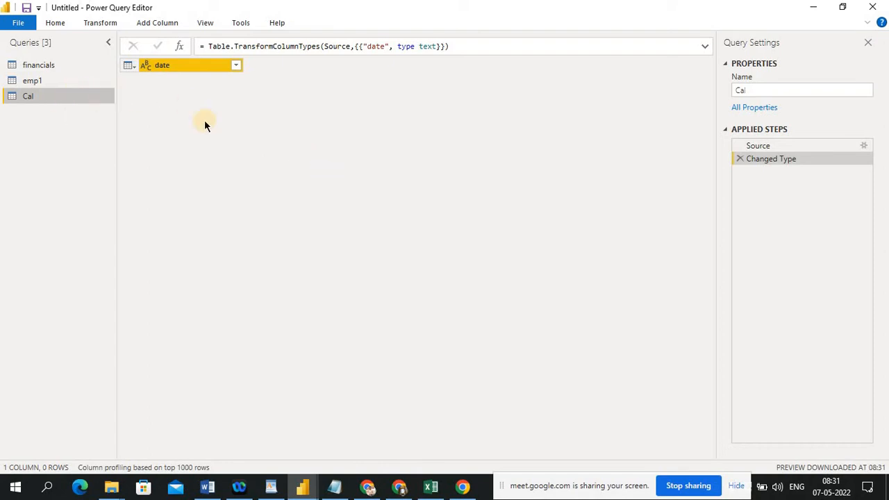
- Close and apply the query changes, and show the Cal table in the report's Data view
left_click(47, 25)
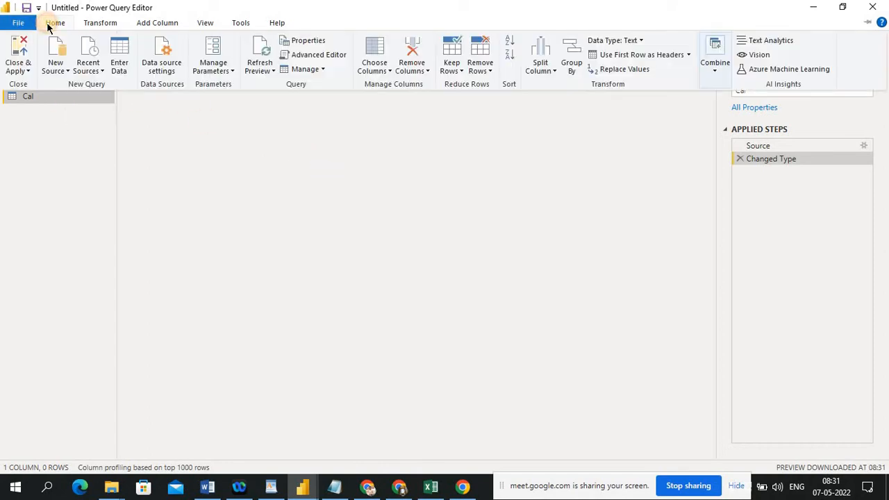
left_click(19, 72)
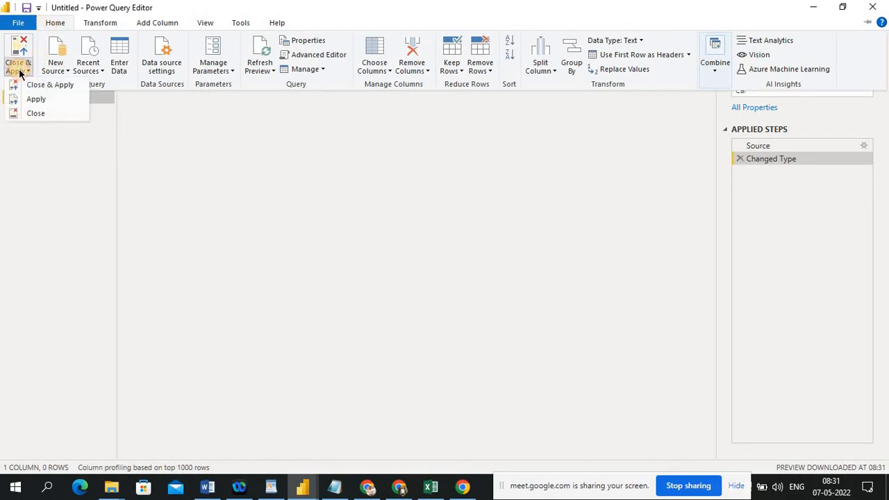
left_click(33, 85)
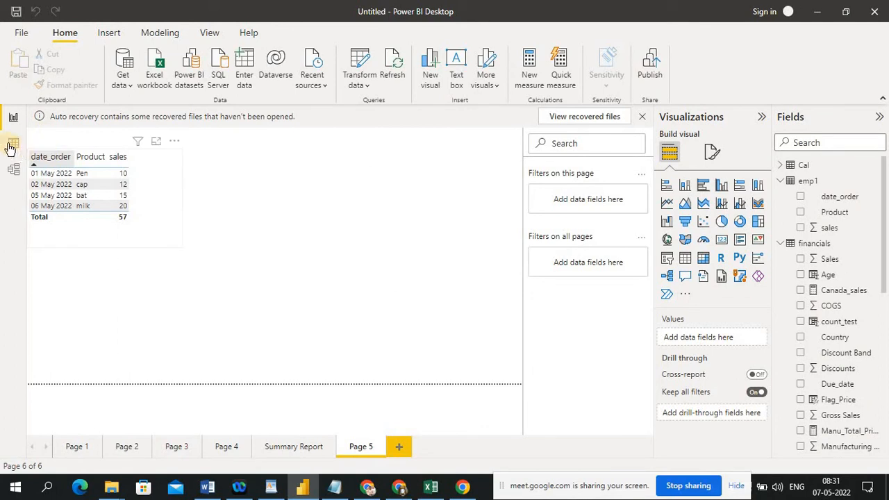
left_click(12, 145)
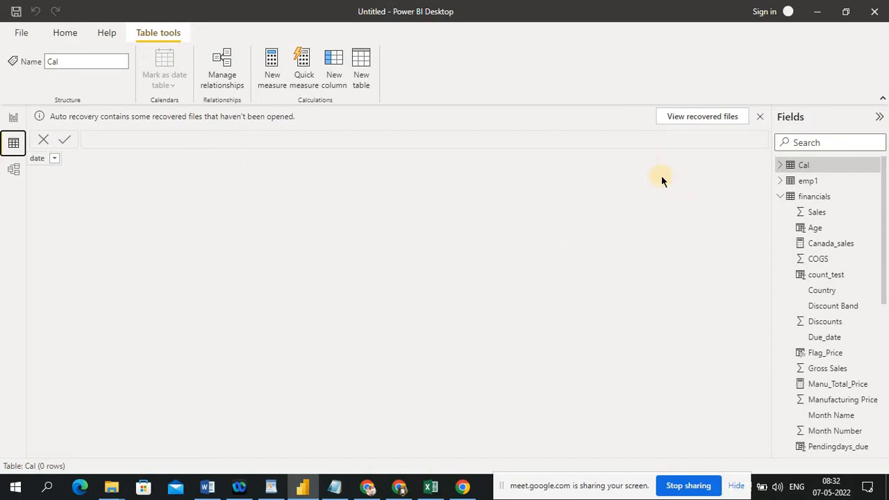
- Start a calculated column order_date in the Cal table using CALENDAR with the start date DATE(2022,05,01)
left_click(823, 168)
left_click(39, 159)
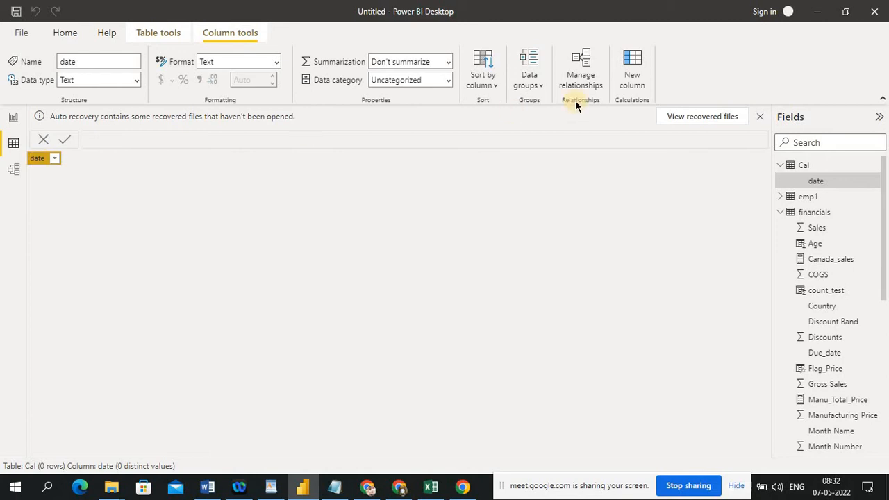
left_click(623, 81)
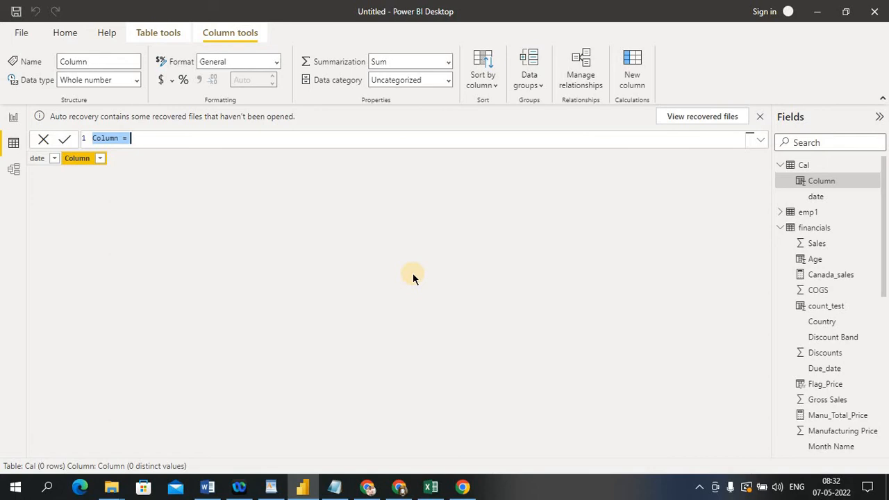
type("cr")
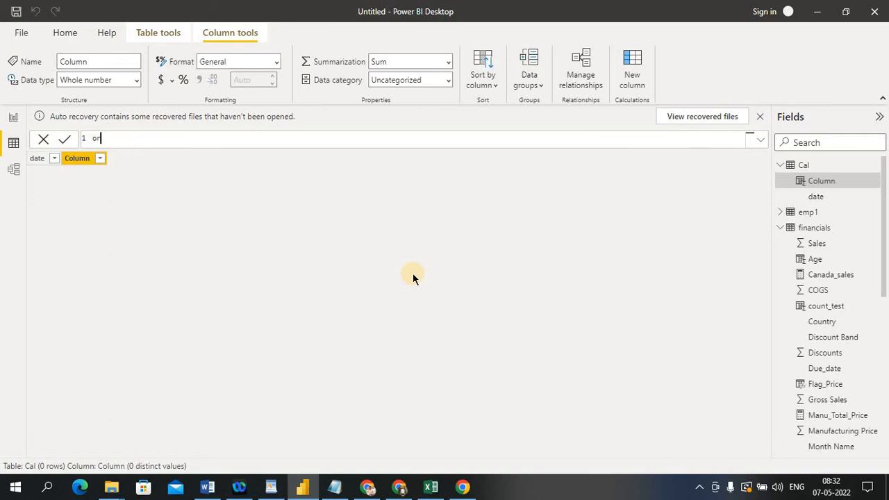
type("der_date = ca")
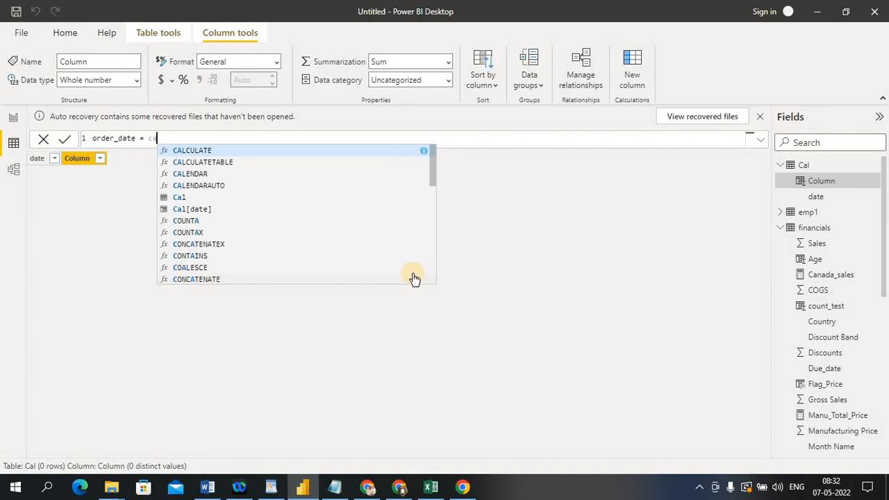
left_click(194, 174)
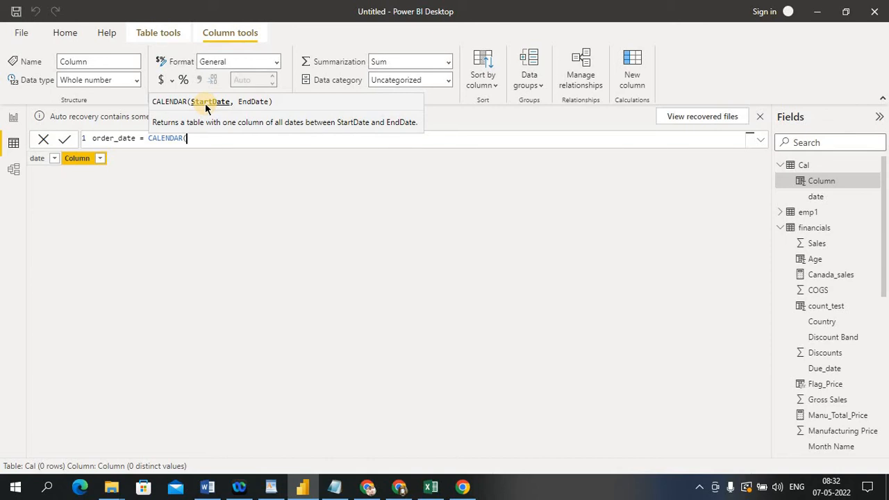
type("dat")
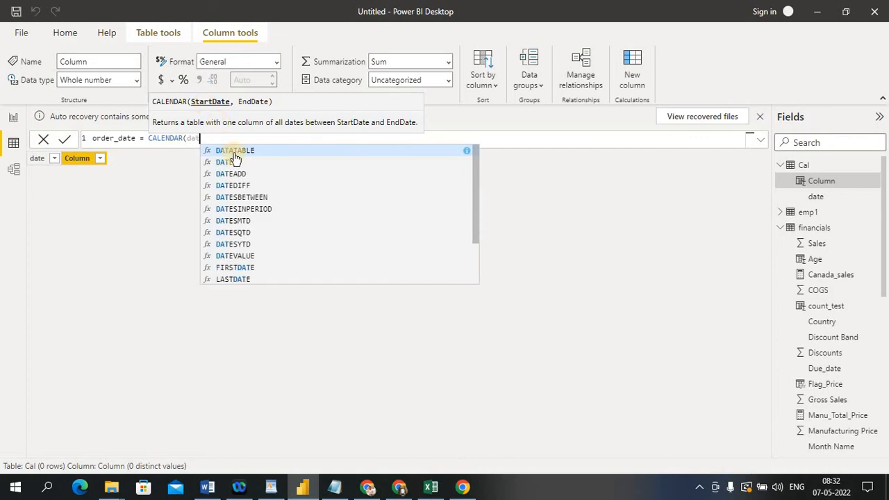
left_click(234, 162)
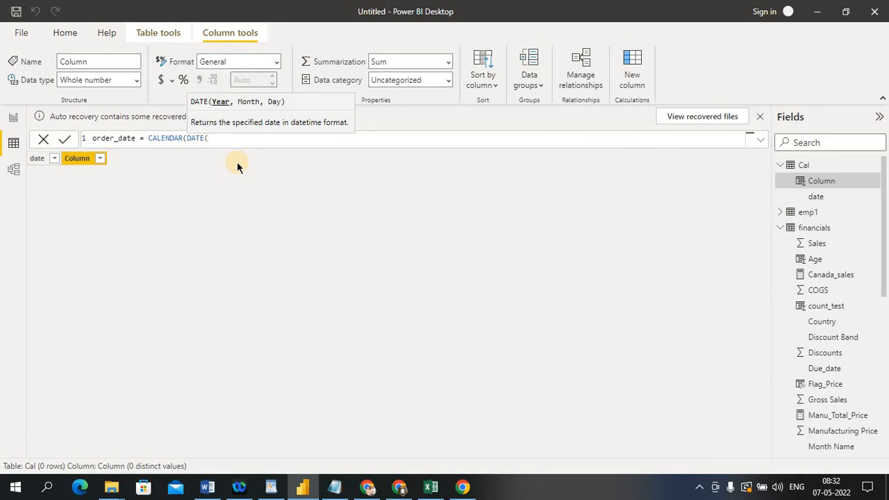
type("2022,05,01),")
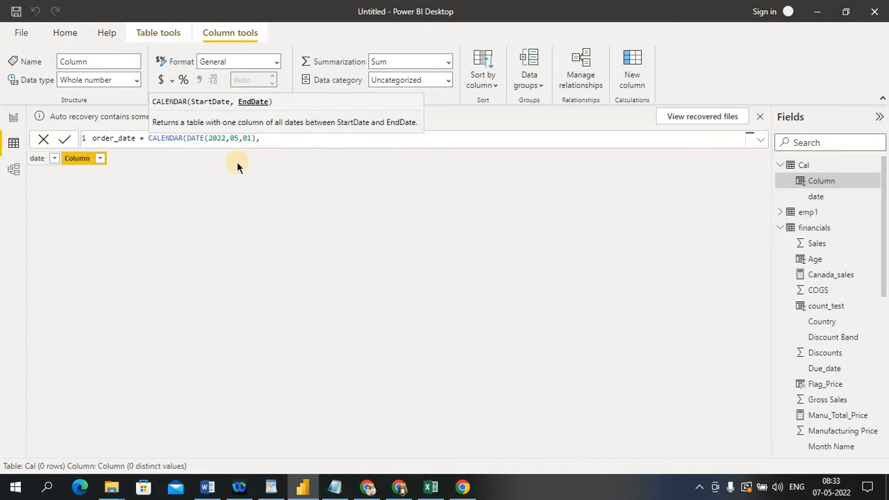
- Complete the order_date formula with the end date DATE(2022,05,30) and commit the column
type("date")
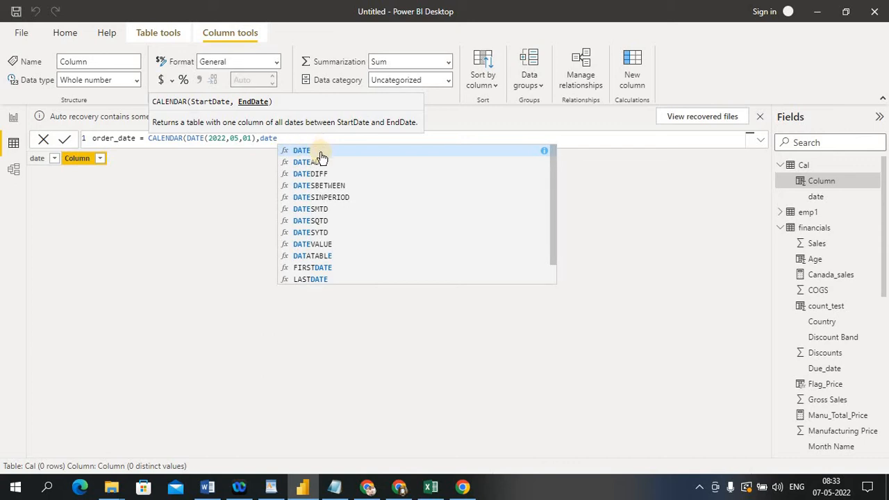
key("Tab")
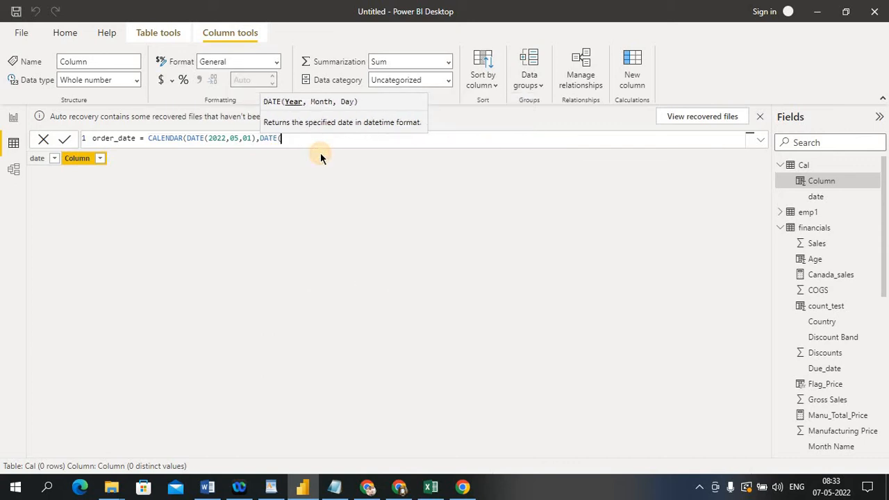
type("2022,")
type("05.30)")
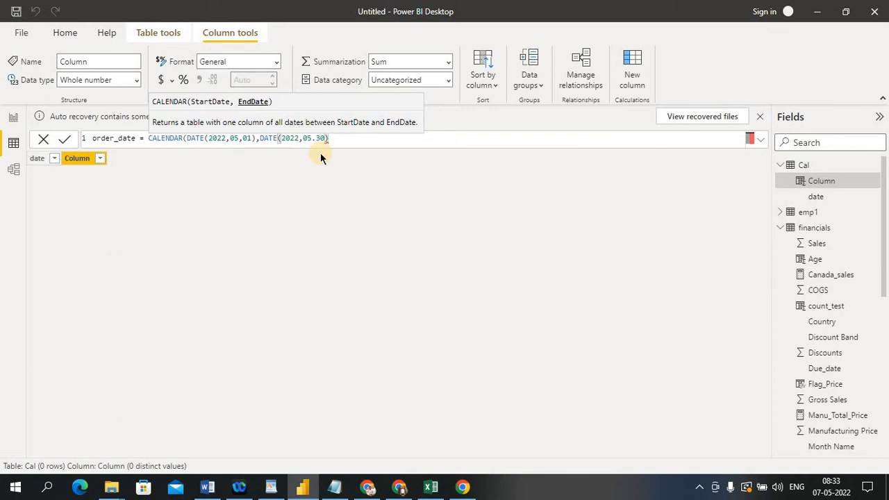
type(")")
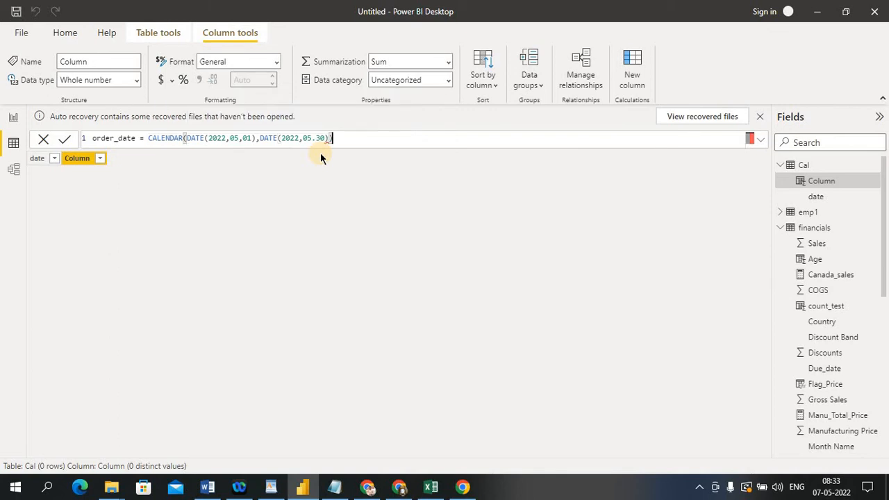
key("BackSpace")
key("BackSpace")
type(",")
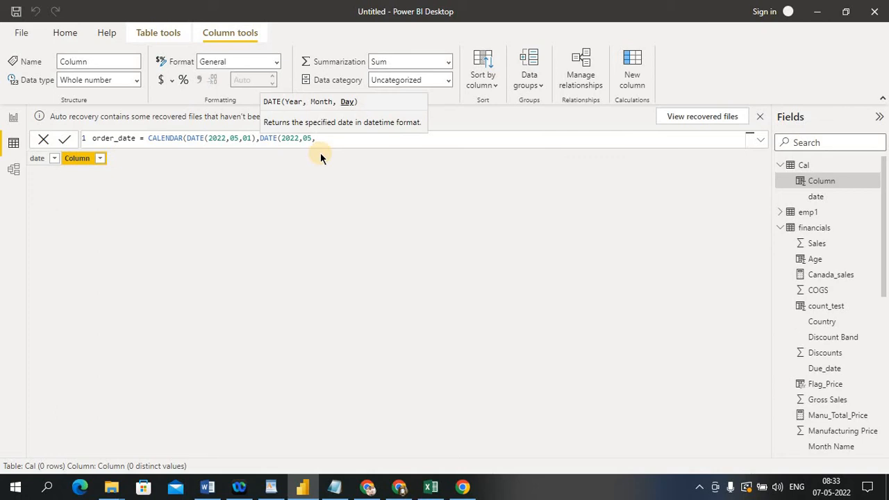
type("30))")
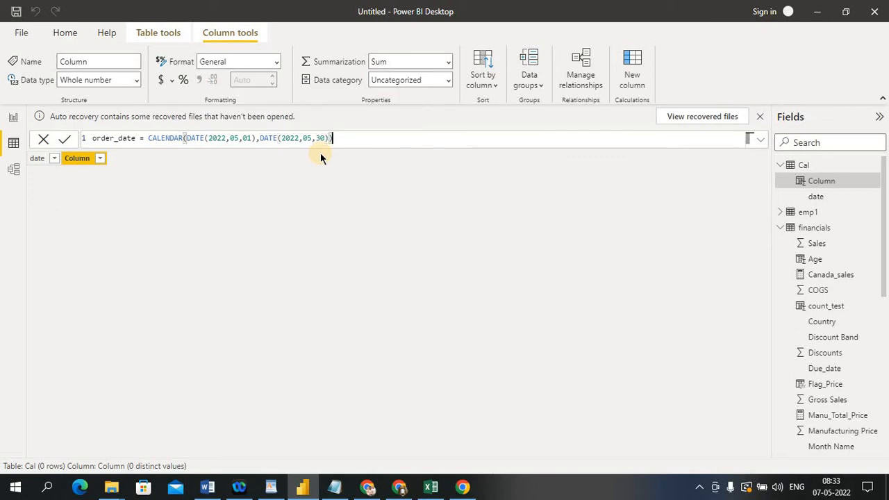
left_click(66, 141)
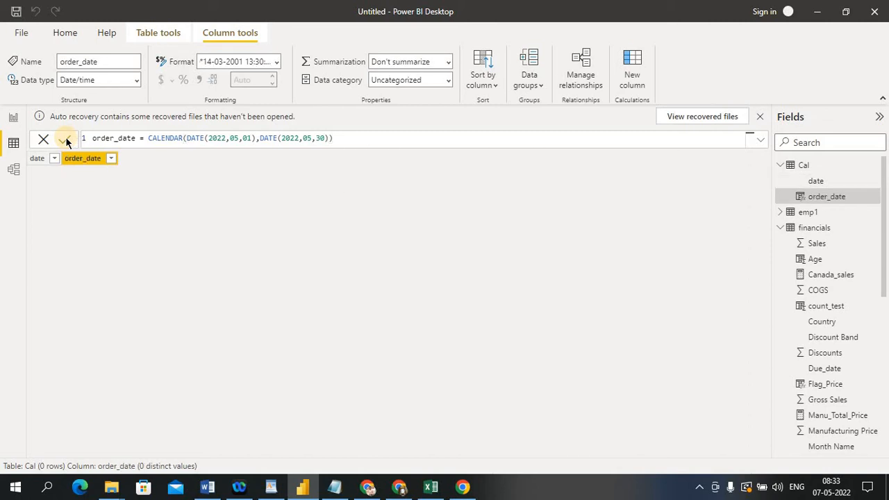
- Check the order_date column's filter values and delete the date column from the Cal table
left_click(111, 160)
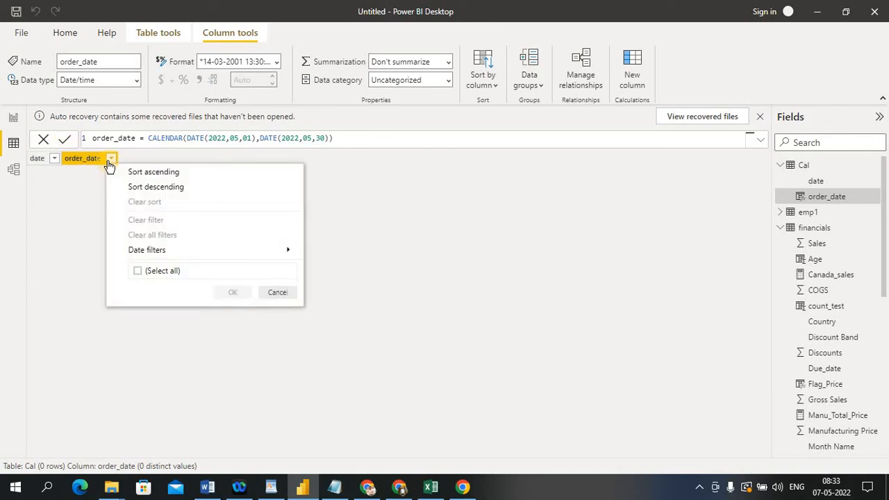
left_click(95, 161)
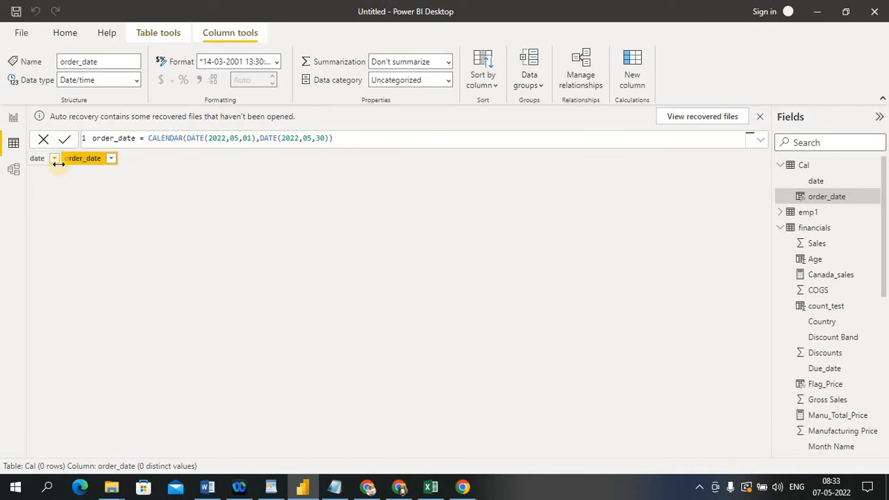
left_click(36, 159)
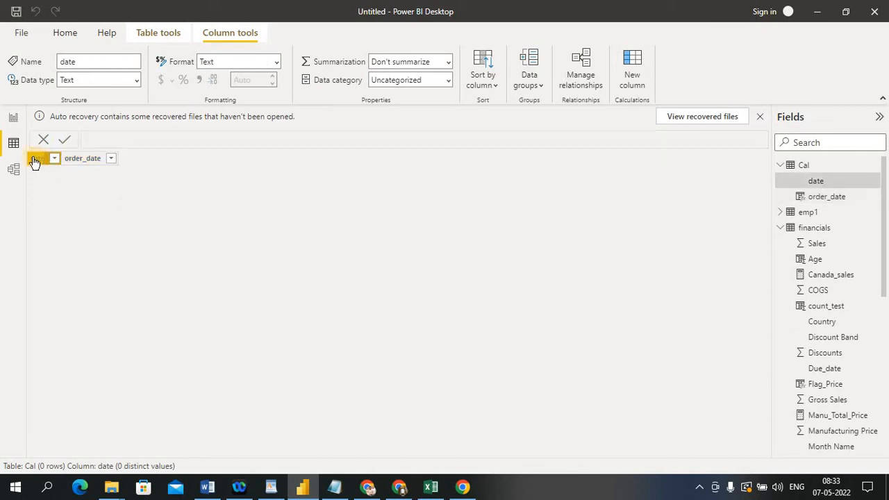
left_click(88, 165)
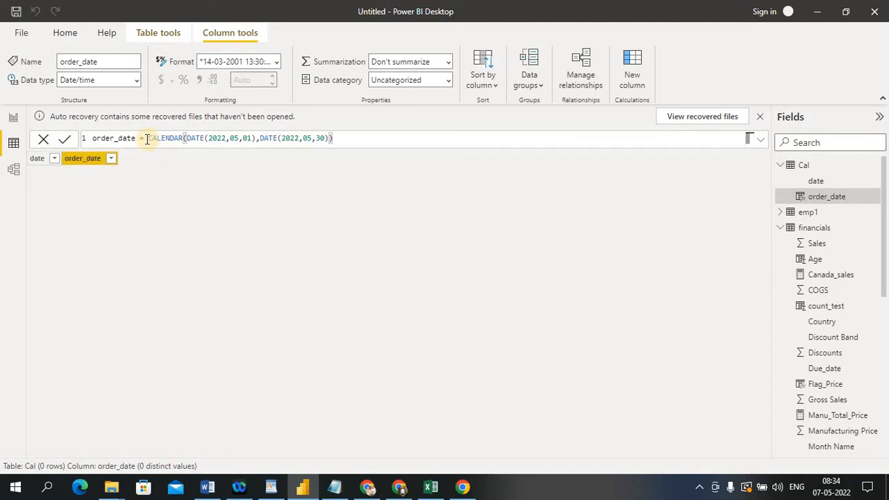
left_click(814, 197)
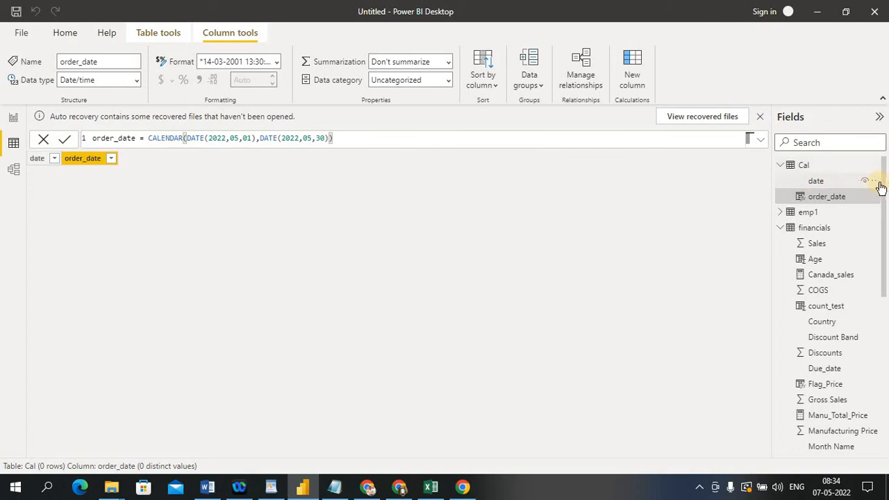
left_click(876, 184)
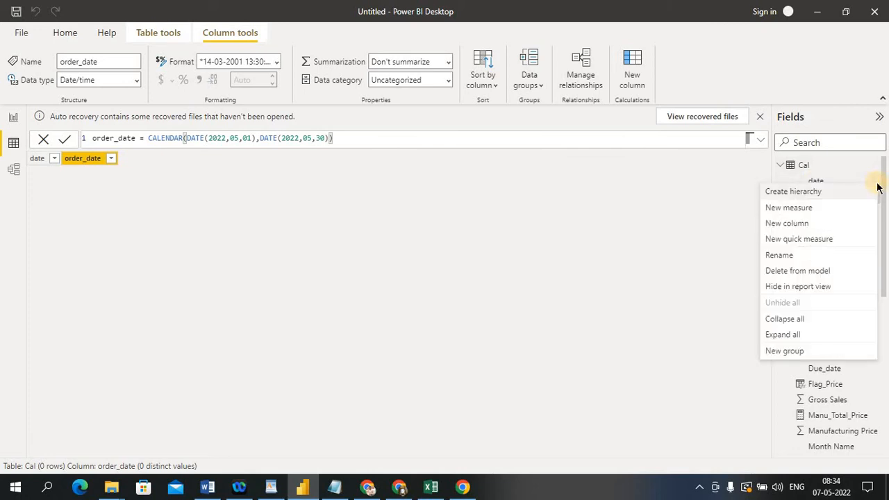
left_click(807, 270)
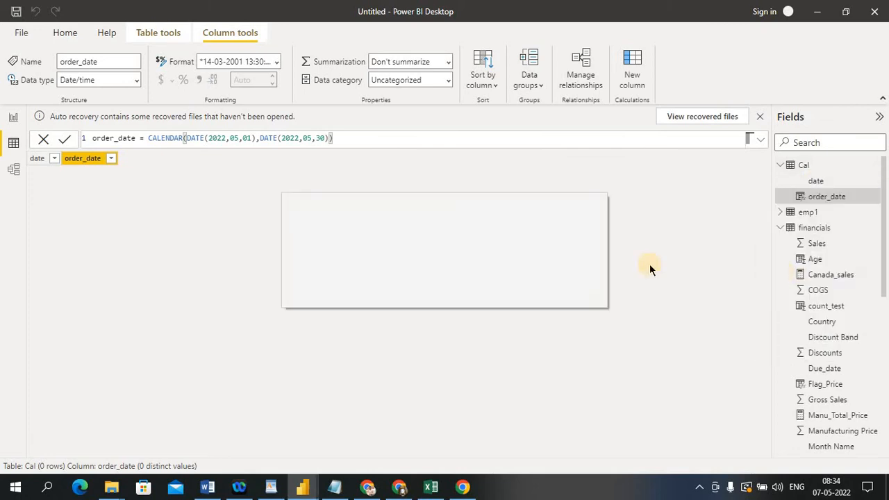
left_click(512, 270)
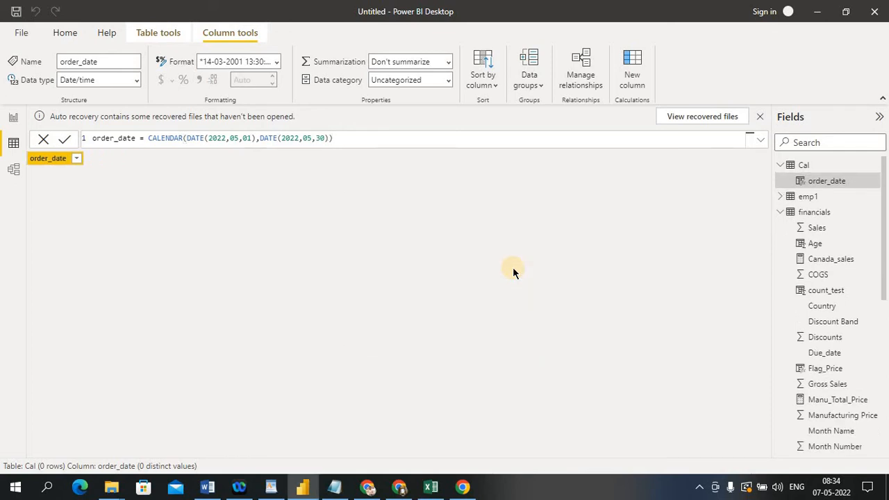
left_click(58, 159)
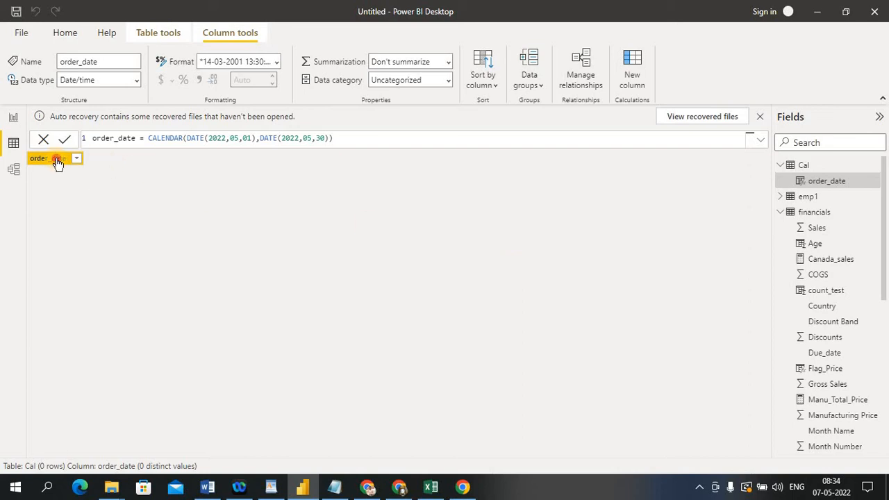
- Show Cal's order_date field in a new visual beside the orders table on report Page 5
left_click(14, 117)
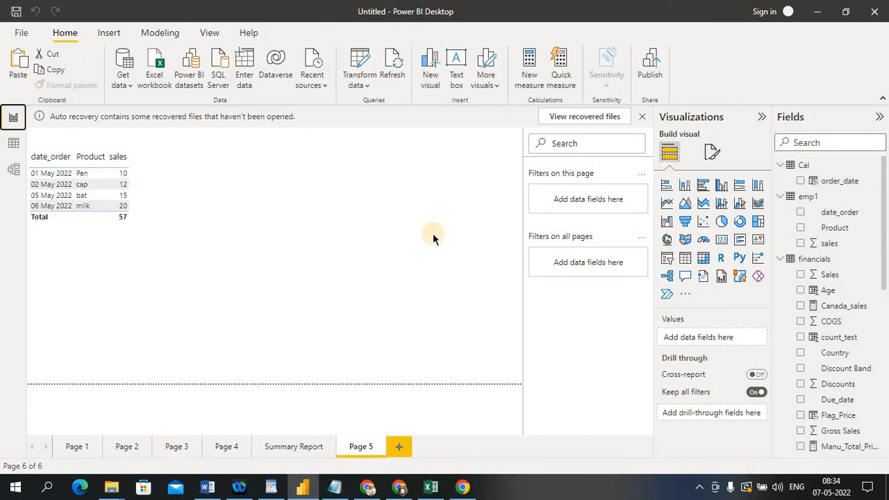
left_click(842, 183)
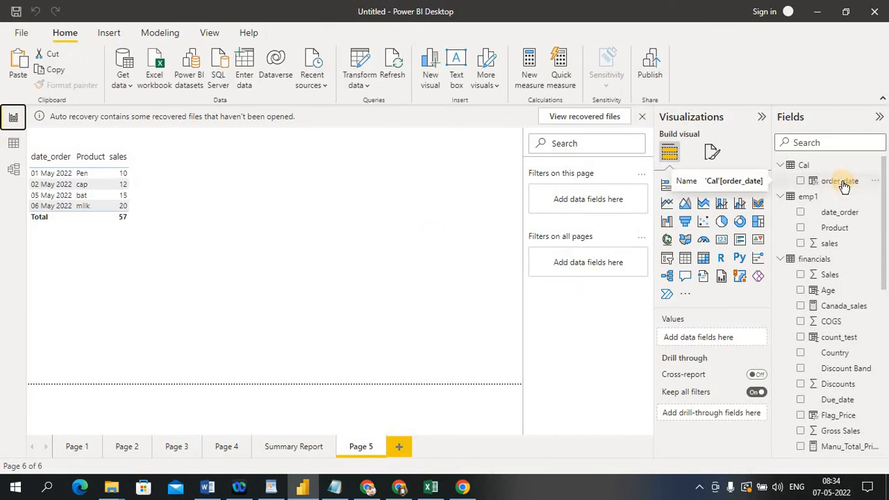
left_click_drag(844, 183, 400, 247)
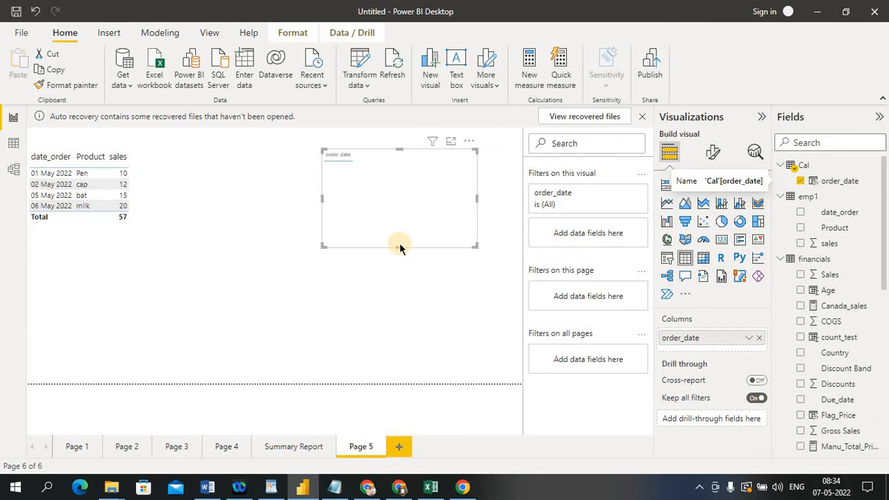
- Set the display format of Cal's order_date column to 14 March 2001 (d mmmm yyyy) in Data view
left_click(11, 143)
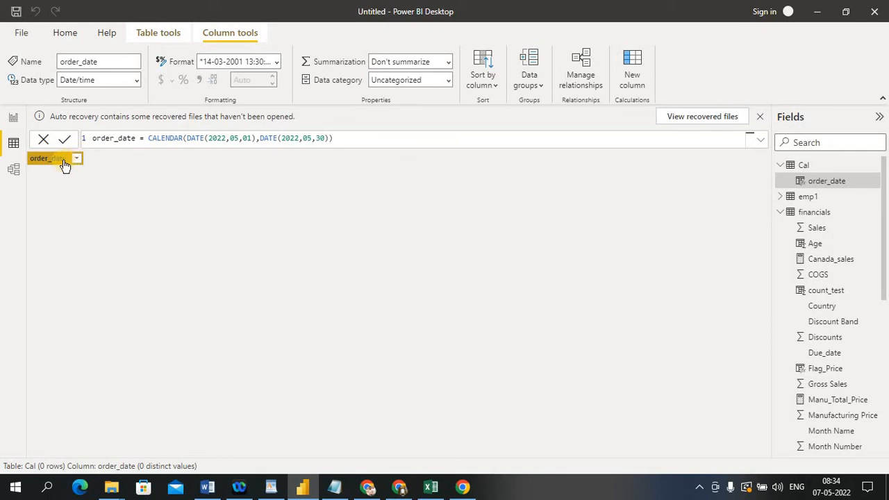
left_click(276, 62)
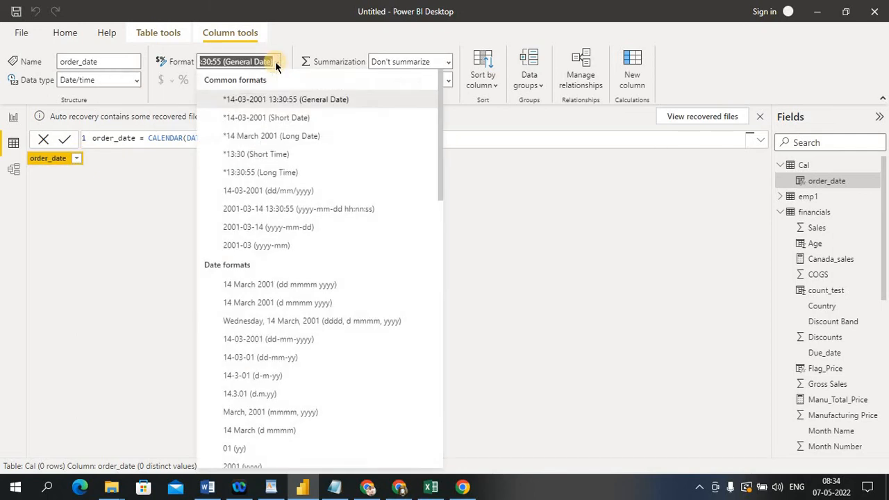
left_click(274, 303)
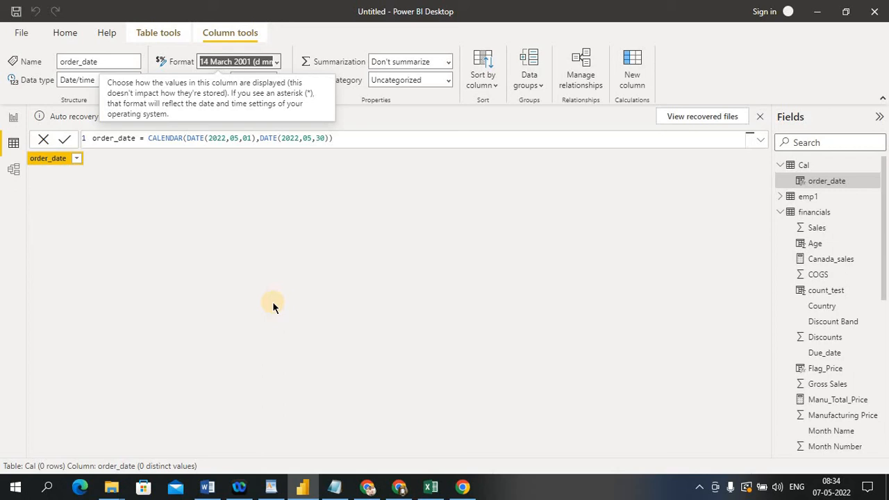
left_click(52, 161)
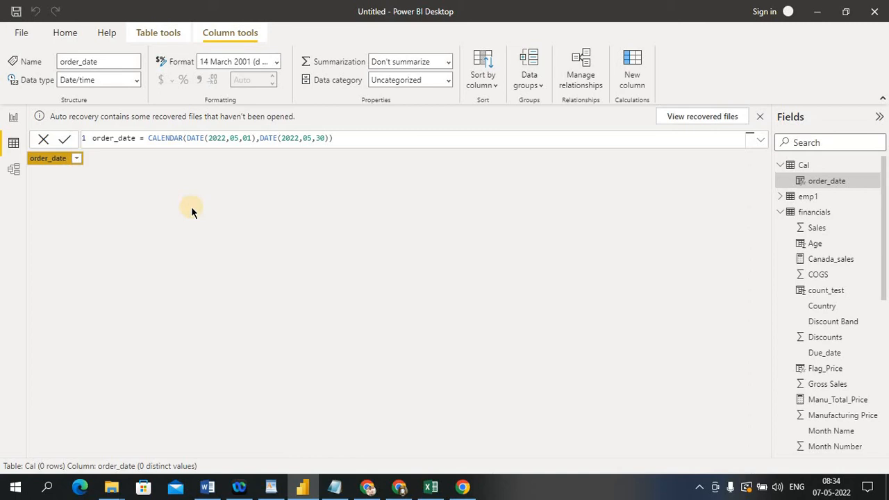
left_click(13, 142)
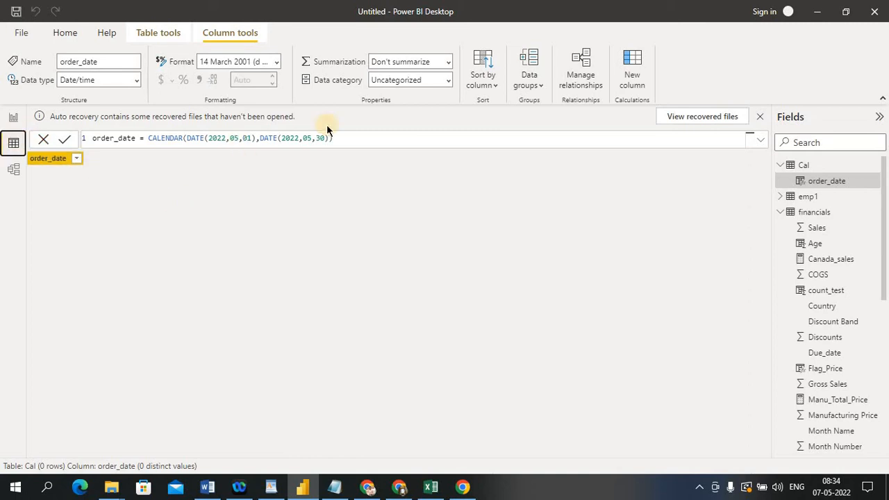
- Add a calculated column Today = TODAY() to the Cal table
left_click(633, 83)
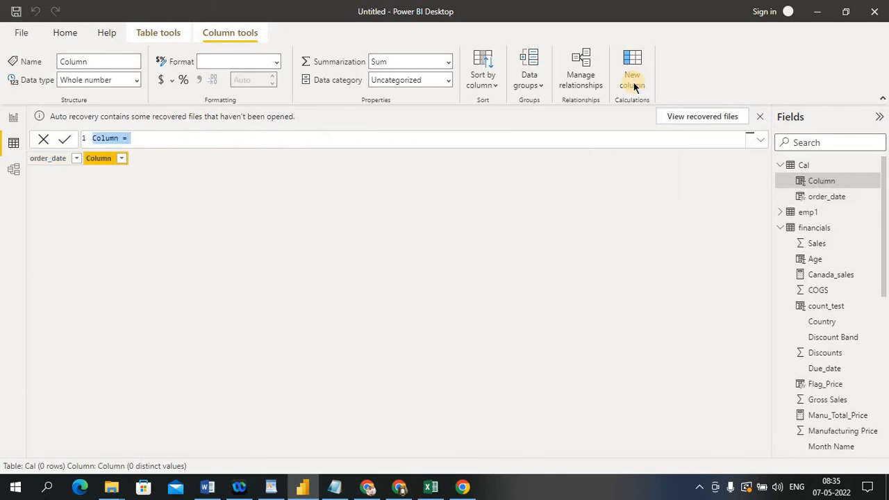
type("Today")
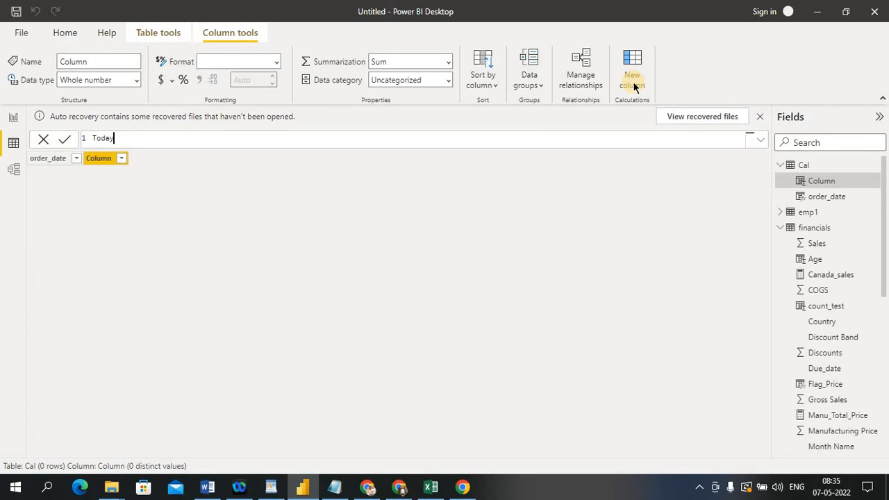
type(" = tor")
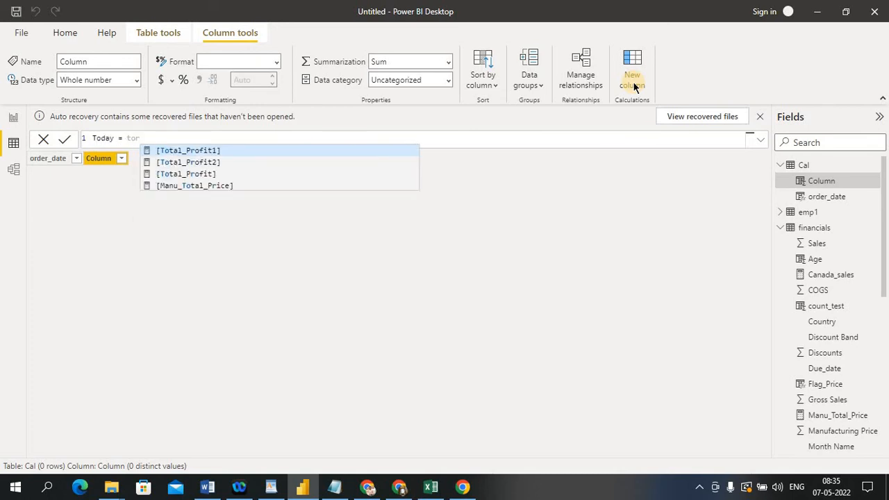
key("BackSpace")
type("d")
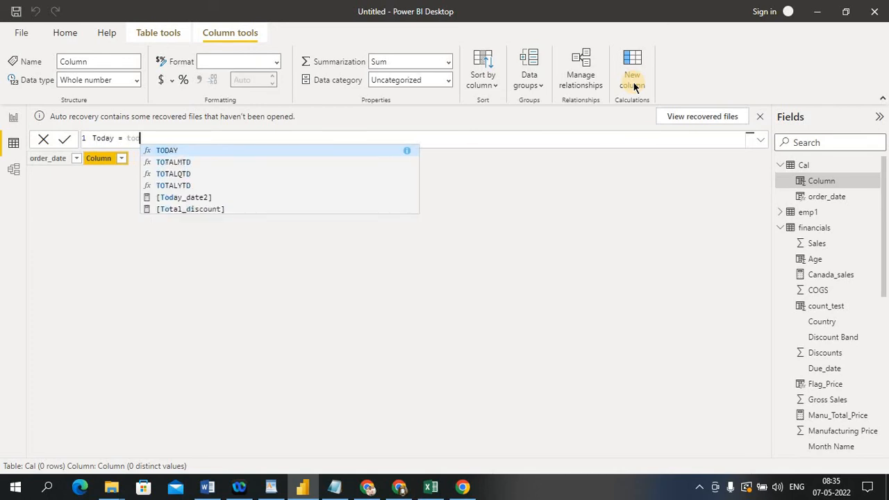
left_click(285, 150)
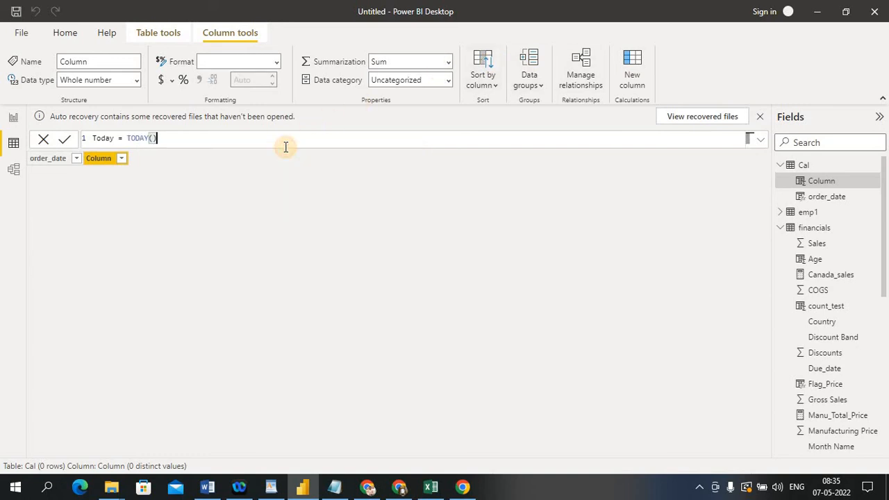
left_click(67, 142)
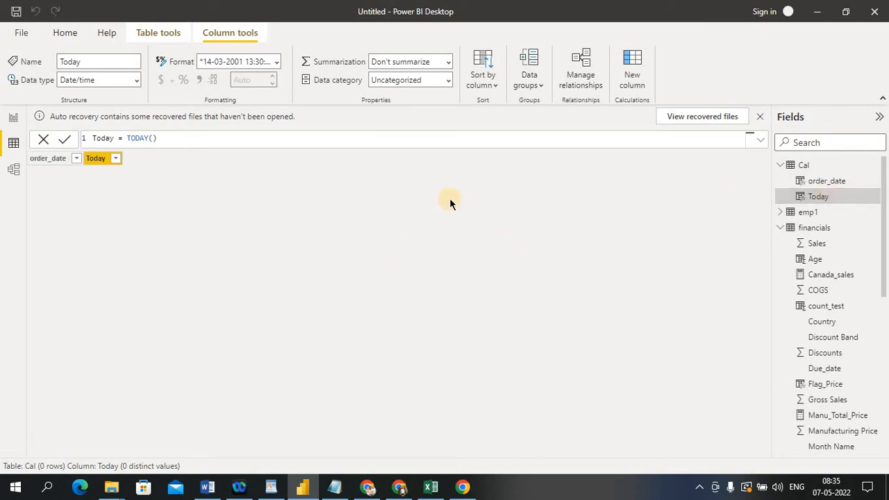
- Return to the report and start a new calculated table named calender using the CALENDAR function
left_click(17, 118)
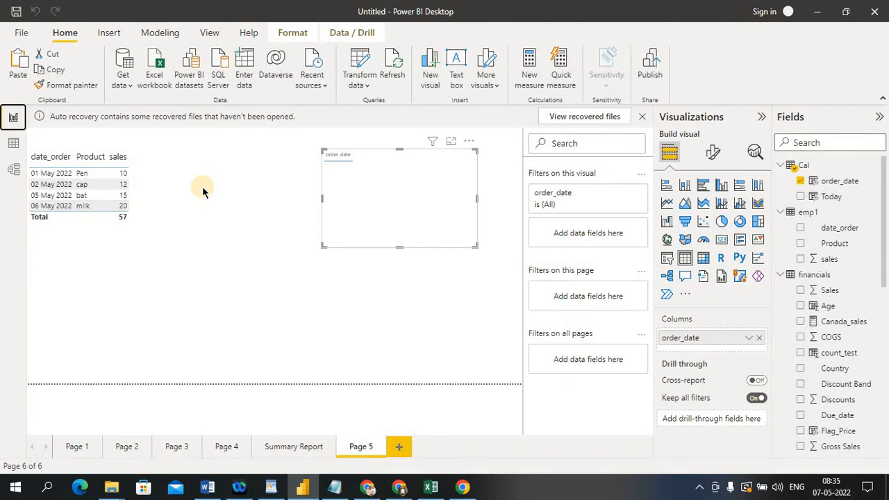
left_click(171, 31)
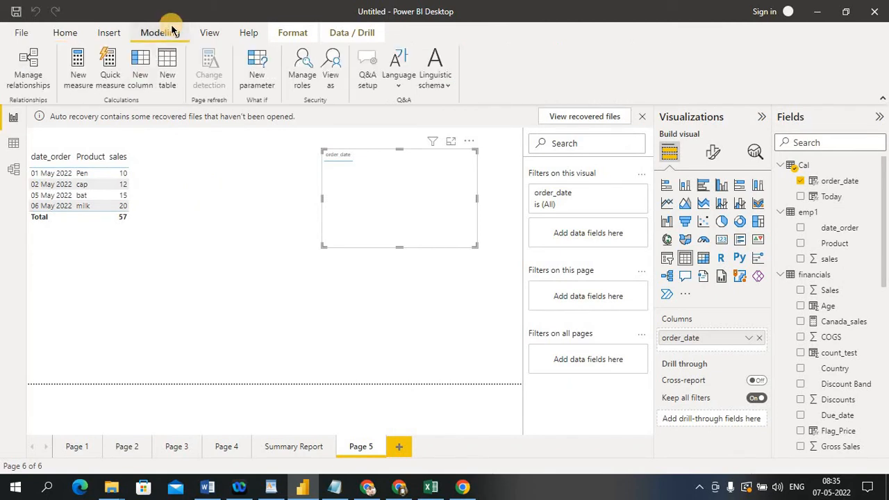
left_click(170, 78)
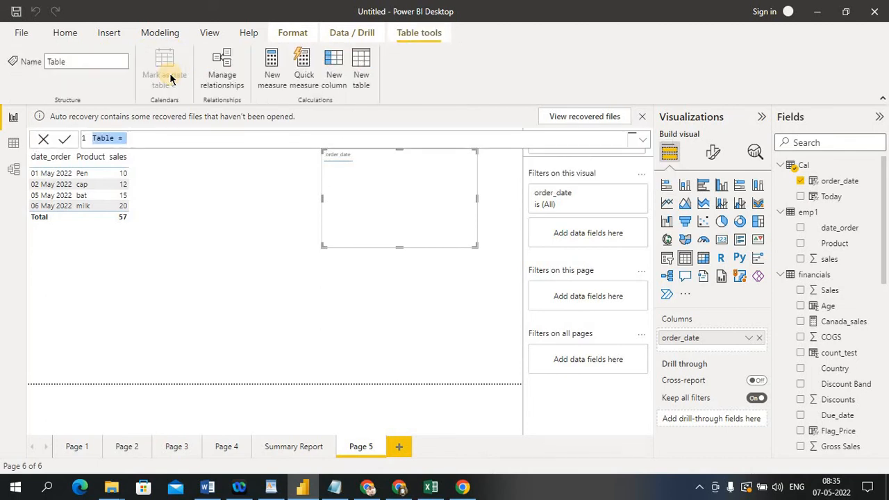
type("cal")
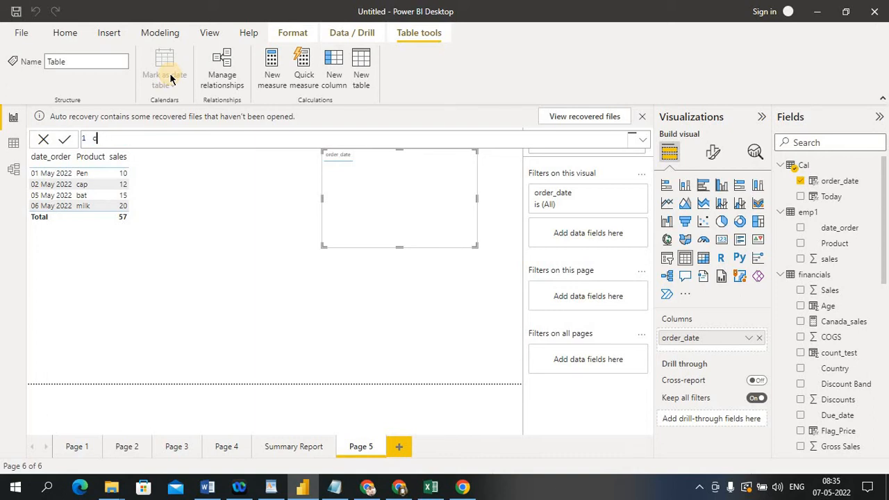
key("BackSpace")
type("k")
key("BackSpace")
type("lender = cal")
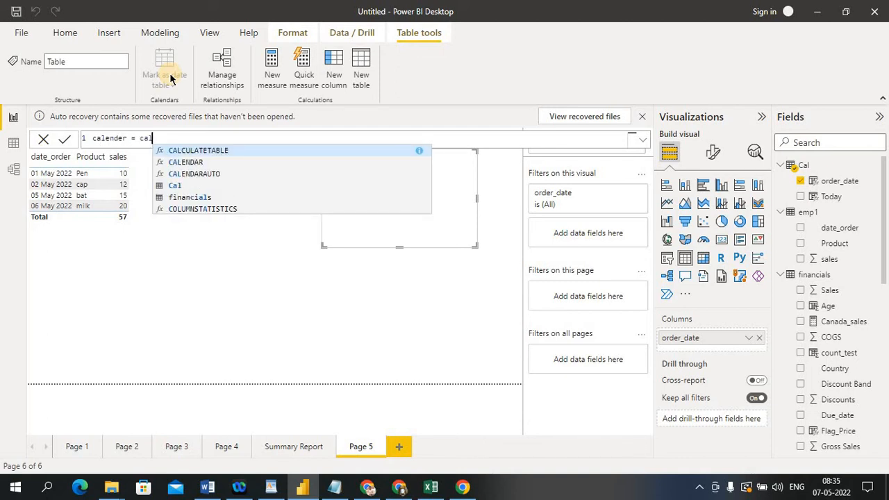
left_click(186, 162)
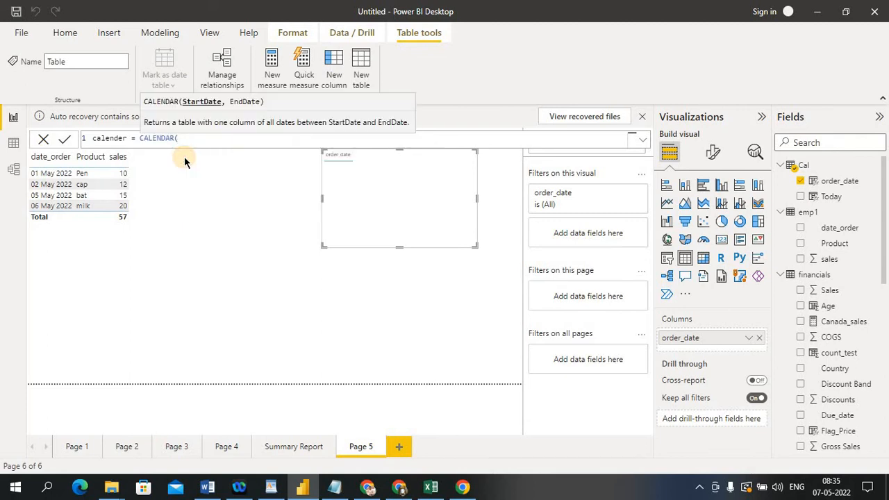
- Enter DATE(2022,05,01) as the start date in the calender table's formula
type("date")
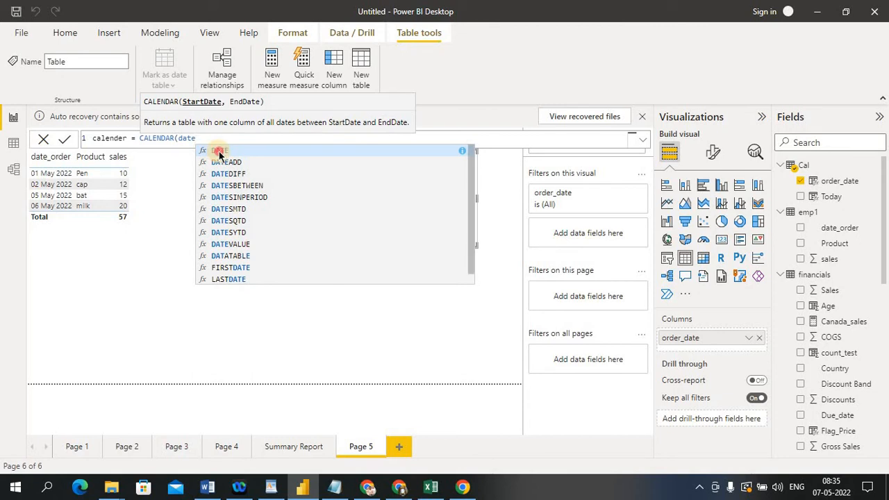
left_click(218, 152)
type("20")
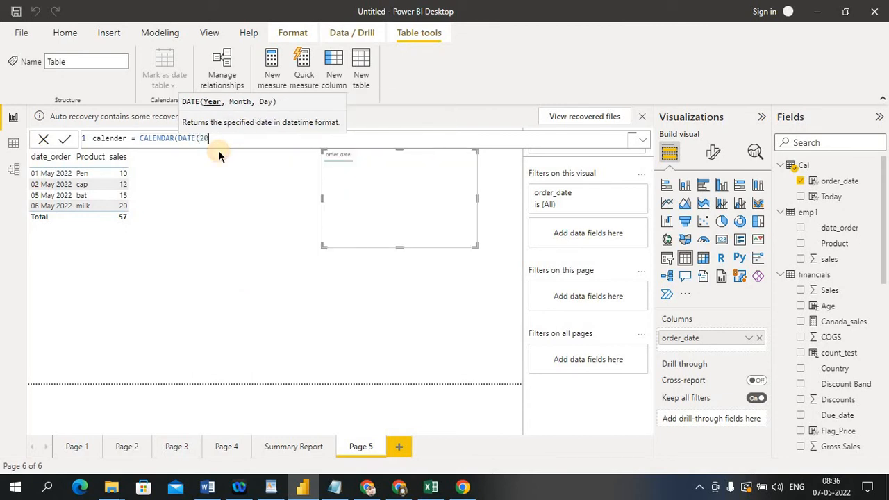
type("22,05,01),")
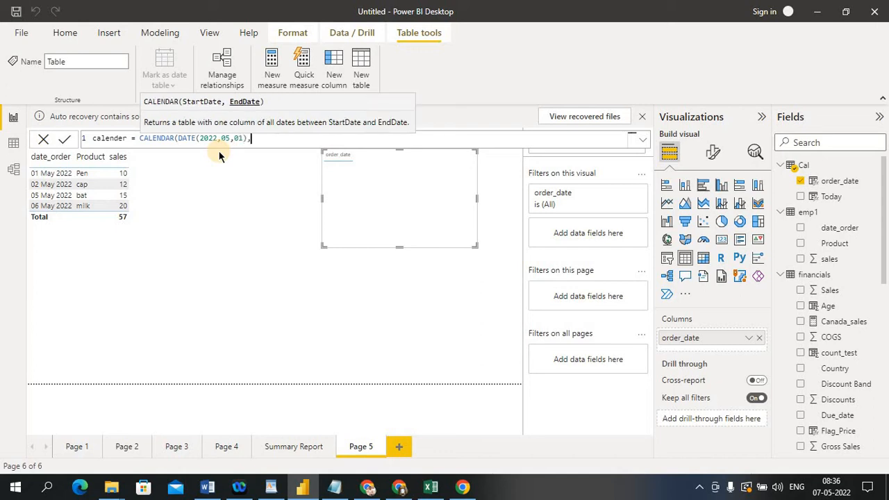
- Complete the calender formula with the end date DATE(2022,05,30), commit it and check the generated dates in Data view
type("dat")
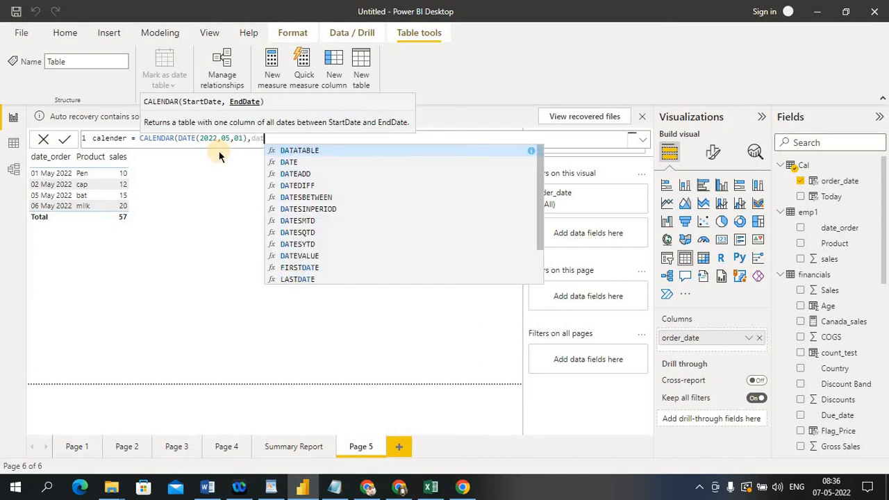
left_click(286, 162)
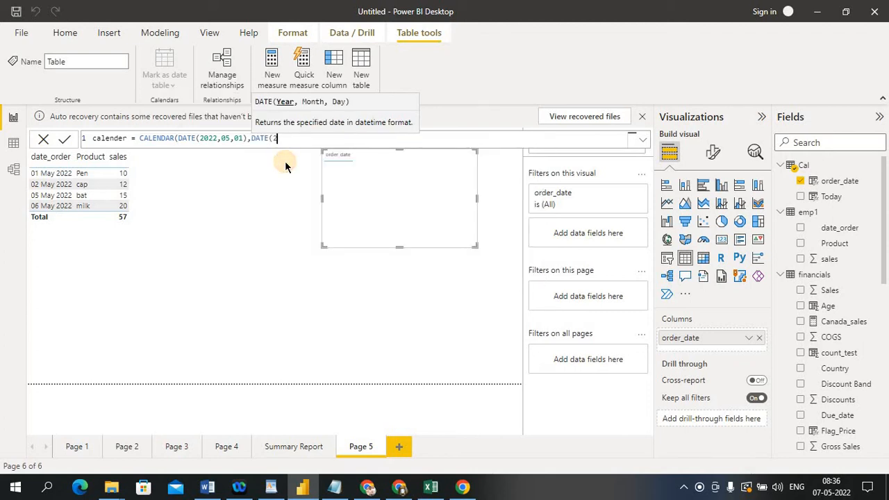
type("2022,05")
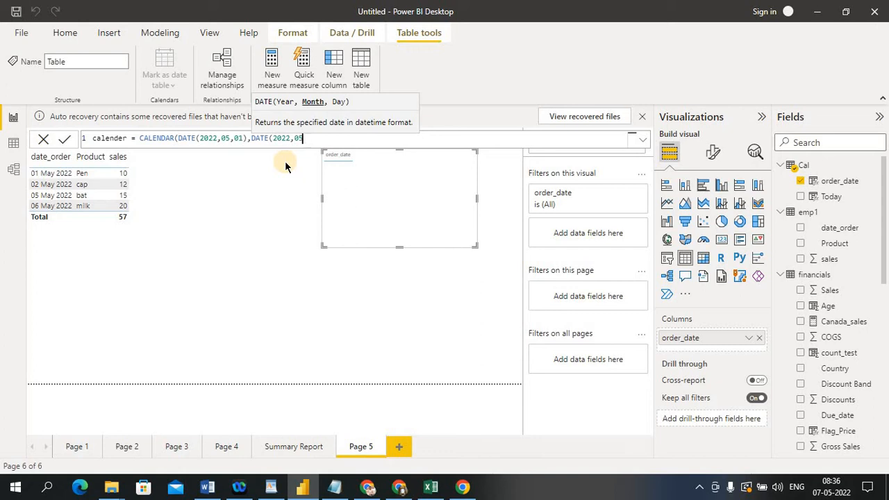
type(",30)")
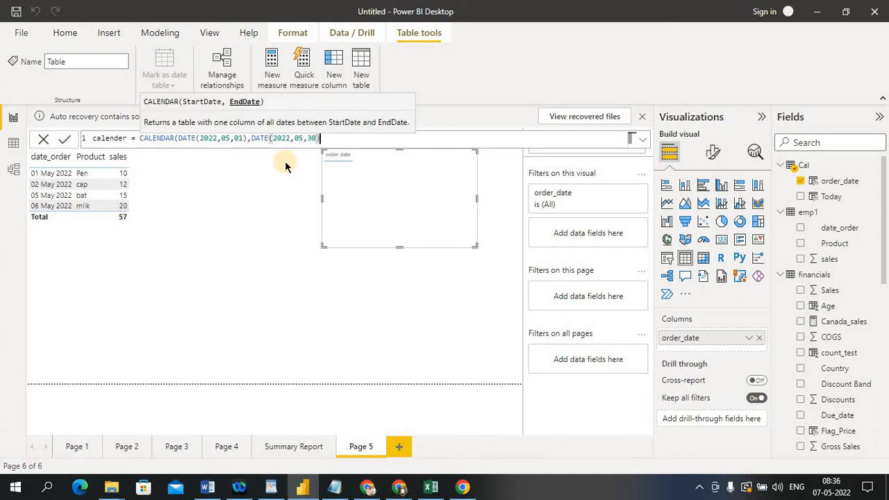
type(")")
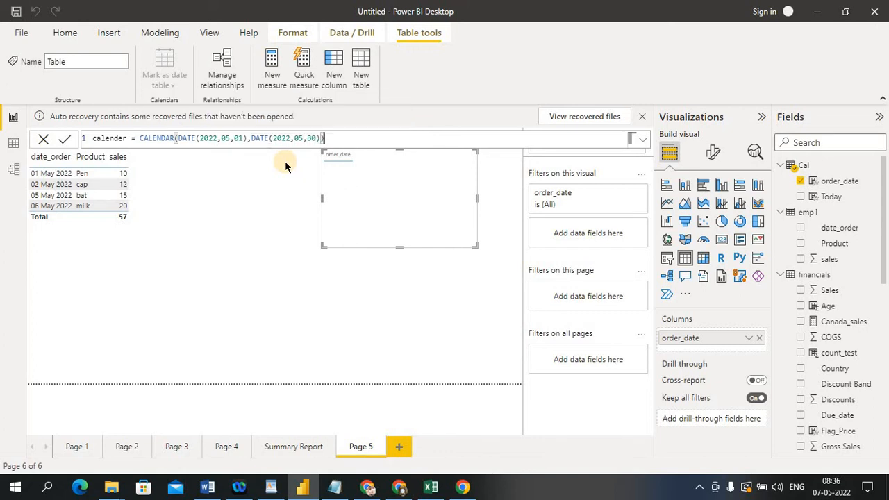
left_click(66, 142)
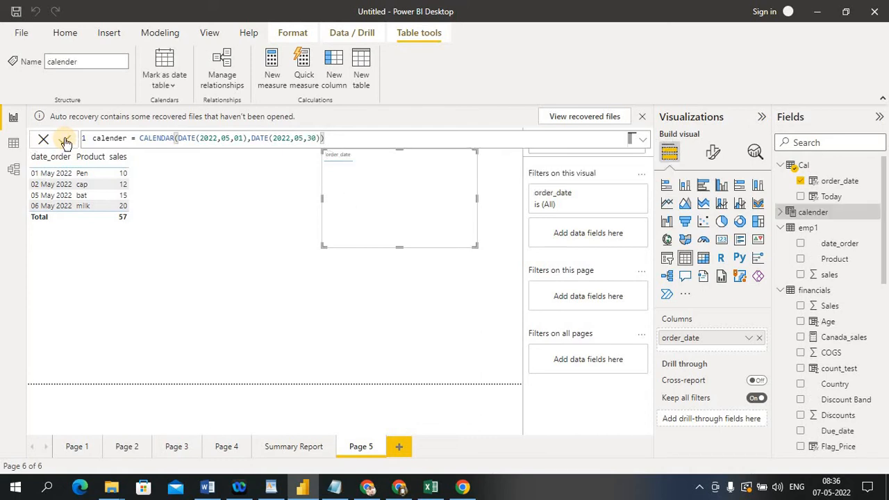
left_click(13, 143)
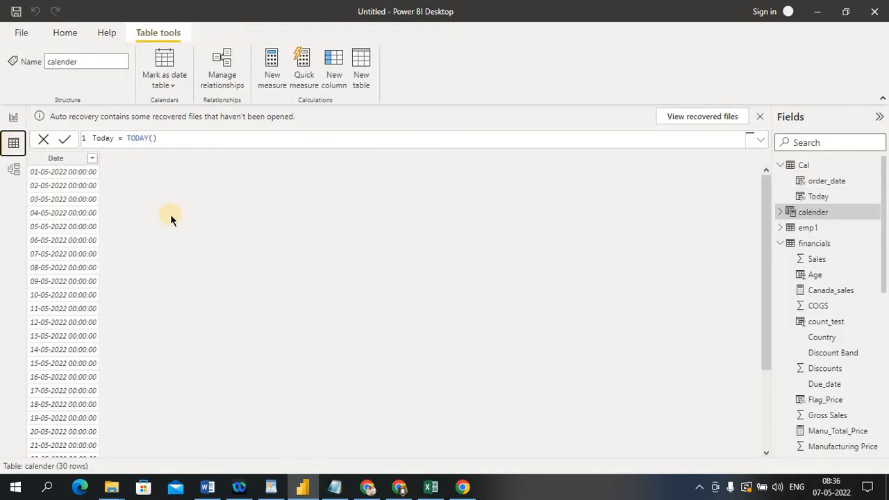
- Delete the Cal table from the model and remove its order_date visual from report Page 5
left_click(15, 122)
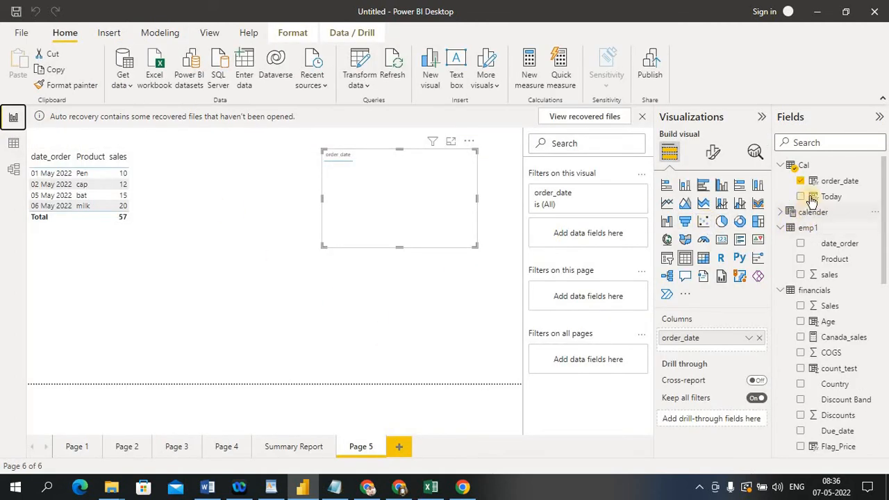
left_click(873, 167)
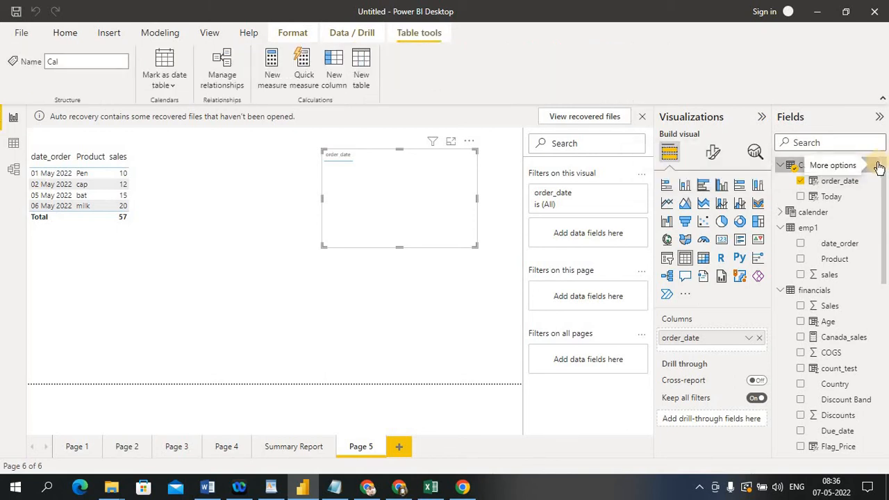
left_click(878, 165)
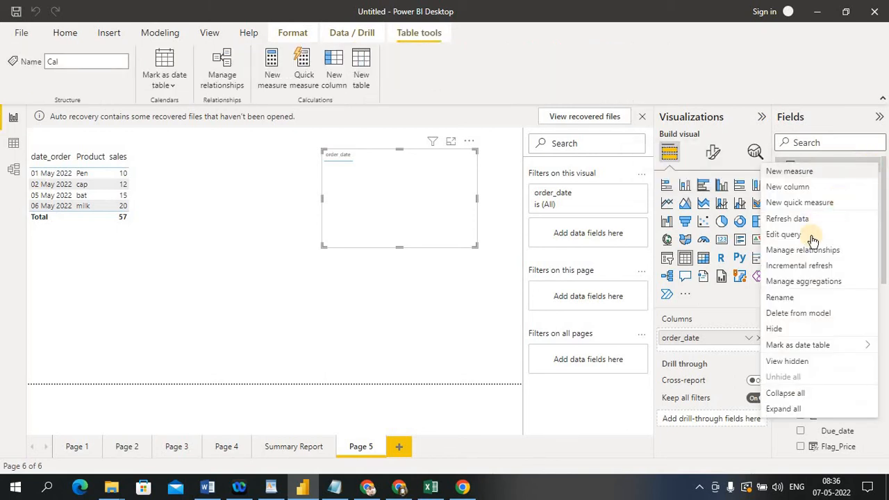
left_click(797, 313)
left_click(527, 269)
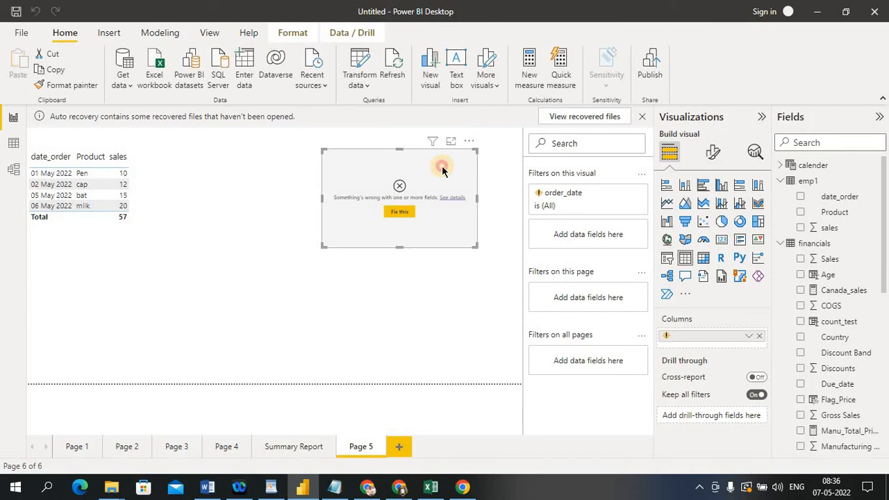
key("Delete")
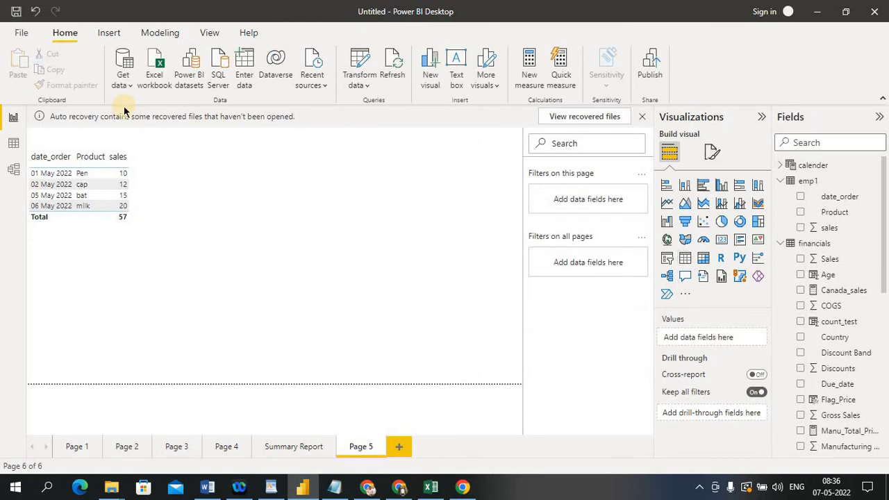
- Start a new calculated table named Cal_Order whose formula uses the CALENDAR function
left_click(164, 36)
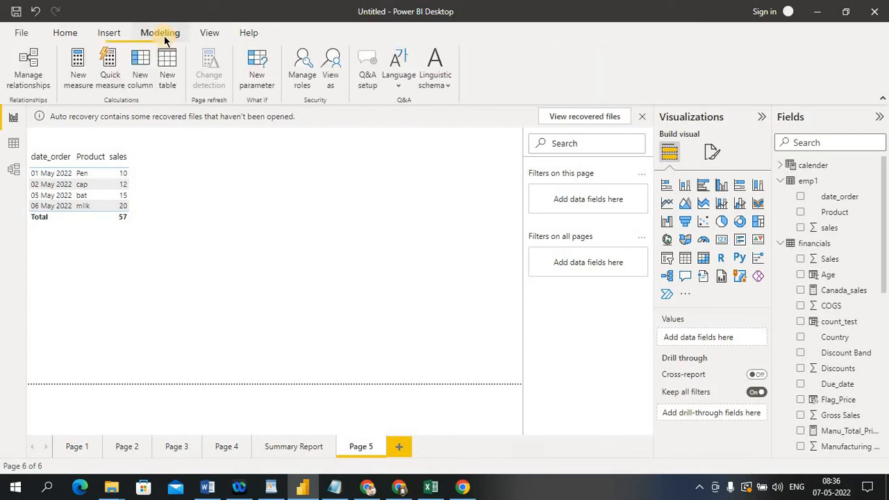
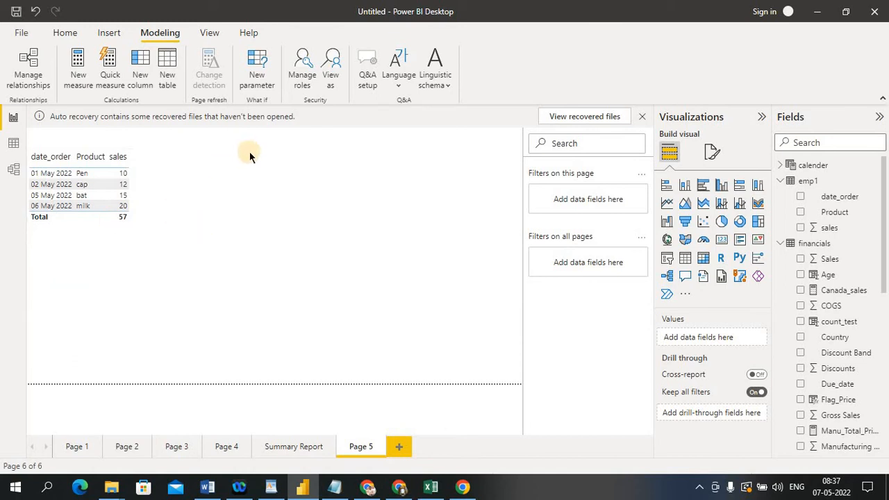
left_click(168, 76)
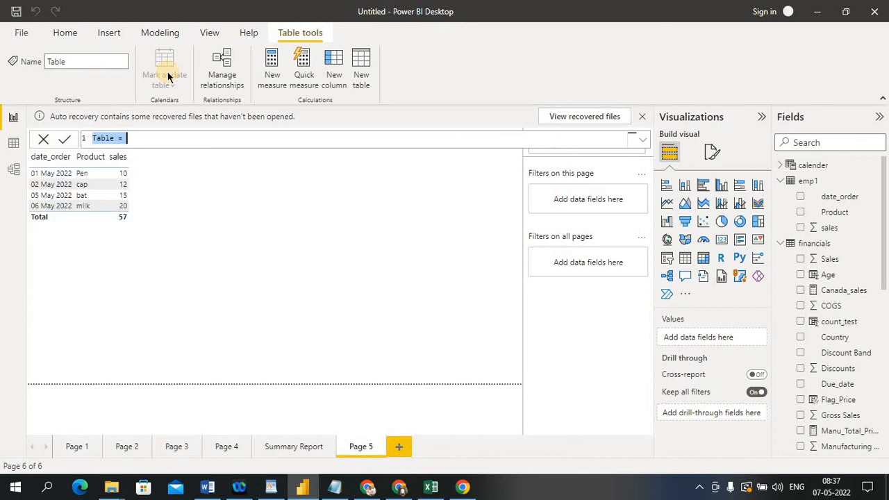
type("Cal_Order ")
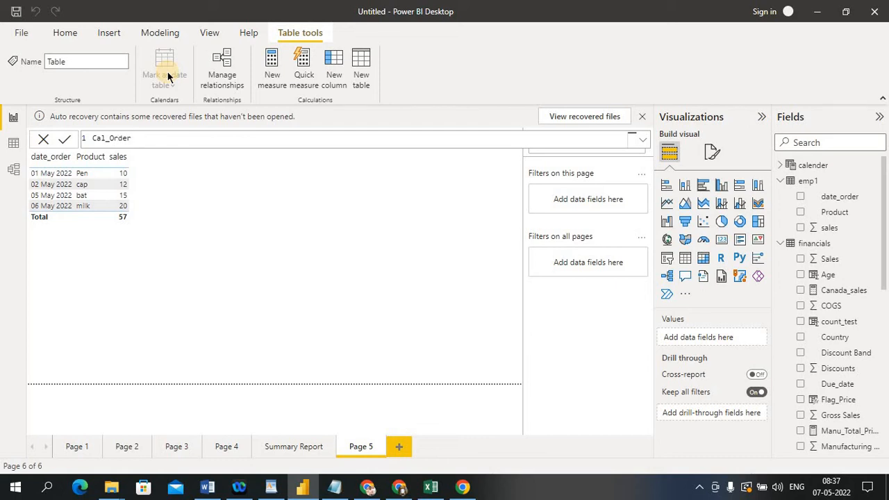
type("= cal")
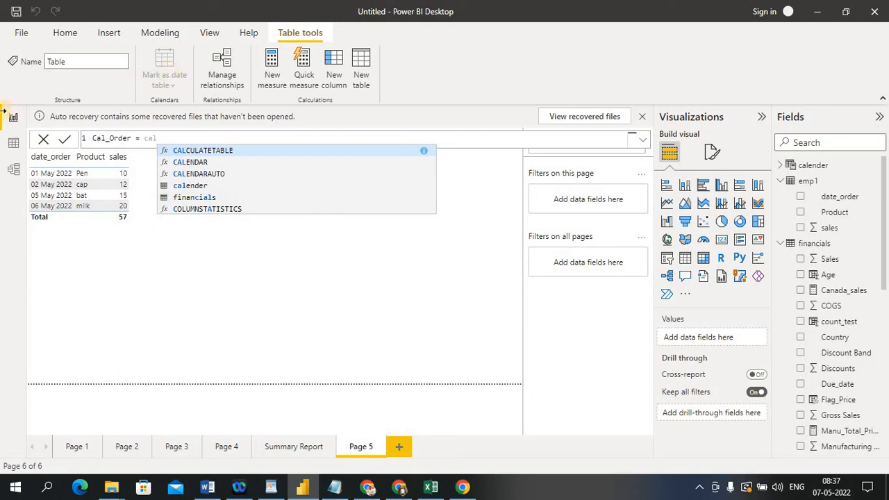
left_click(181, 165)
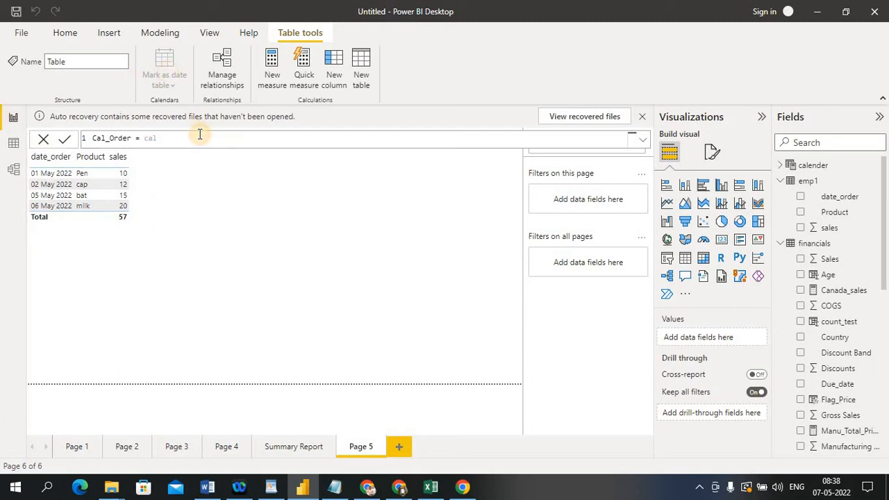
key("BackSpace")
key("BackSpace")
key("BackSpace")
type("ca")
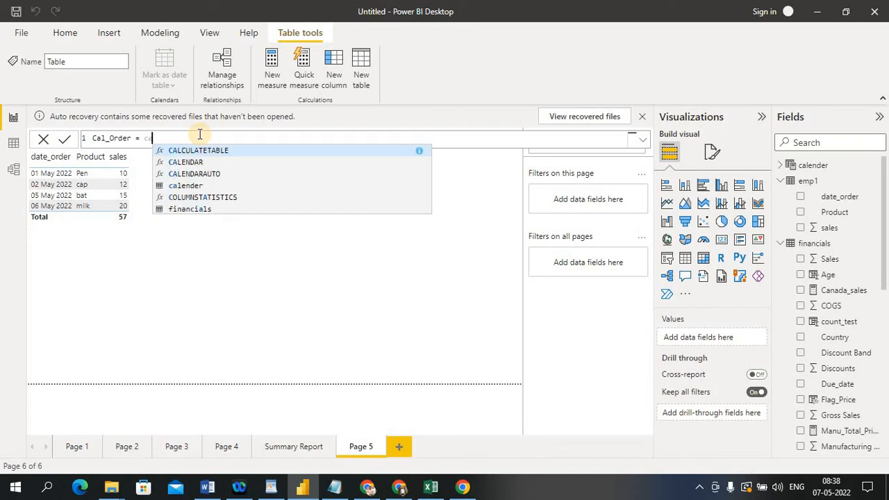
double_click(194, 164)
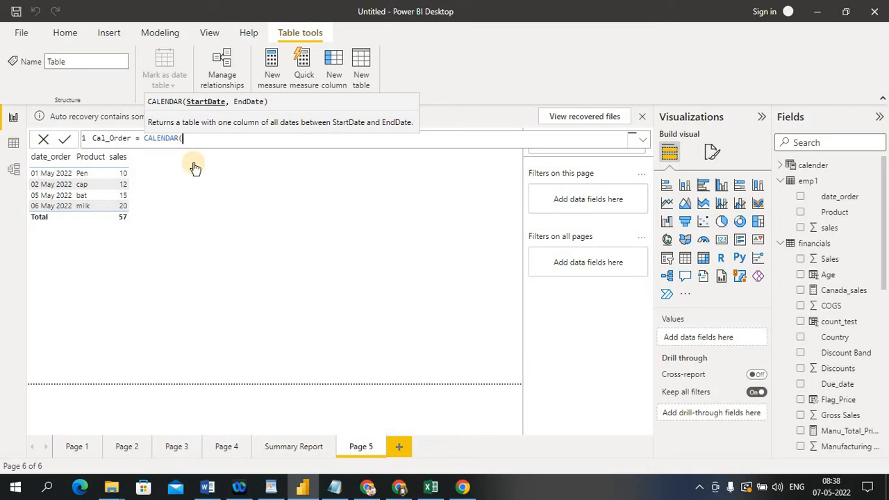
- Complete the Cal_Order formula with start date DATE(2022,05,01) and end date DATE(2022,05,30), and commit it
type("da")
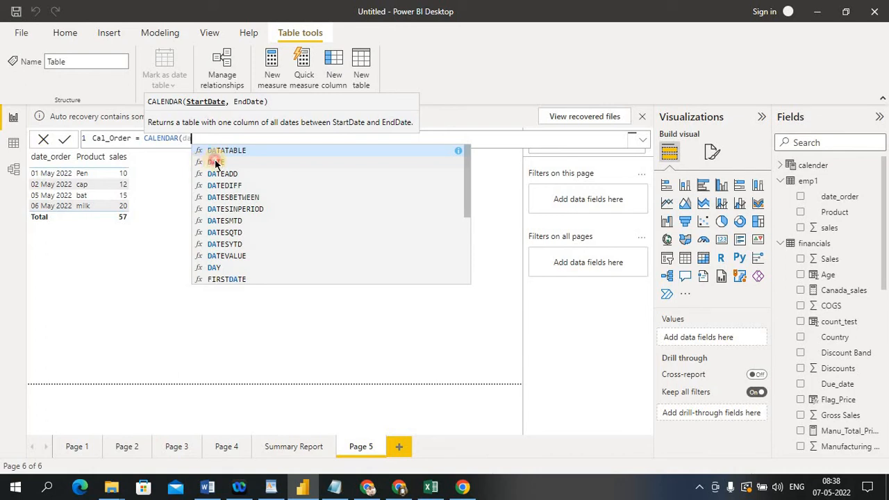
double_click(215, 162)
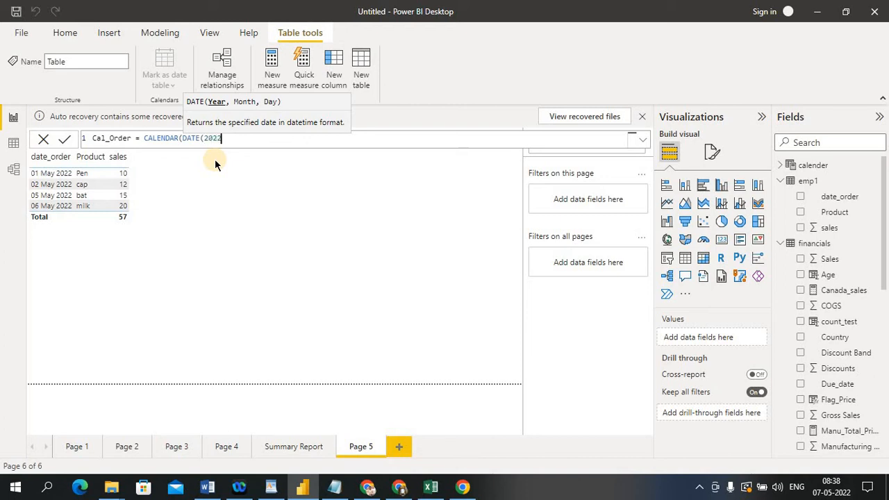
type("2022,05,")
type("01)")
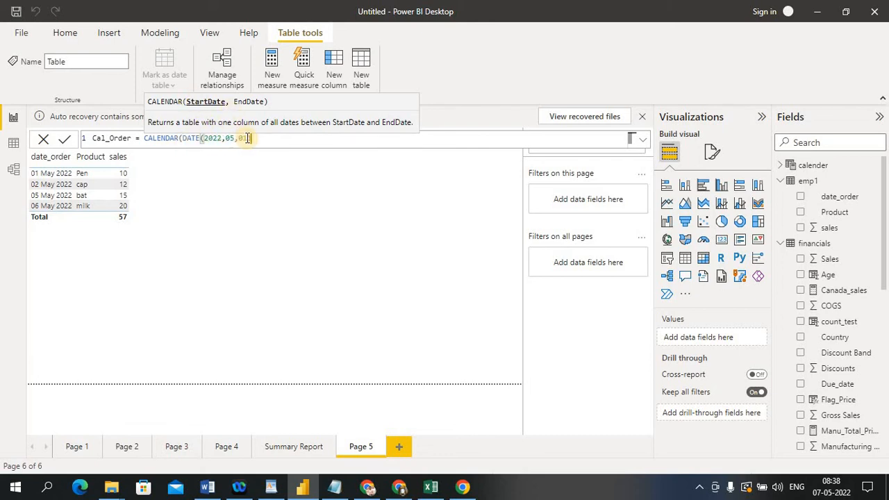
type(",")
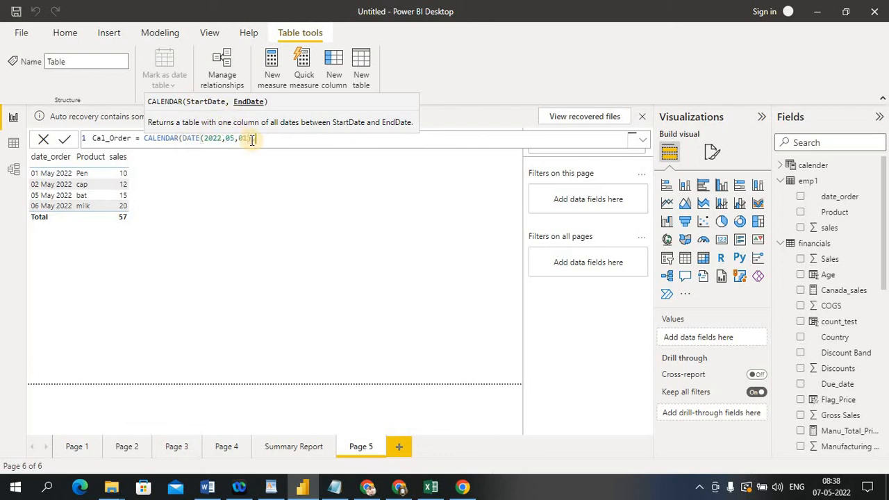
type("date")
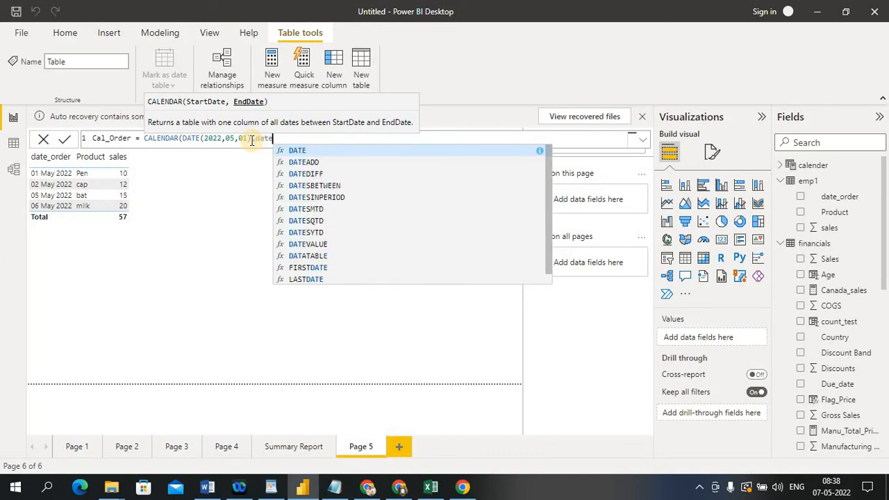
left_click(297, 149)
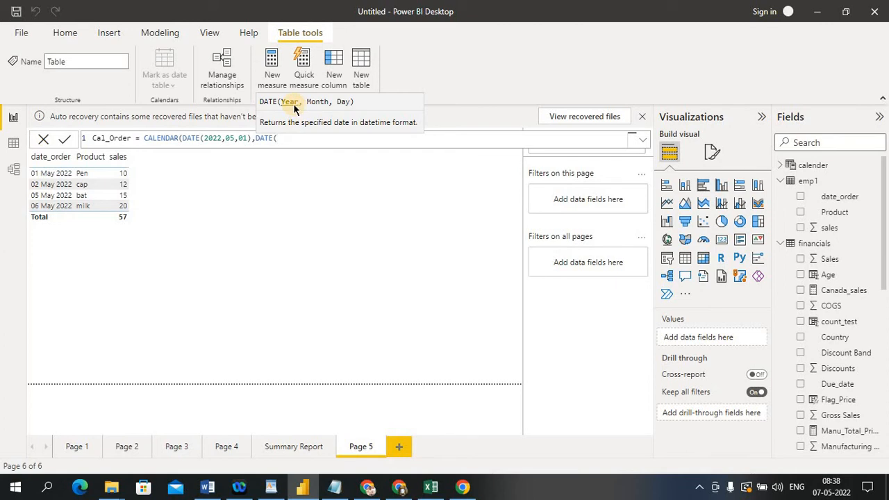
type("2022,05,30))")
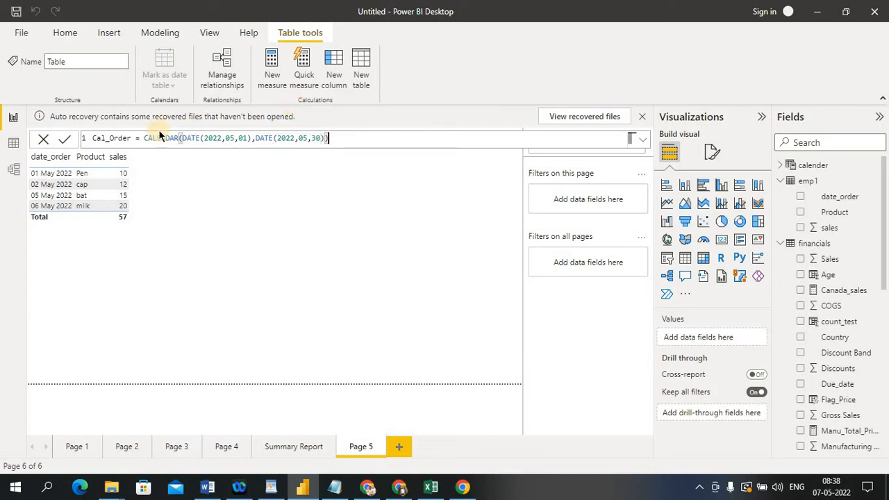
left_click(63, 142)
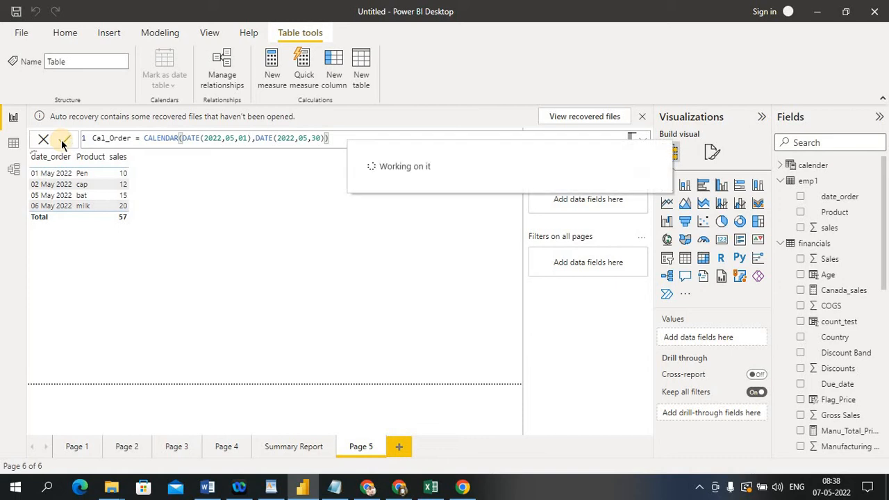
- Examine the Cal_Order table in Data view and look through its Date column's filter values, leaving the filter unchanged
left_click(16, 148)
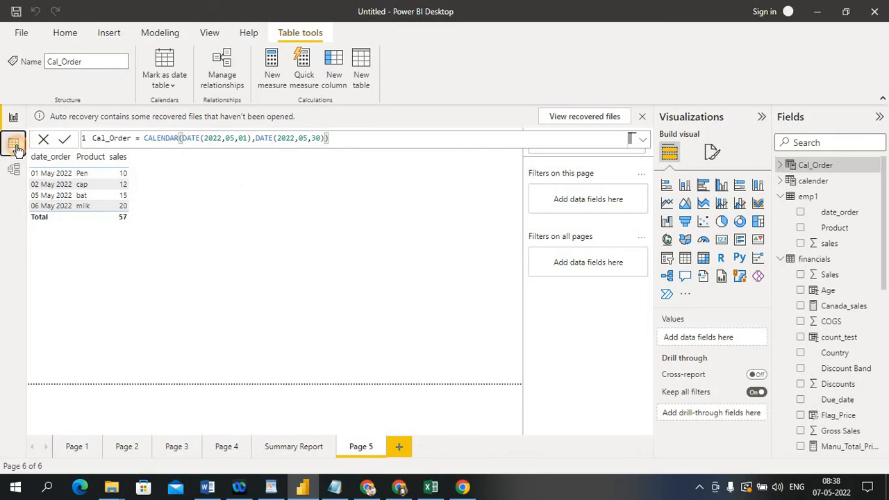
left_click(814, 172)
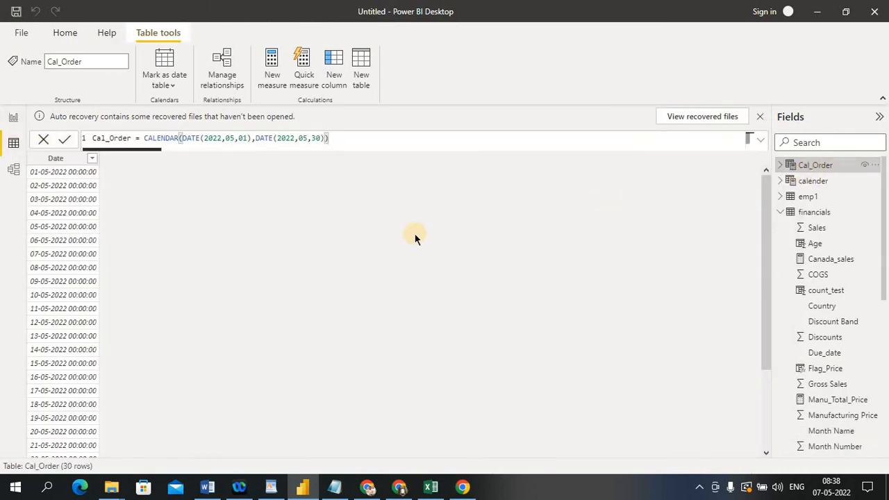
left_click(799, 172)
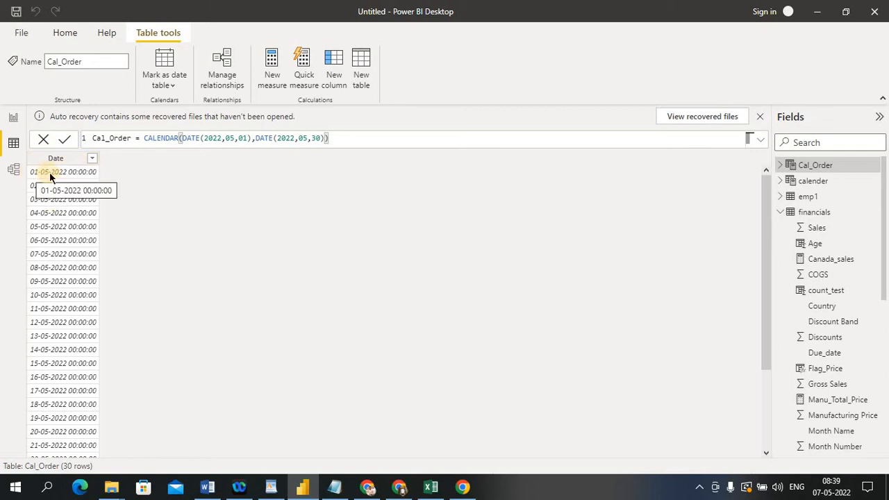
left_click(93, 162)
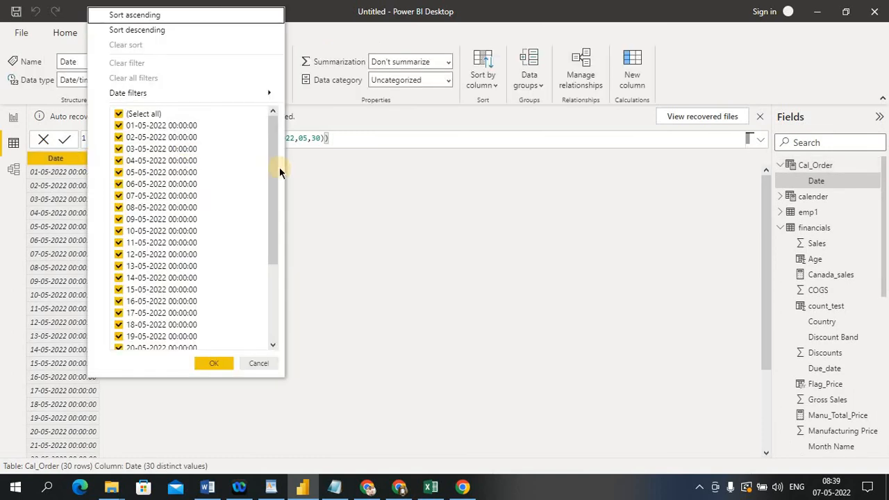
left_click_drag(274, 185, 278, 295)
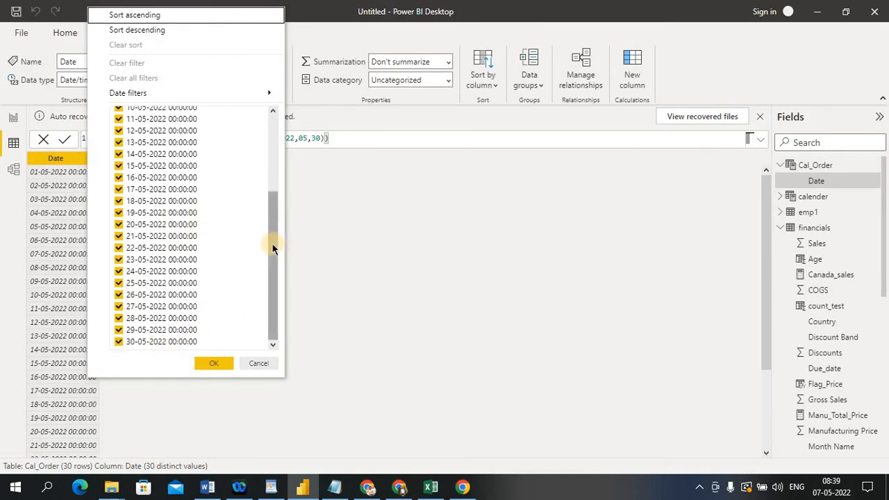
left_click_drag(273, 243, 182, 138)
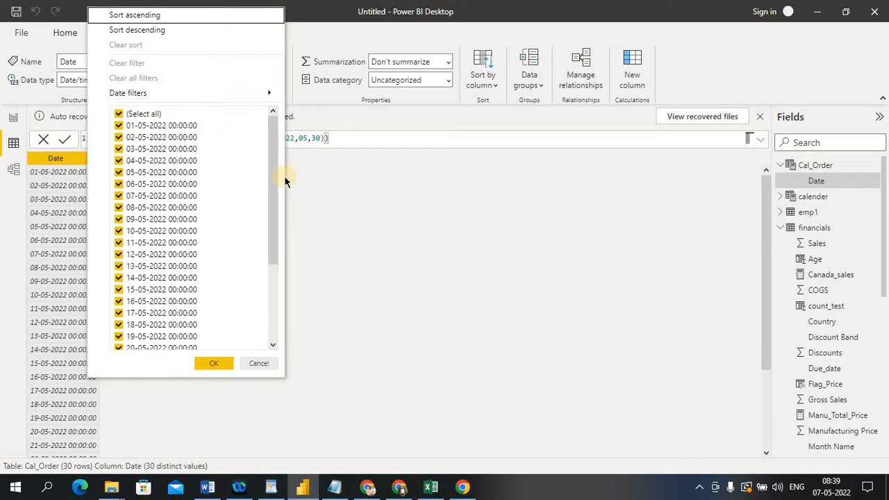
left_click_drag(273, 185, 275, 277)
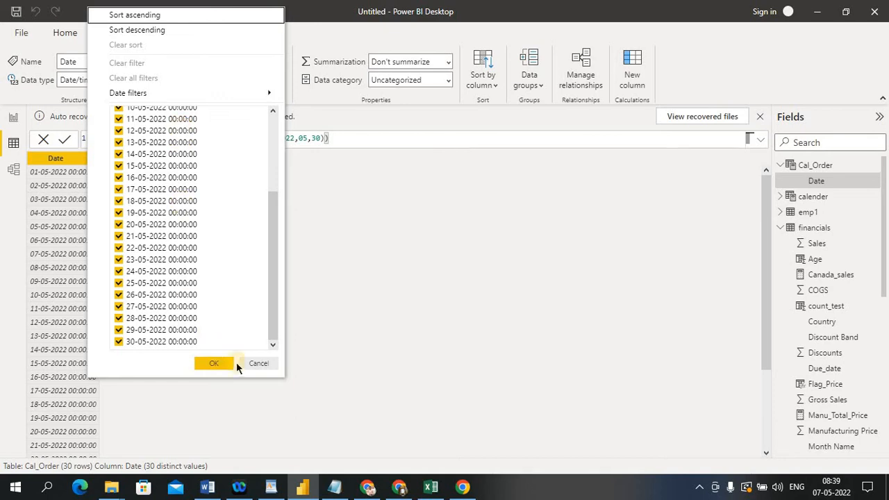
left_click(255, 363)
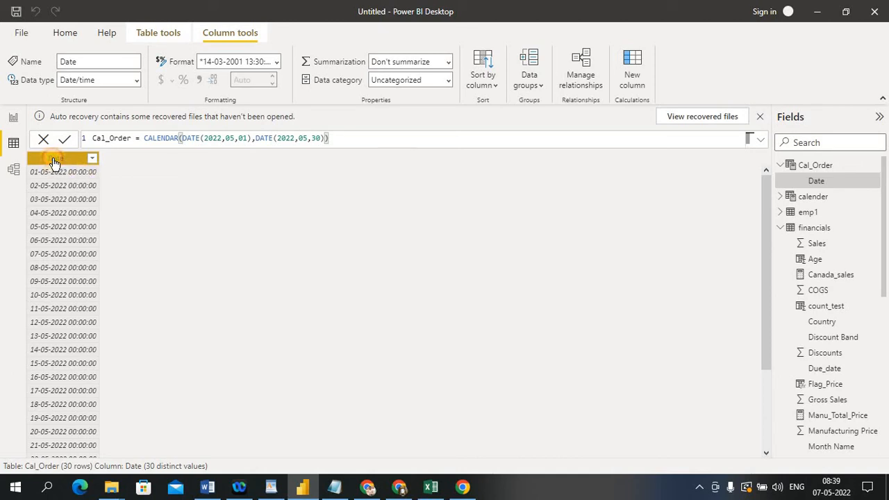
- Format Cal_Order's Date column as dd/mm/yyyy and emp1's date_order column as dd-mm-yyyy, comparing both tables
left_click(275, 61)
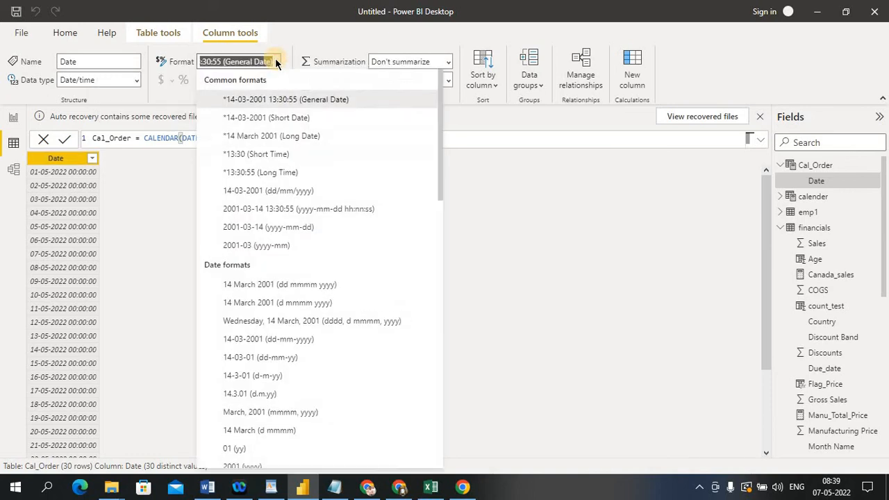
left_click(270, 191)
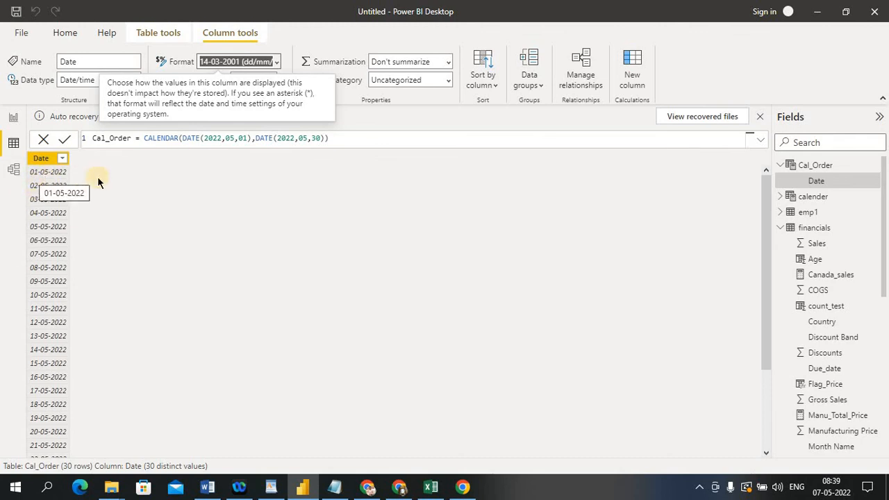
left_click(809, 213)
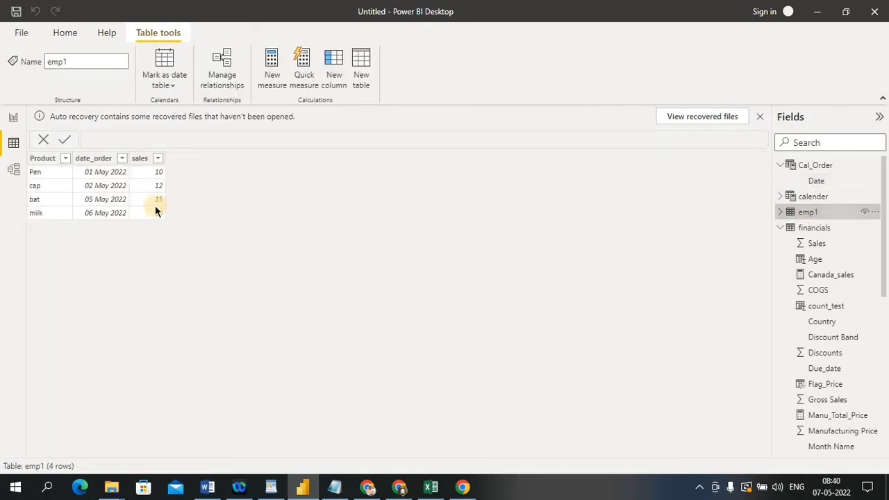
left_click(99, 163)
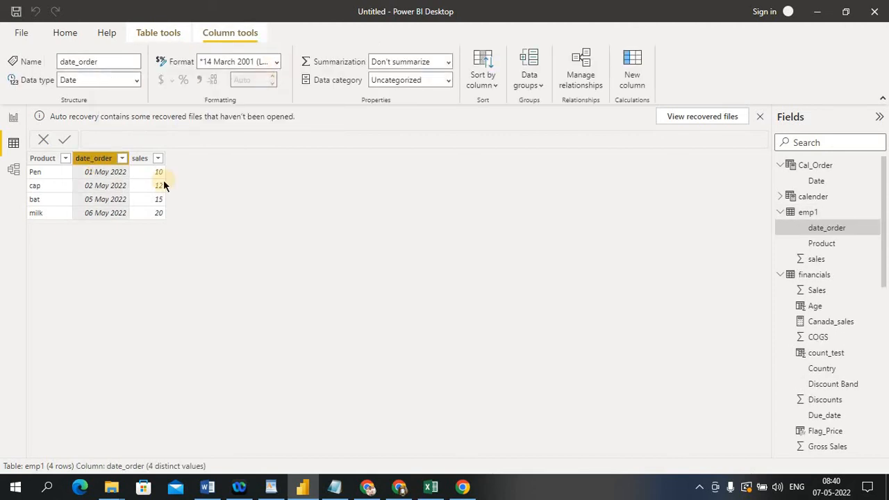
left_click(277, 63)
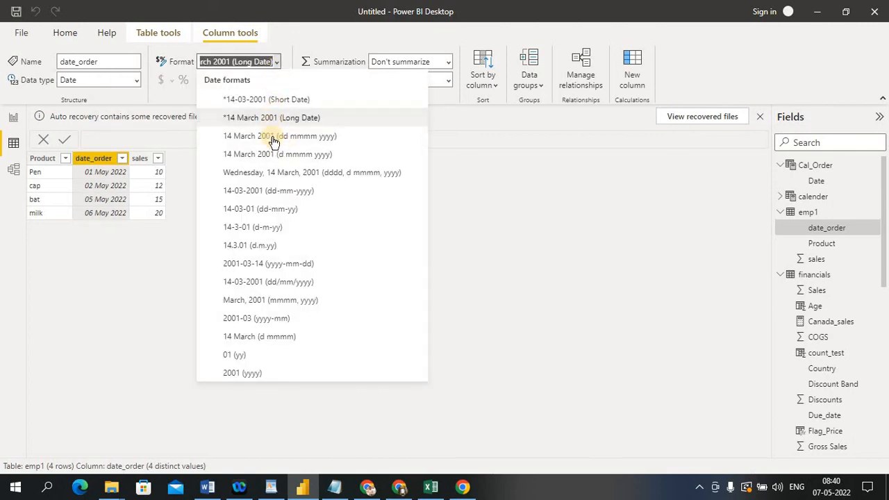
left_click(271, 191)
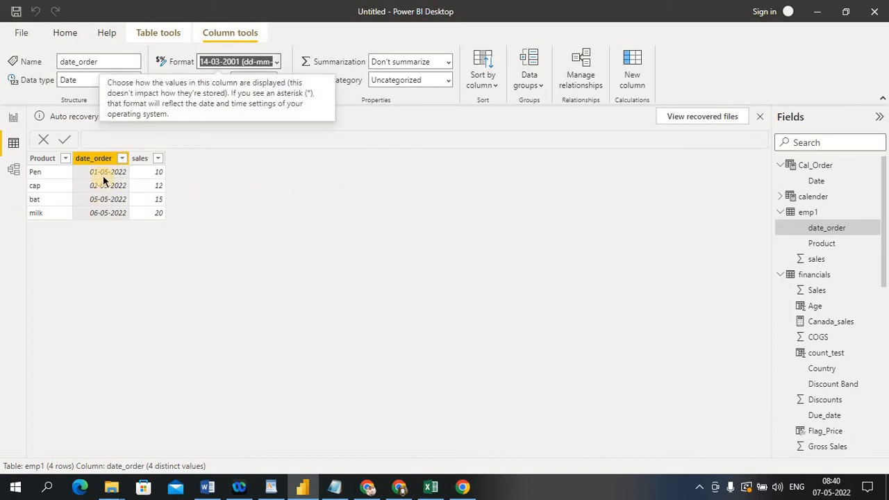
left_click(826, 167)
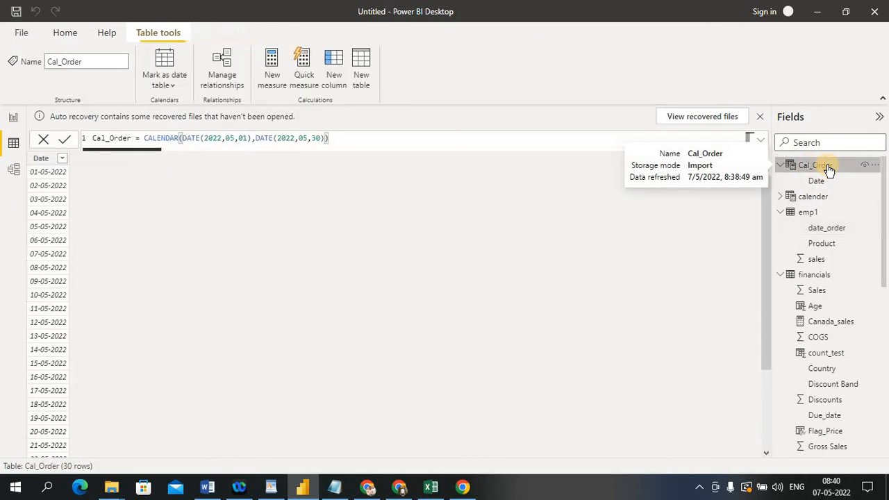
left_click(809, 213)
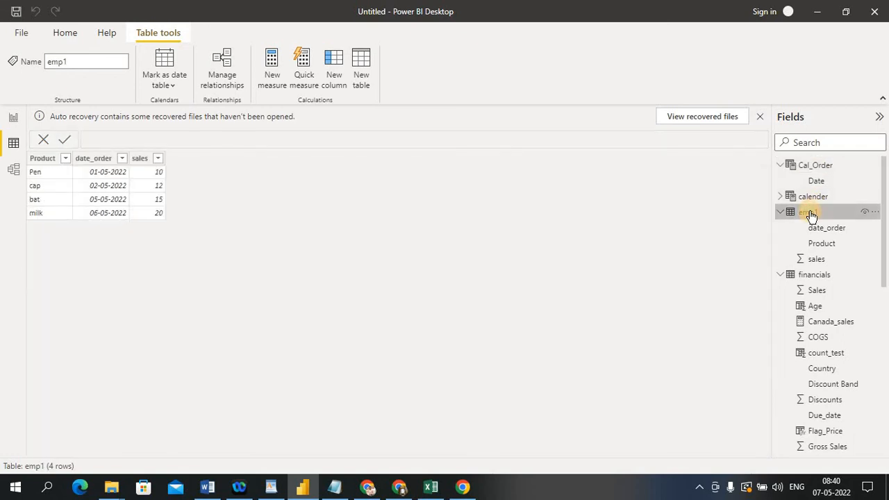
- Switch to the Model view and move the Cal_Order table below and between the emp1 and calender tables
left_click(14, 173)
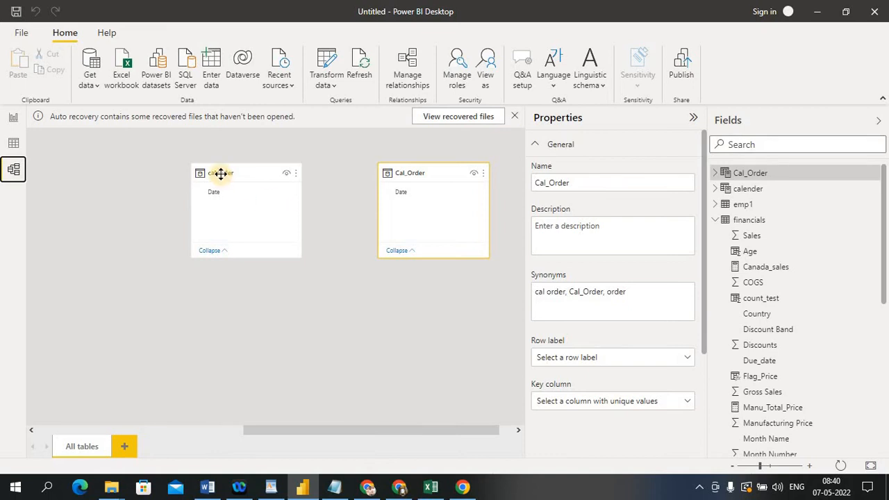
mouse_move(221, 173)
mouse_move(414, 174)
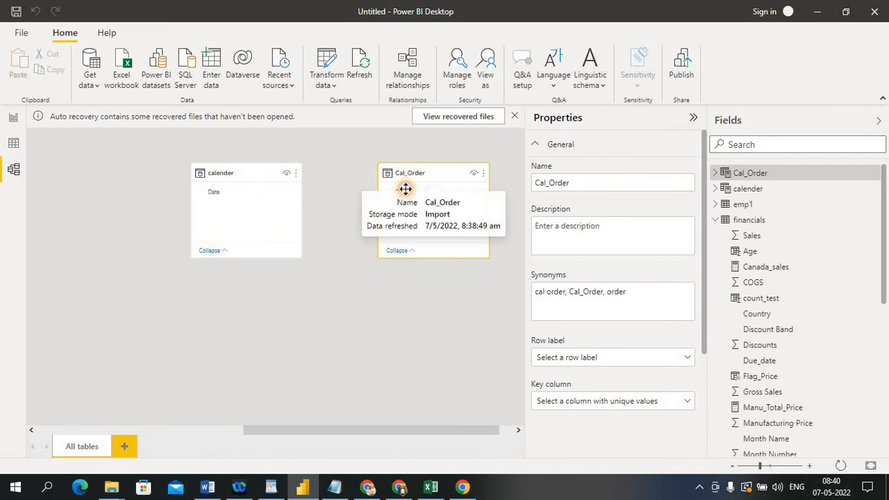
left_click_drag(414, 174, 135, 284)
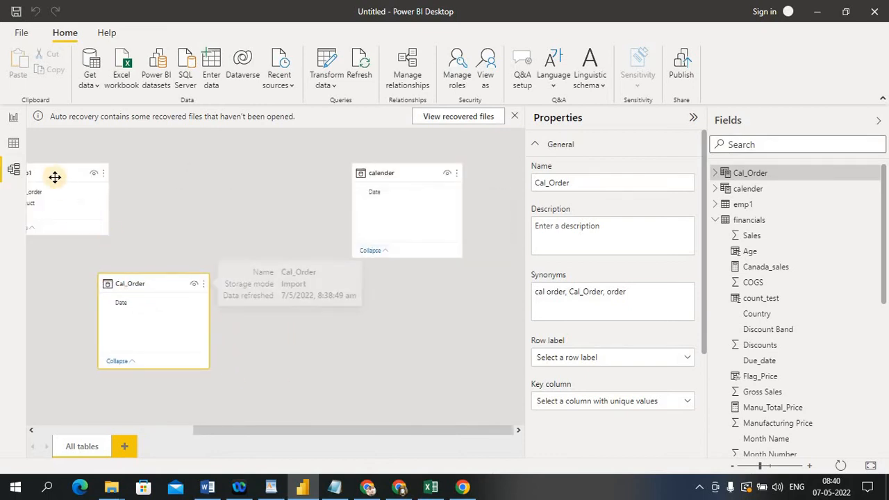
- Arrange the emp1 and Cal_Order tables side by side, and relate Cal_Order's Date column to emp1's date_order column
left_click_drag(52, 174, 146, 170)
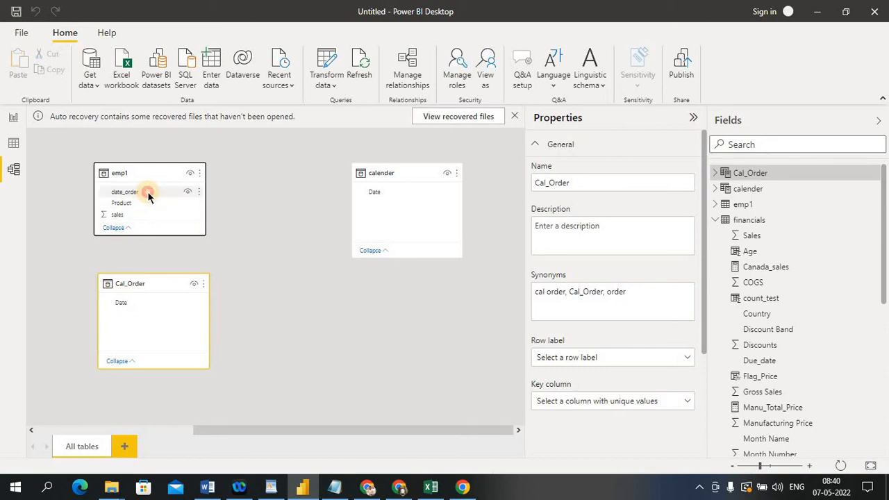
left_click_drag(148, 197, 148, 304)
left_click_drag(152, 191, 298, 179)
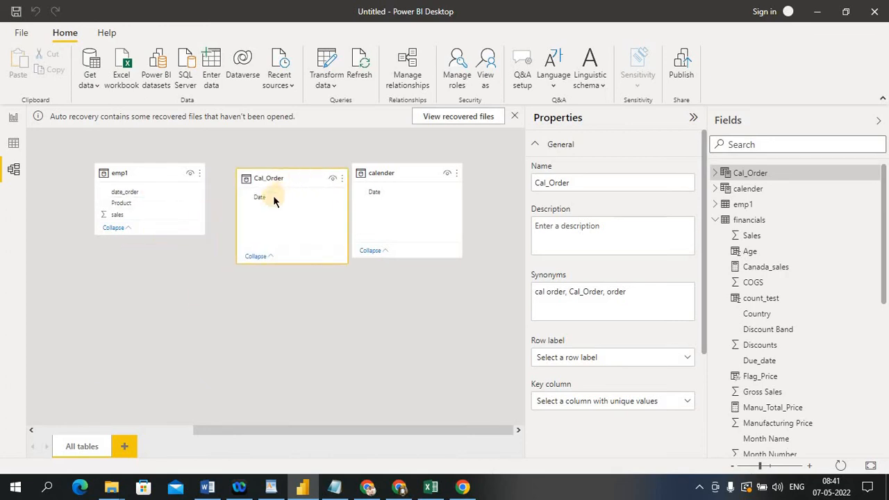
left_click(271, 197)
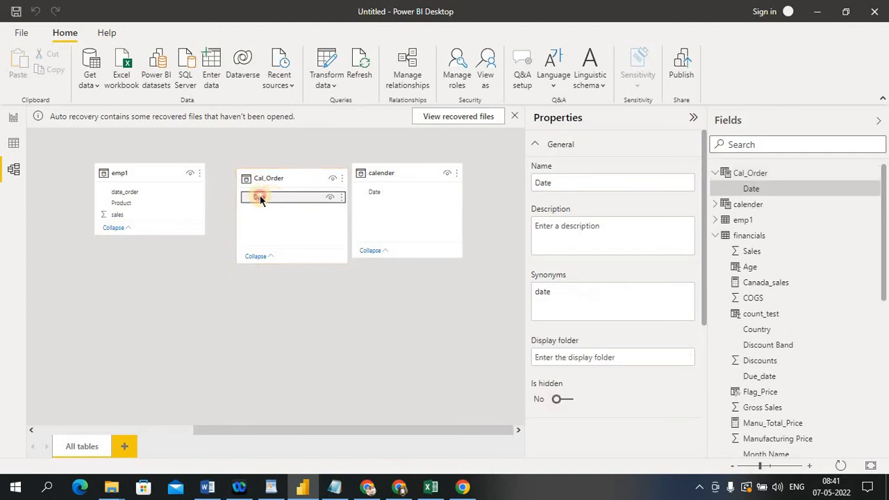
left_click_drag(260, 199, 141, 193)
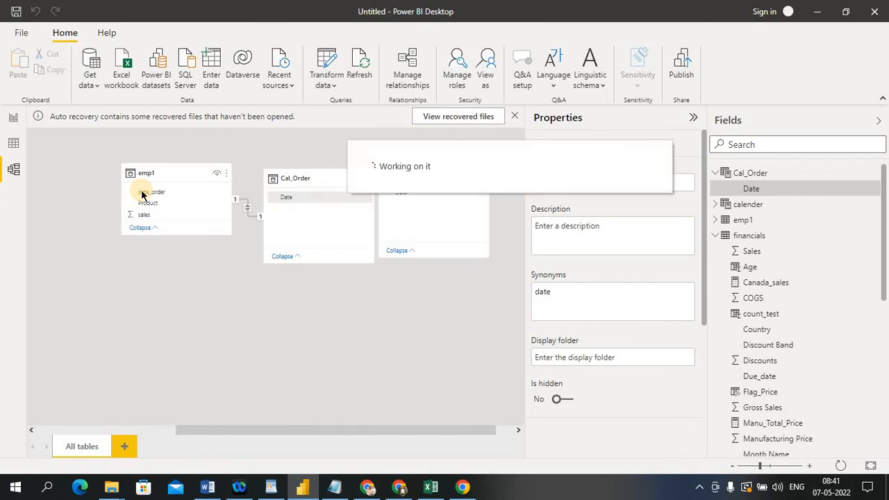
- Space the emp1 and Cal_Order tables apart in the model, and review their relationship's settings without altering them
left_click_drag(168, 176, 93, 209)
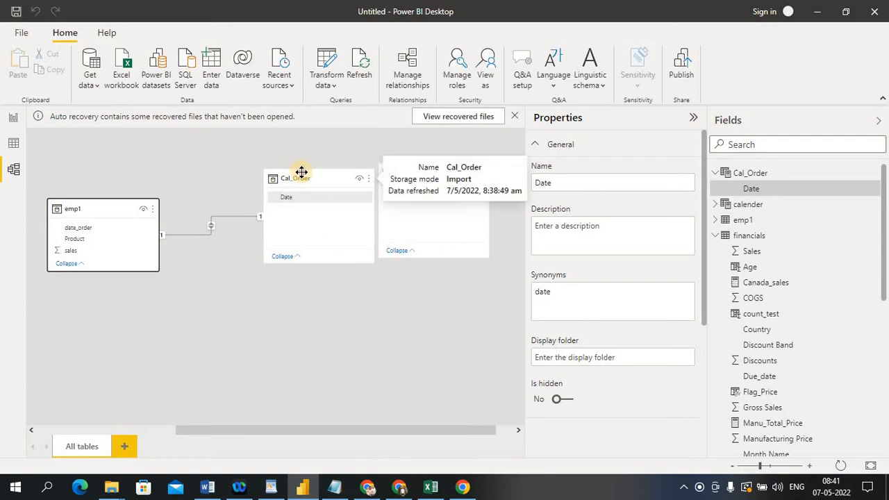
left_click_drag(299, 174, 301, 252)
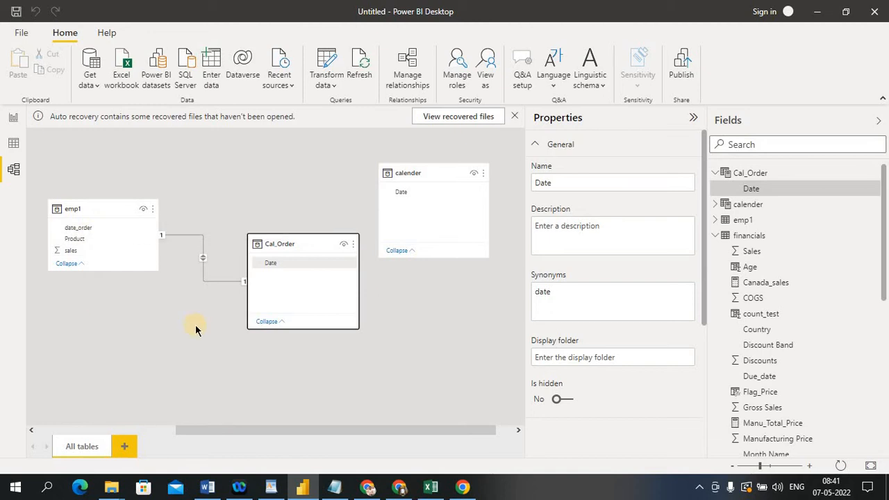
double_click(202, 240)
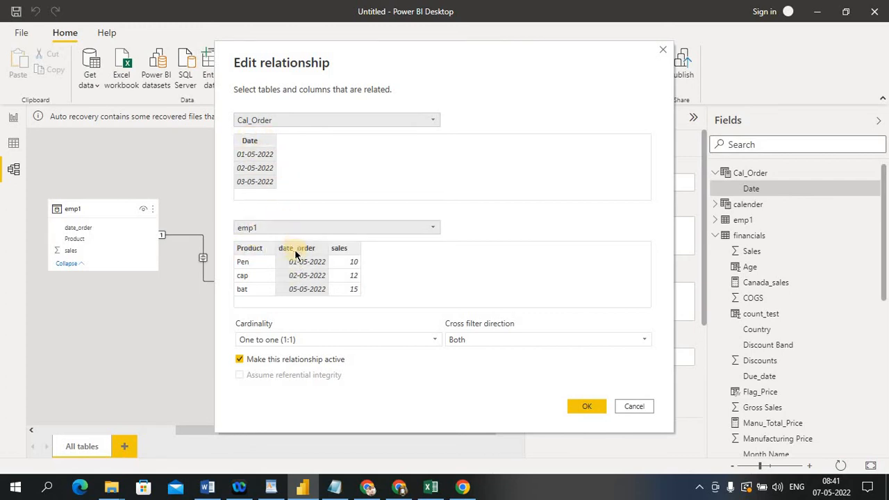
left_click(582, 406)
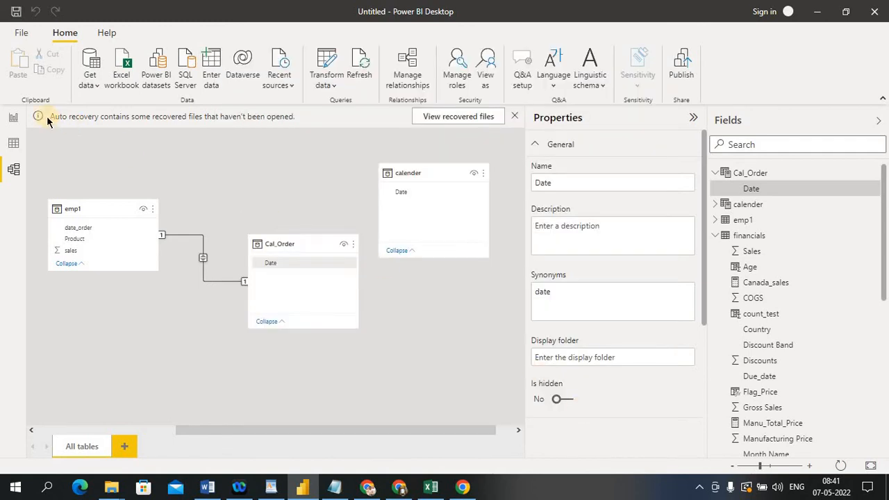
- Return to Page 5 in the Report view and delete the calender table from the model
left_click(13, 117)
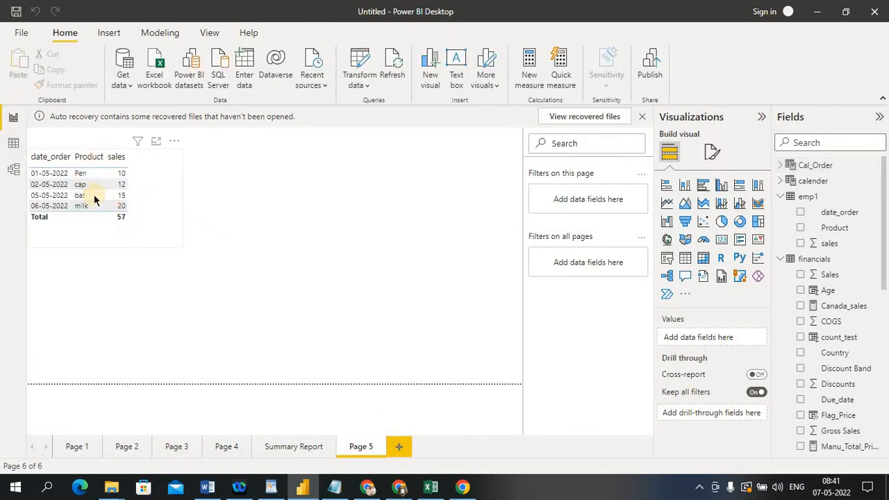
left_click(268, 254)
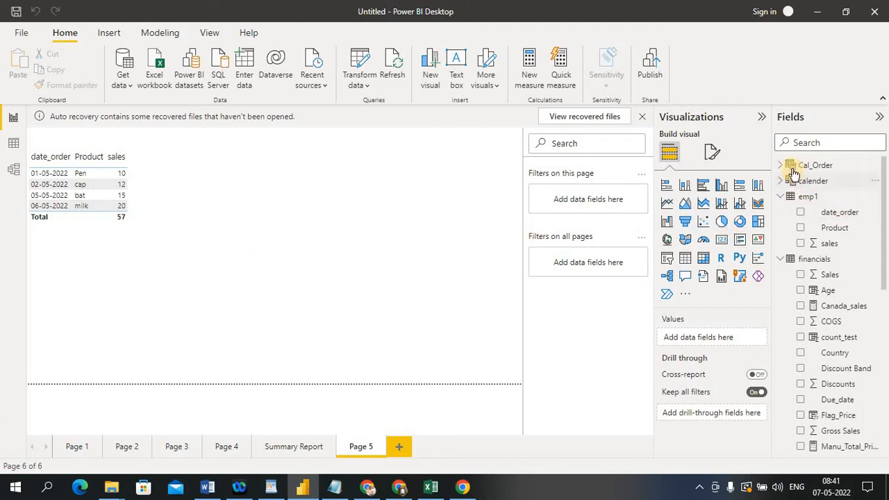
left_click(871, 185)
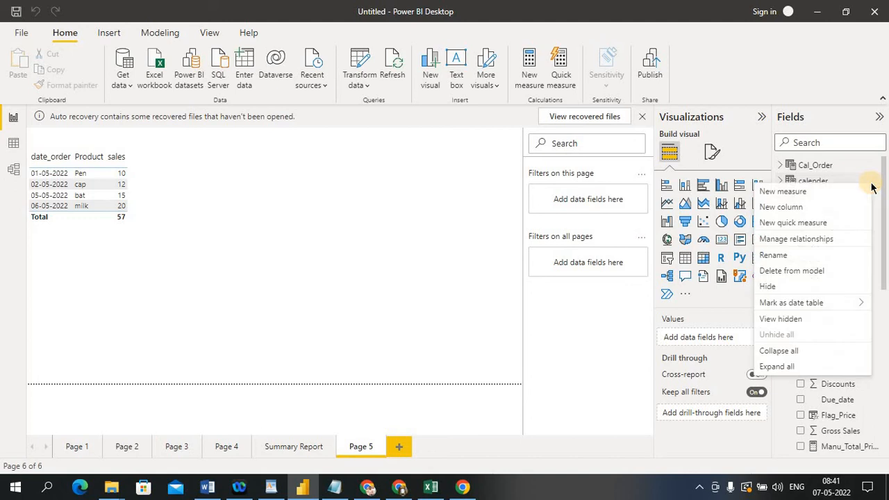
left_click(791, 271)
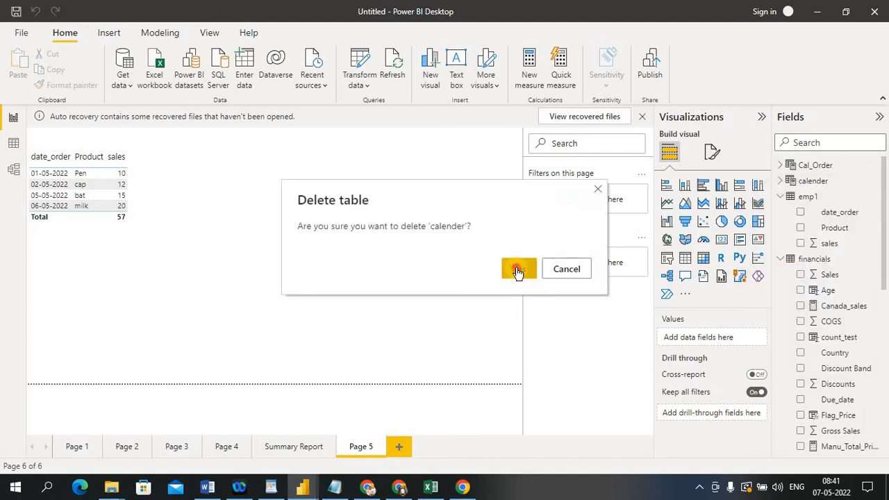
left_click(519, 271)
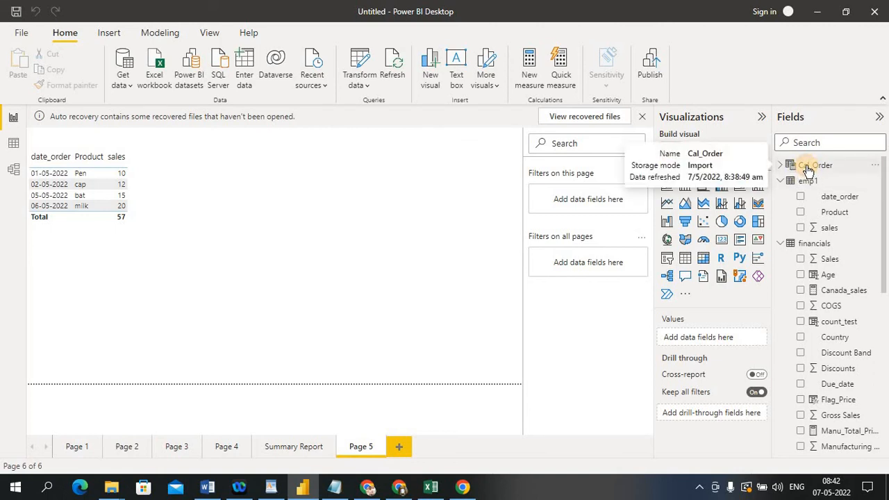
- Add Cal_Order's Date field to Page 5 as a separate visual away from the emp1 table
left_click(807, 170)
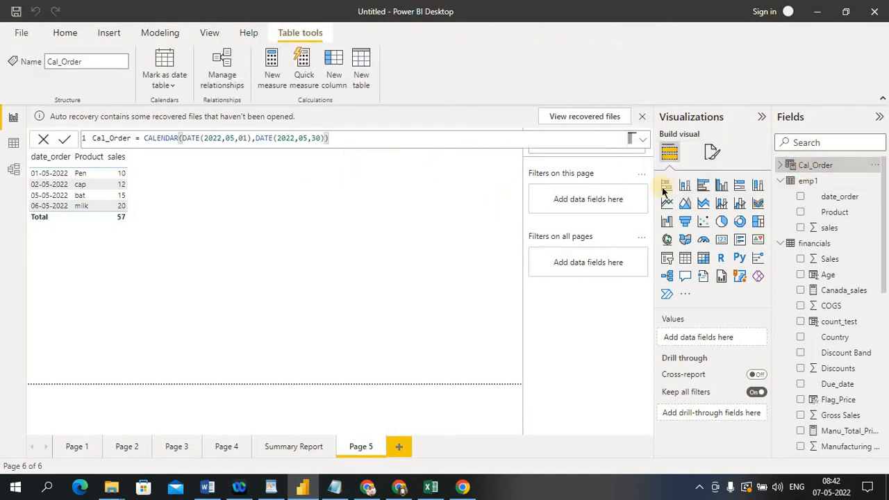
left_click(781, 169)
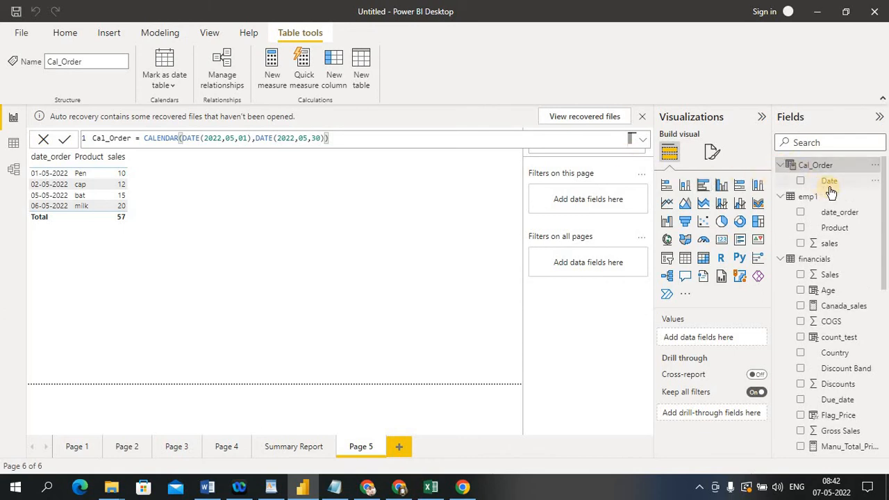
left_click_drag(830, 182, 463, 219)
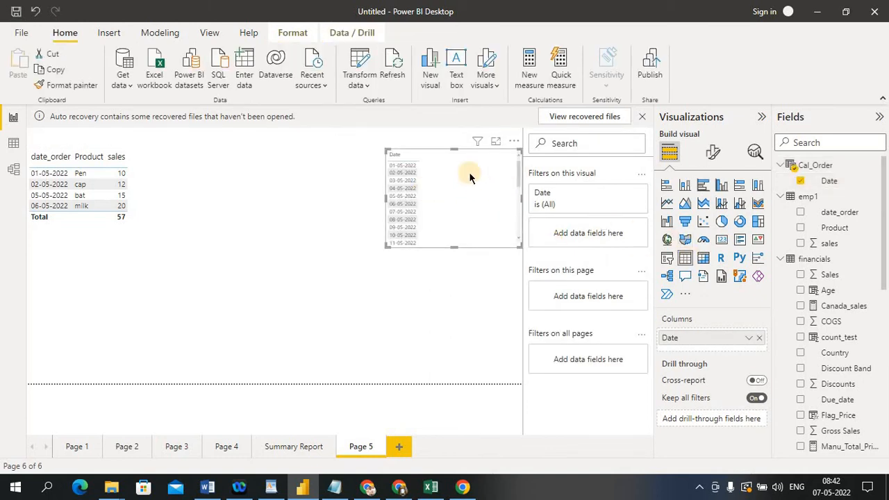
- Set the Date table visual's values to font size 13 and enlarge its column header text
left_click(713, 156)
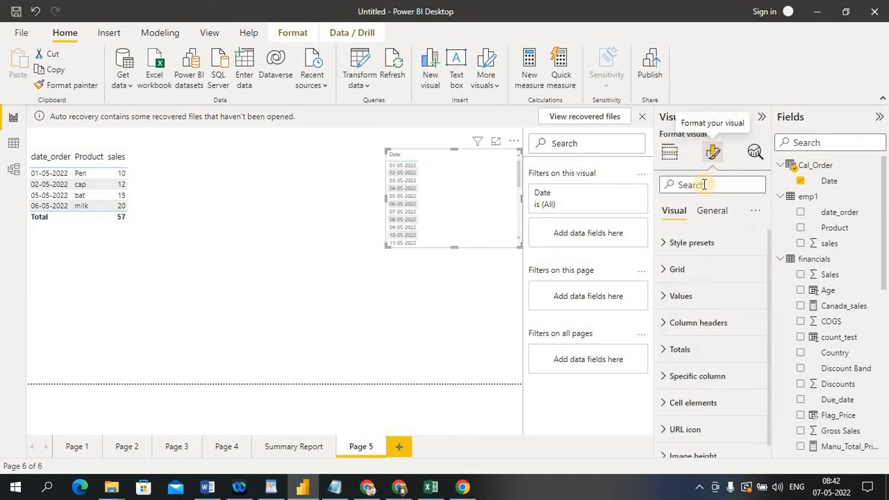
left_click(660, 298)
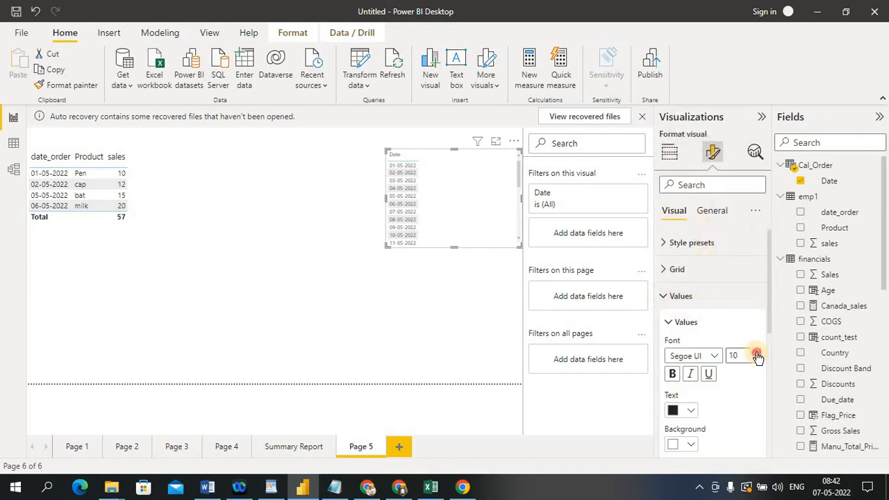
left_click(757, 354)
left_click(756, 353)
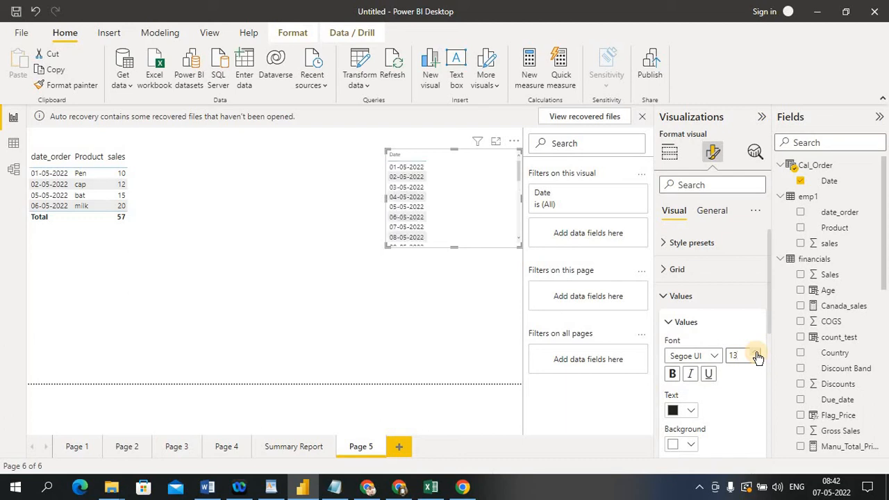
left_click(665, 298)
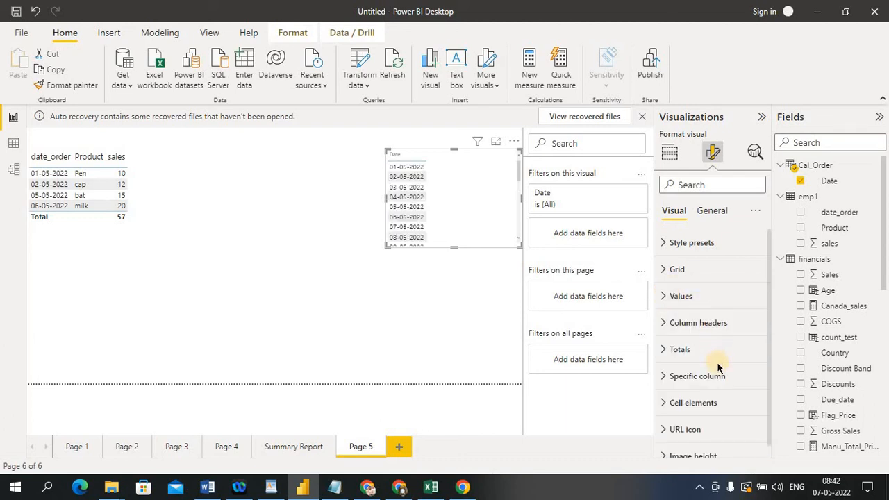
left_click(665, 378)
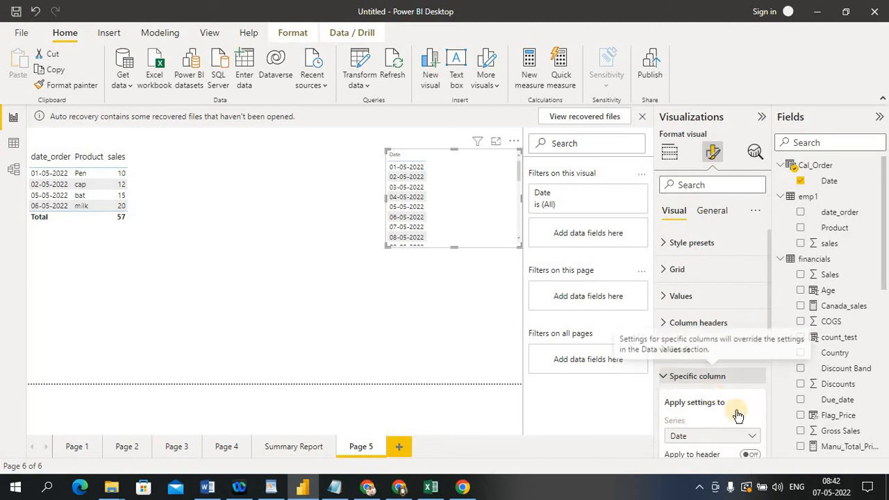
left_click(665, 324)
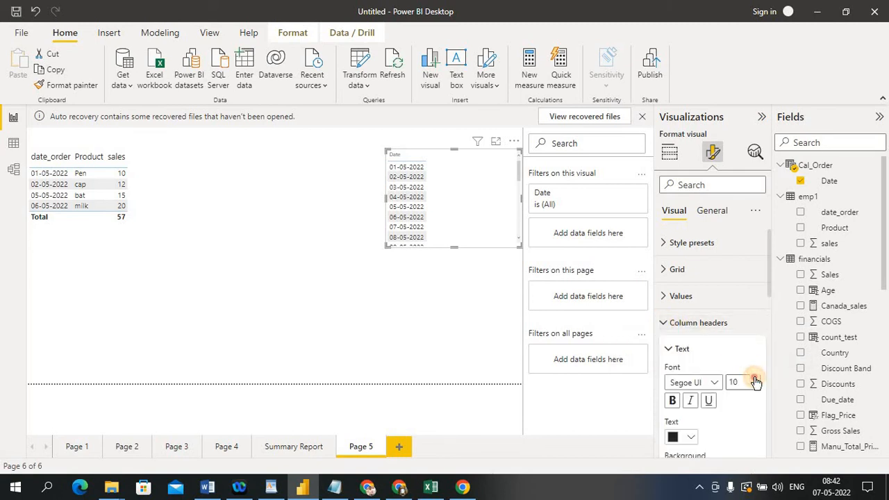
- Move the emp1 table visual slightly inward from the page edge and deselect it
left_click(401, 290)
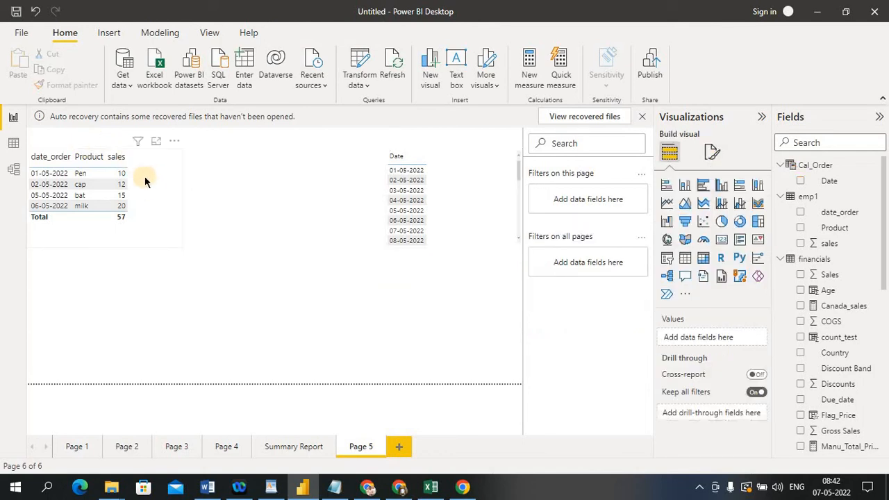
left_click_drag(145, 181, 192, 185)
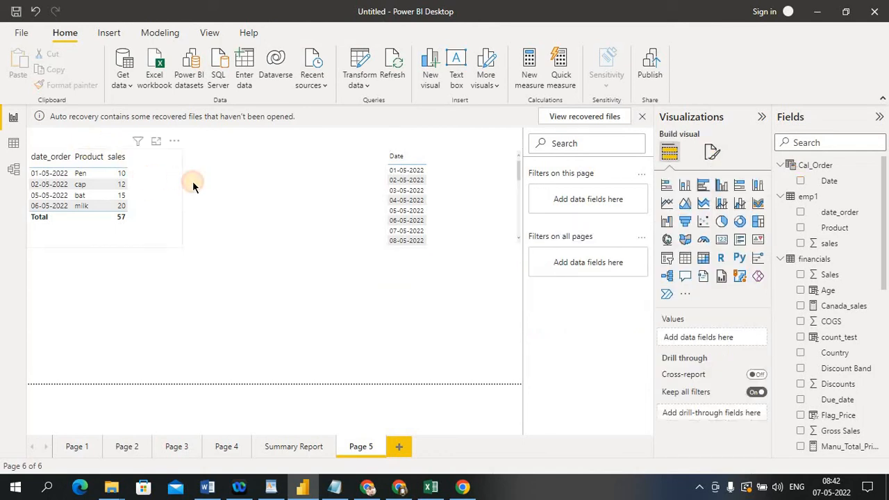
left_click(291, 274)
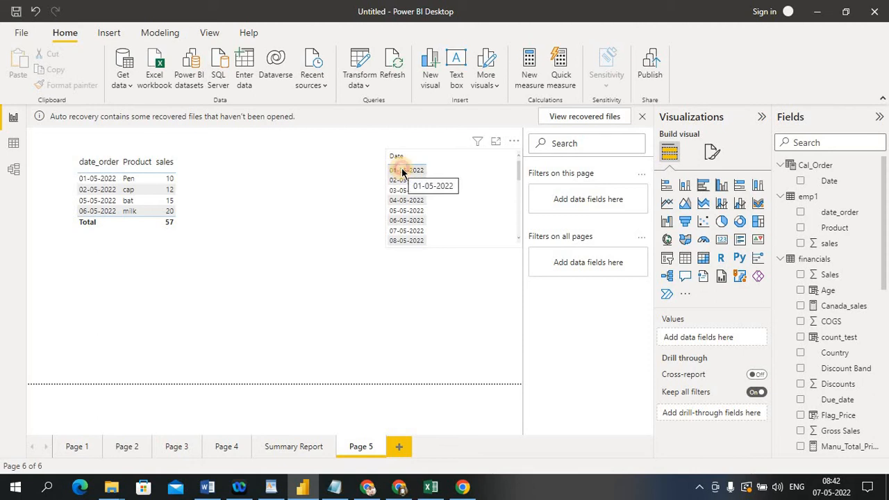
- Cross-filter the emp1 table by 01-05-2022, 03-05-2022 and 02-05-2022 from the Date table, clearing the selection at the end
left_click(401, 171)
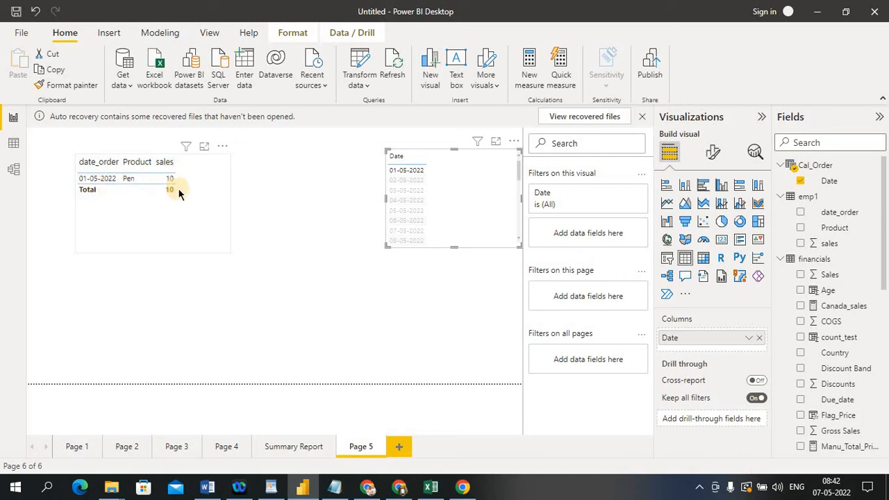
left_click(418, 168)
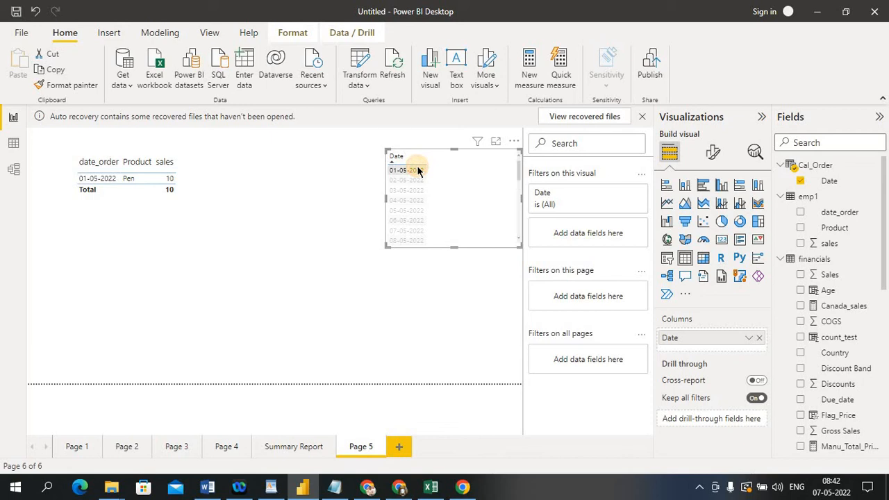
left_click(417, 168)
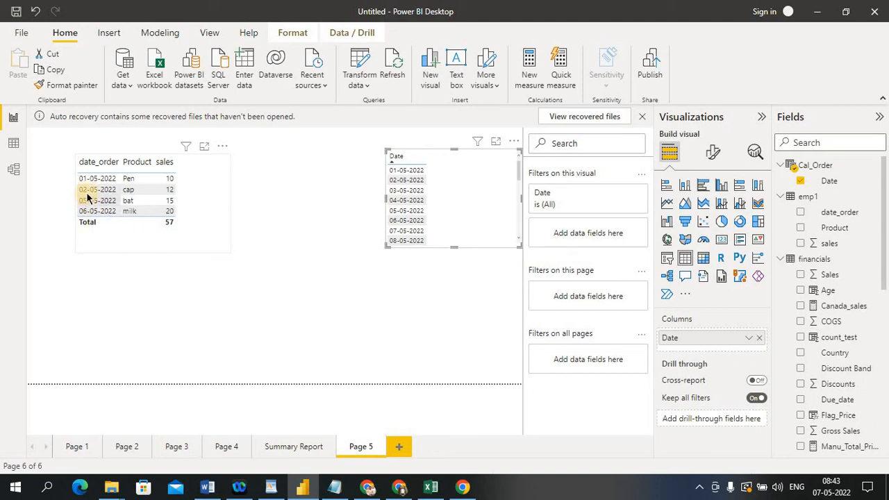
left_click(411, 191)
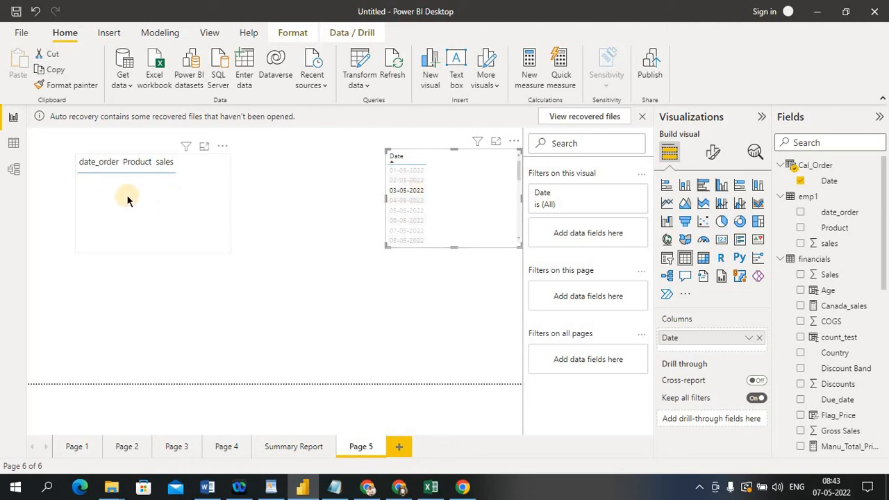
left_click(405, 180)
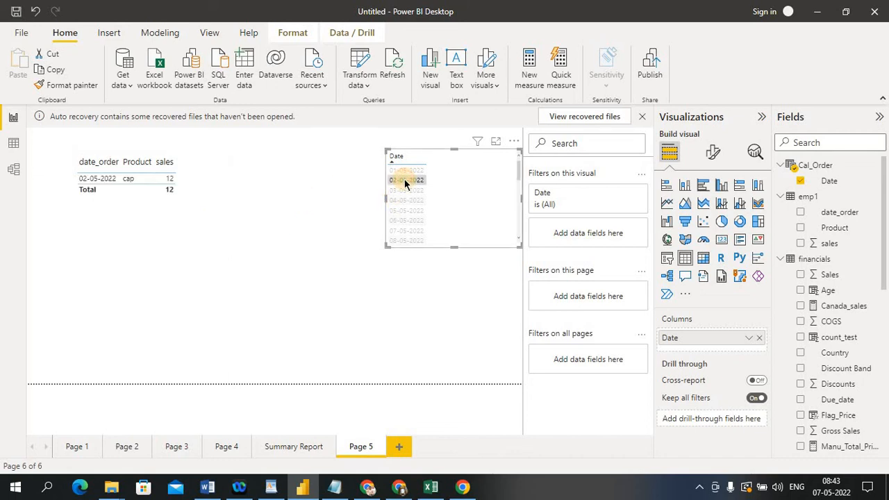
left_click(296, 216)
left_click(414, 184)
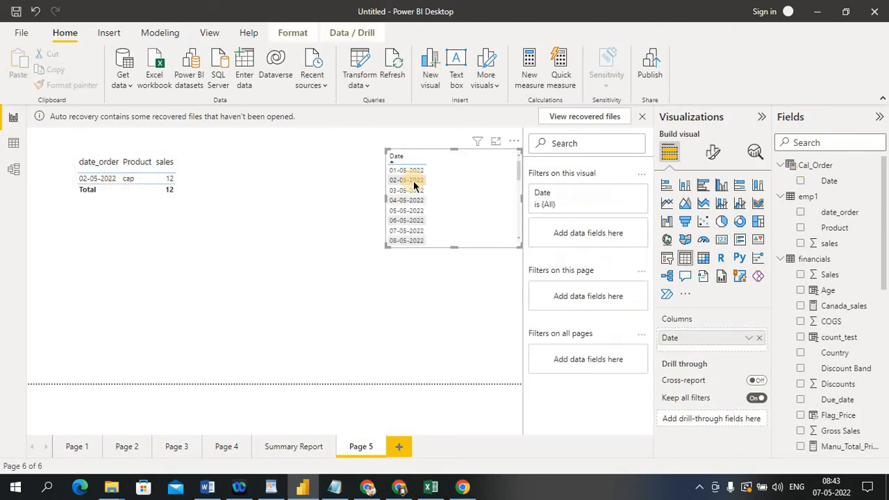
- Add Cal_Order's Date column to the emp1 table visual and make the visual taller and wider
left_click(191, 190)
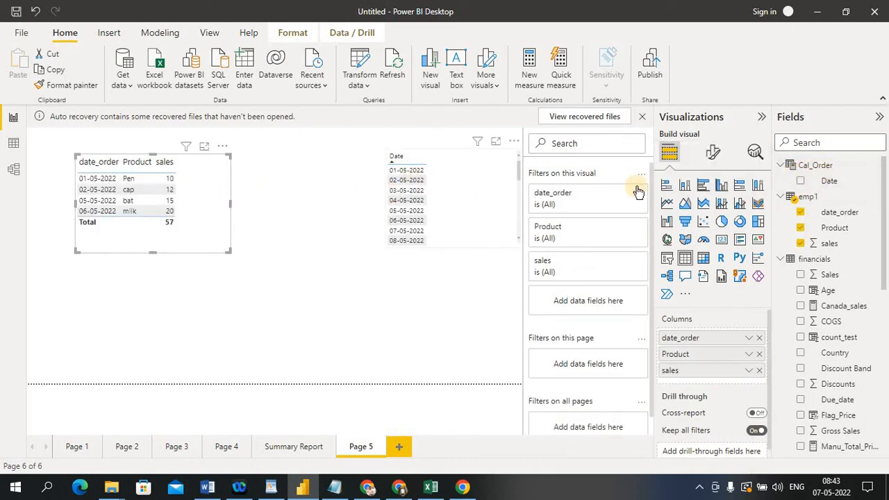
left_click(800, 182)
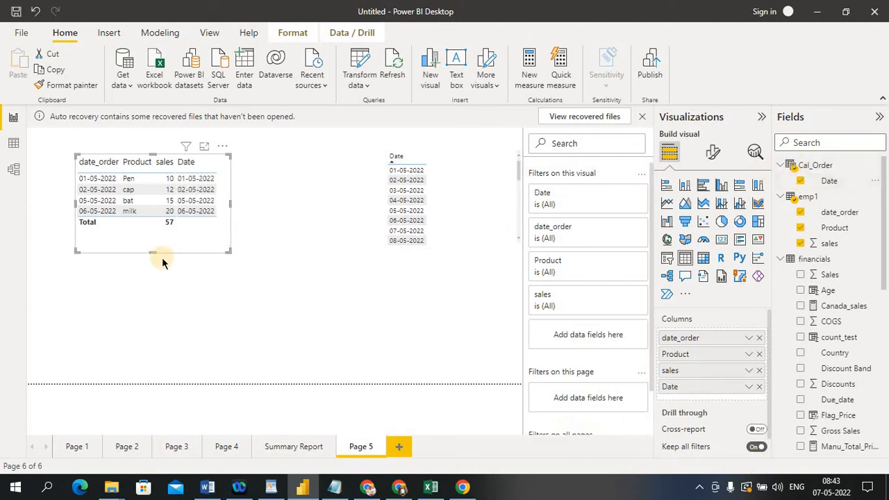
left_click_drag(152, 251, 148, 290)
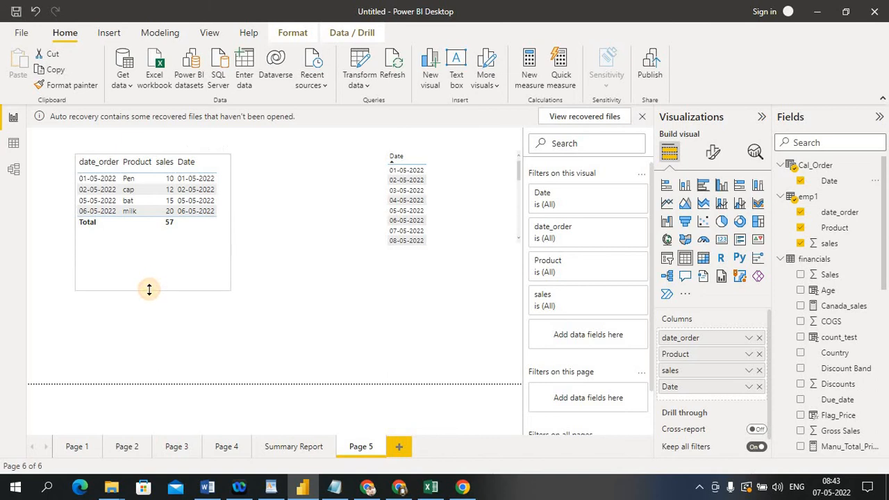
left_click_drag(231, 224, 283, 214)
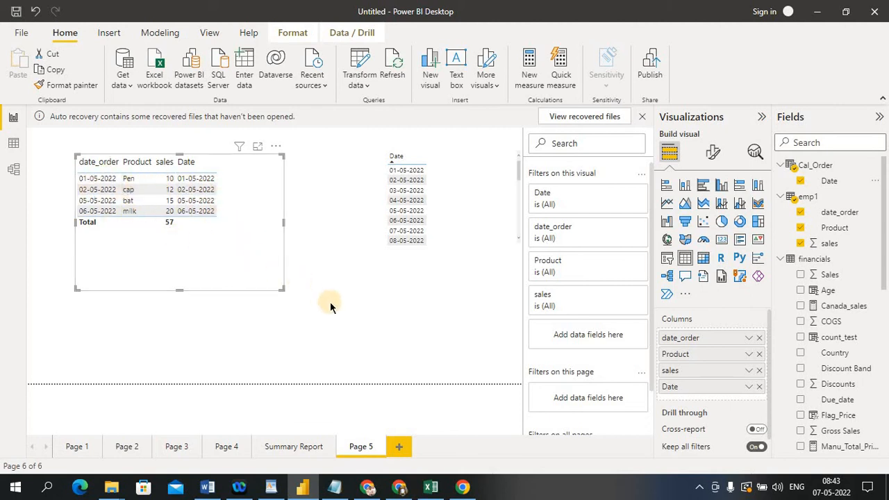
- Convert the standalone Date table visual into a slicer and adjust its width, extending it toward the emp1 table
left_click(462, 180)
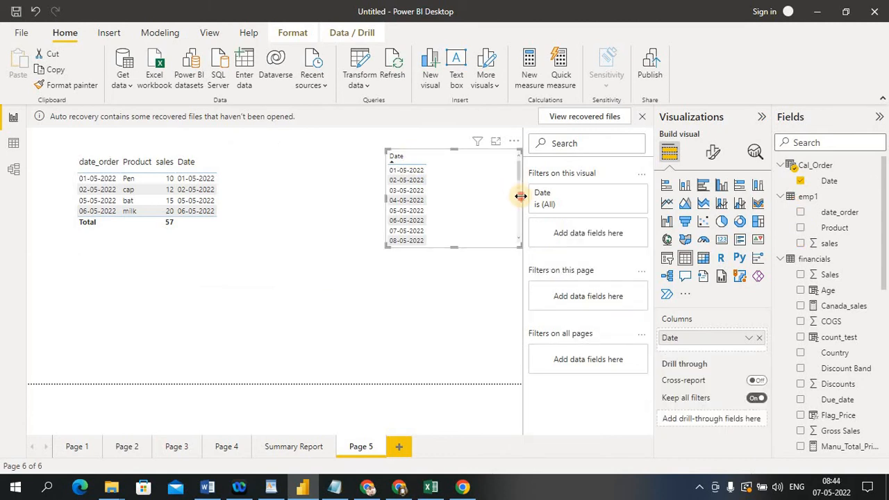
left_click_drag(520, 197, 472, 197)
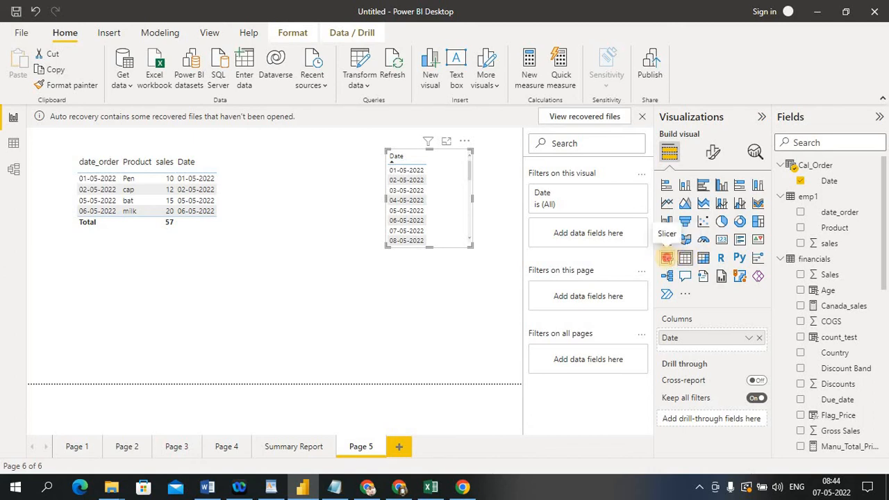
left_click(667, 258)
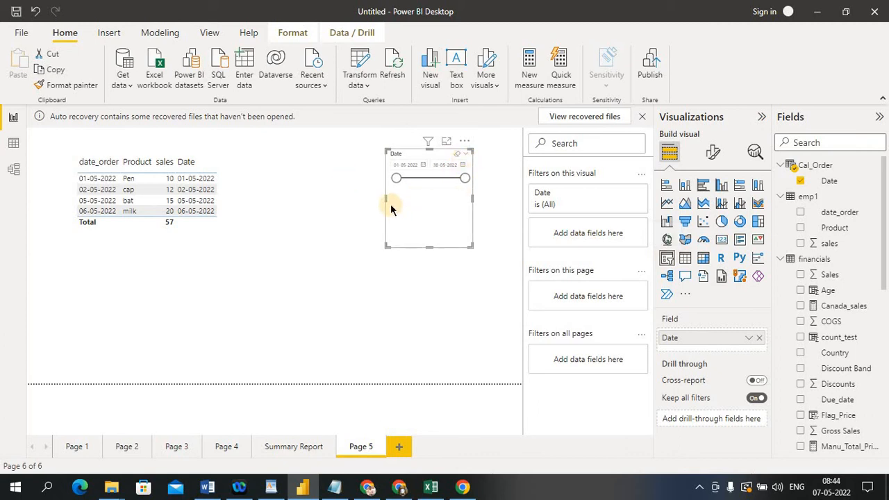
left_click_drag(387, 198, 287, 206)
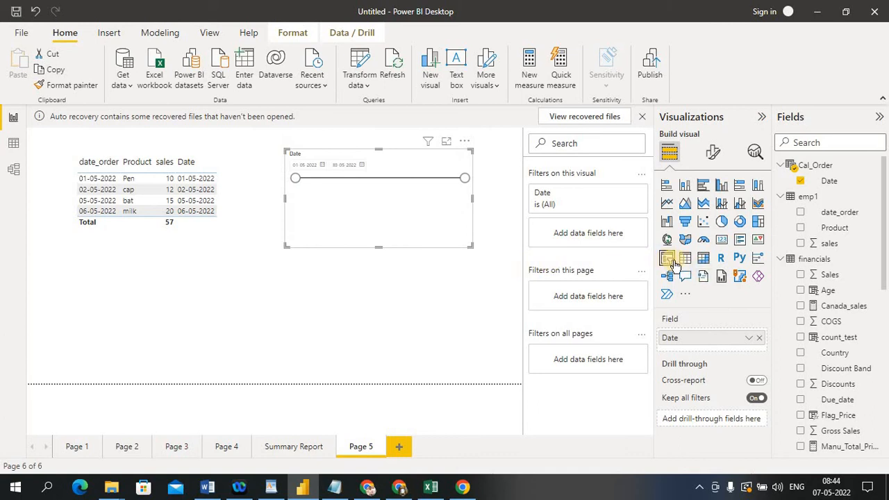
- Filter the emp1 table by raising the Date slicer's start to 04-05-2022 and beyond, and return the start to 01-05-2022
left_click(313, 179)
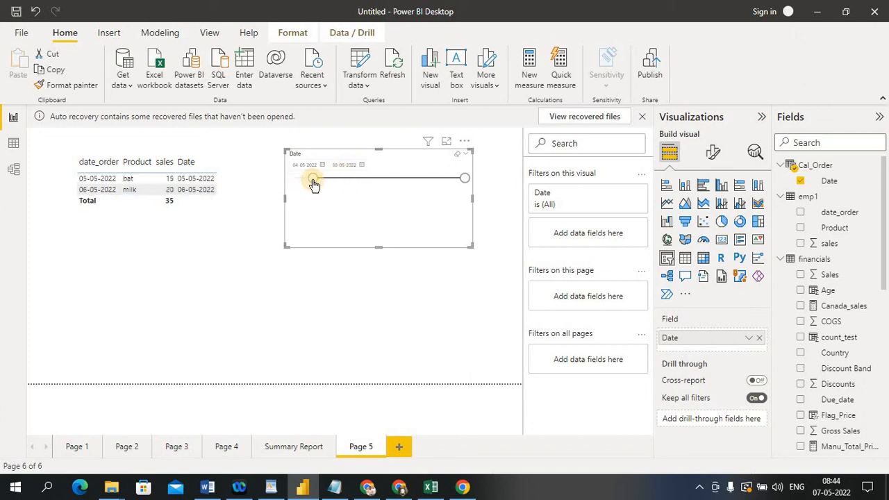
left_click_drag(314, 184, 348, 182)
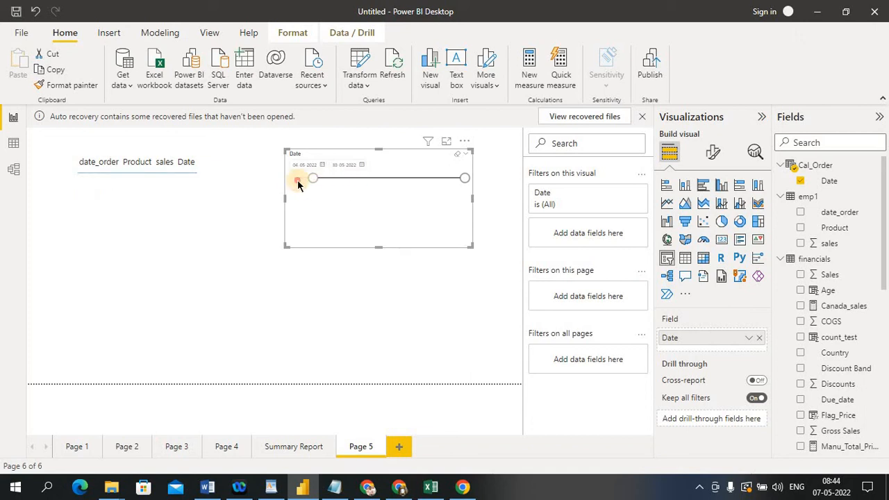
left_click_drag(291, 184, 292, 183)
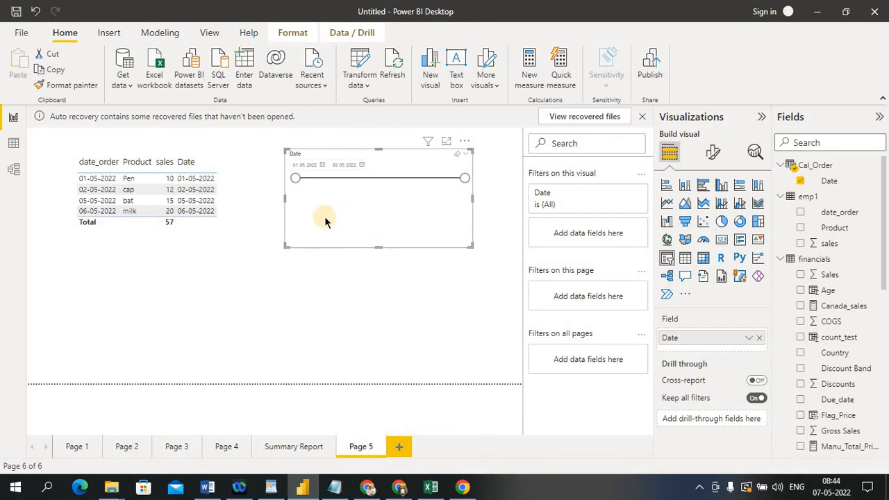
- Switch the Date slicer to the List style and make it narrower and taller to show more dates
left_click(339, 165)
left_click(466, 156)
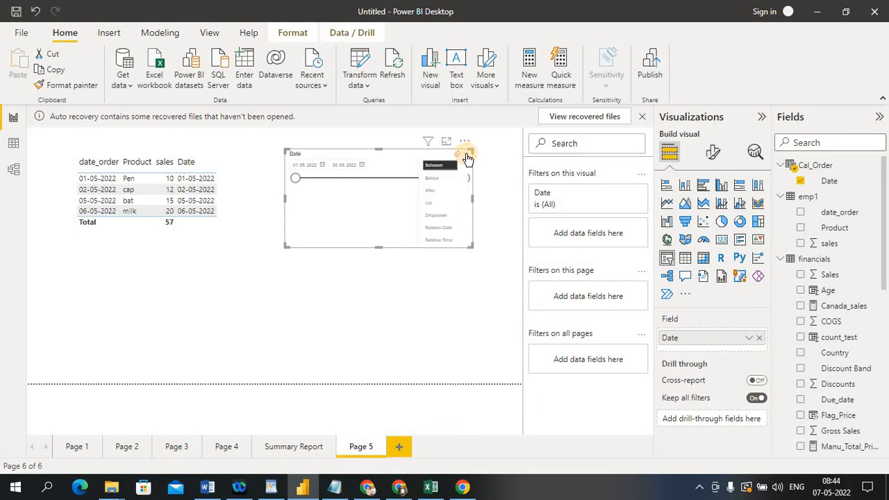
left_click(441, 204)
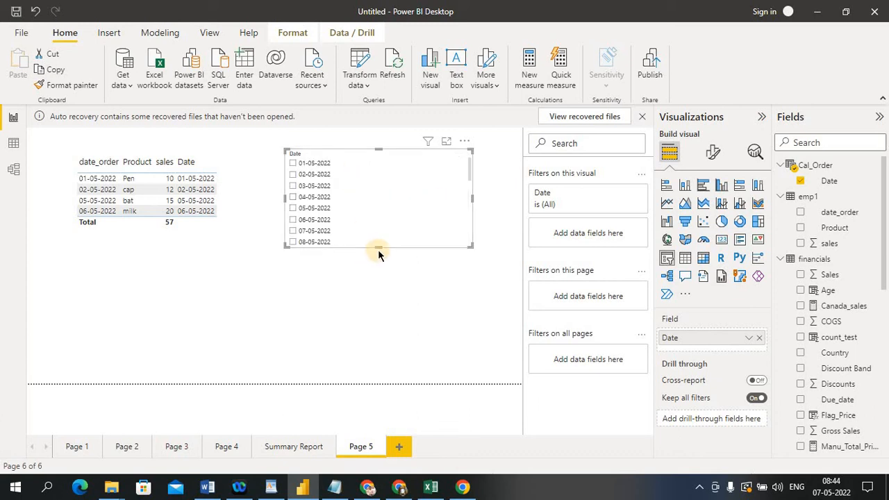
left_click_drag(377, 248, 379, 298)
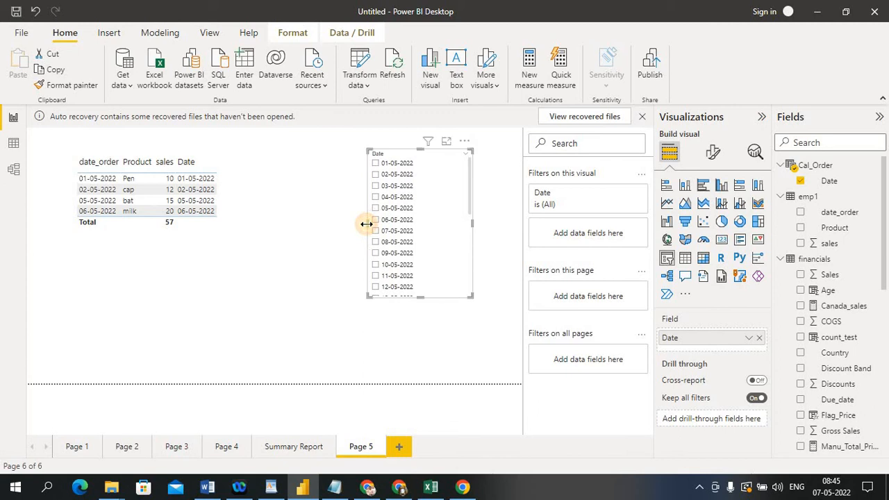
left_click(417, 298)
left_click_drag(417, 297, 423, 359)
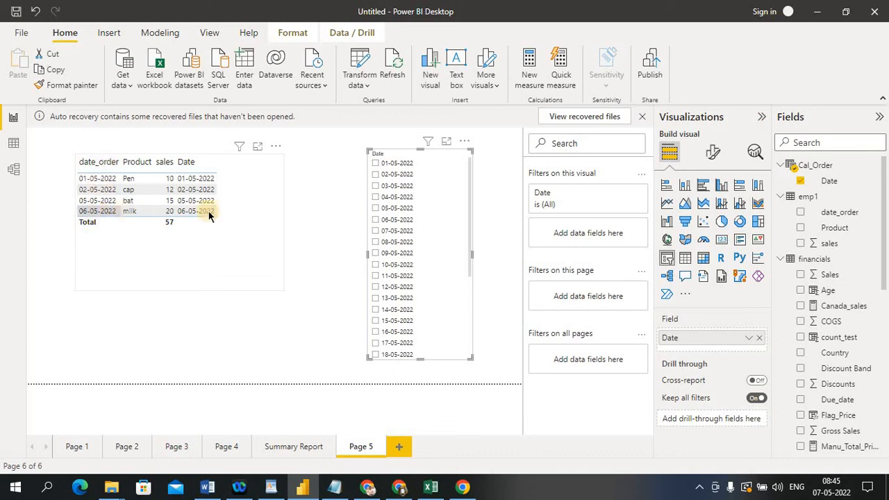
- Filter the emp1 table by 03-05-2022, 04-05-2022 and 05-05-2022 one at a time in the Date slicer, clearing the selection at the end
left_click(377, 186)
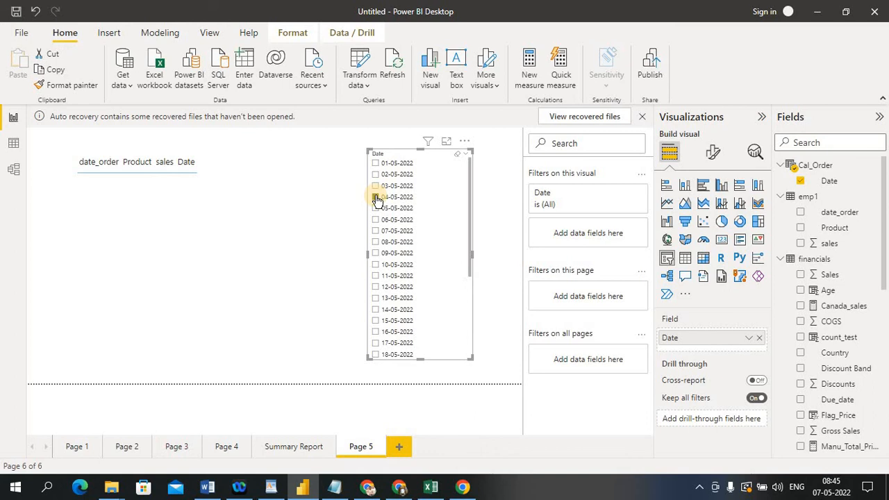
left_click(377, 200)
left_click(375, 209)
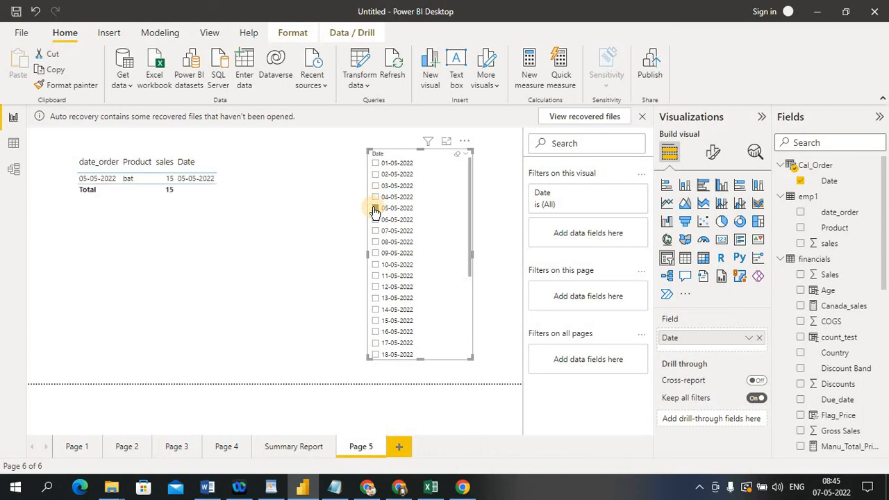
left_click(312, 239)
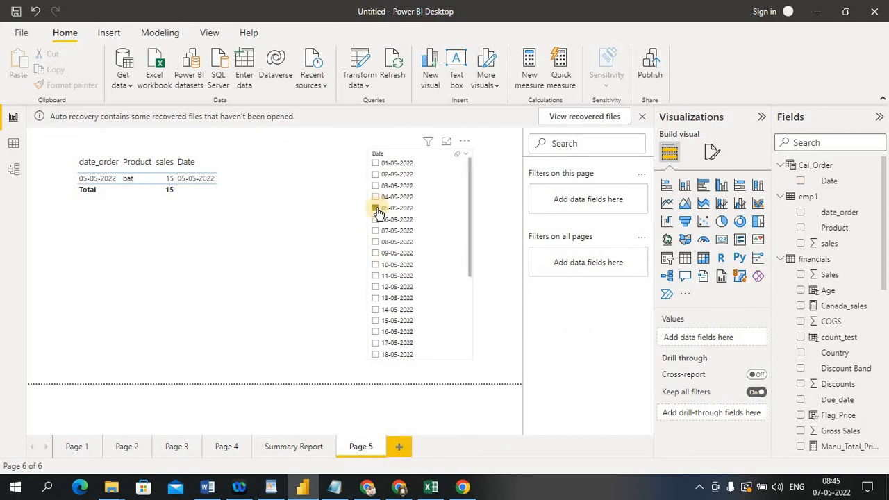
left_click(375, 208)
left_click(293, 219)
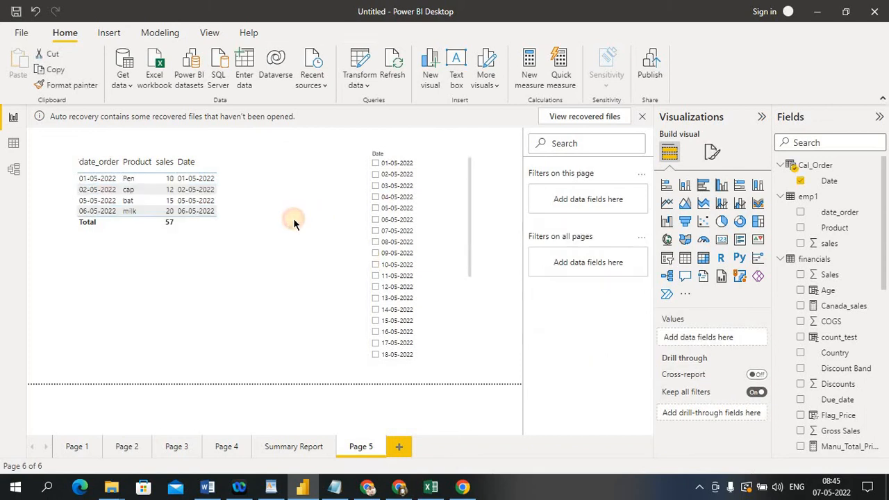
- Open the Cal_Order table's data and change the start date in its CALENDAR formula to DATE(2020,01,01)
left_click(13, 144)
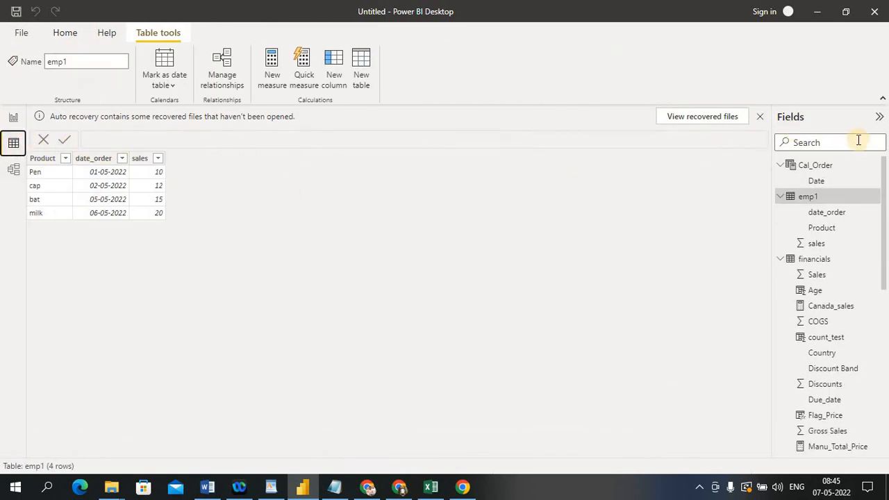
left_click(830, 170)
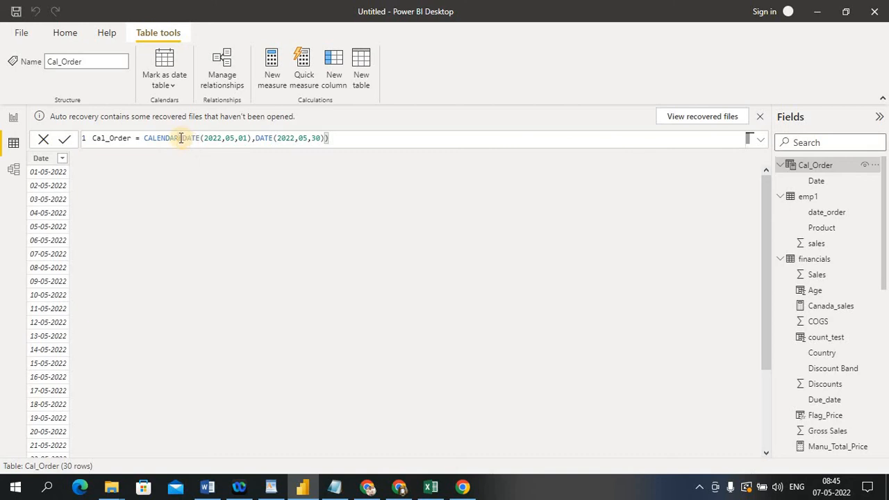
left_click(221, 139)
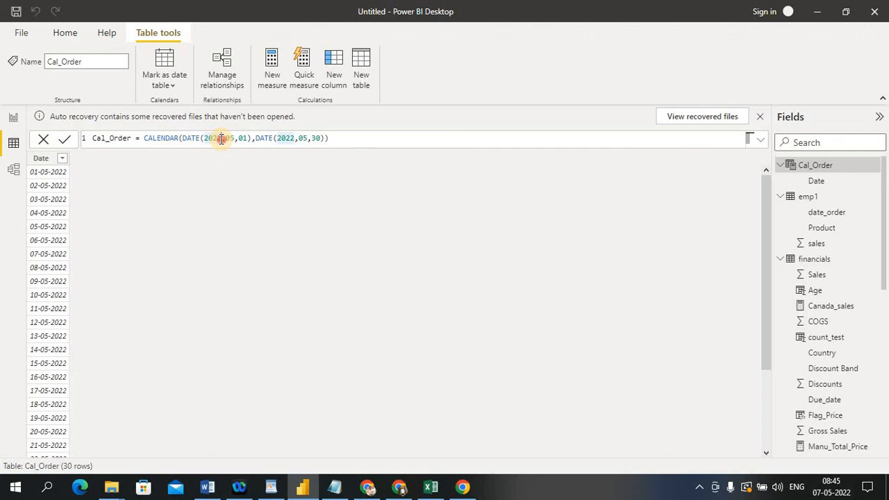
key("BackSpace")
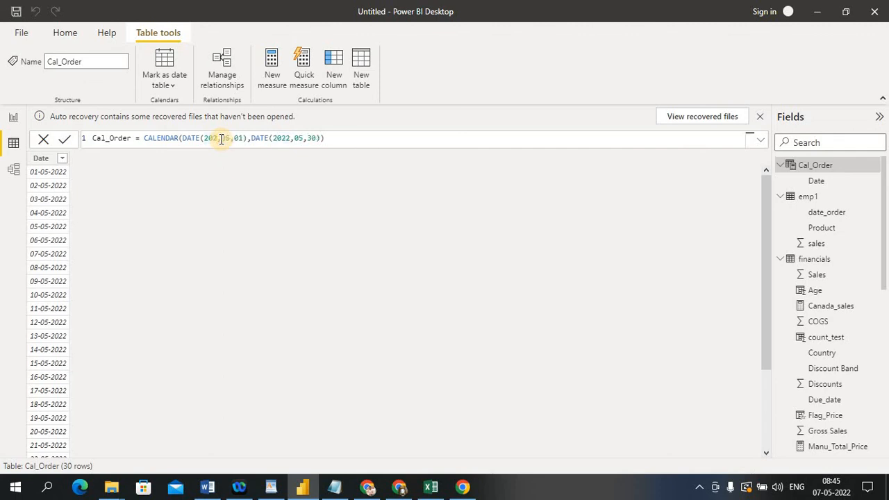
type("0")
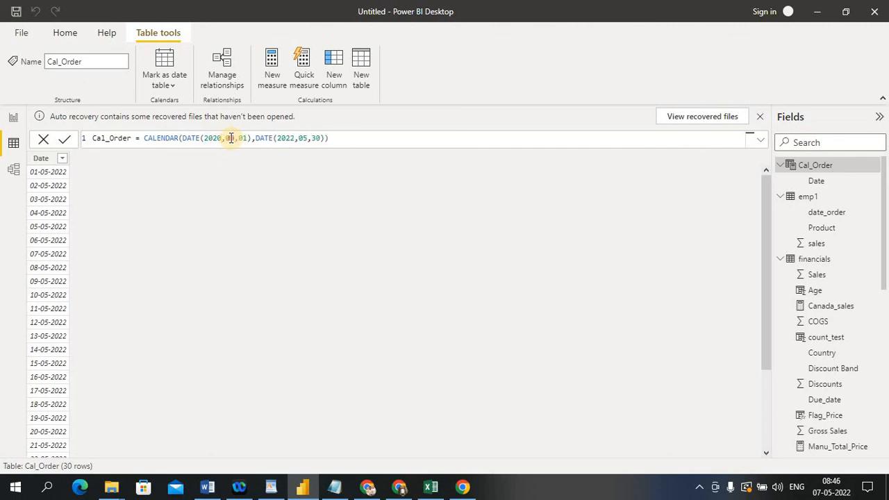
left_click(241, 138)
left_click(235, 138)
key("BackSpace")
type("1")
left_click(244, 138)
- Replace the end date in Cal_Order's CALENDAR formula with TODAY() and apply the formula
left_click(325, 136)
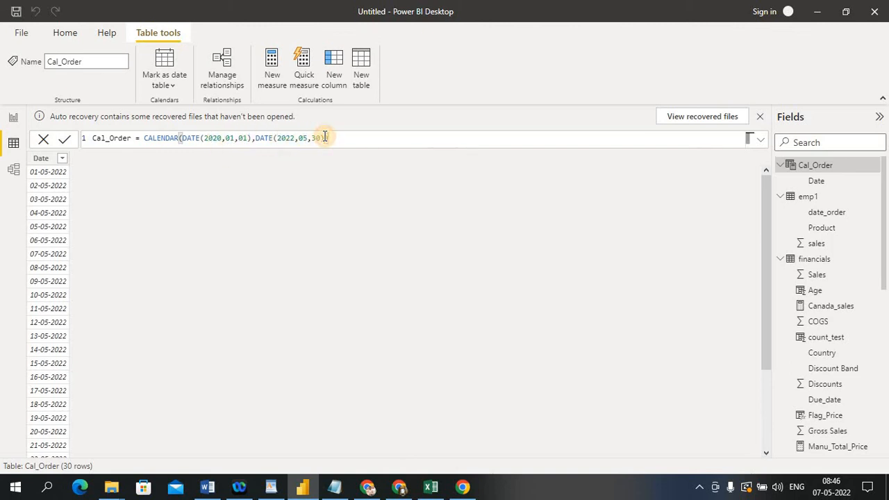
key("BackSpace")
key("BackSpace")
key("BackSpace")
key("BackSpace")
key("BackSpace")
key("BackSpace")
key("BackSpace")
key("BackSpace")
key("BackSpace")
key("BackSpace")
key("BackSpace")
key("BackSpace")
key("BackSpace")
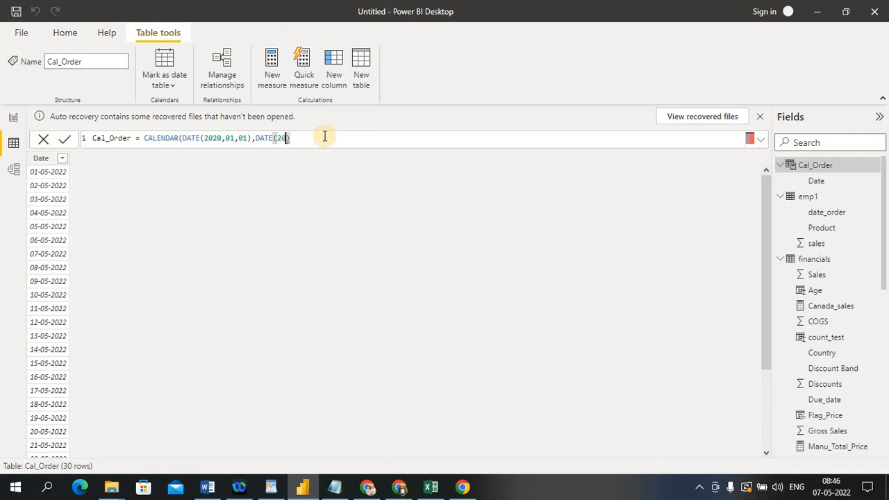
key("BackSpace")
key("BackSpace")
key("BackSpace")
type("Toda")
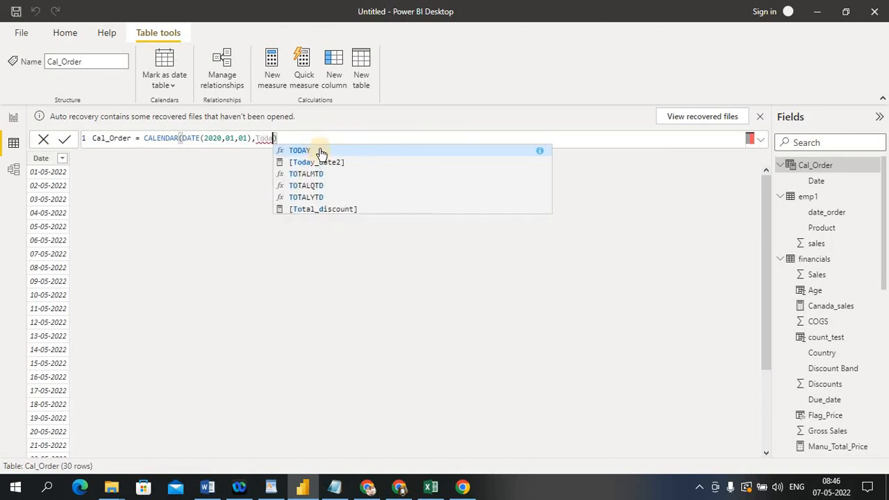
left_click(319, 150)
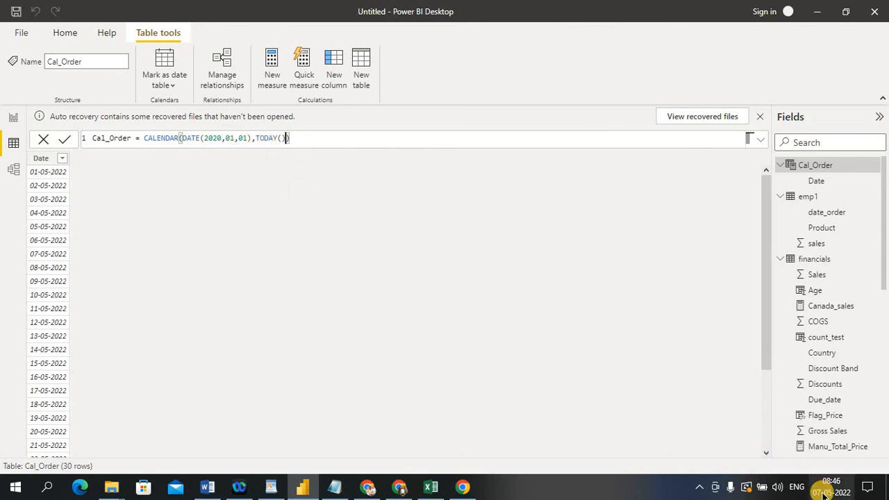
left_click(66, 142)
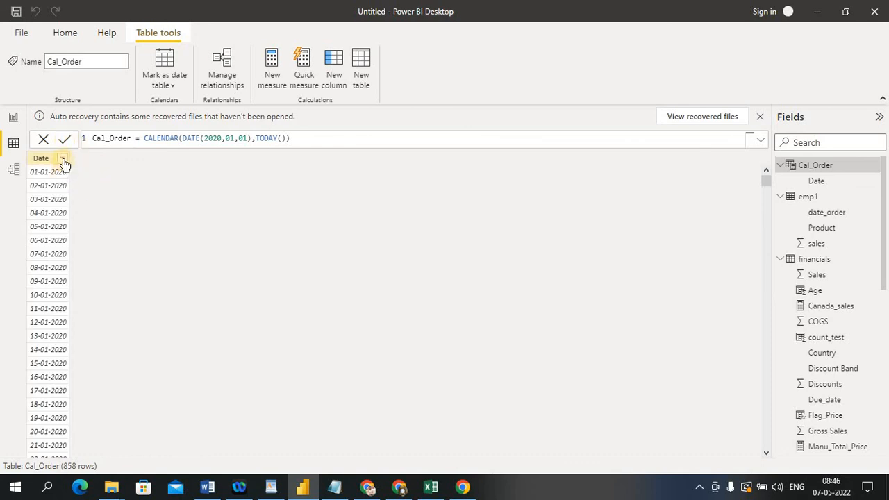
- Examine the first and last dates in the filter list of Cal_Order's Date column, leaving the column unfiltered
left_click(62, 161)
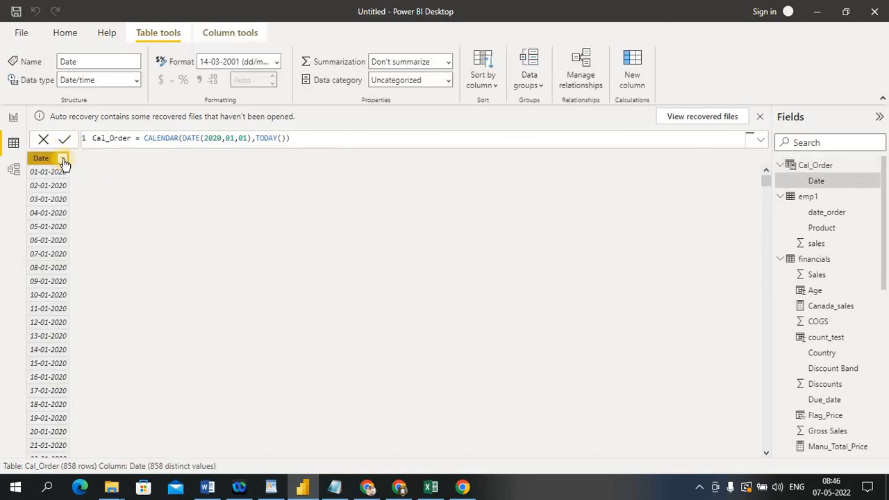
left_click(62, 162)
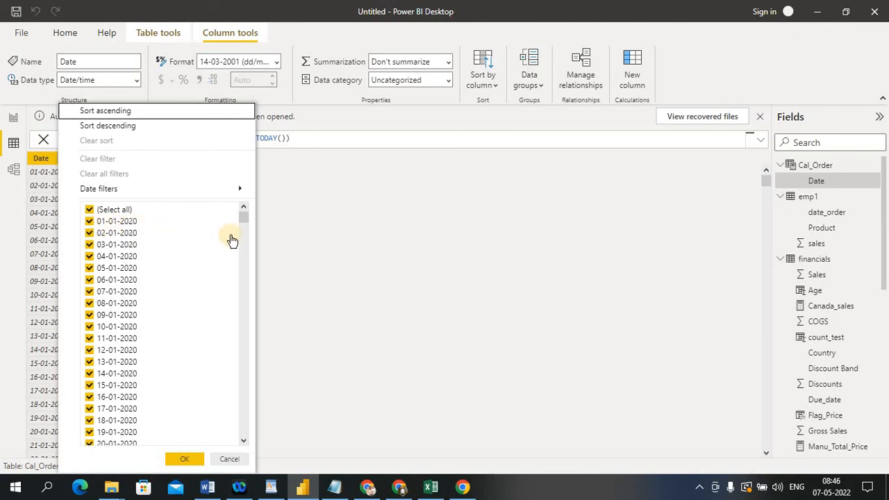
left_click_drag(243, 220, 260, 447)
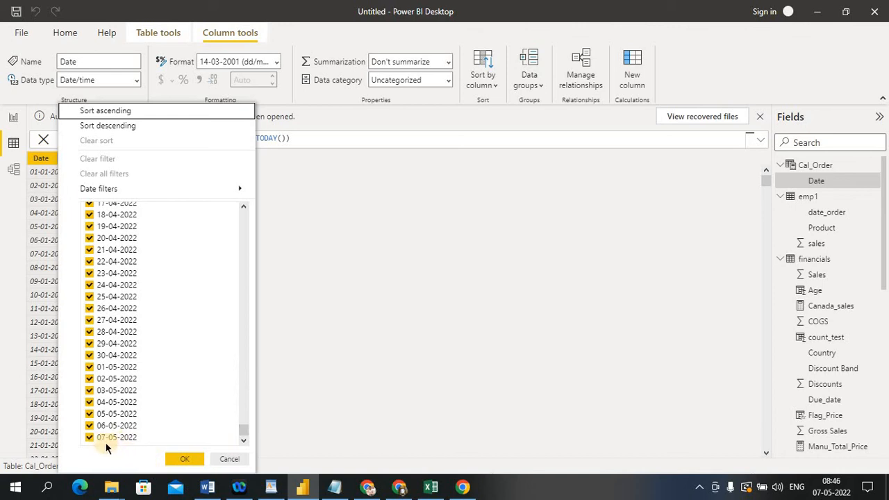
left_click(221, 459)
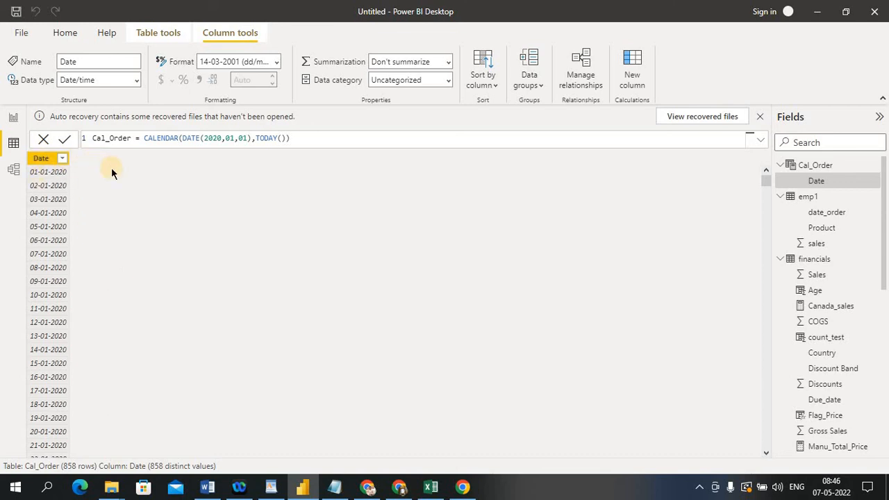
- Add a calculated column year = YEAR(Cal_Order[Date]) to the Cal_Order table and check its filter list without filtering
left_click(43, 160)
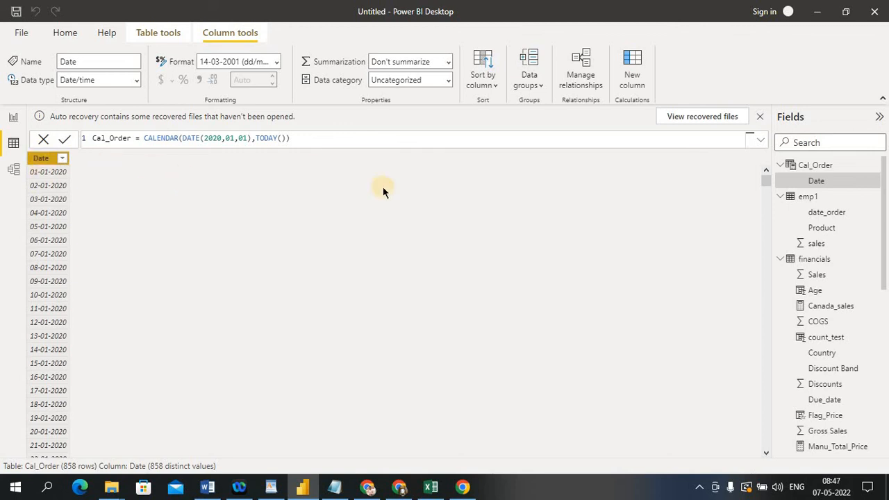
left_click(631, 78)
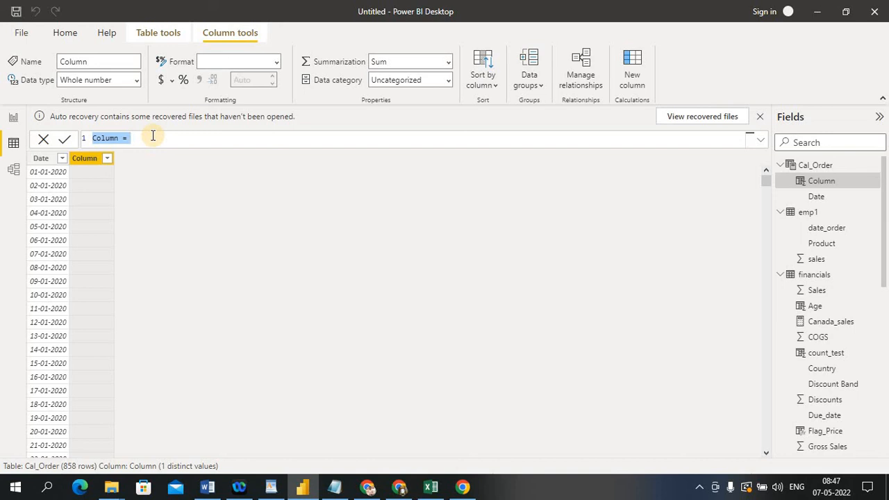
type("year =")
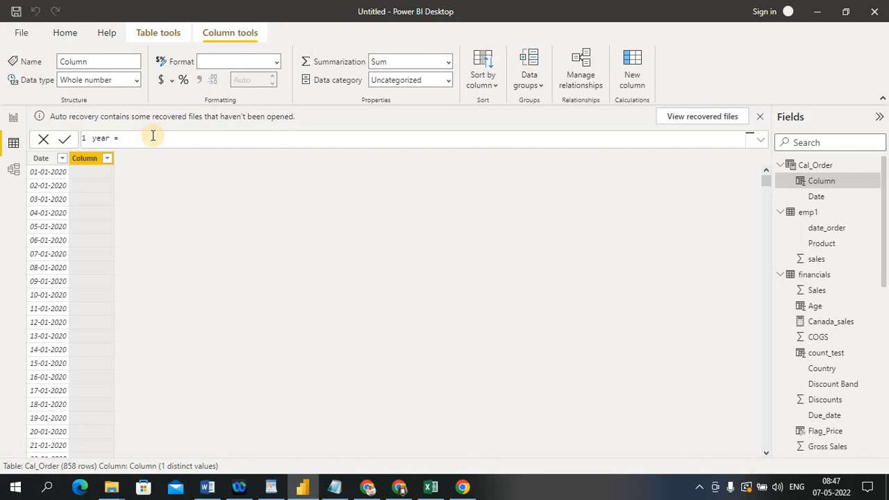
type(" year")
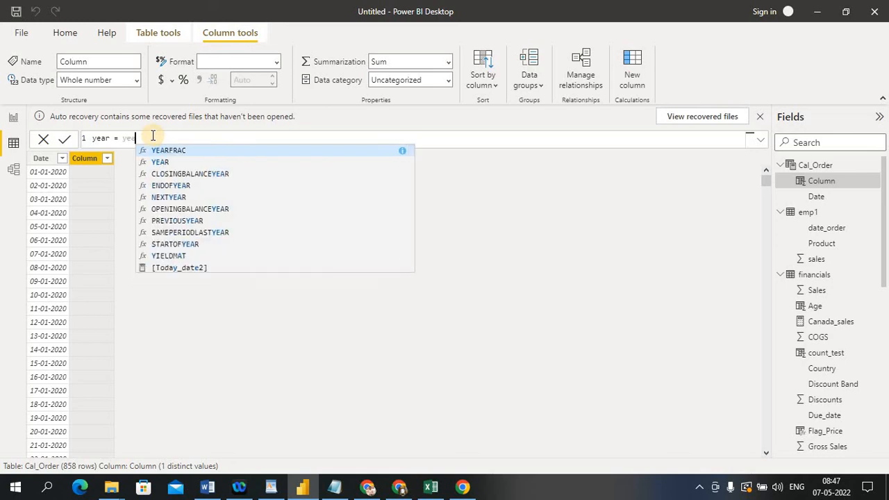
left_click(162, 164)
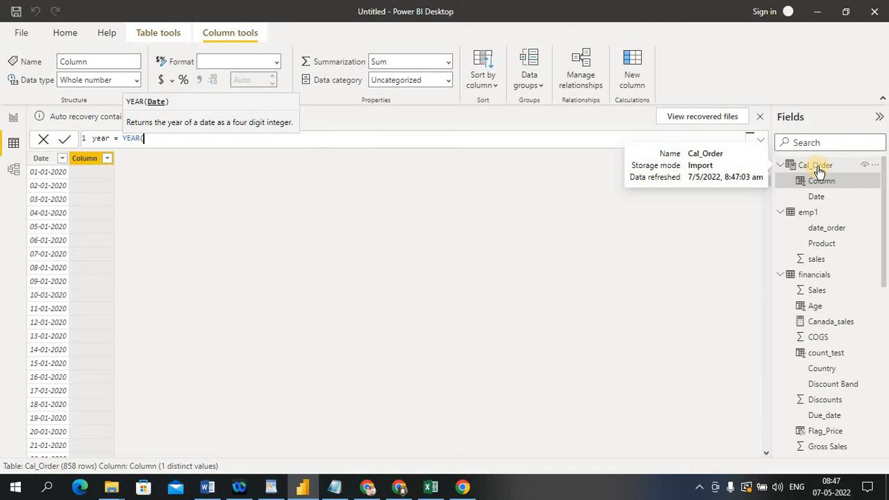
type("cal")
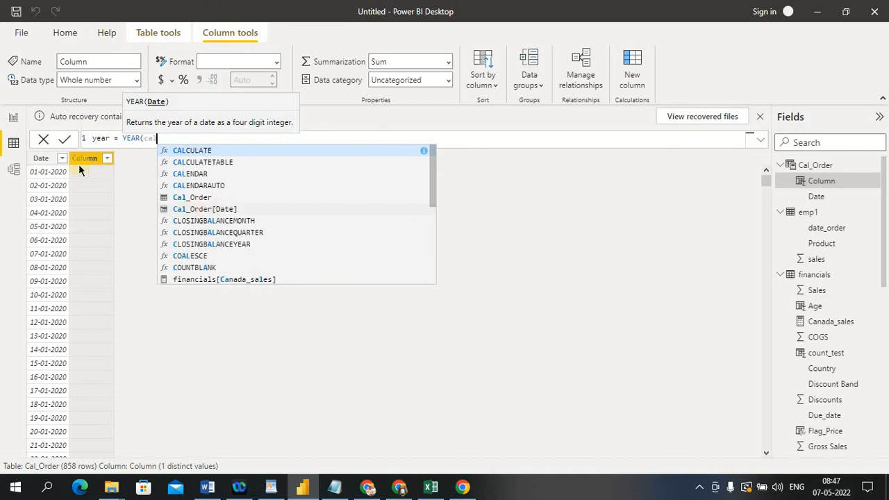
left_click(228, 206)
type(")")
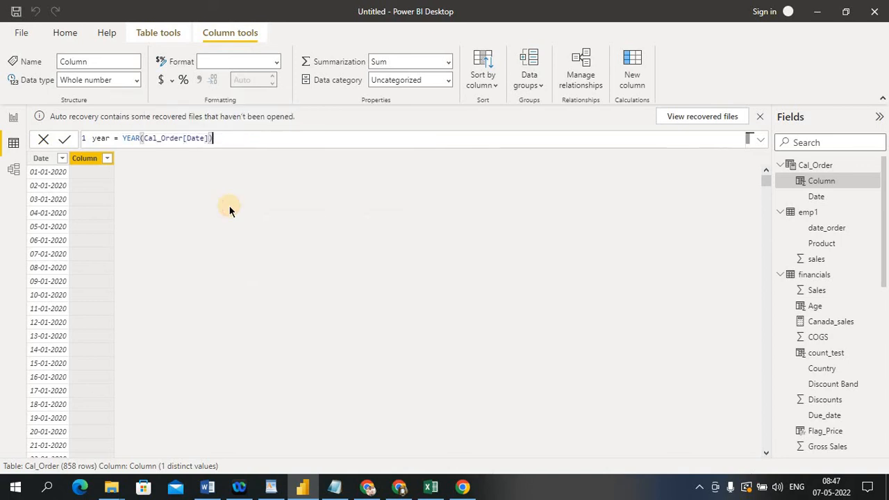
left_click(66, 140)
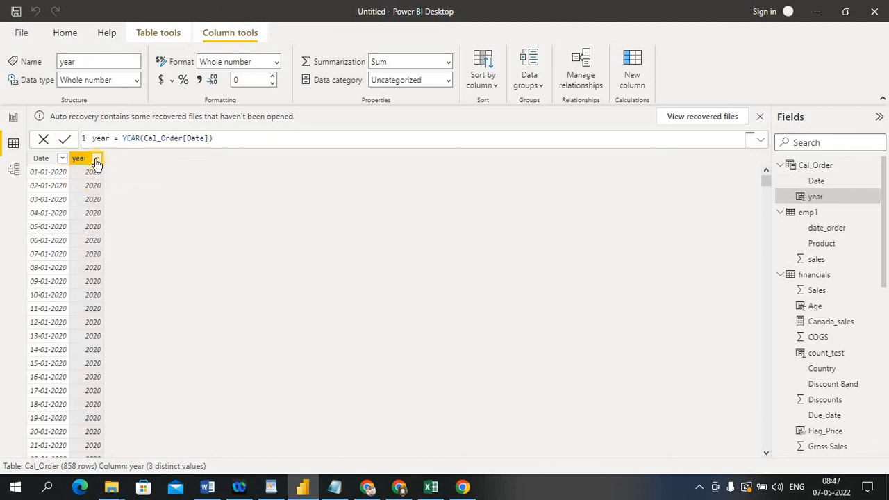
left_click(96, 159)
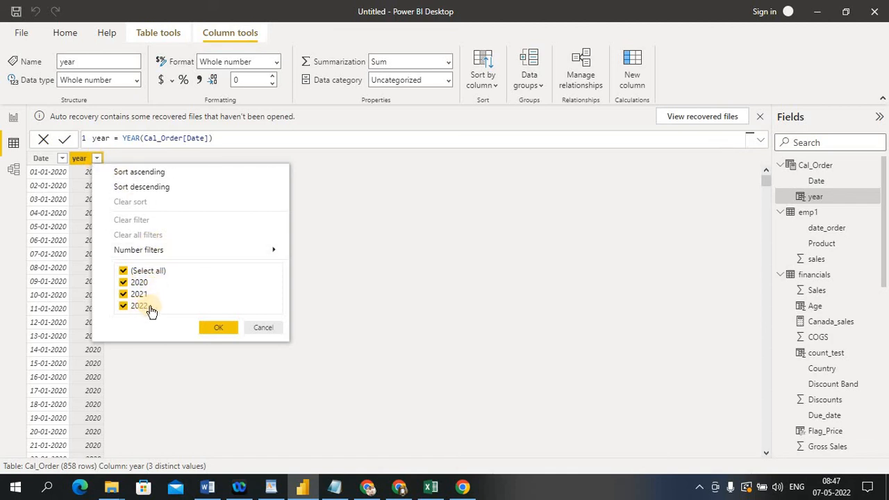
left_click(254, 332)
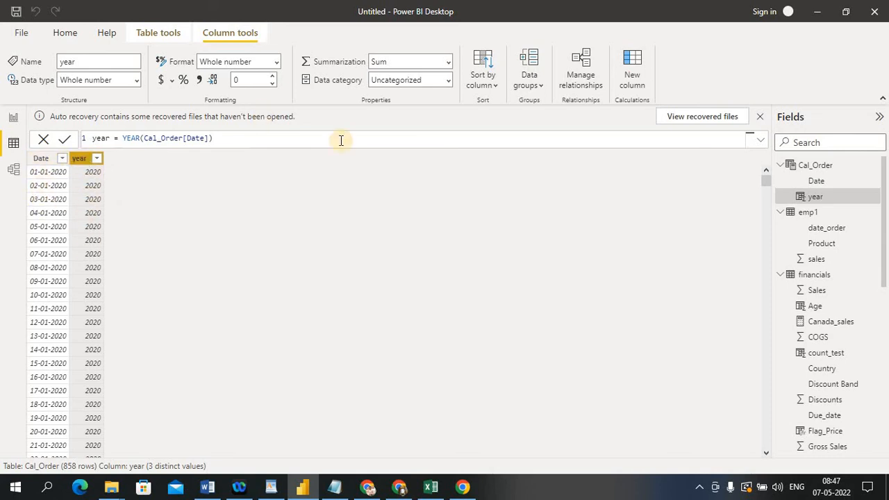
- Add a calculated column Qtr = QUARTER(Cal_Order[Date]) to Cal_Order and check its filter list without filtering
left_click(632, 83)
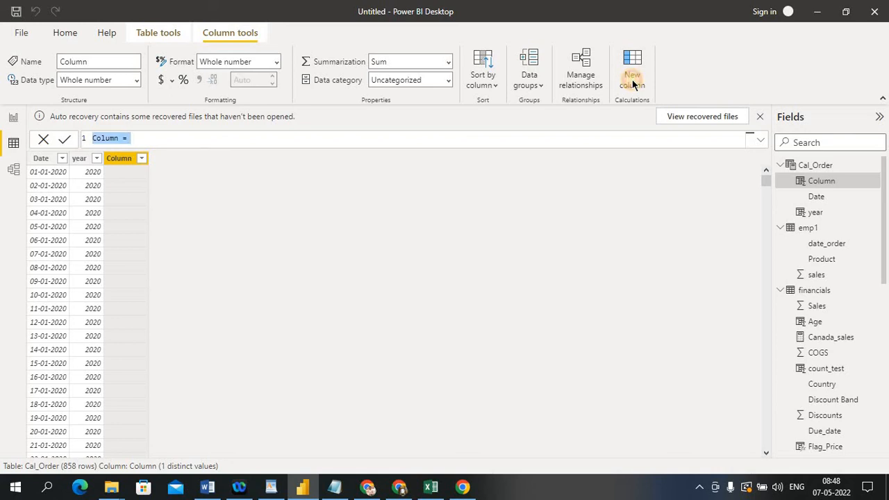
left_click(632, 80)
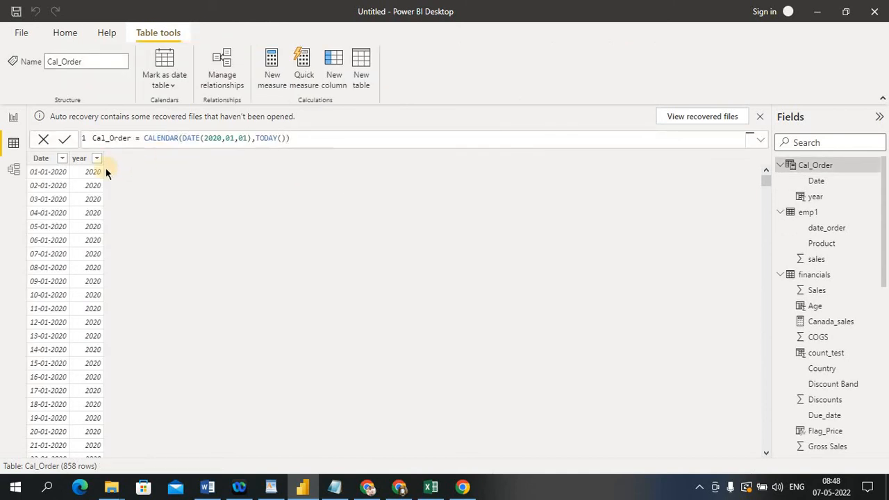
left_click(338, 67)
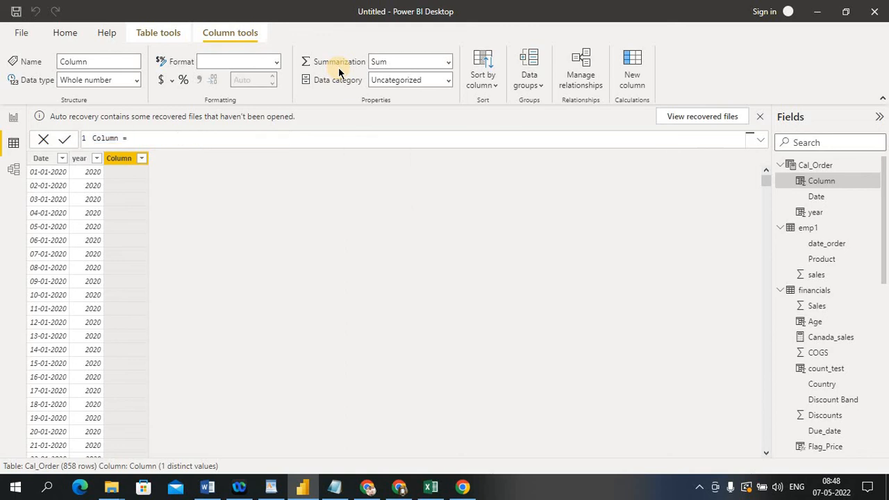
key("ctrl+a")
key("BackSpace")
type("Qu")
type("r")
type(" =")
type("q")
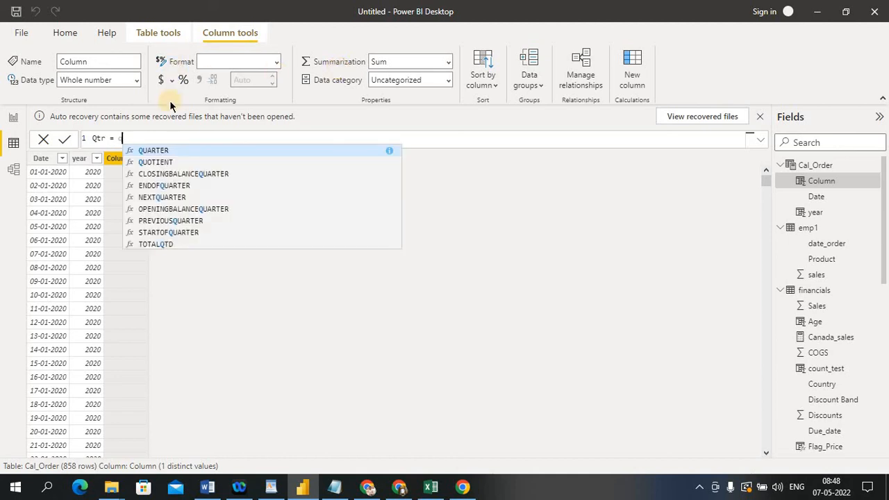
left_click(180, 150)
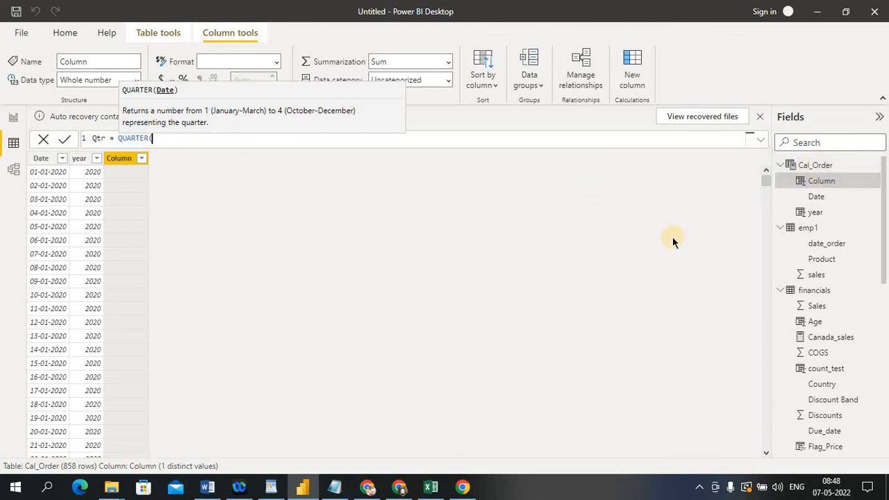
type("cal")
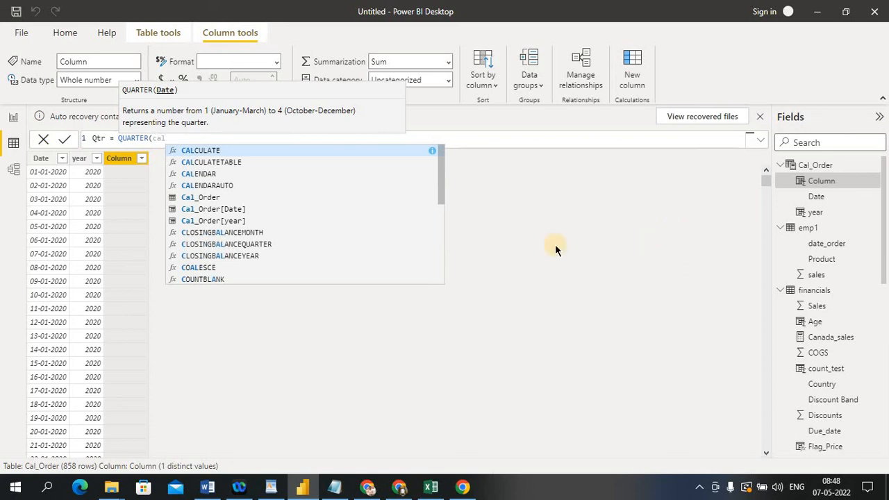
left_click(218, 212)
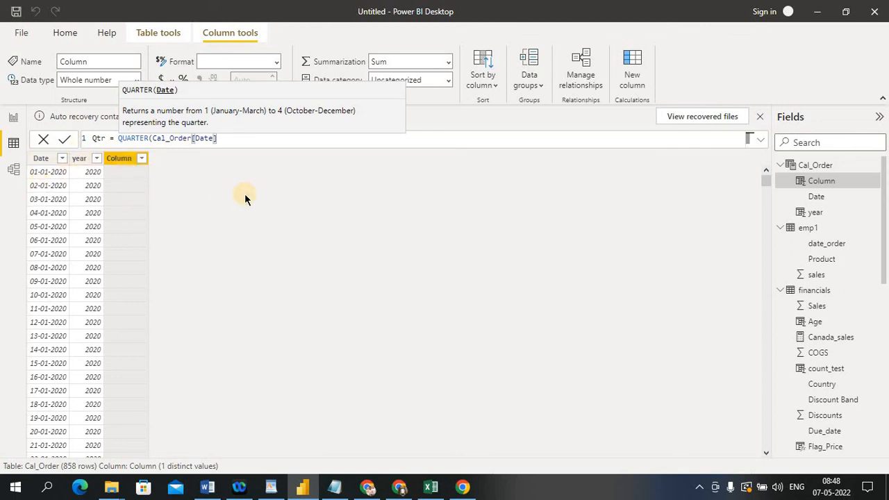
type(")")
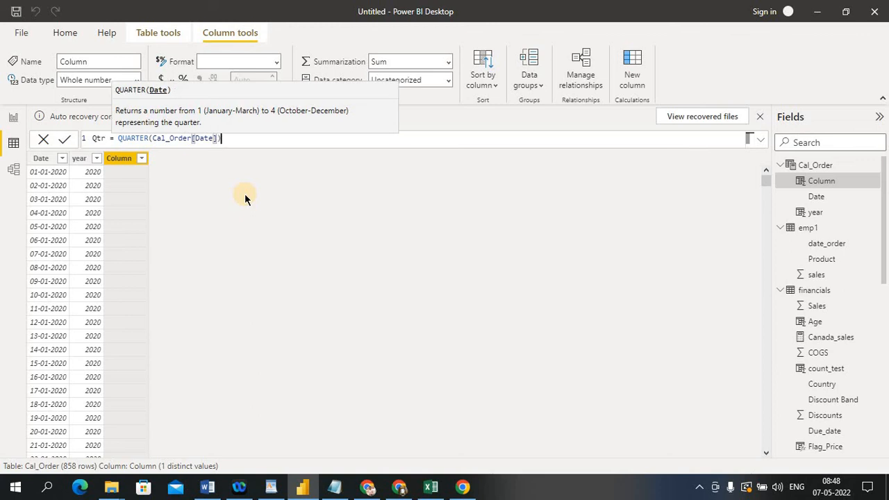
left_click(62, 141)
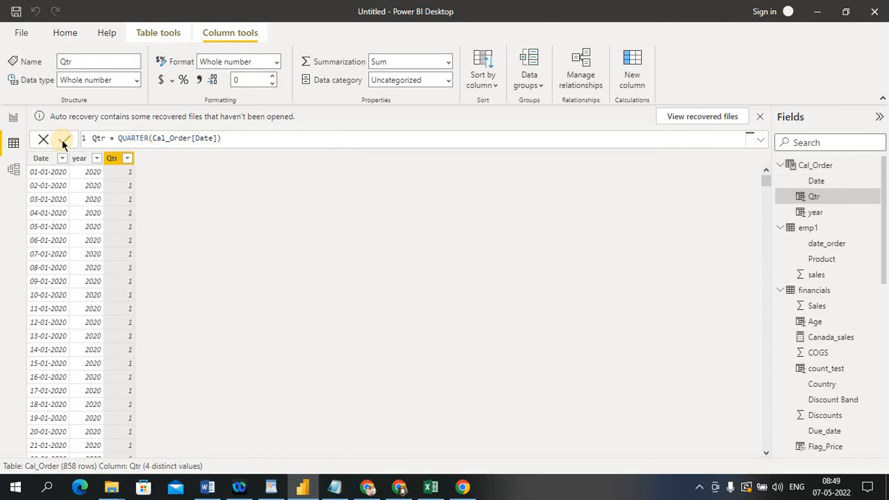
left_click(127, 160)
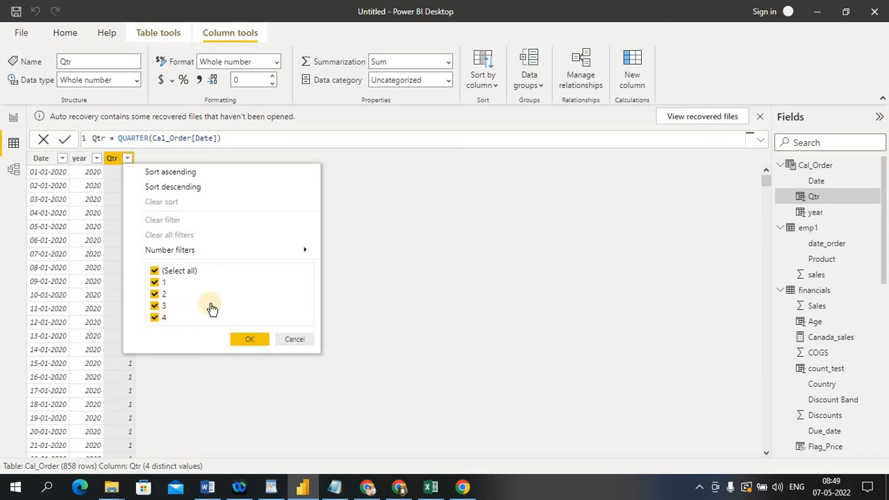
left_click(260, 343)
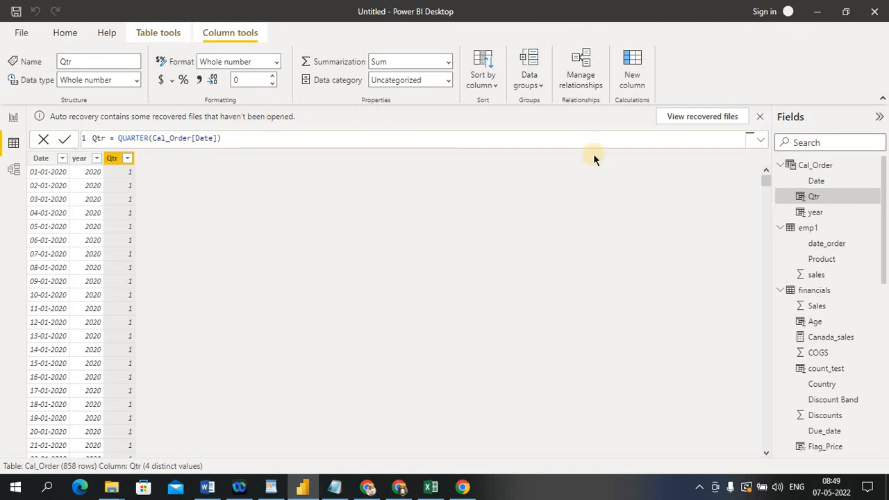
- Add a calculated column month = MONTH(Cal_Order[Date]) to the Cal_Order table
left_click(633, 76)
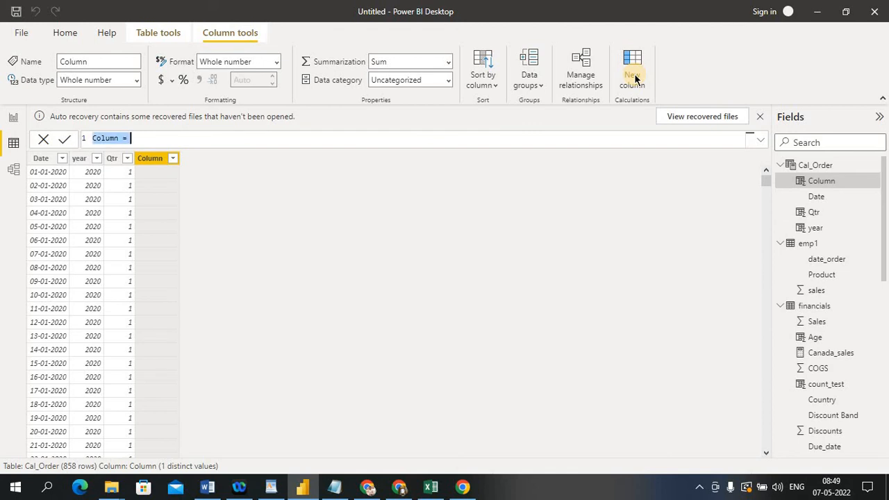
type("mont")
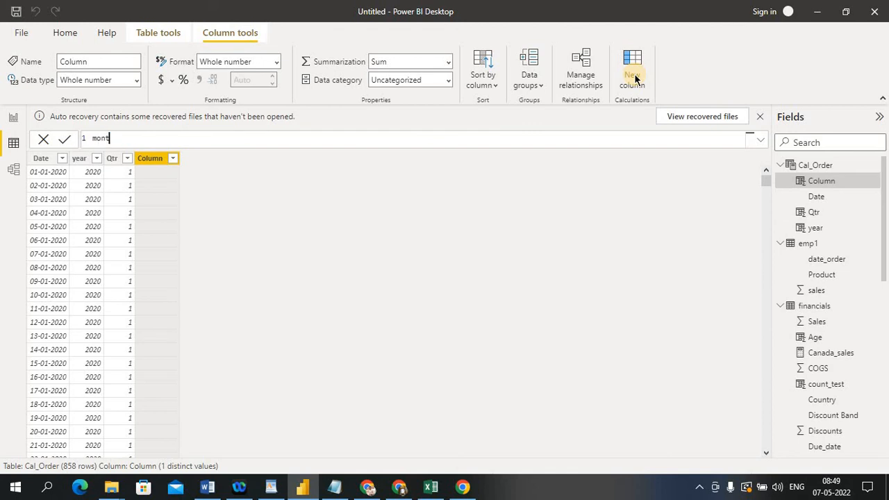
type("h = mon")
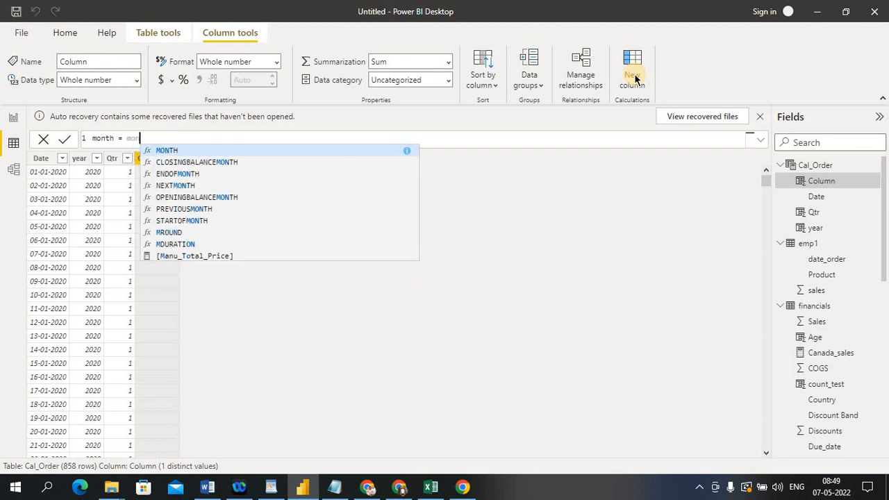
left_click(305, 151)
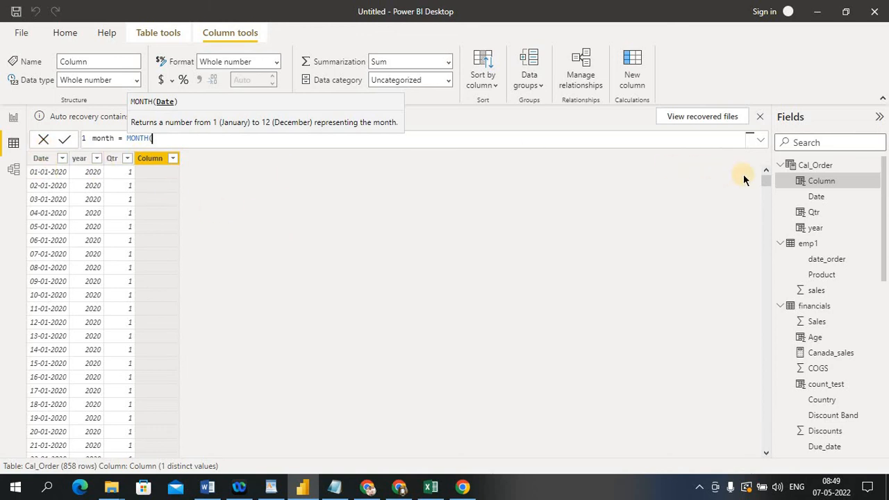
type("cal")
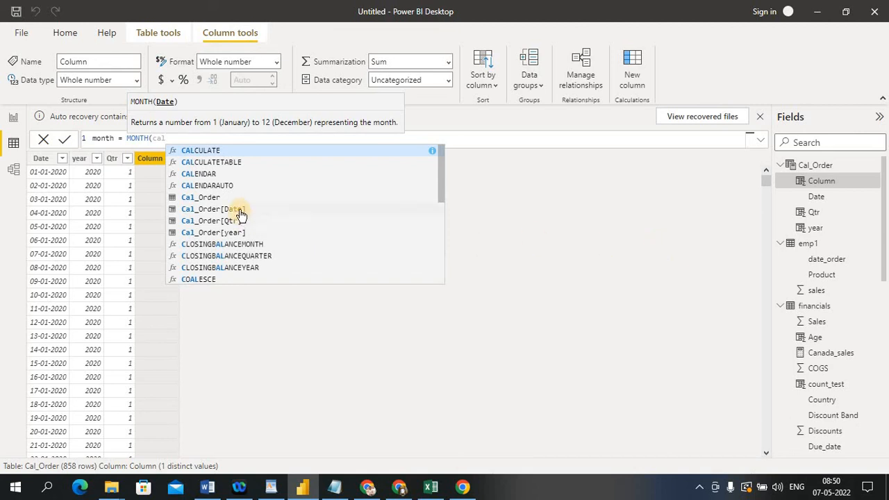
left_click(240, 209)
type(")")
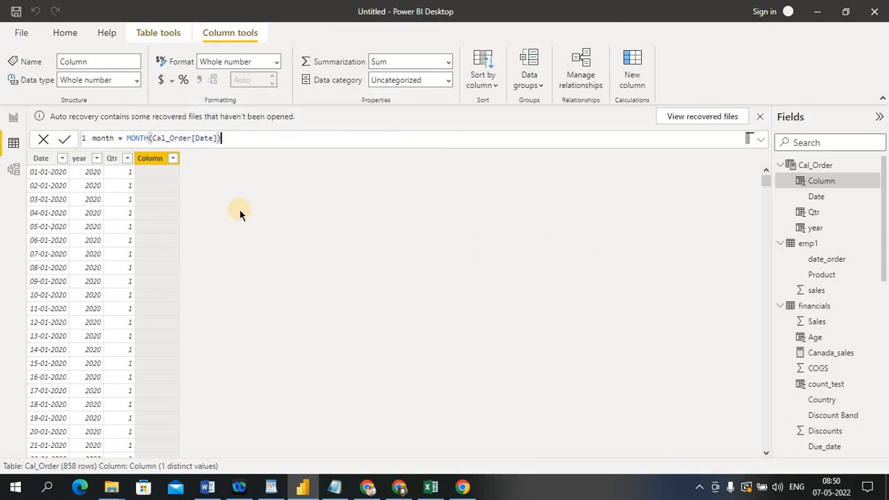
left_click(63, 148)
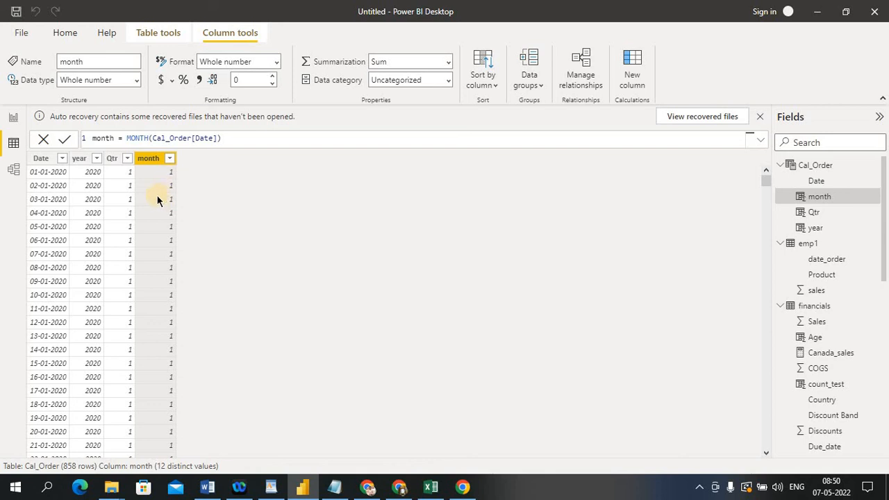
- Wrap the month column's formula as Format(MONTH(Cal_Order[Date]),"MMM") and apply it
left_click(128, 138)
type("for")
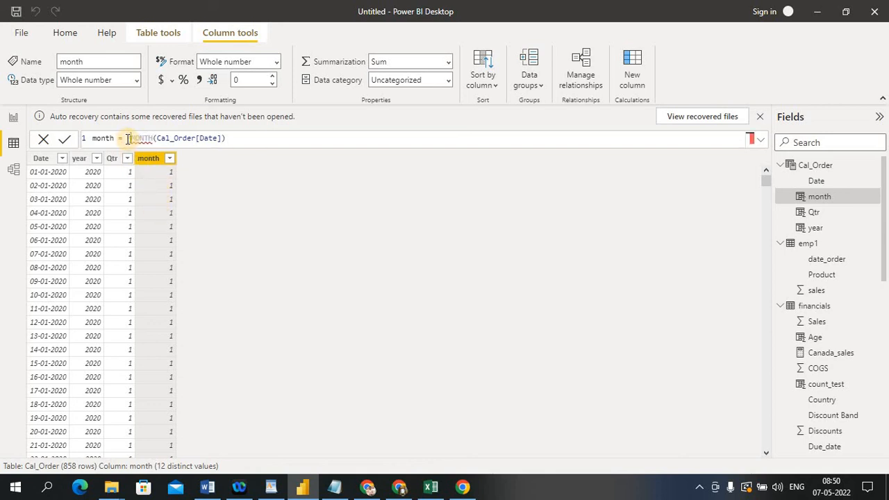
type("mat")
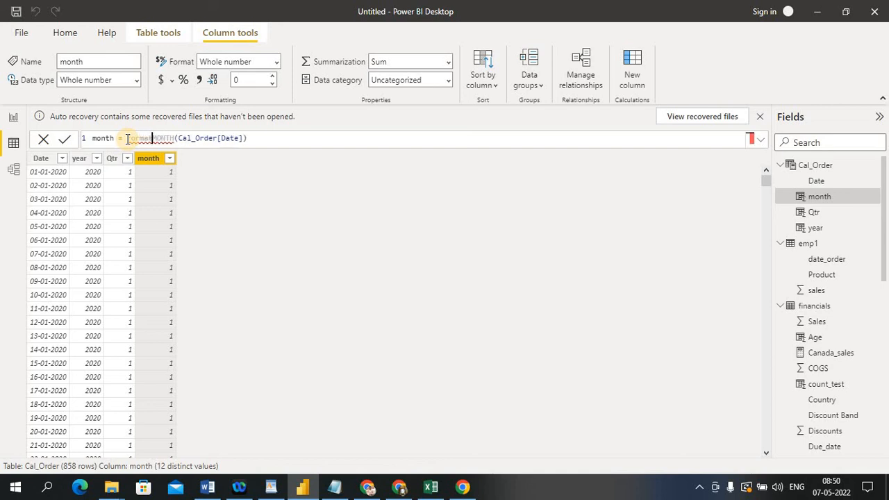
key("Tab")
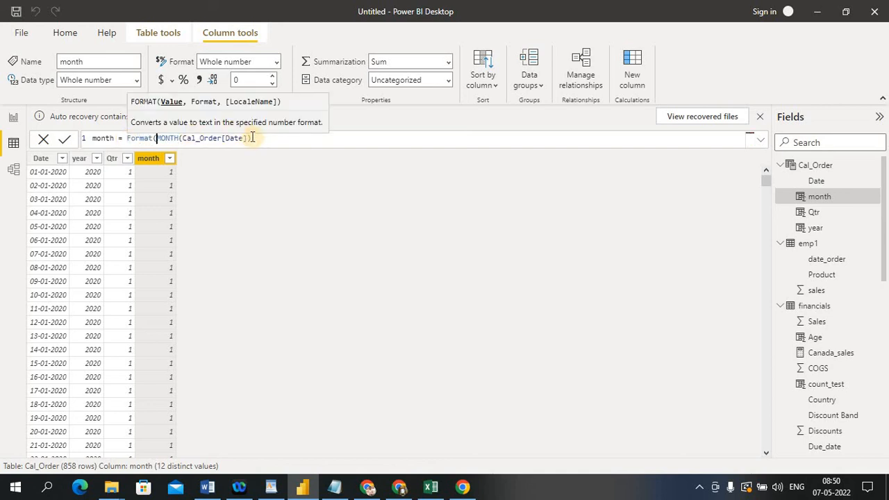
type(",")
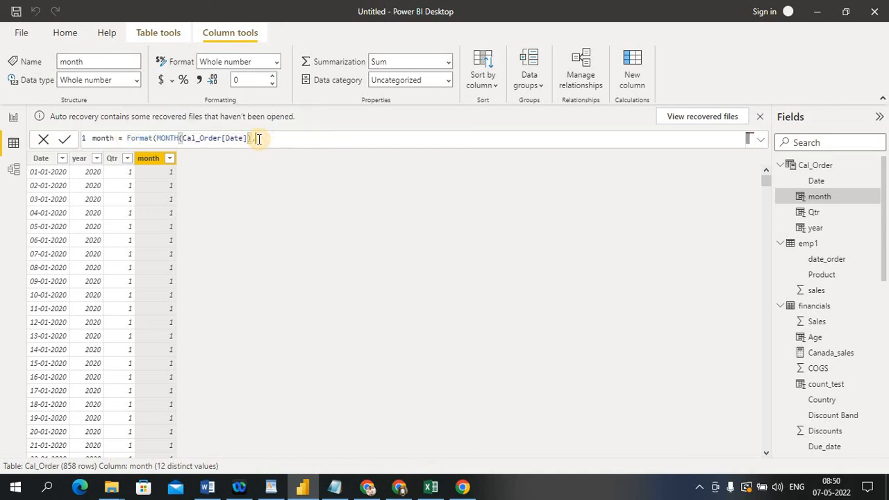
type("\"\"")
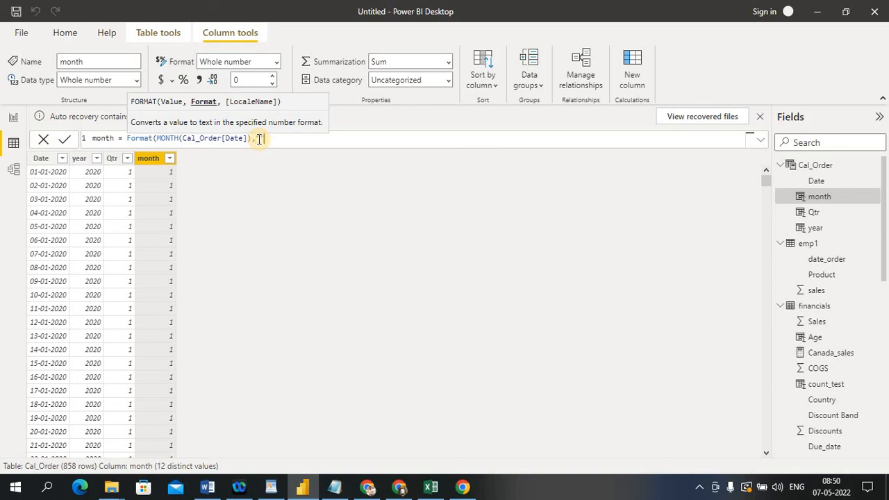
type("mmm)")
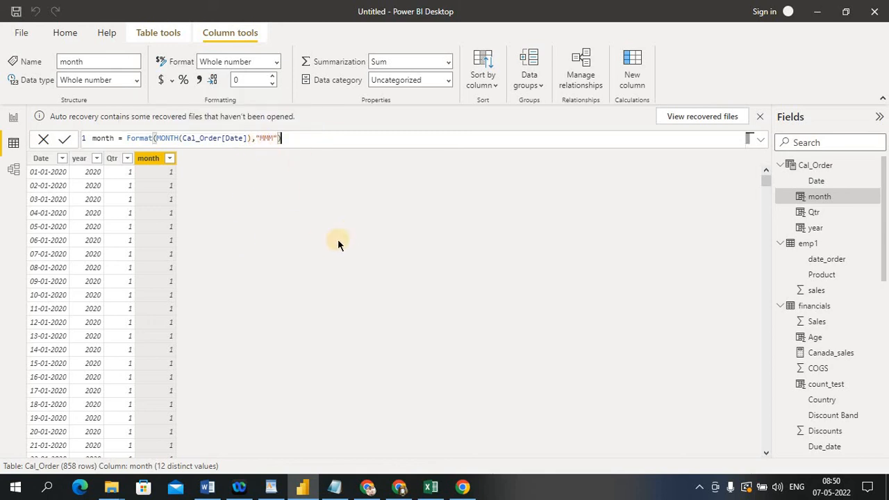
left_click_drag(156, 138, 182, 139)
left_click(65, 141)
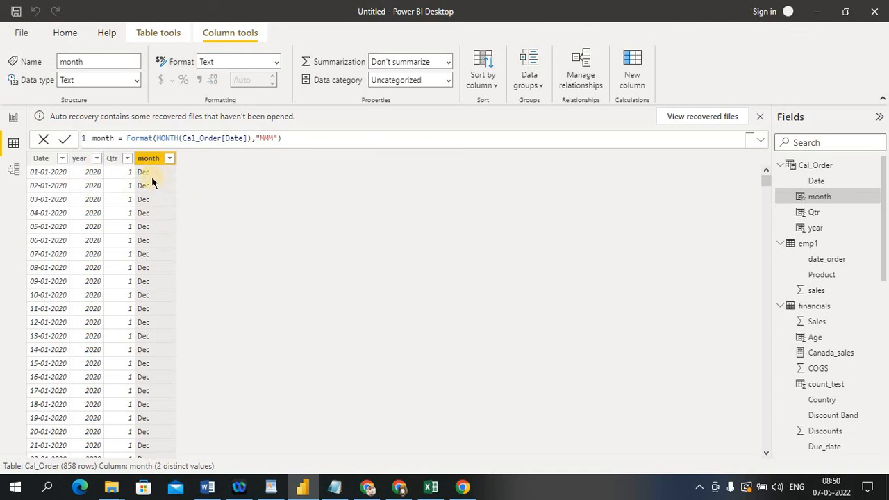
- Change the format string in the month column's formula to "MMMM" and apply it
left_click(273, 138)
type("M")
left_click(65, 140)
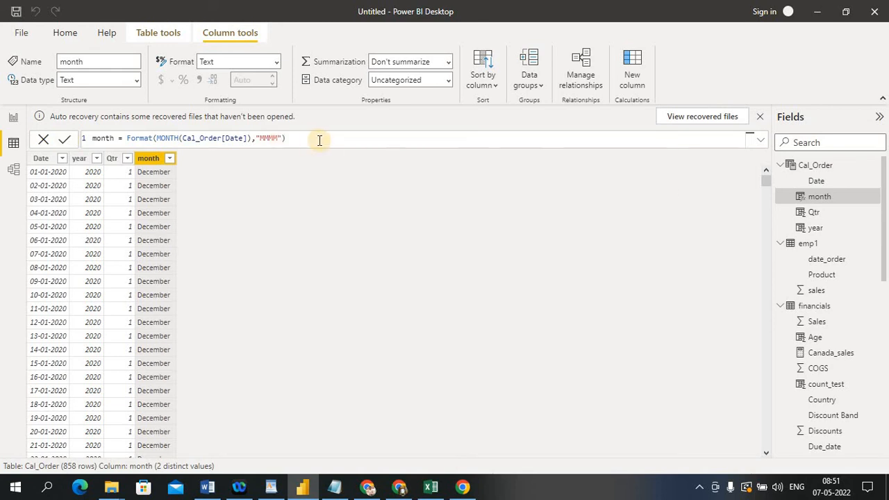
- Shorten the month column's format string to "MM" and apply the formula
left_click(279, 137)
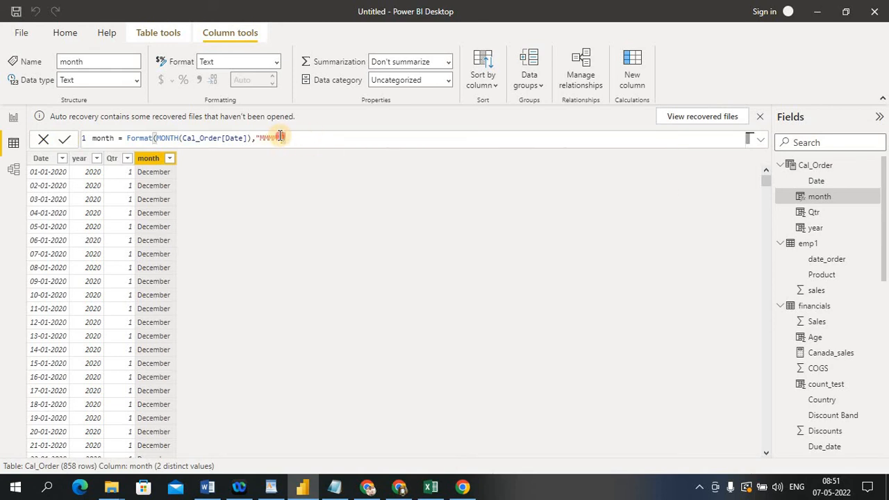
left_click(279, 137)
key("BackSpace")
key("BackSpace")
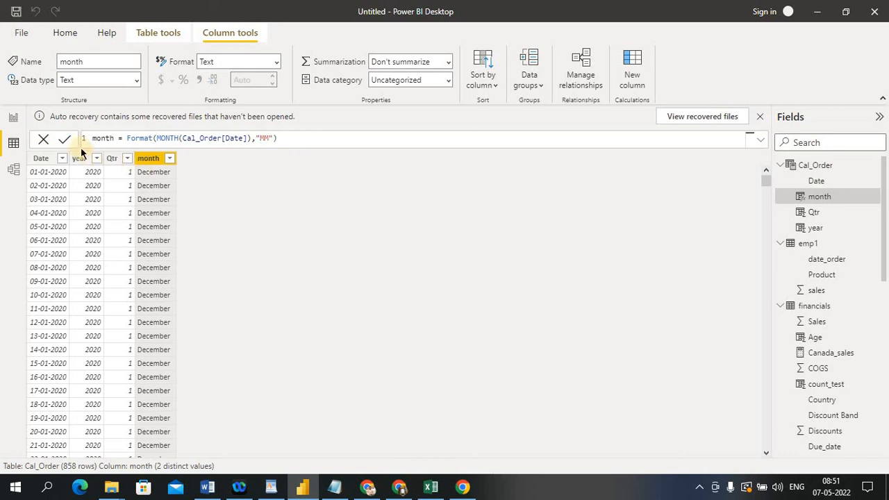
left_click(72, 143)
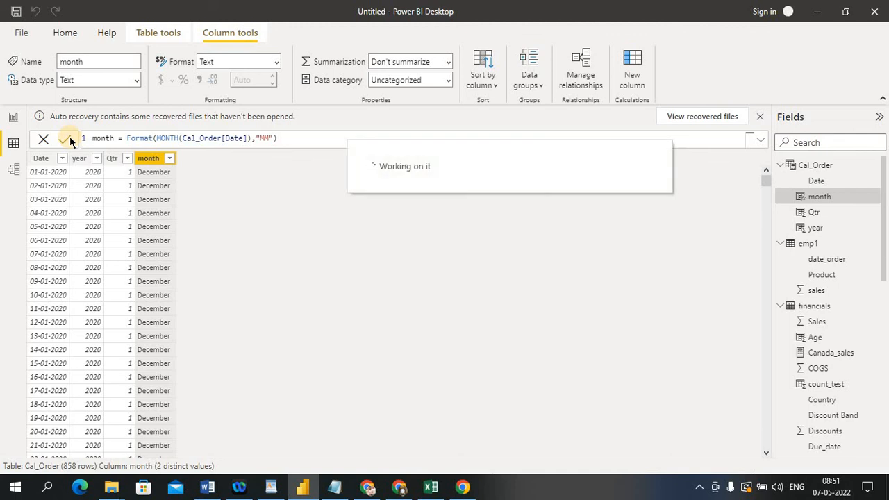
- Restore the month column's formula to Format(MONTH(Cal_Order[Date]),"MMM") and apply it
left_click(275, 137)
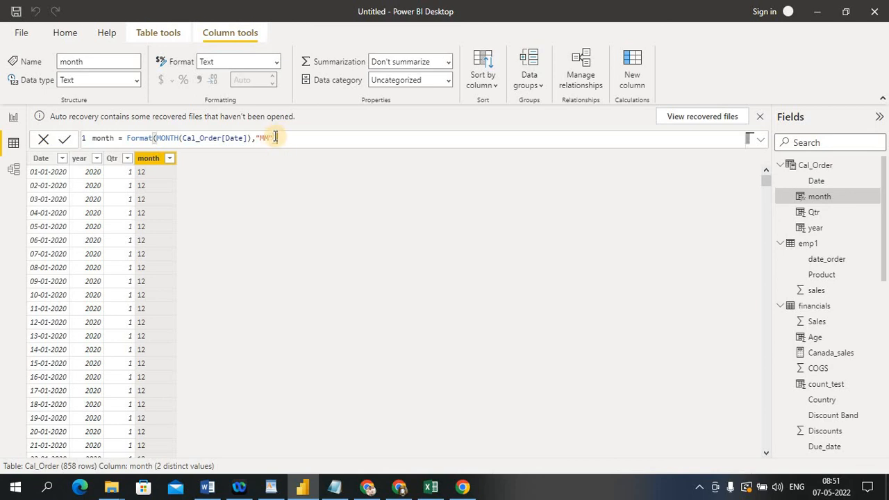
key("BackSpace")
key("BackSpace")
key("BackSpace")
key("BackSpace")
type("\"\"")
type("M")
type("M")
type("M)")
left_click(60, 142)
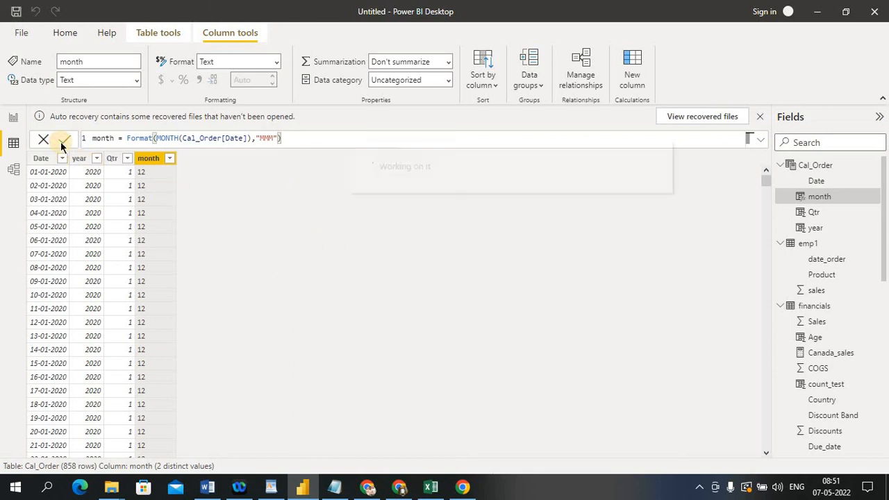
key("Return")
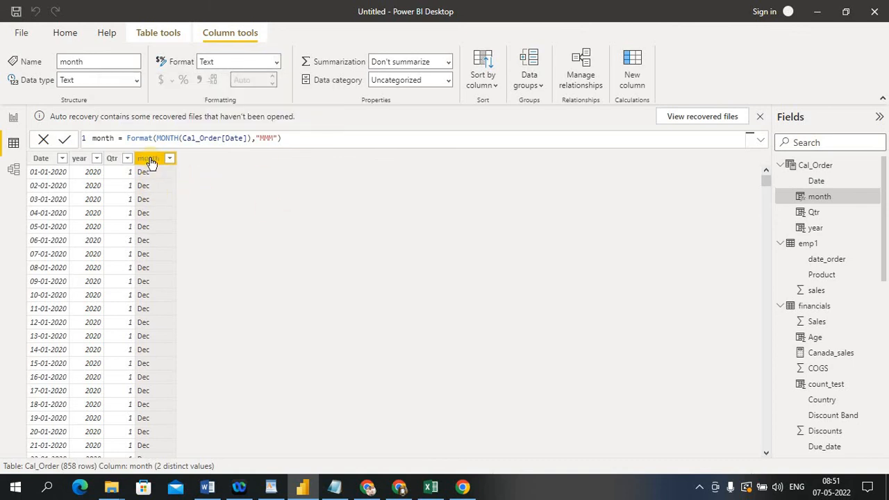
- Check the summarization and format options of the month column, keeping Don't summarize
left_click(438, 64)
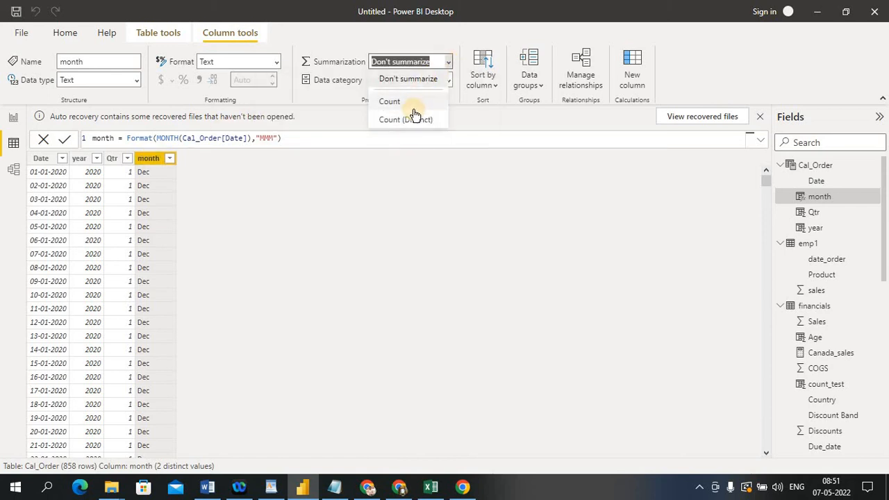
left_click(407, 79)
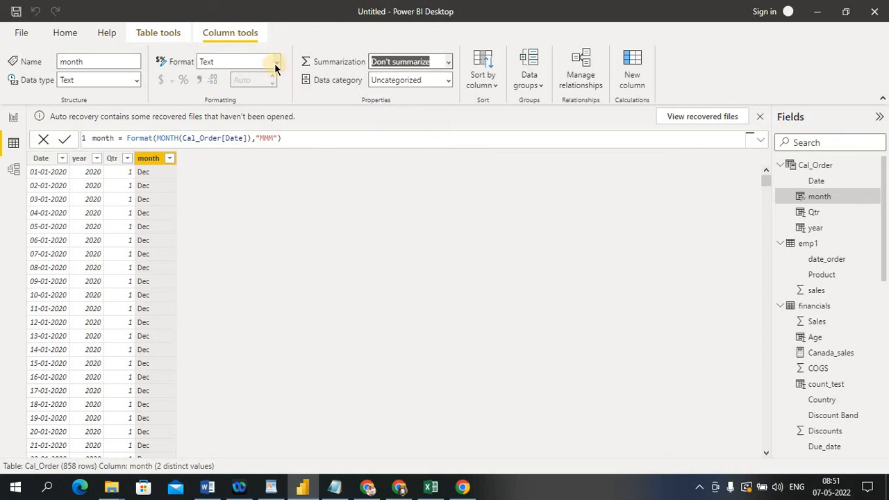
left_click(276, 62)
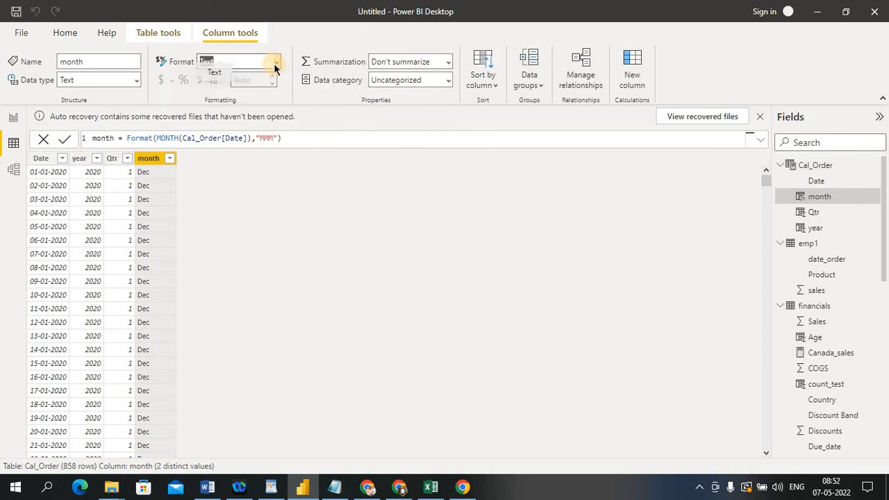
- Try converting the month column's data type to Date and return it to Text
left_click(136, 81)
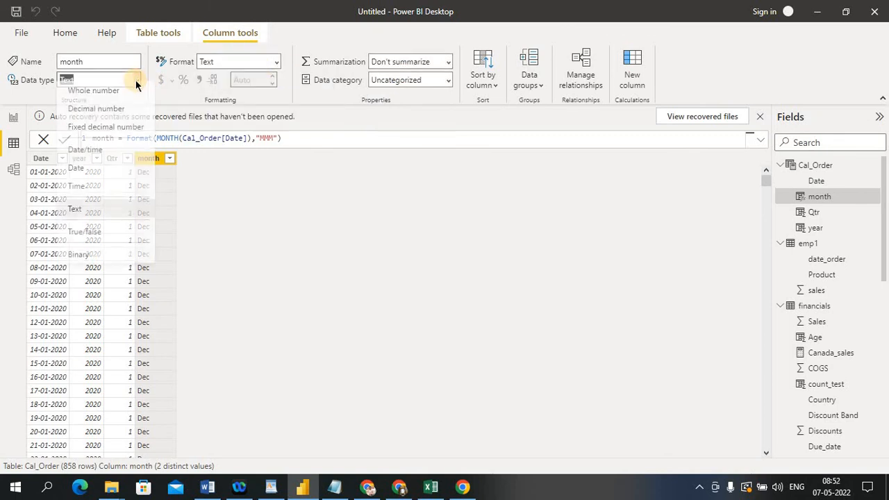
left_click(98, 173)
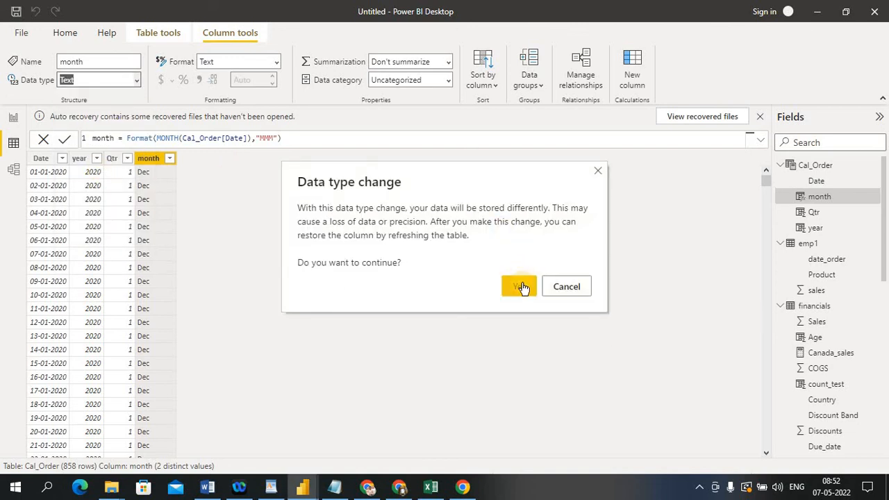
left_click(521, 285)
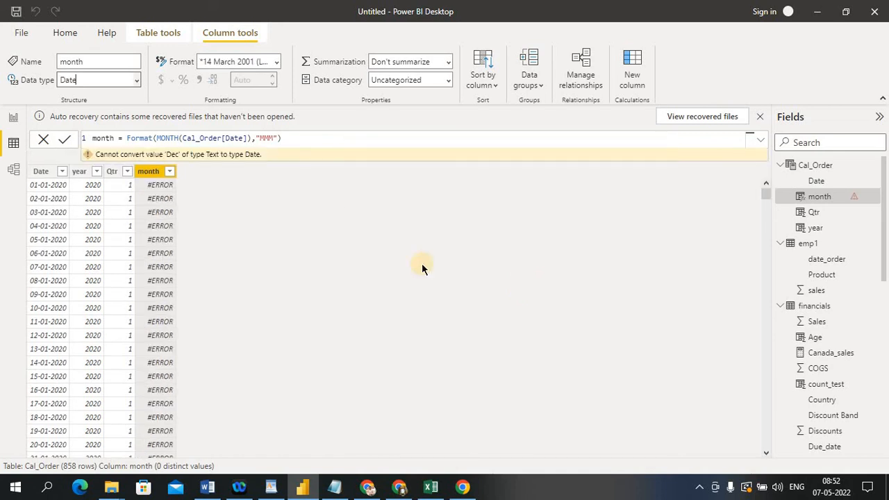
left_click(136, 79)
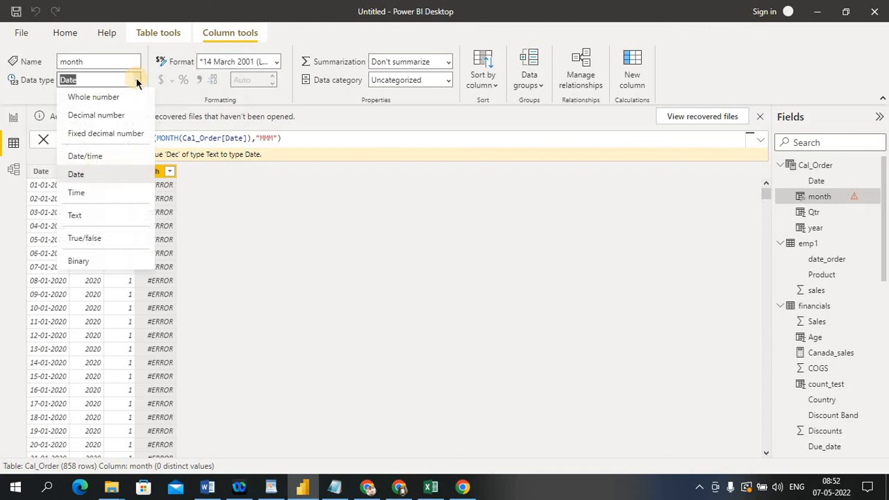
left_click(95, 217)
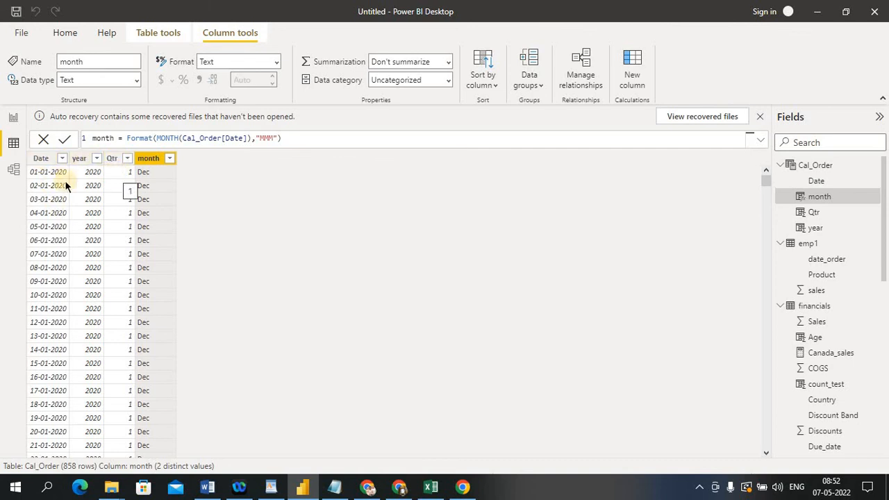
- Review the Cal_Order Date column with its CALENDAR formula and the table and slicer on report Page 5
left_click(41, 160)
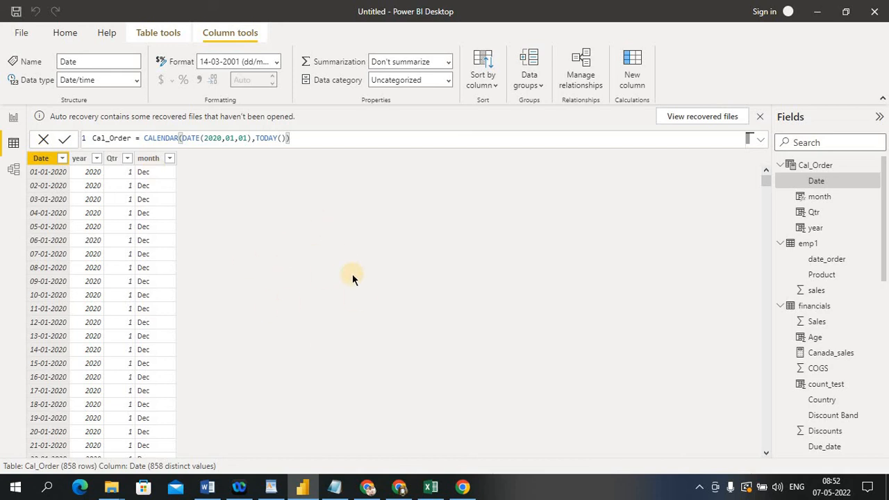
left_click(366, 252)
left_click(15, 120)
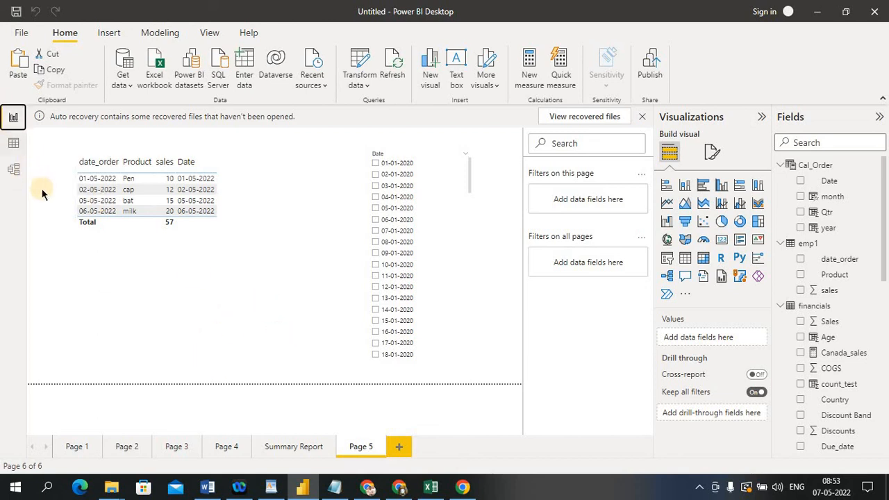
left_click(13, 144)
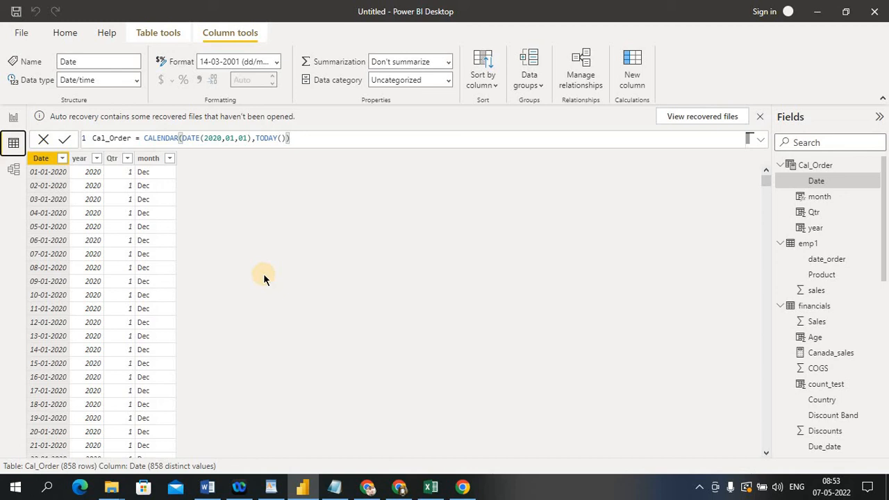
- Inspect the relationship between emp1 and Cal_Order in the model view and return to report Page 5
left_click(14, 170)
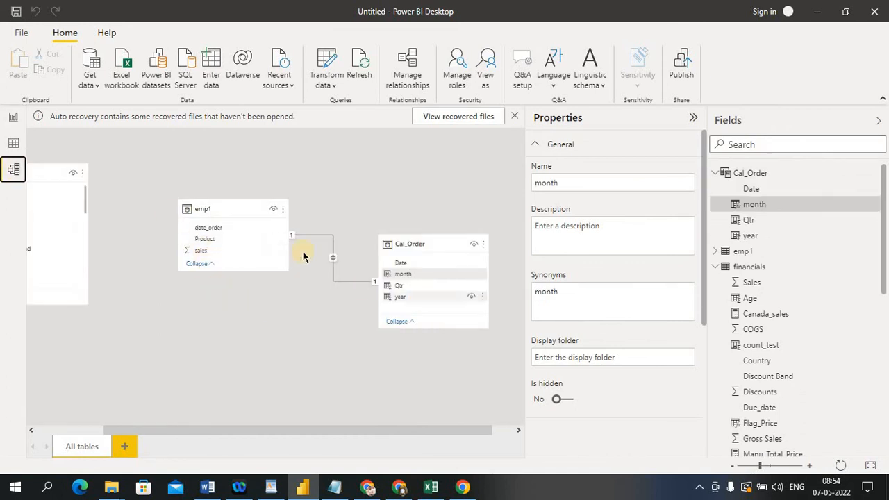
left_click(202, 214)
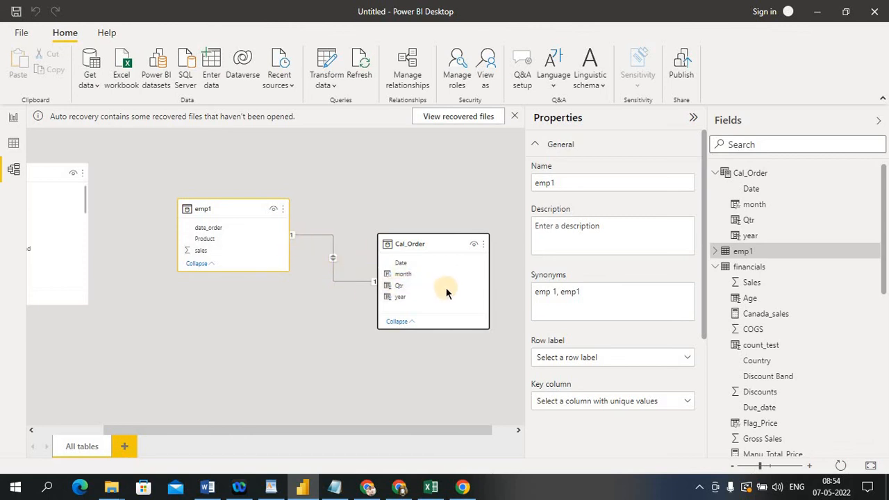
left_click(396, 167)
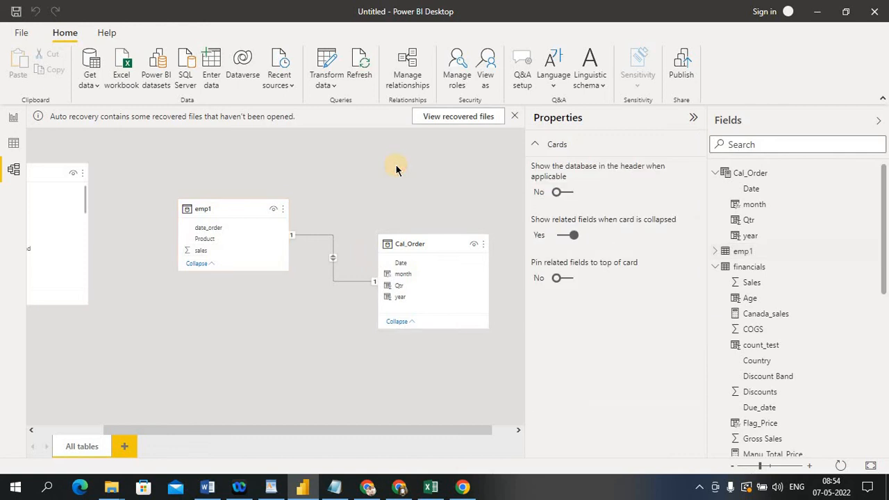
left_click(15, 122)
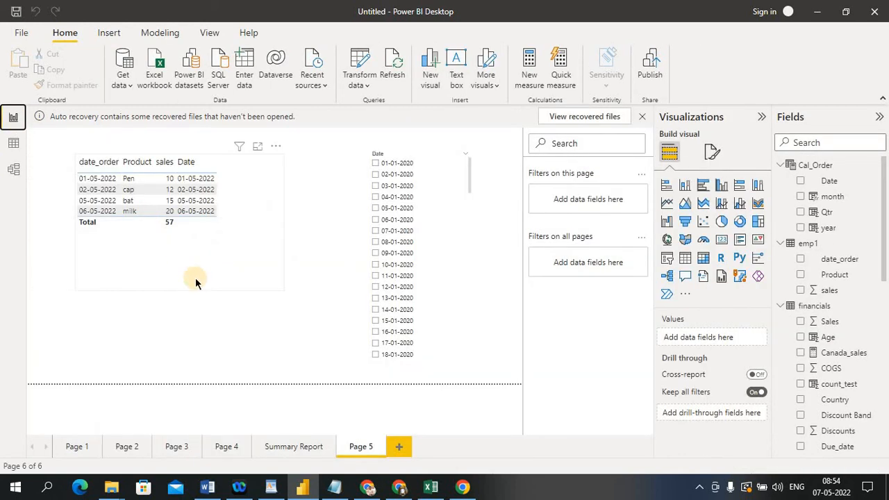
left_click(241, 342)
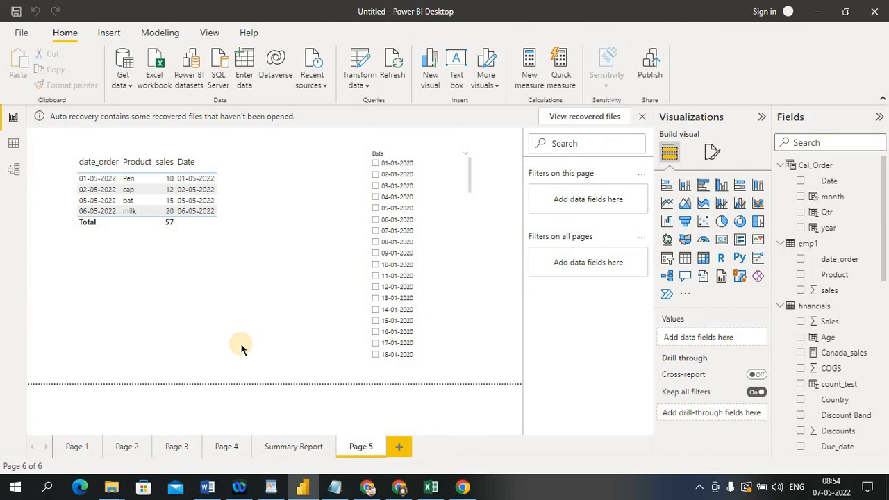